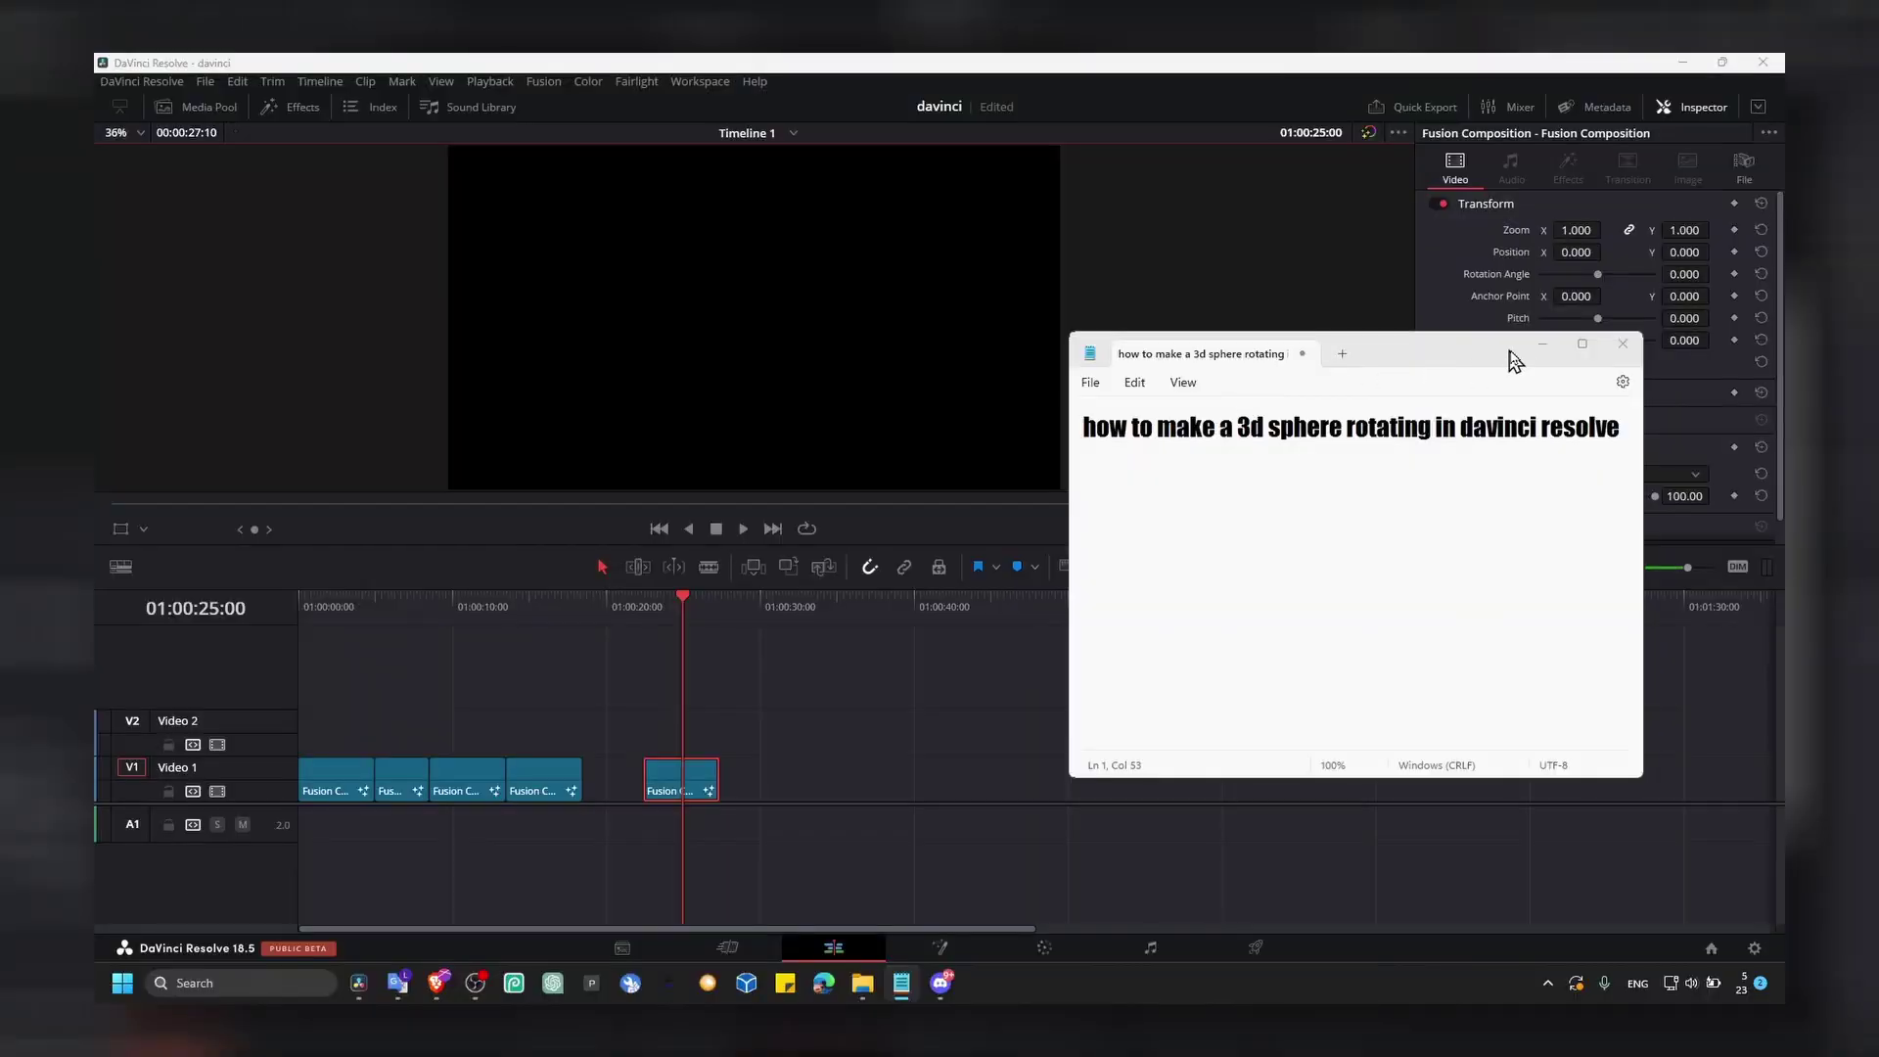
Add a Fusion Composition effect to the Video 1 track, just after the last existing clip
click(1299, 517)
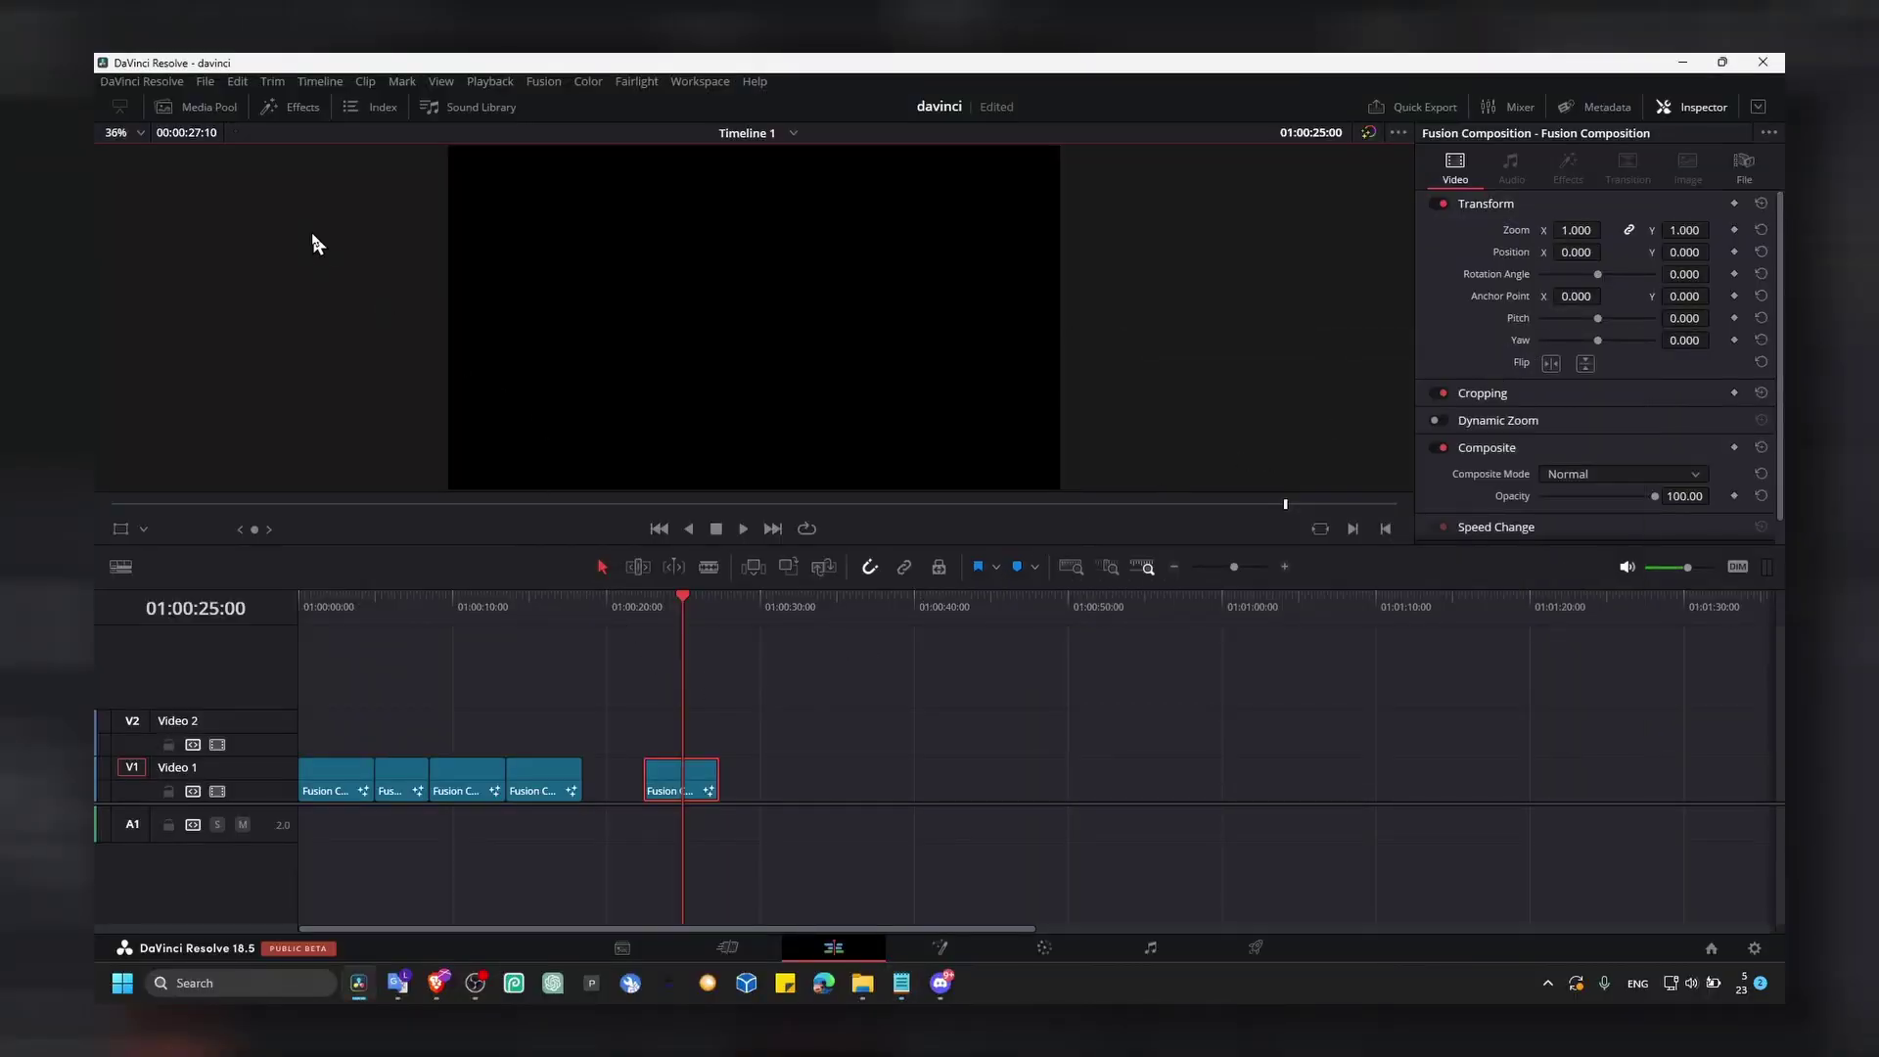
click(294, 107)
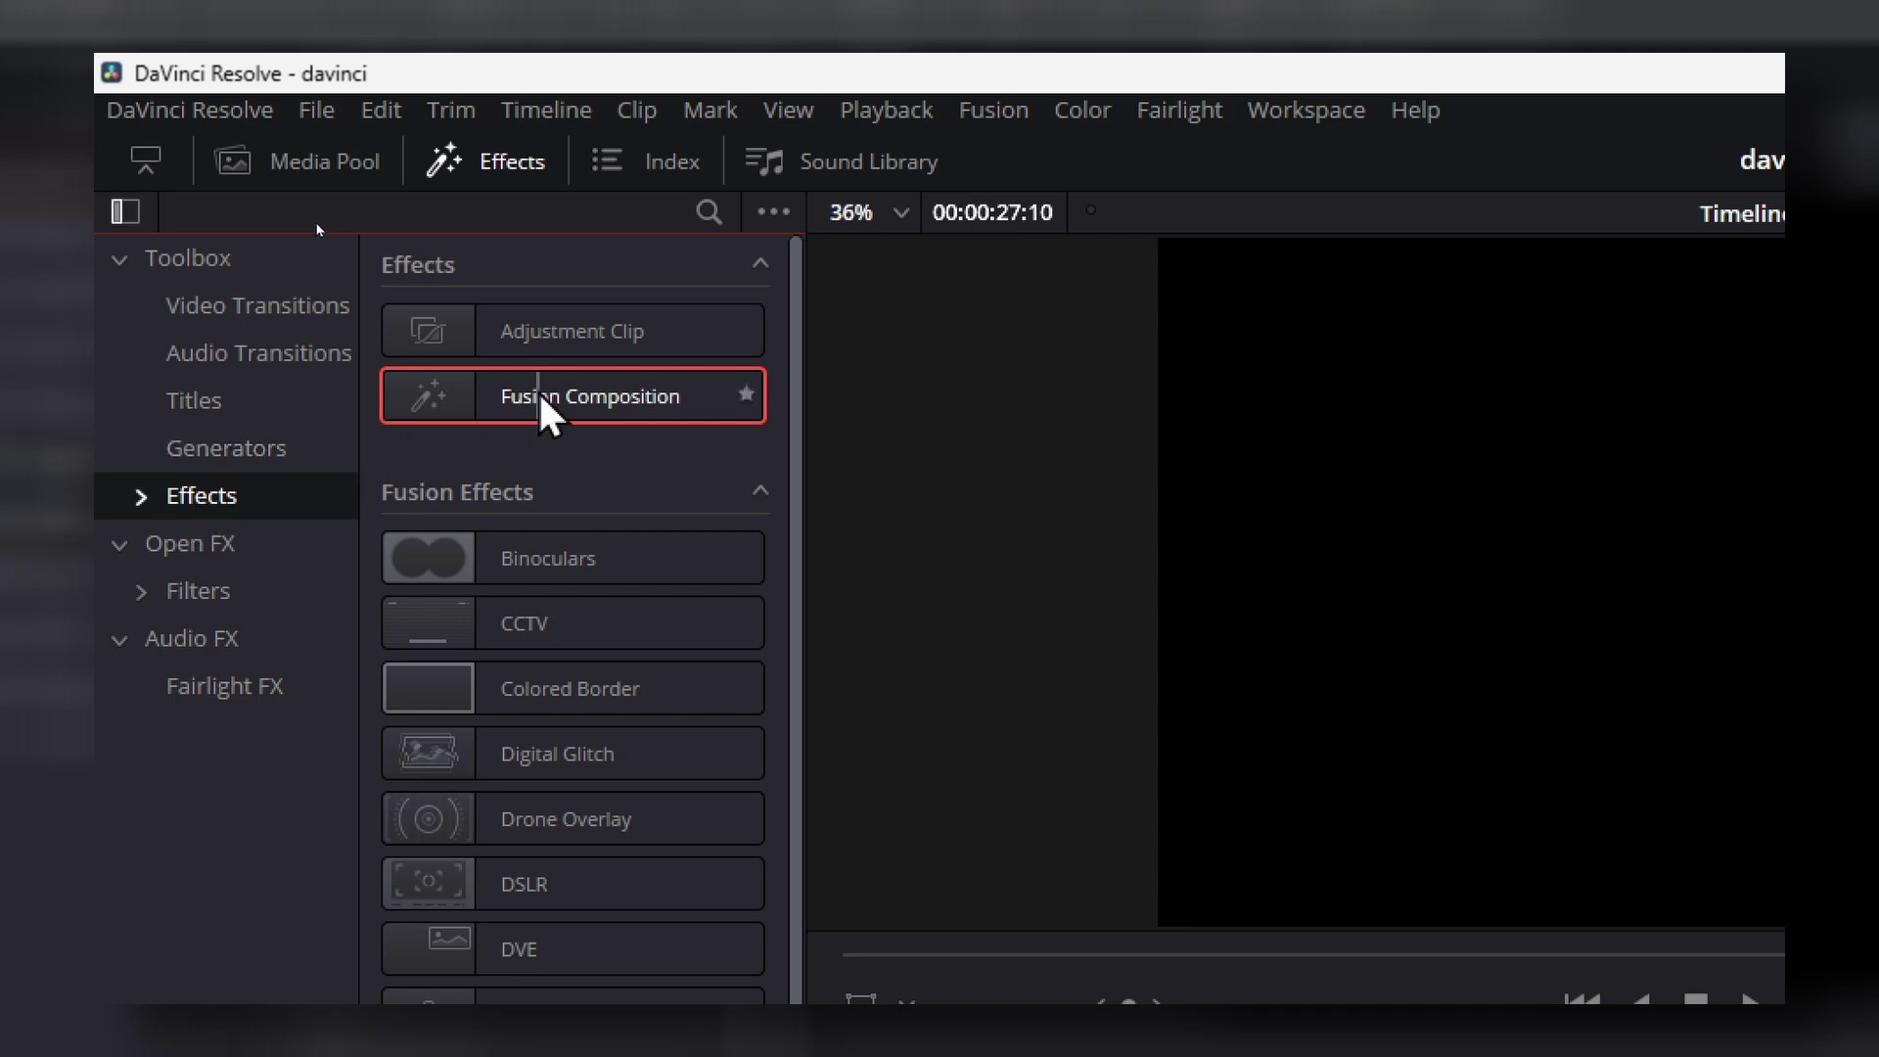
drag(541, 396, 1501, 1015)
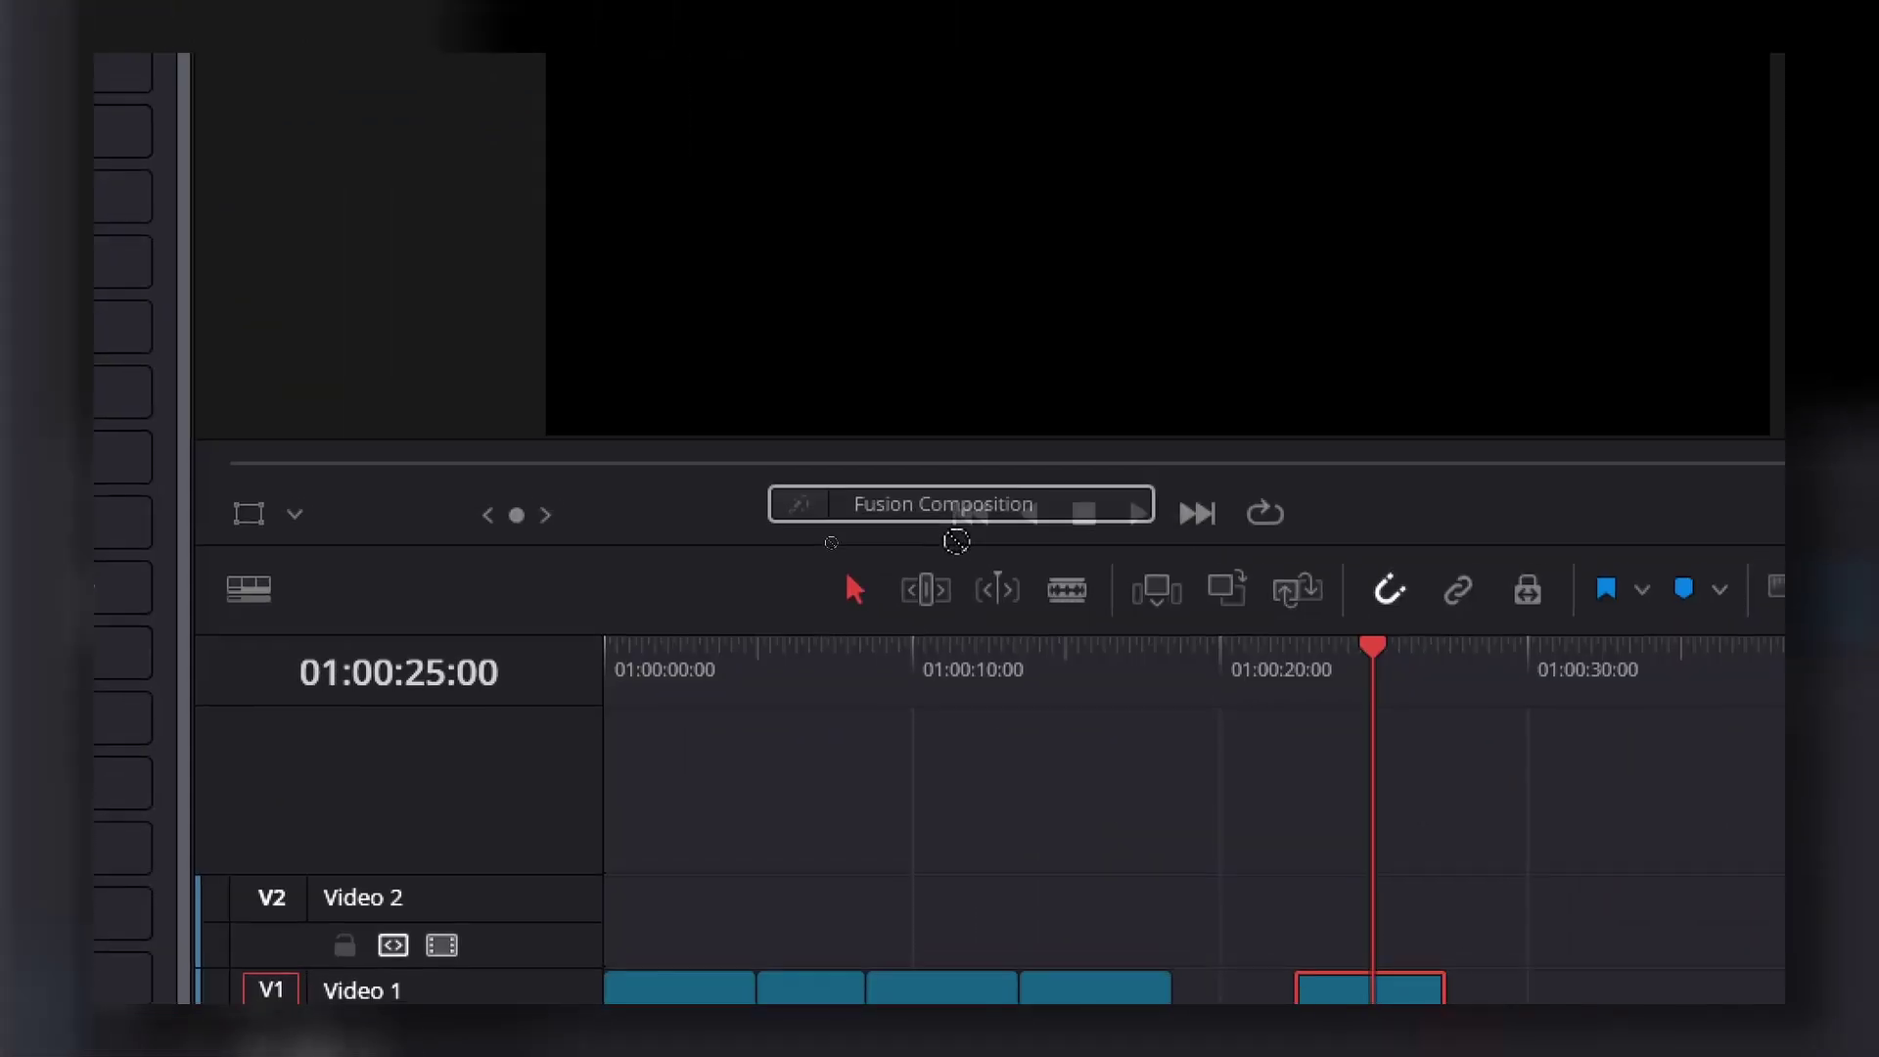
drag(956, 541, 1503, 1000)
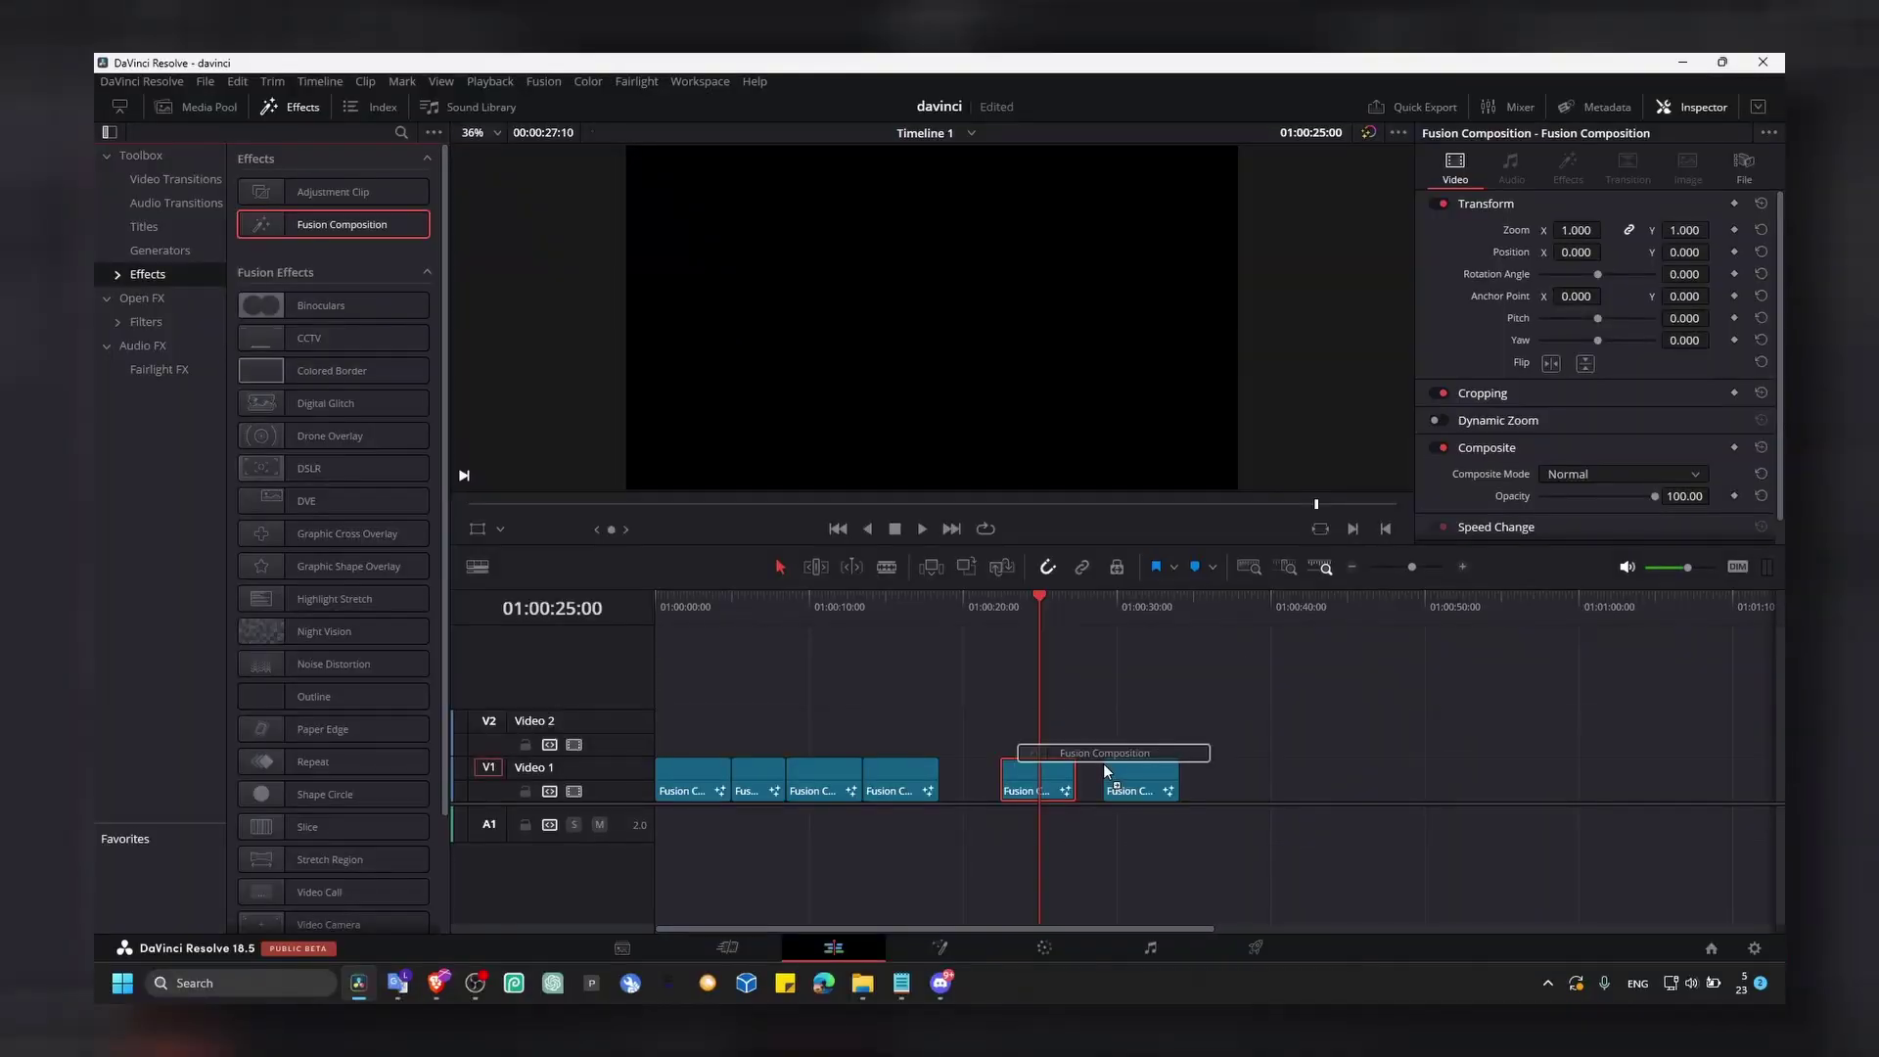
drag(1104, 771, 1106, 773)
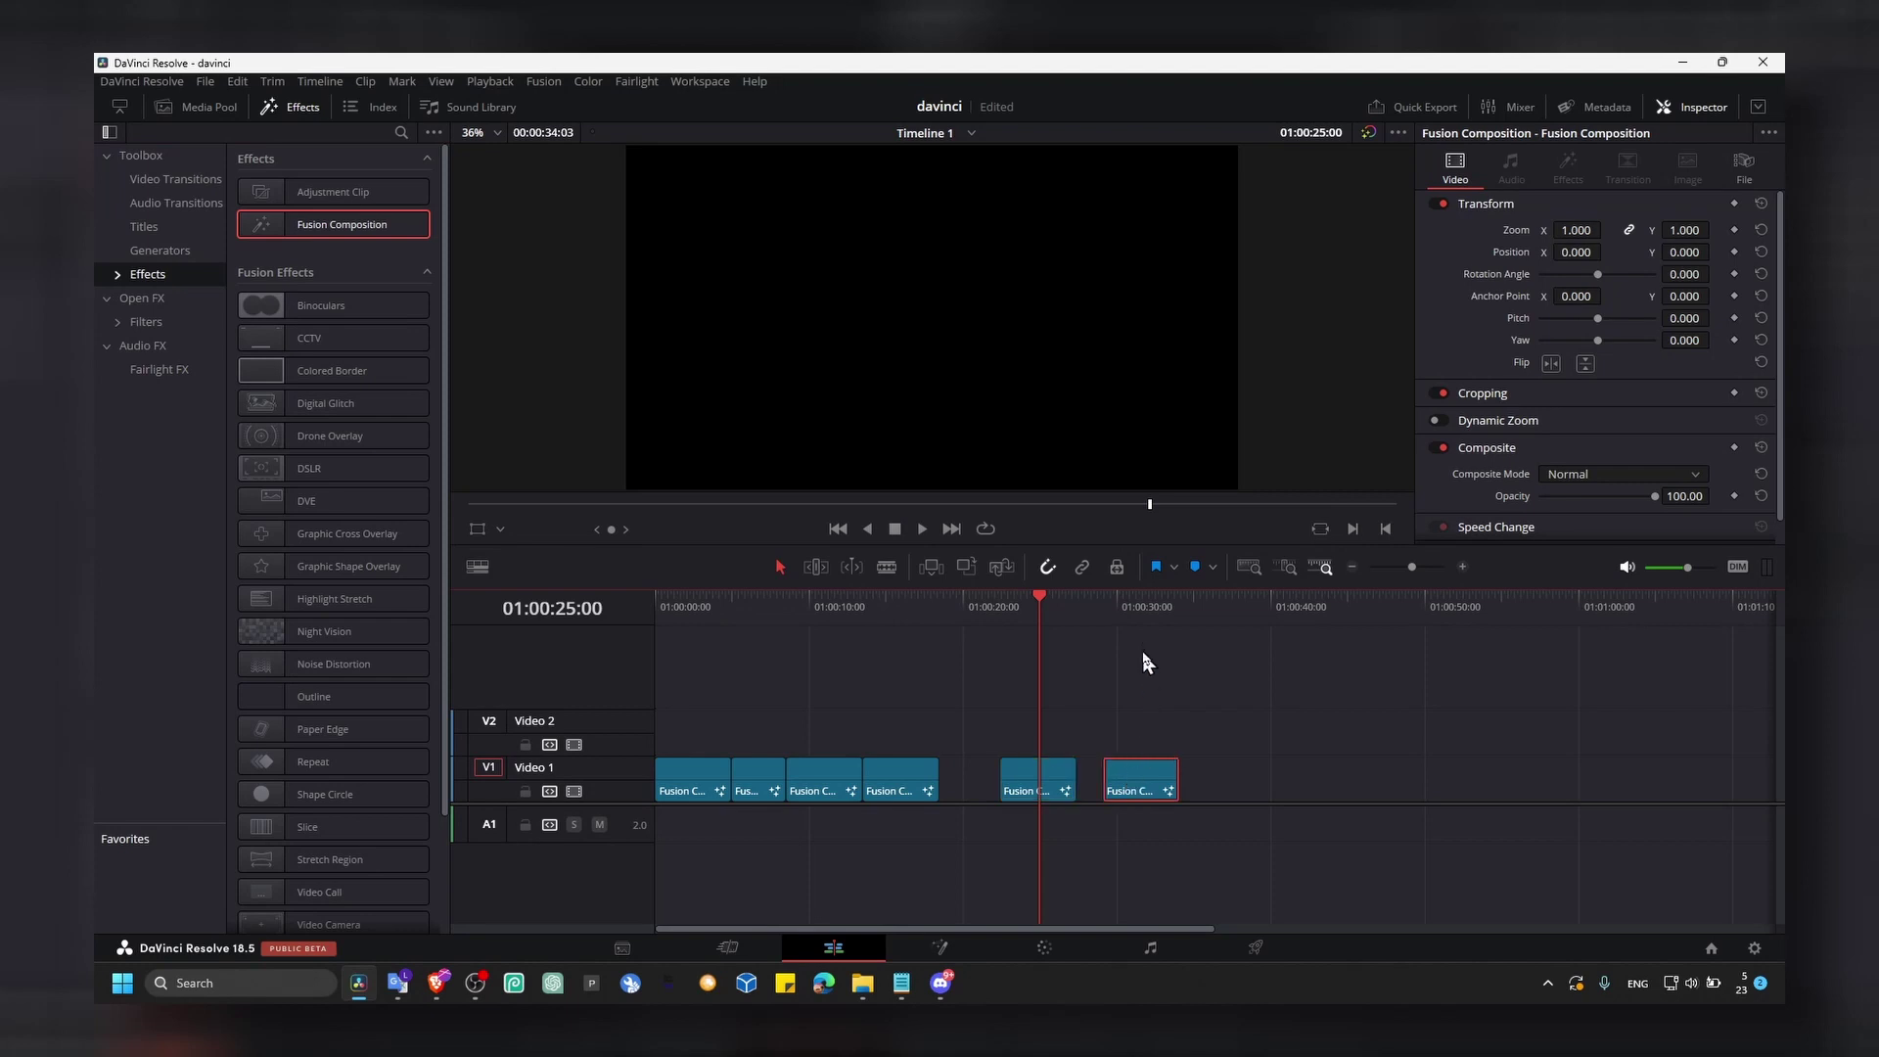
Place the playhead over the new Fusion Composition clip and open that clip in the Fusion page
click(1147, 602)
right_click(1141, 783)
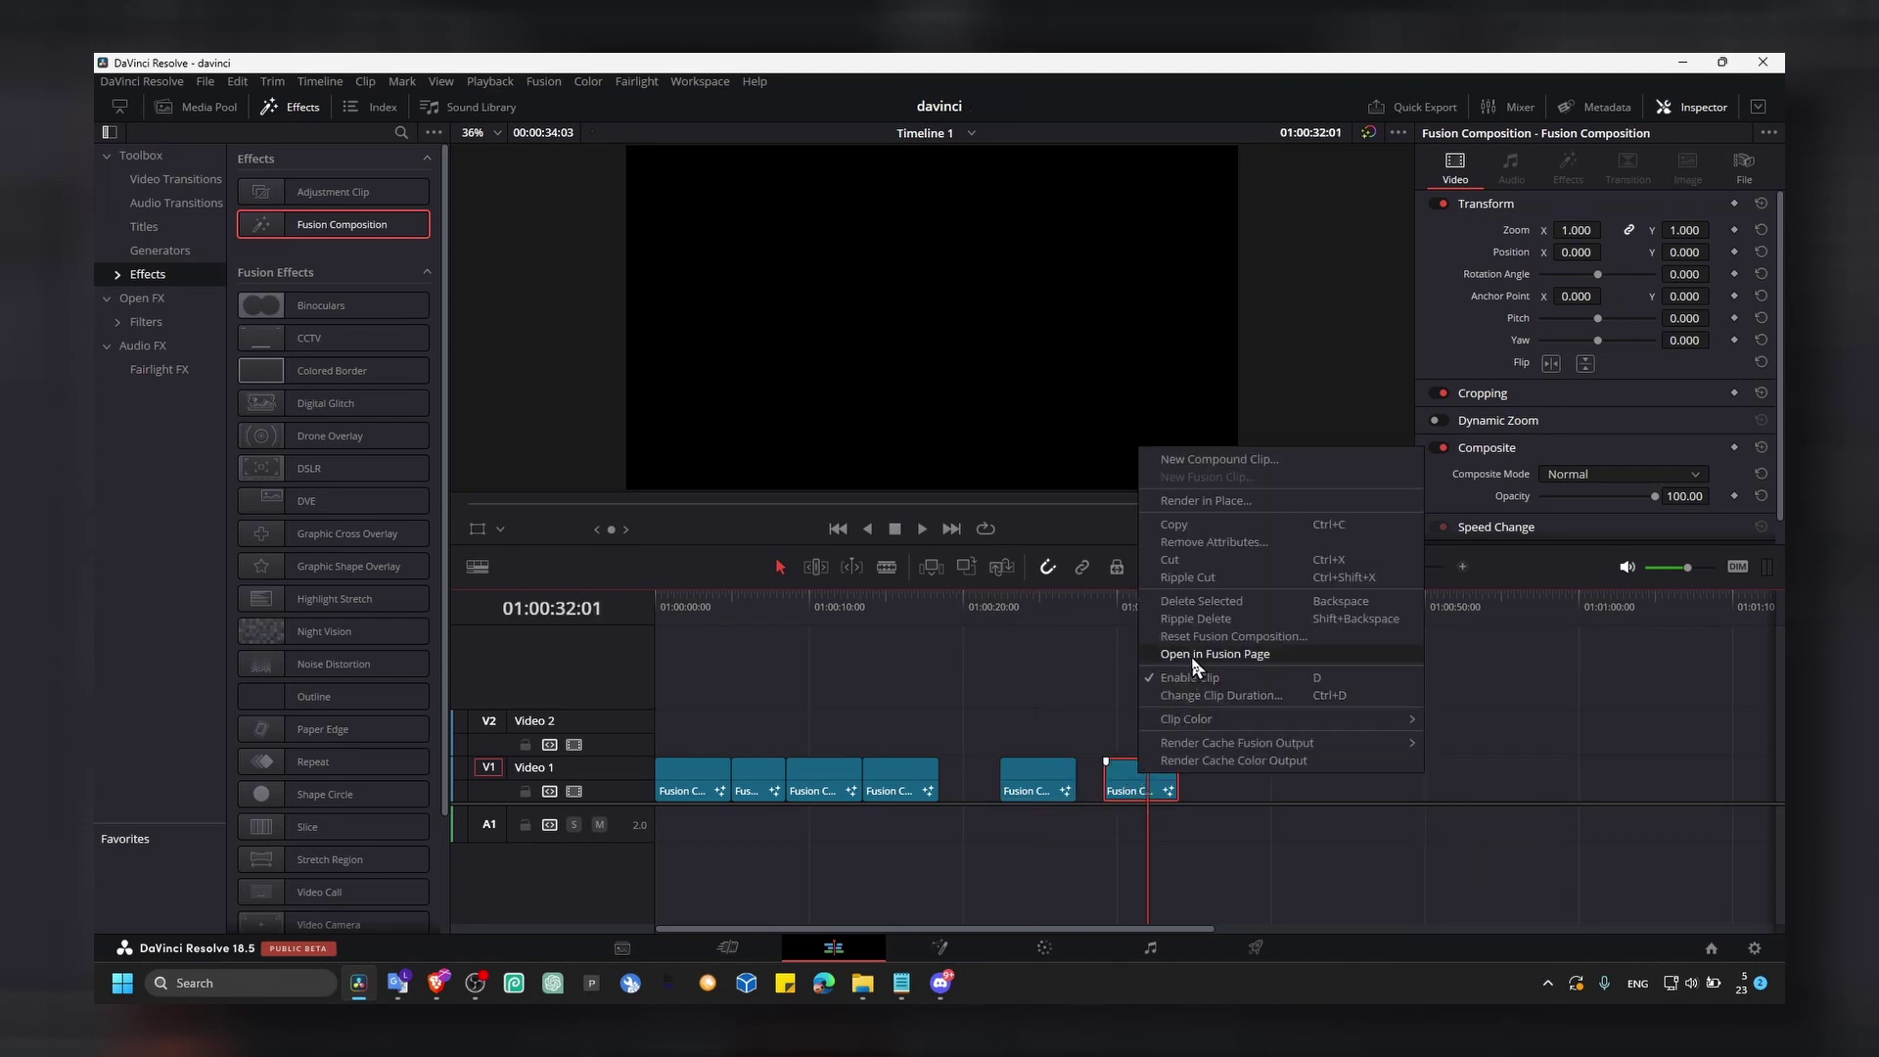
click(1097, 676)
click(1125, 607)
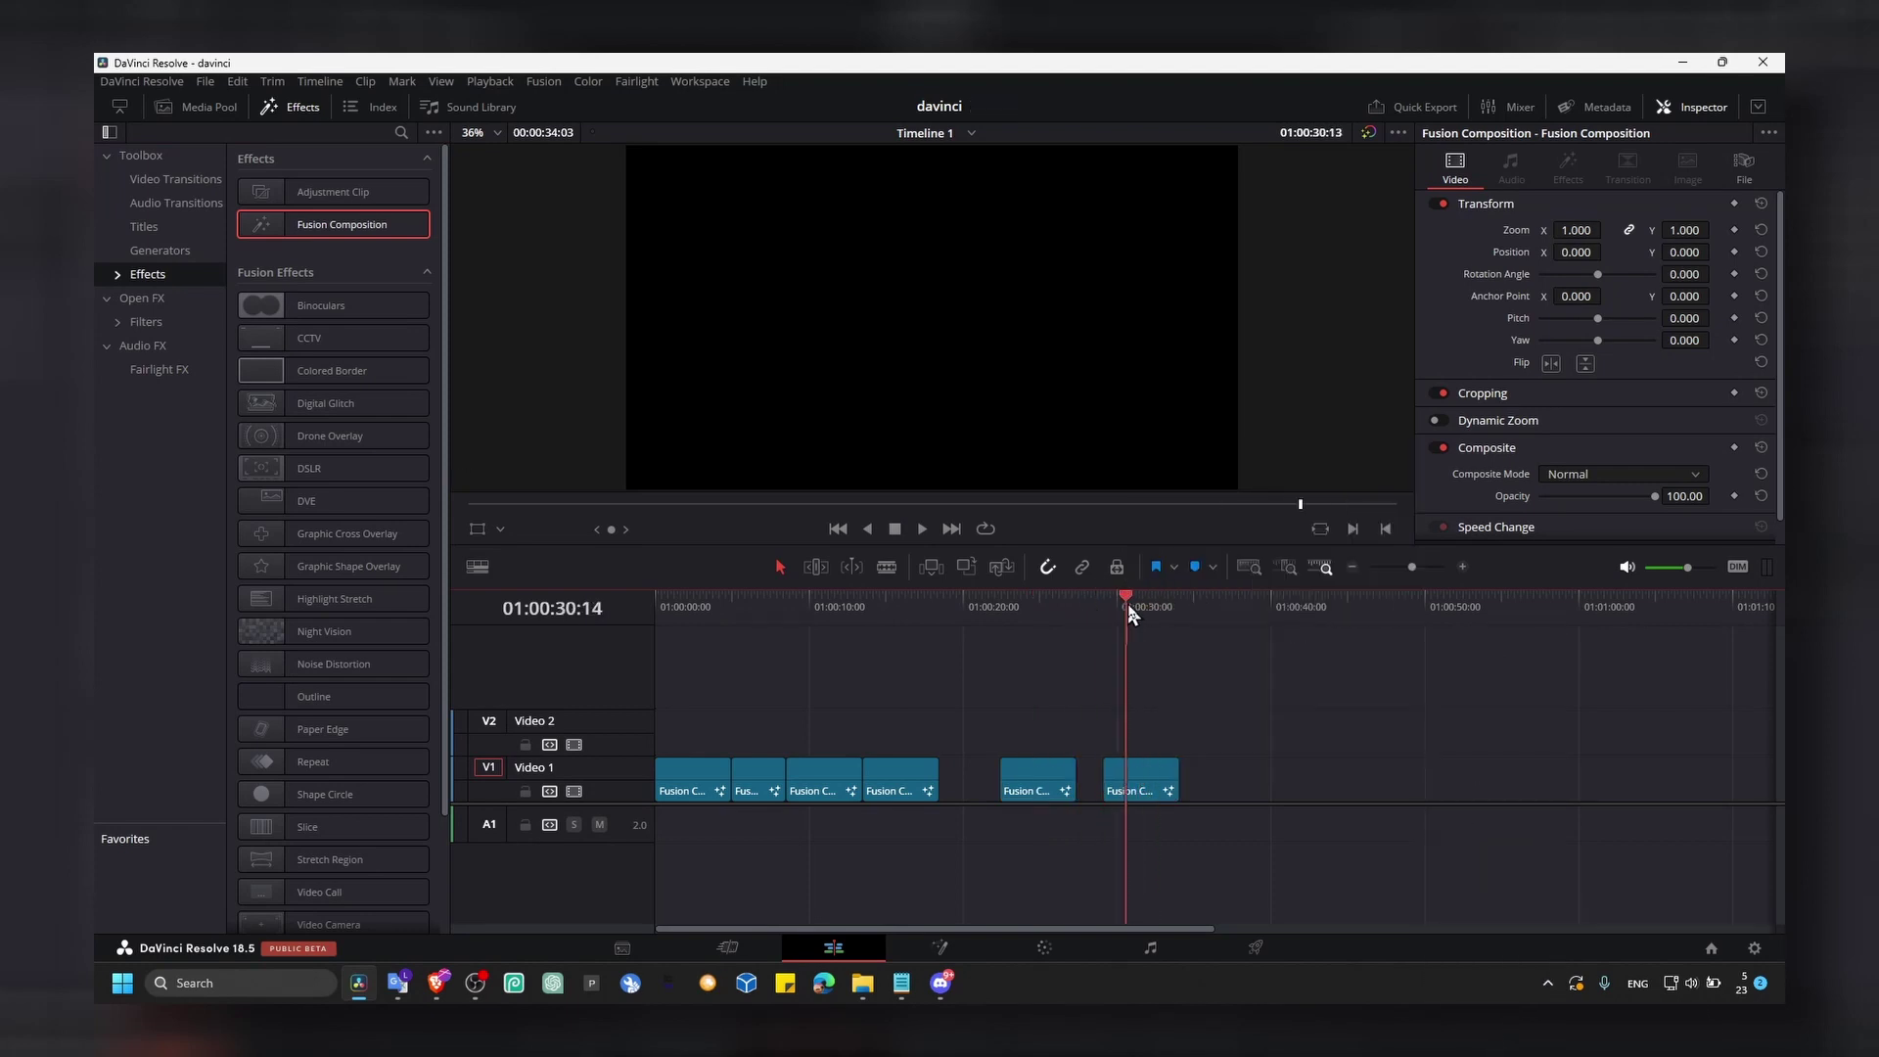
click(1140, 765)
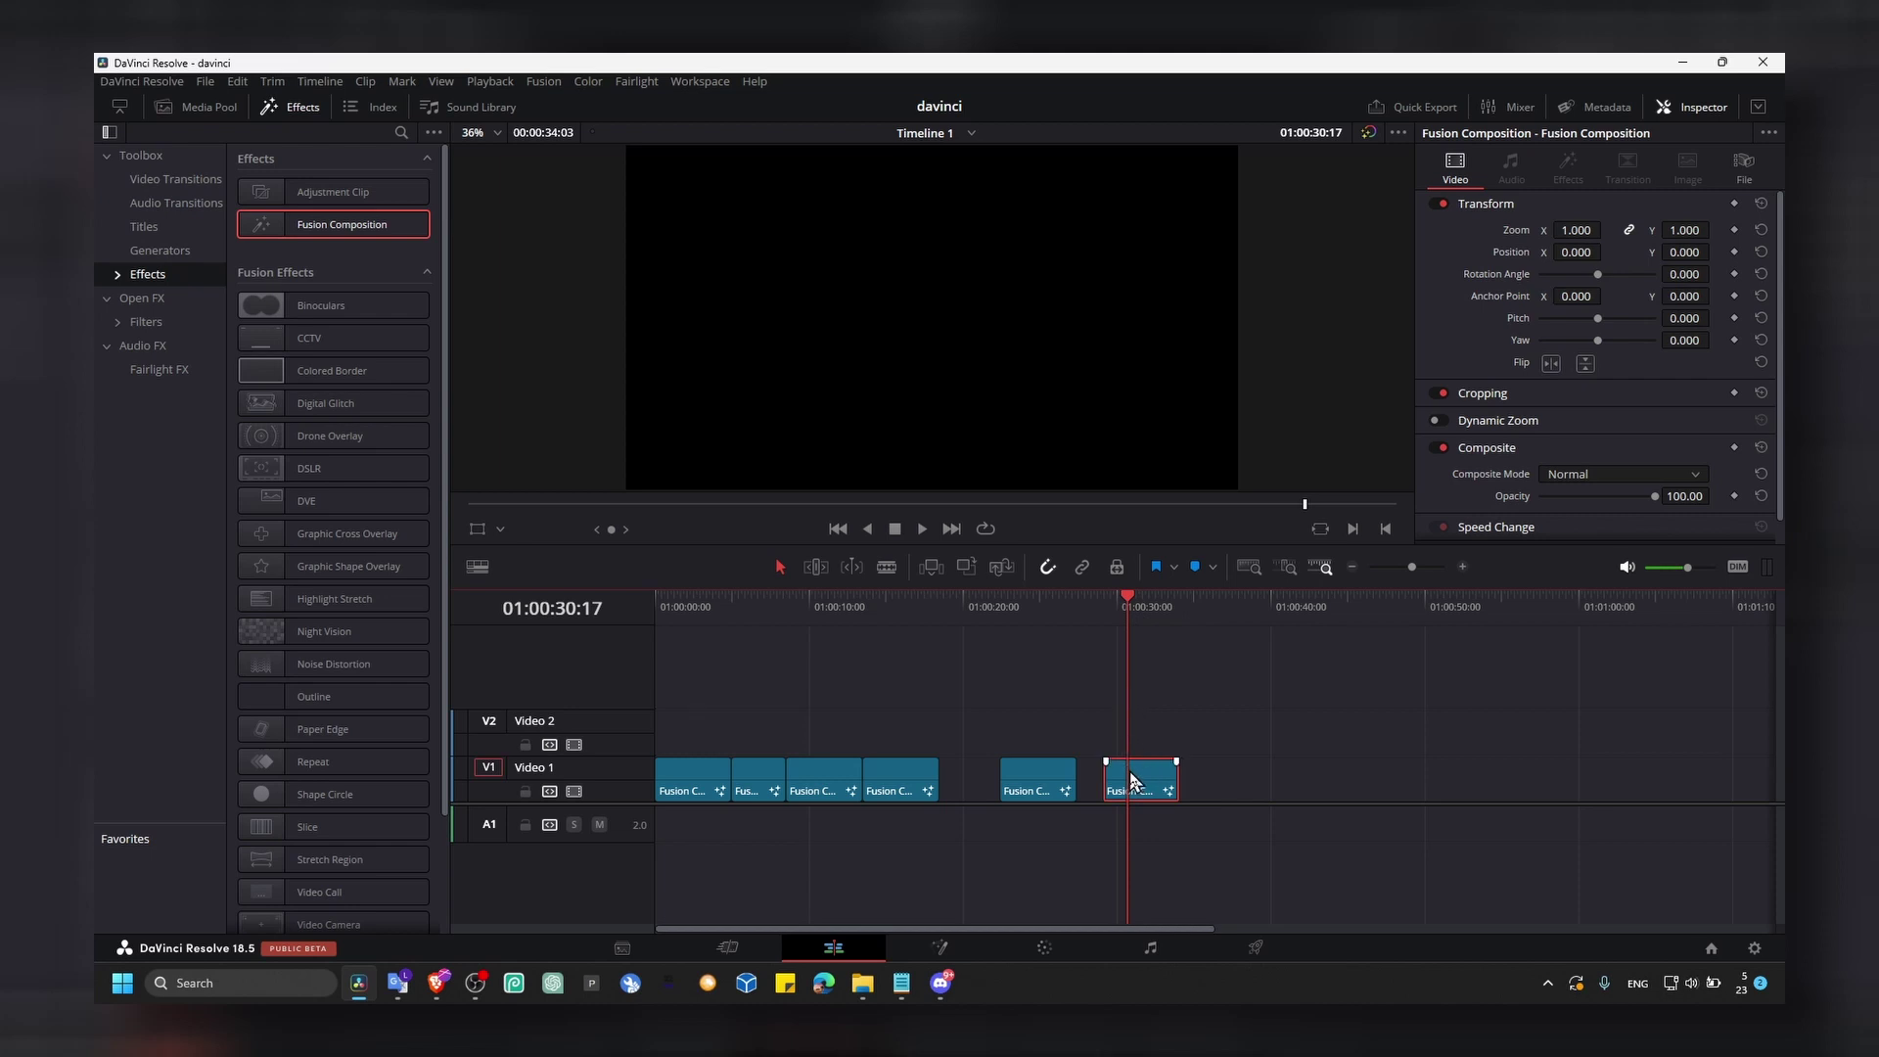
right_click(1130, 778)
click(1099, 889)
click(949, 953)
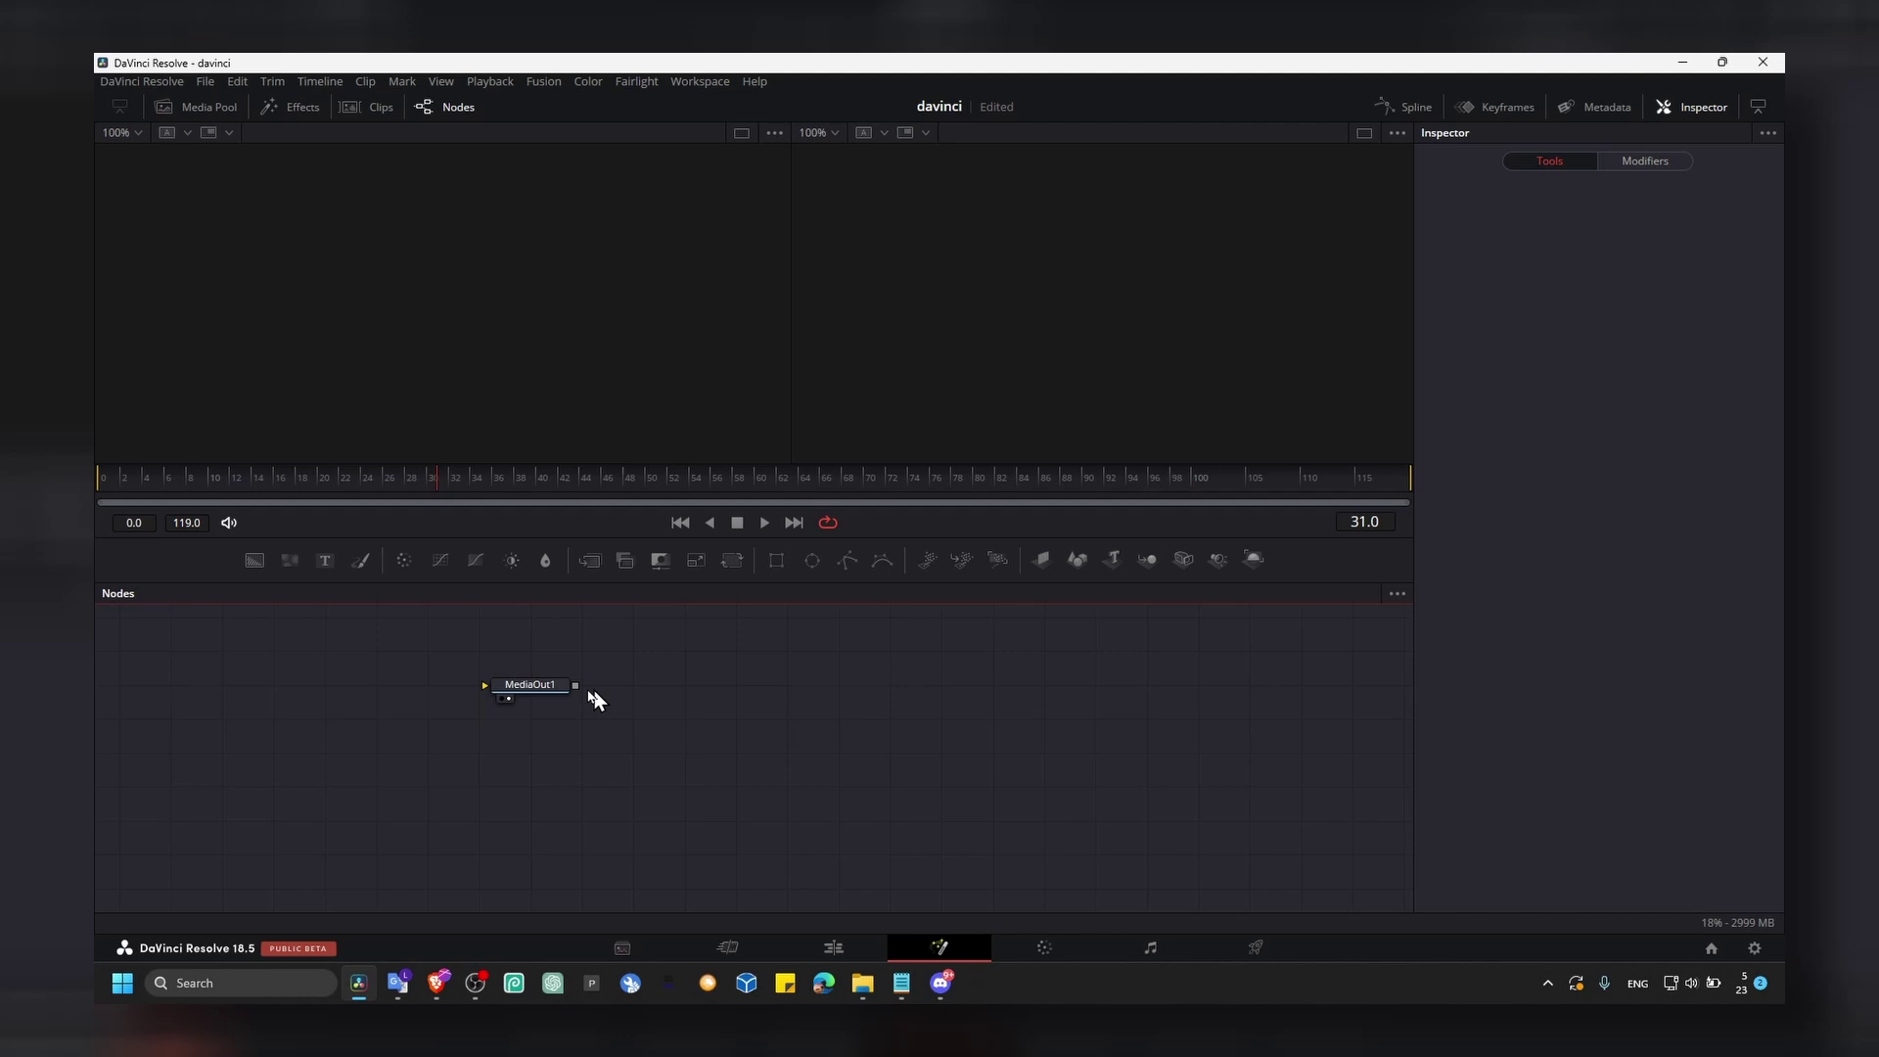
Reposition MediaOut1 in the node graph and add a chained Shape 3D, Merge 3D and Renderer 3D after it
drag(533, 685, 900, 746)
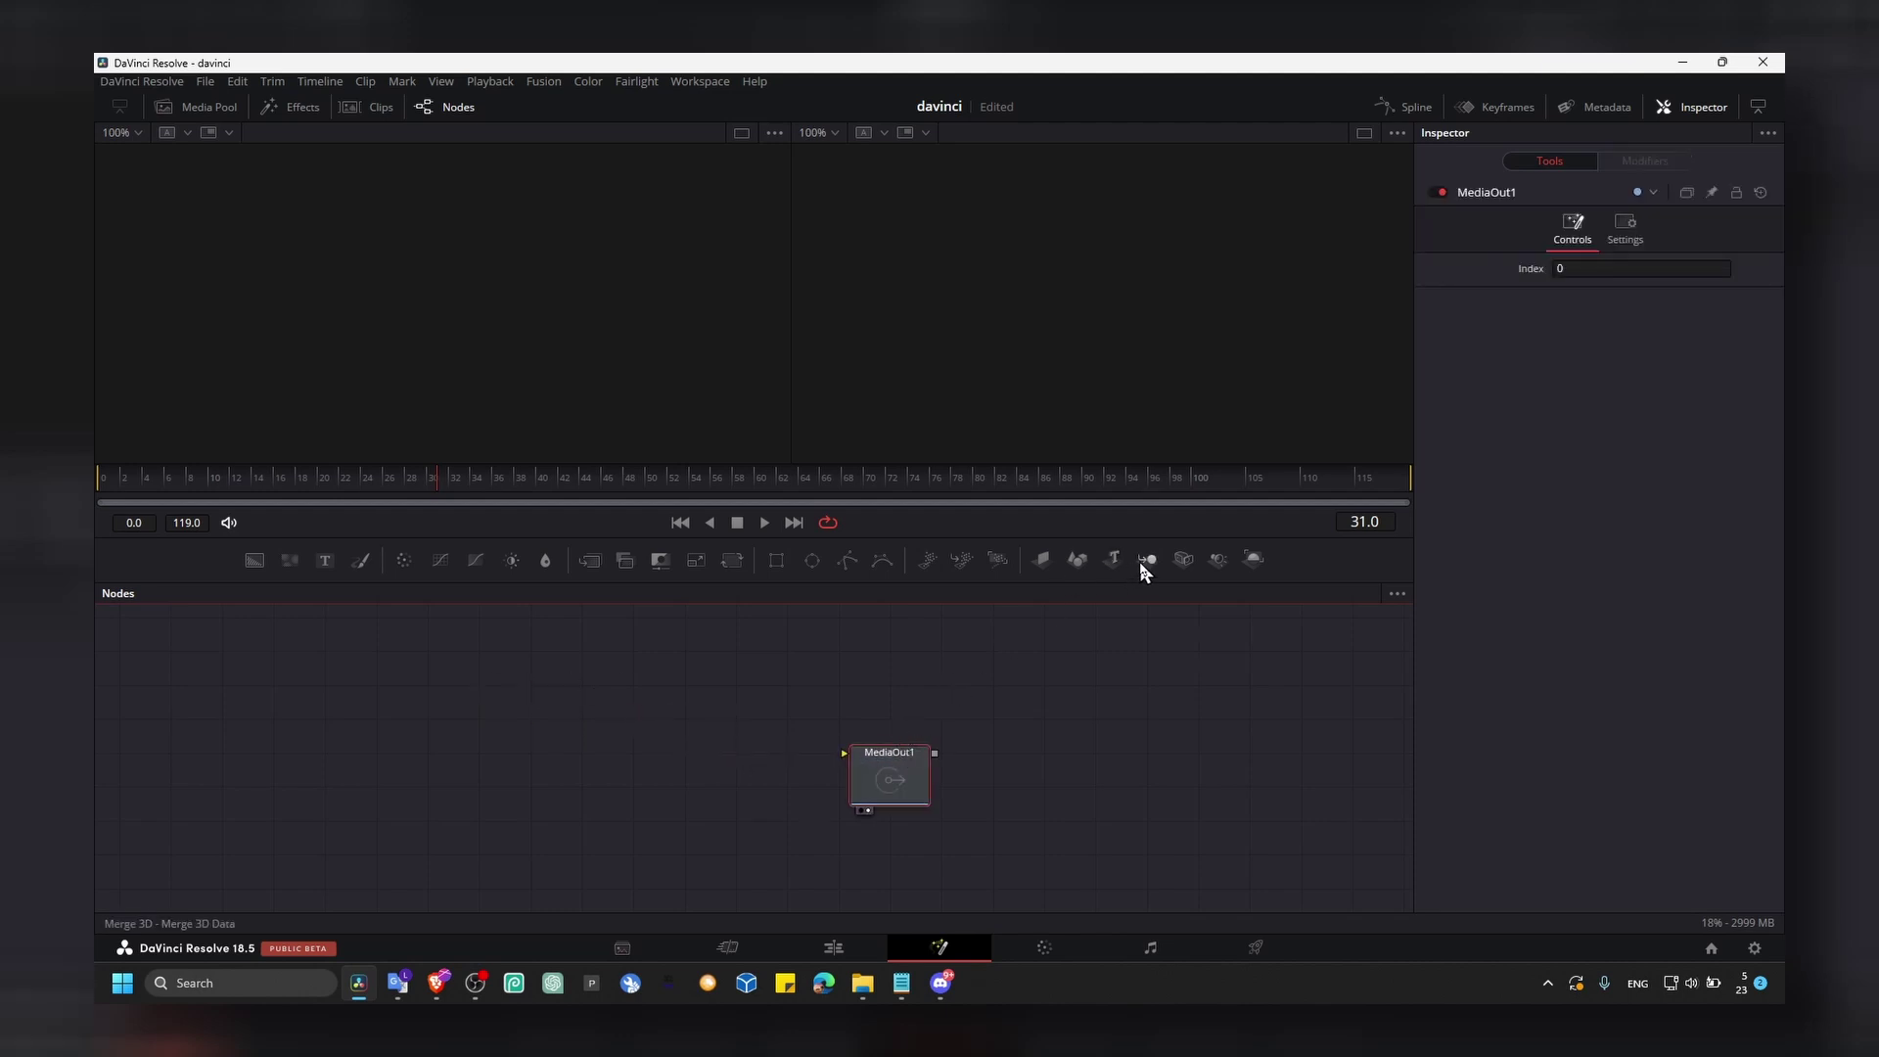
click(1077, 560)
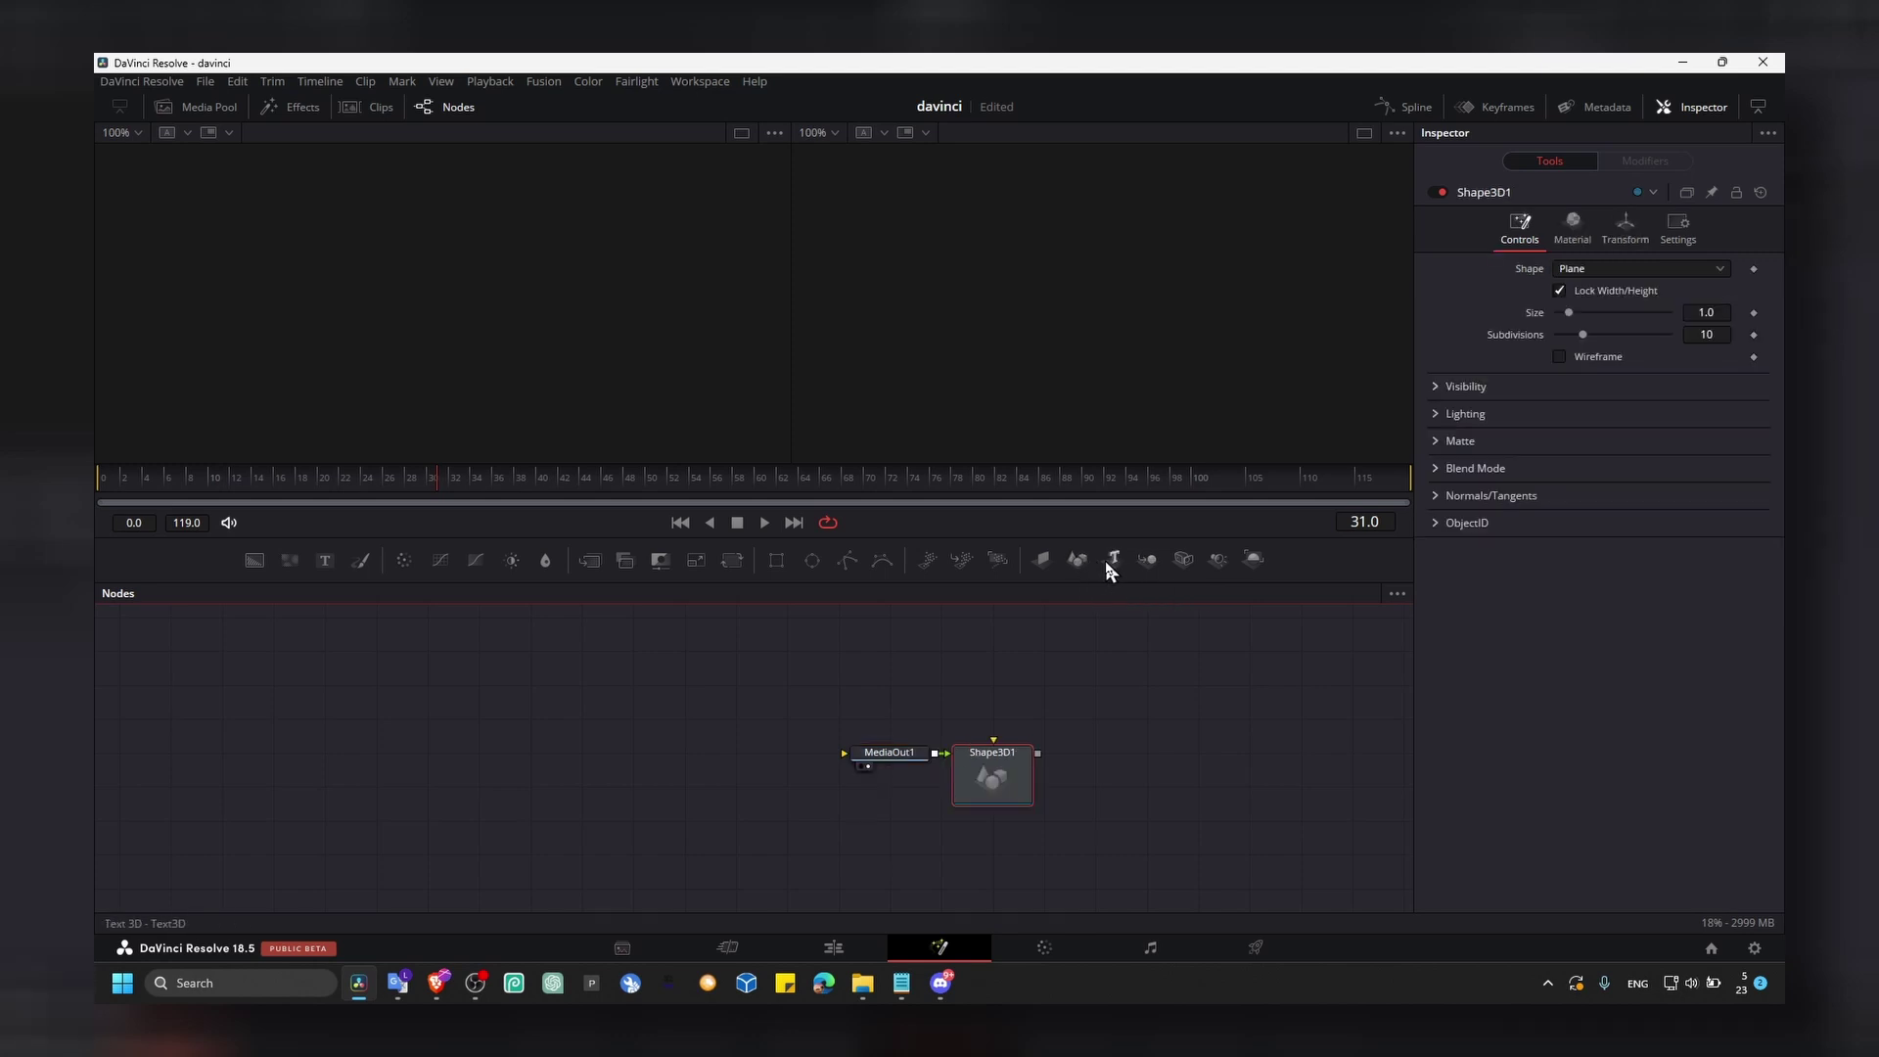
click(1145, 559)
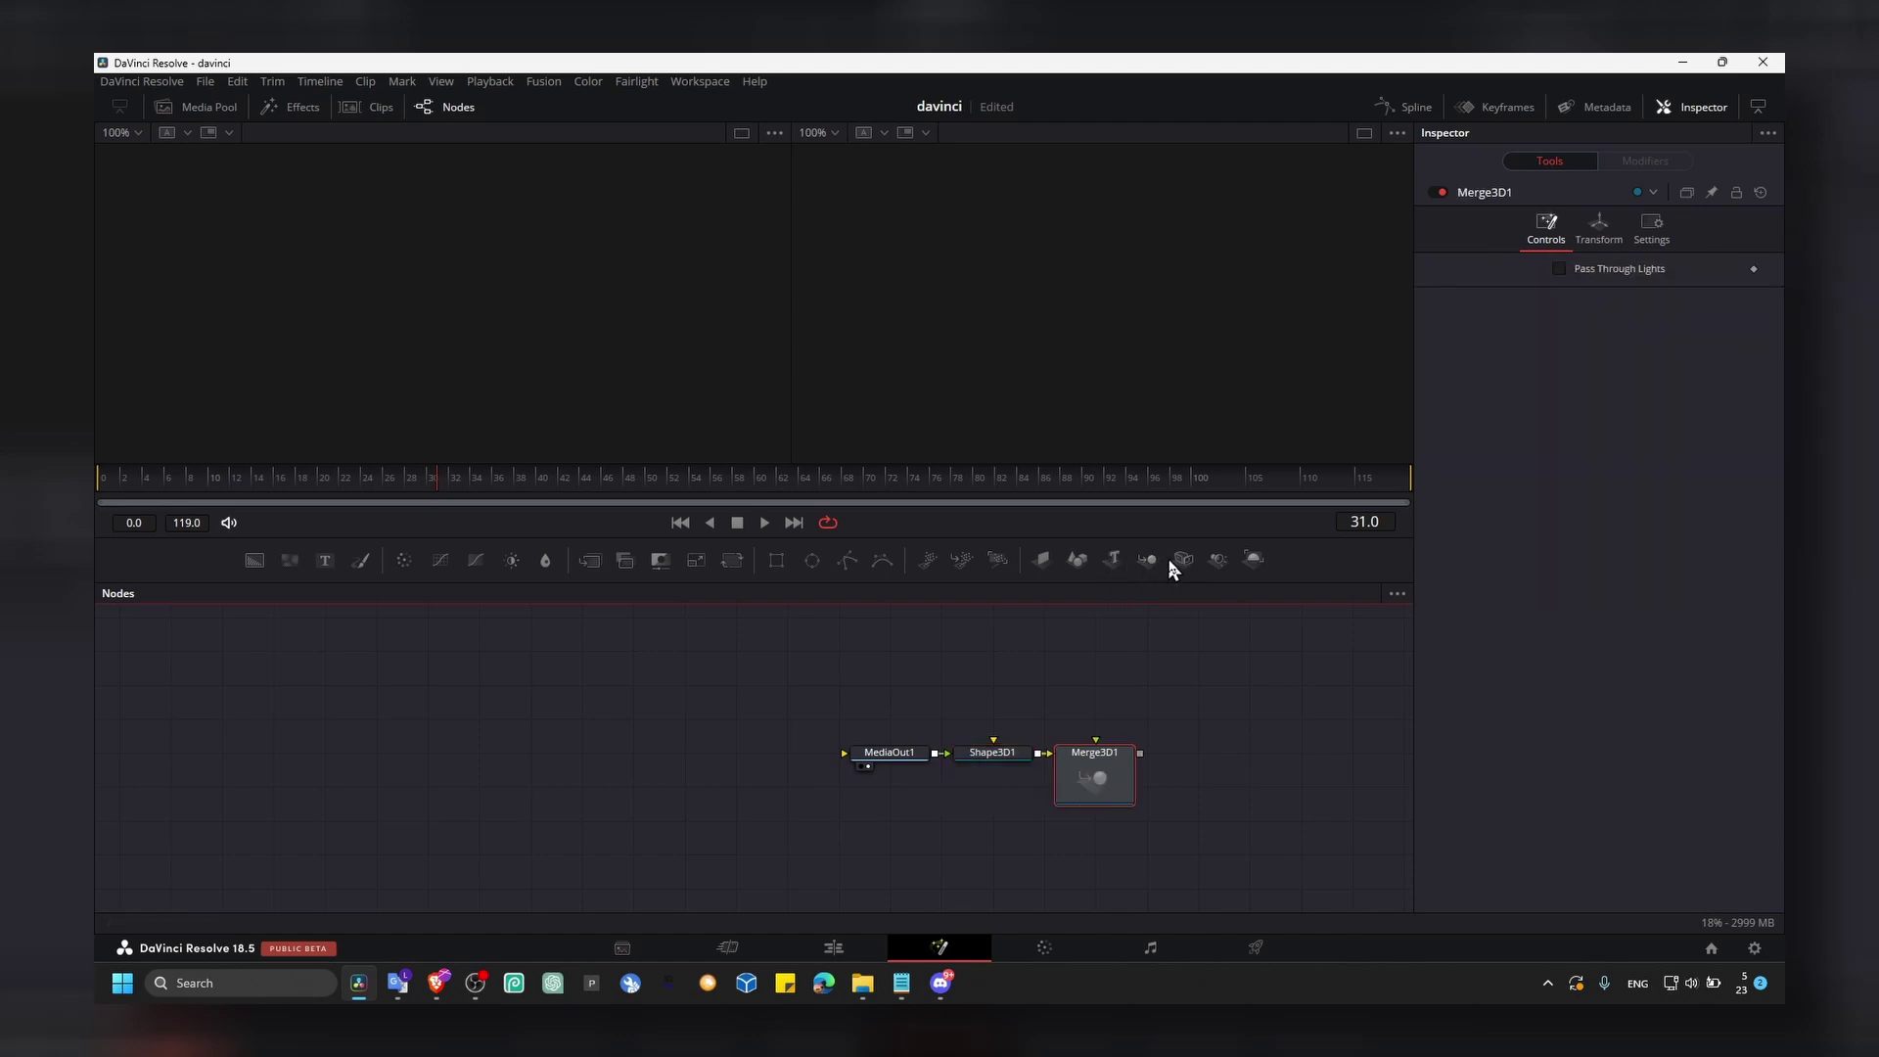
click(1252, 560)
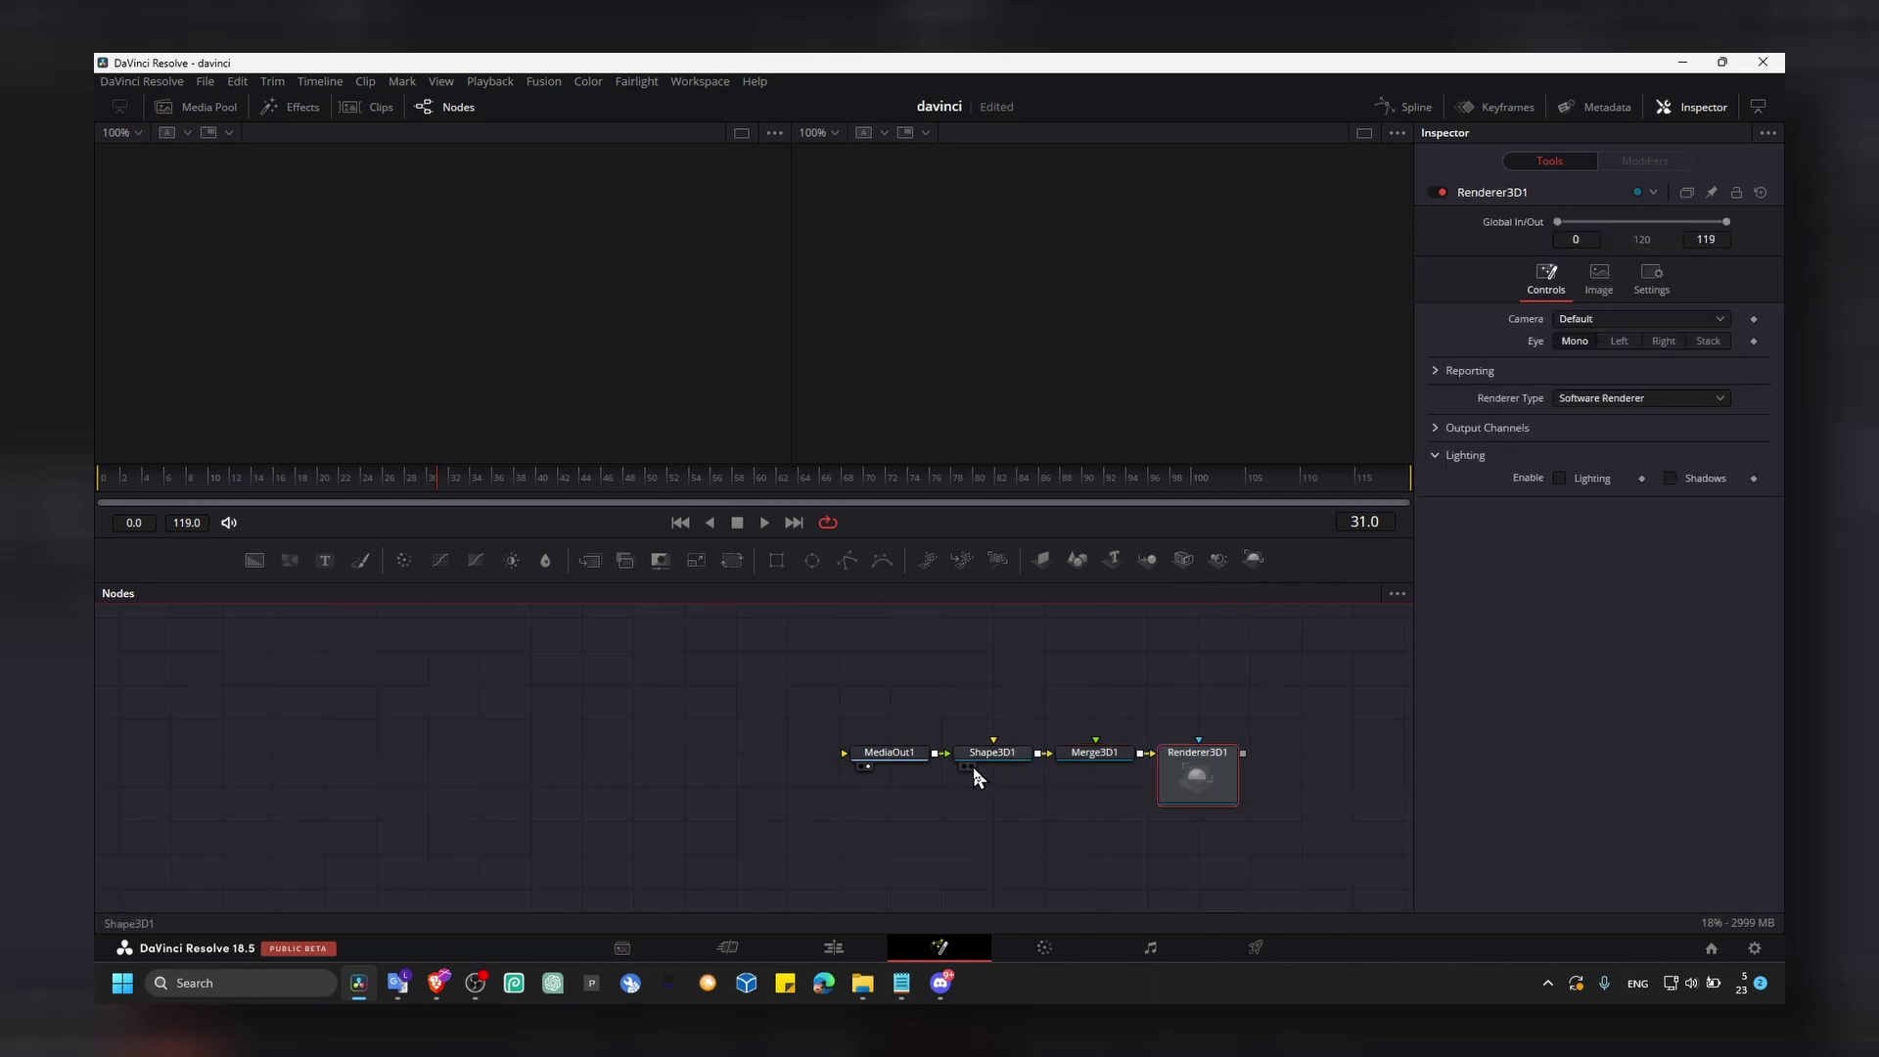
Disconnect MediaOut1 from Shape3D1, set it apart from the 3D node chain, and show Shape3D1 in the first viewer
drag(905, 756, 1317, 693)
click(1311, 687)
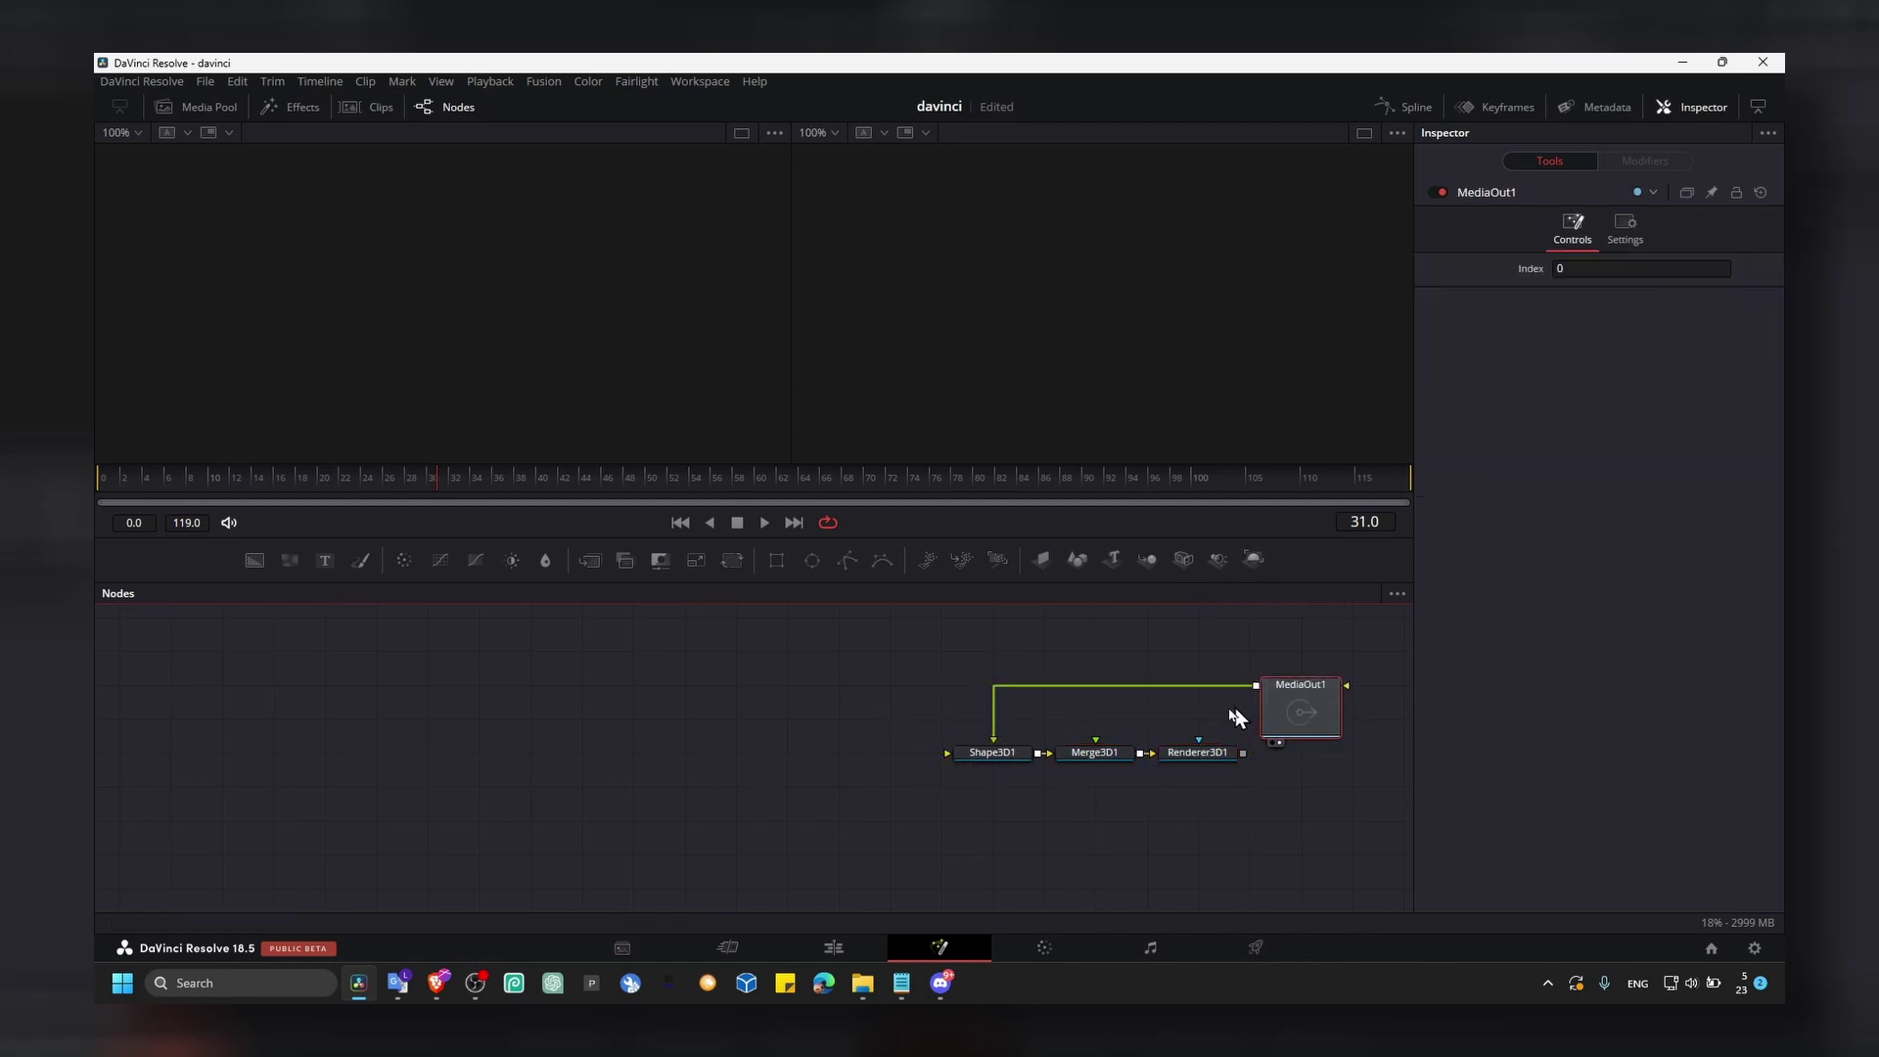
drag(993, 739, 1035, 737)
drag(1208, 669, 521, 357)
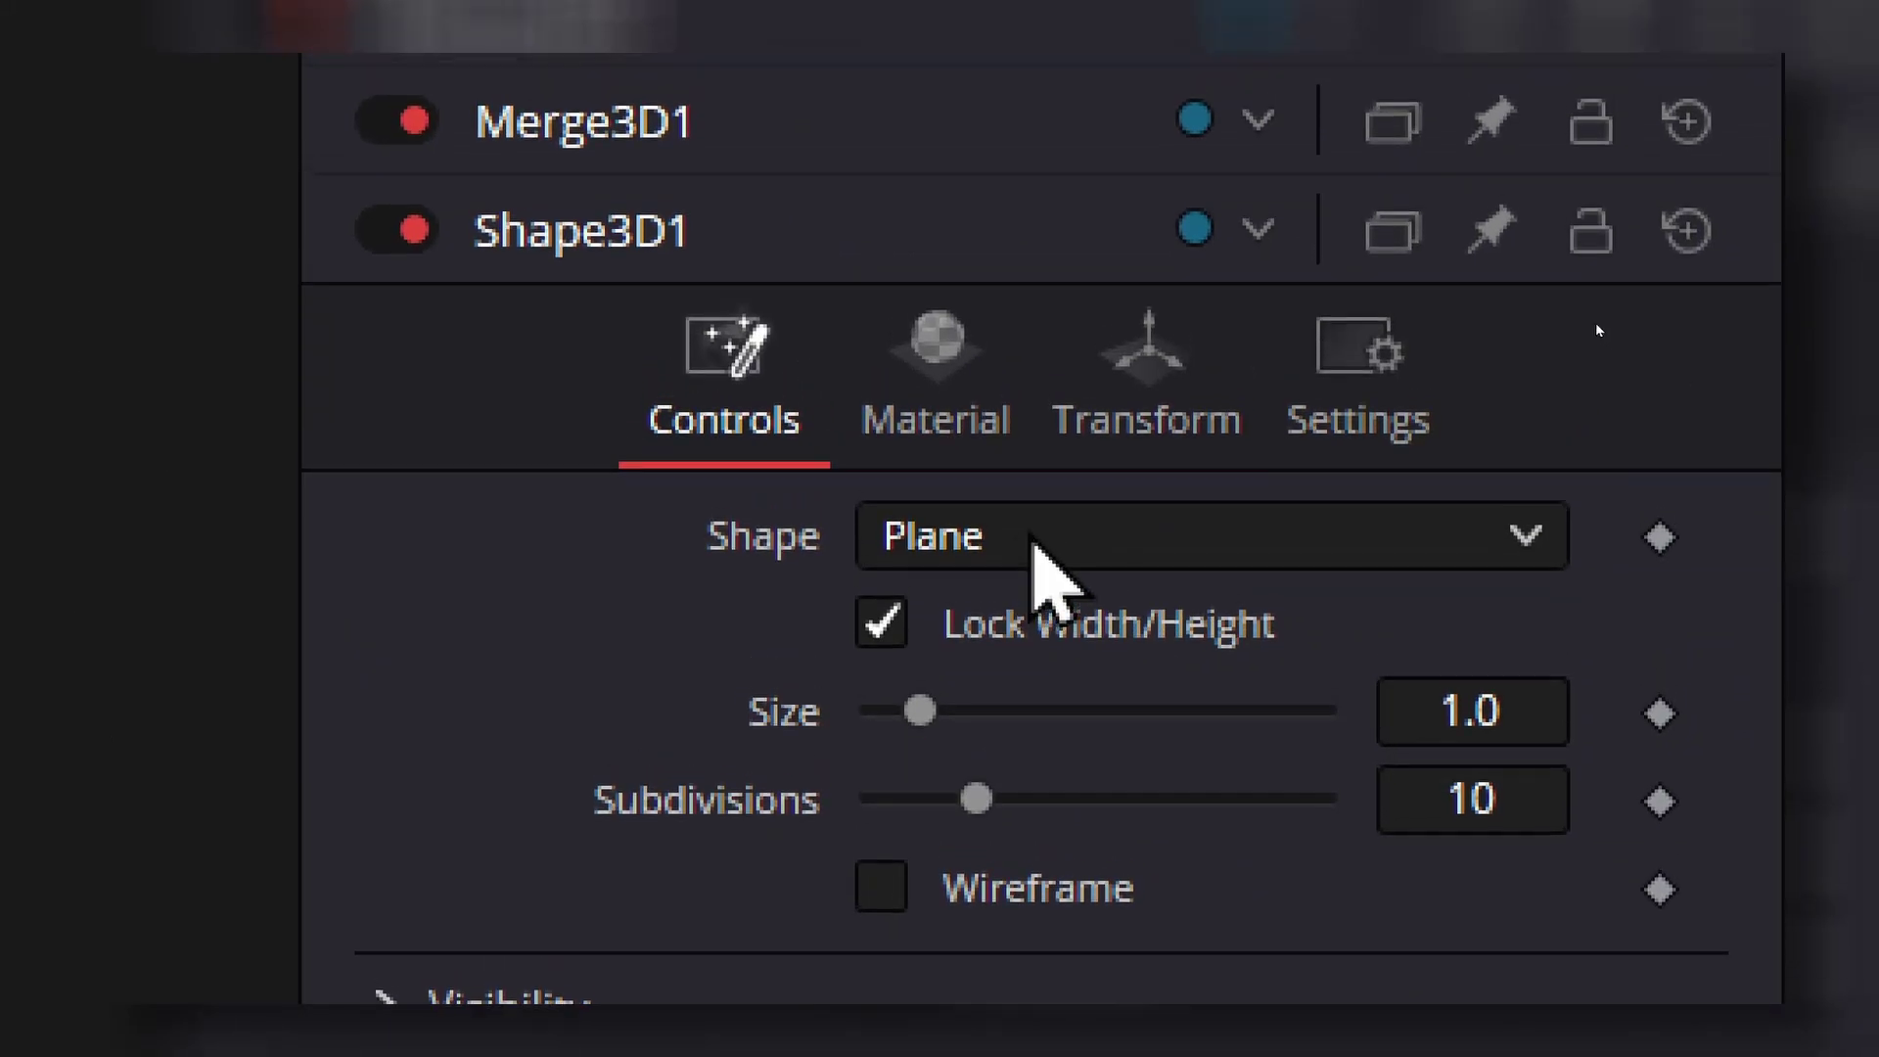
Change the Shape3D1 shape to Sphere and set its radius to 0.65
click(1031, 538)
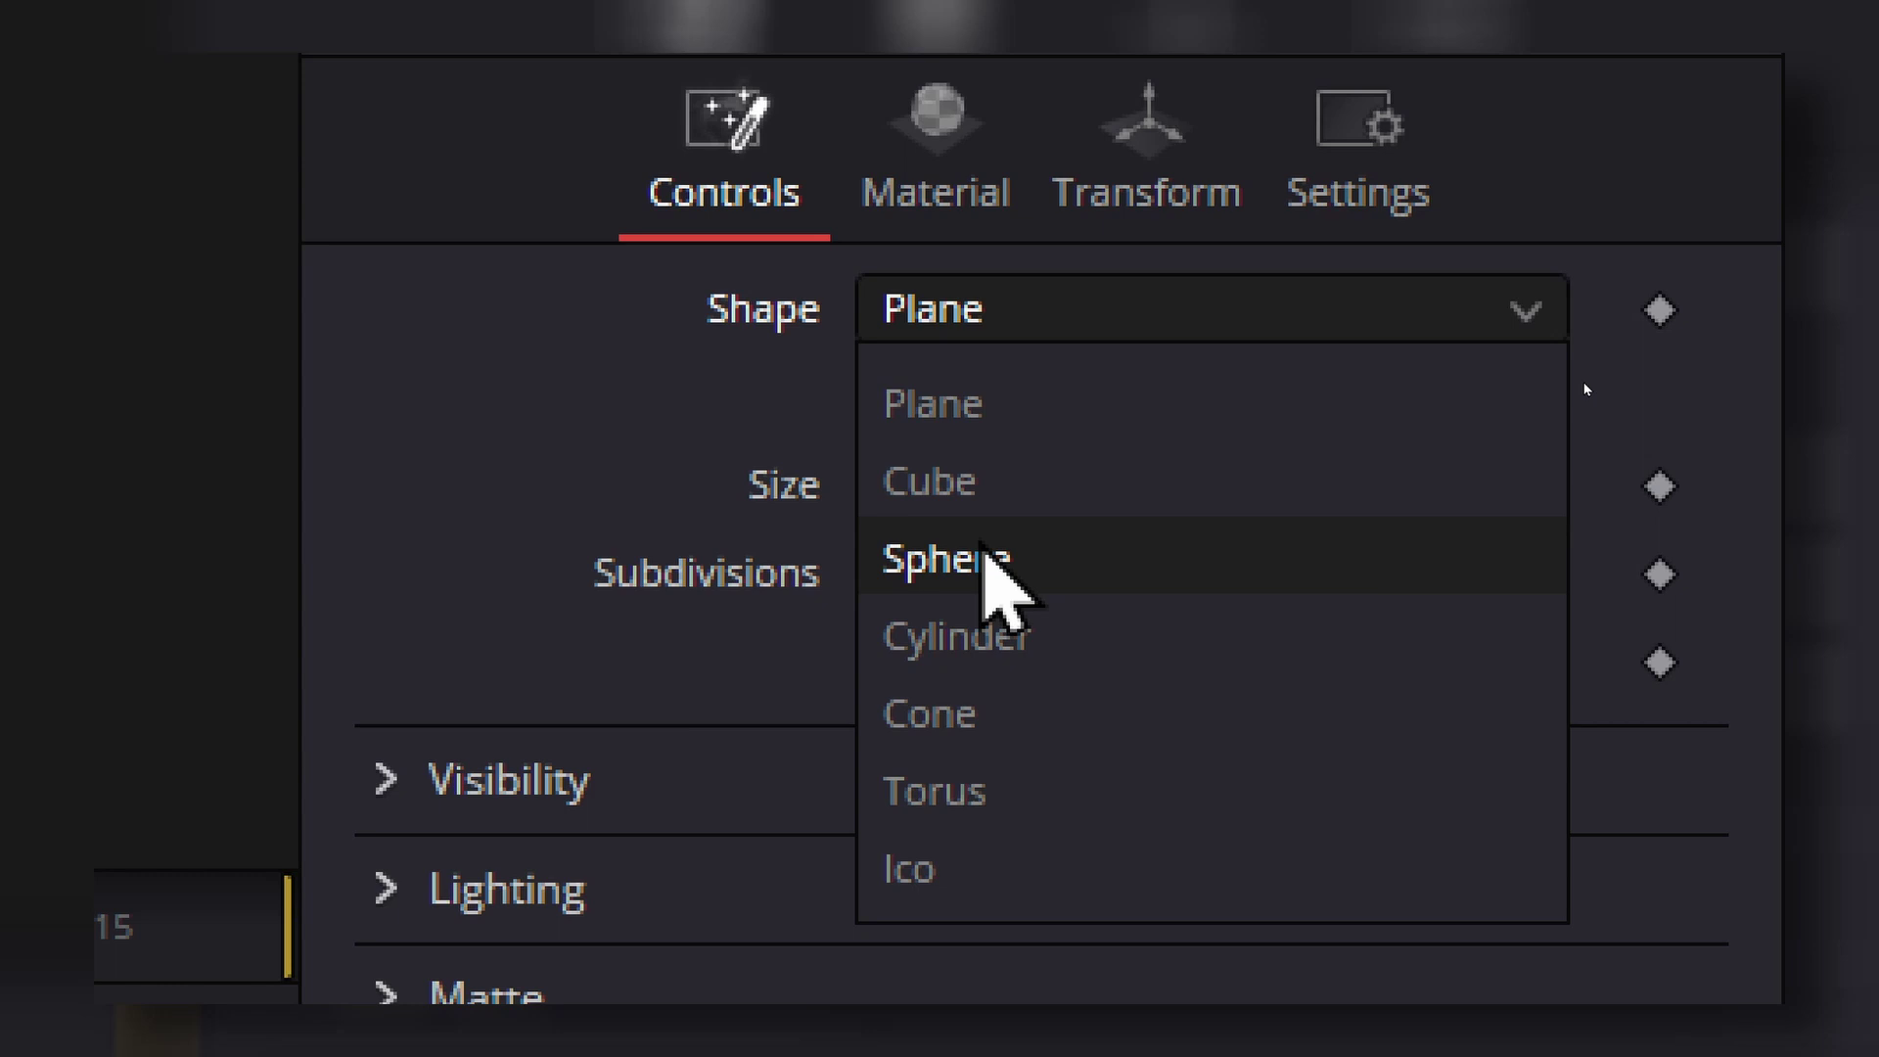
click(987, 778)
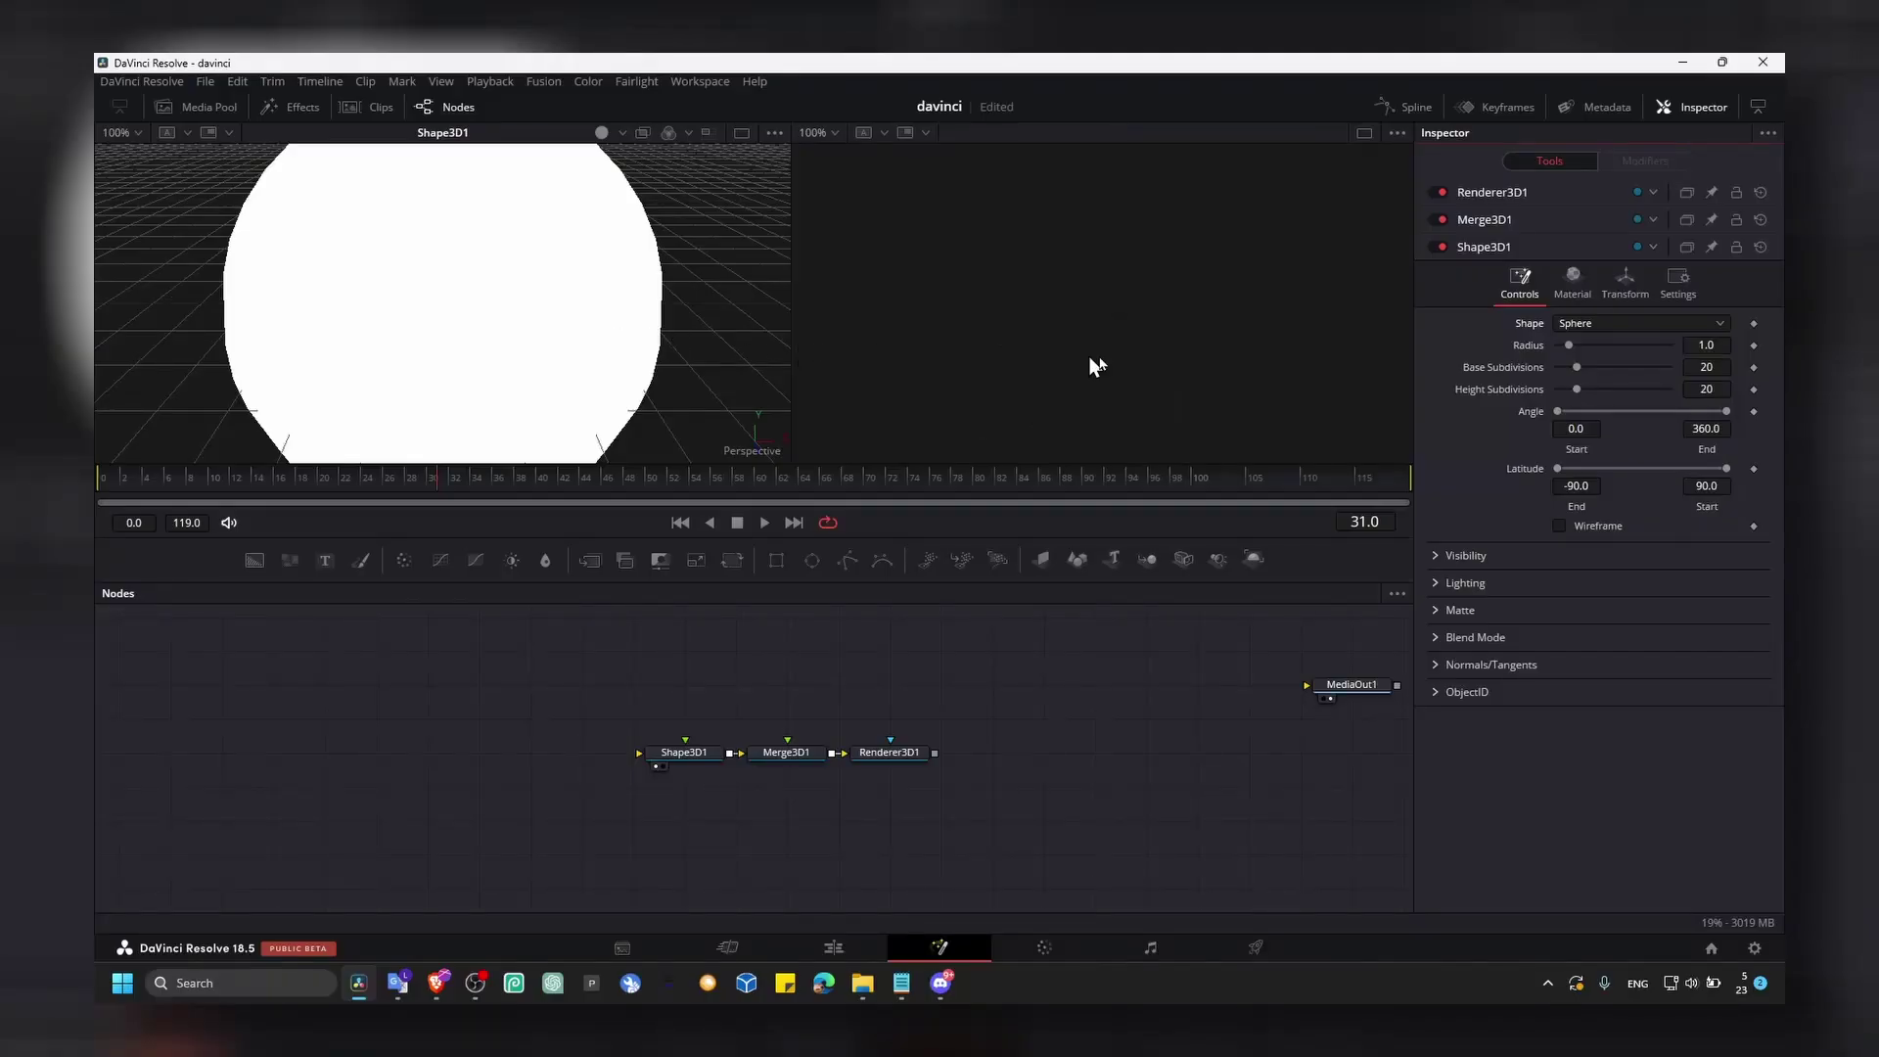
click(1698, 347)
text(0.88)
key(Return)
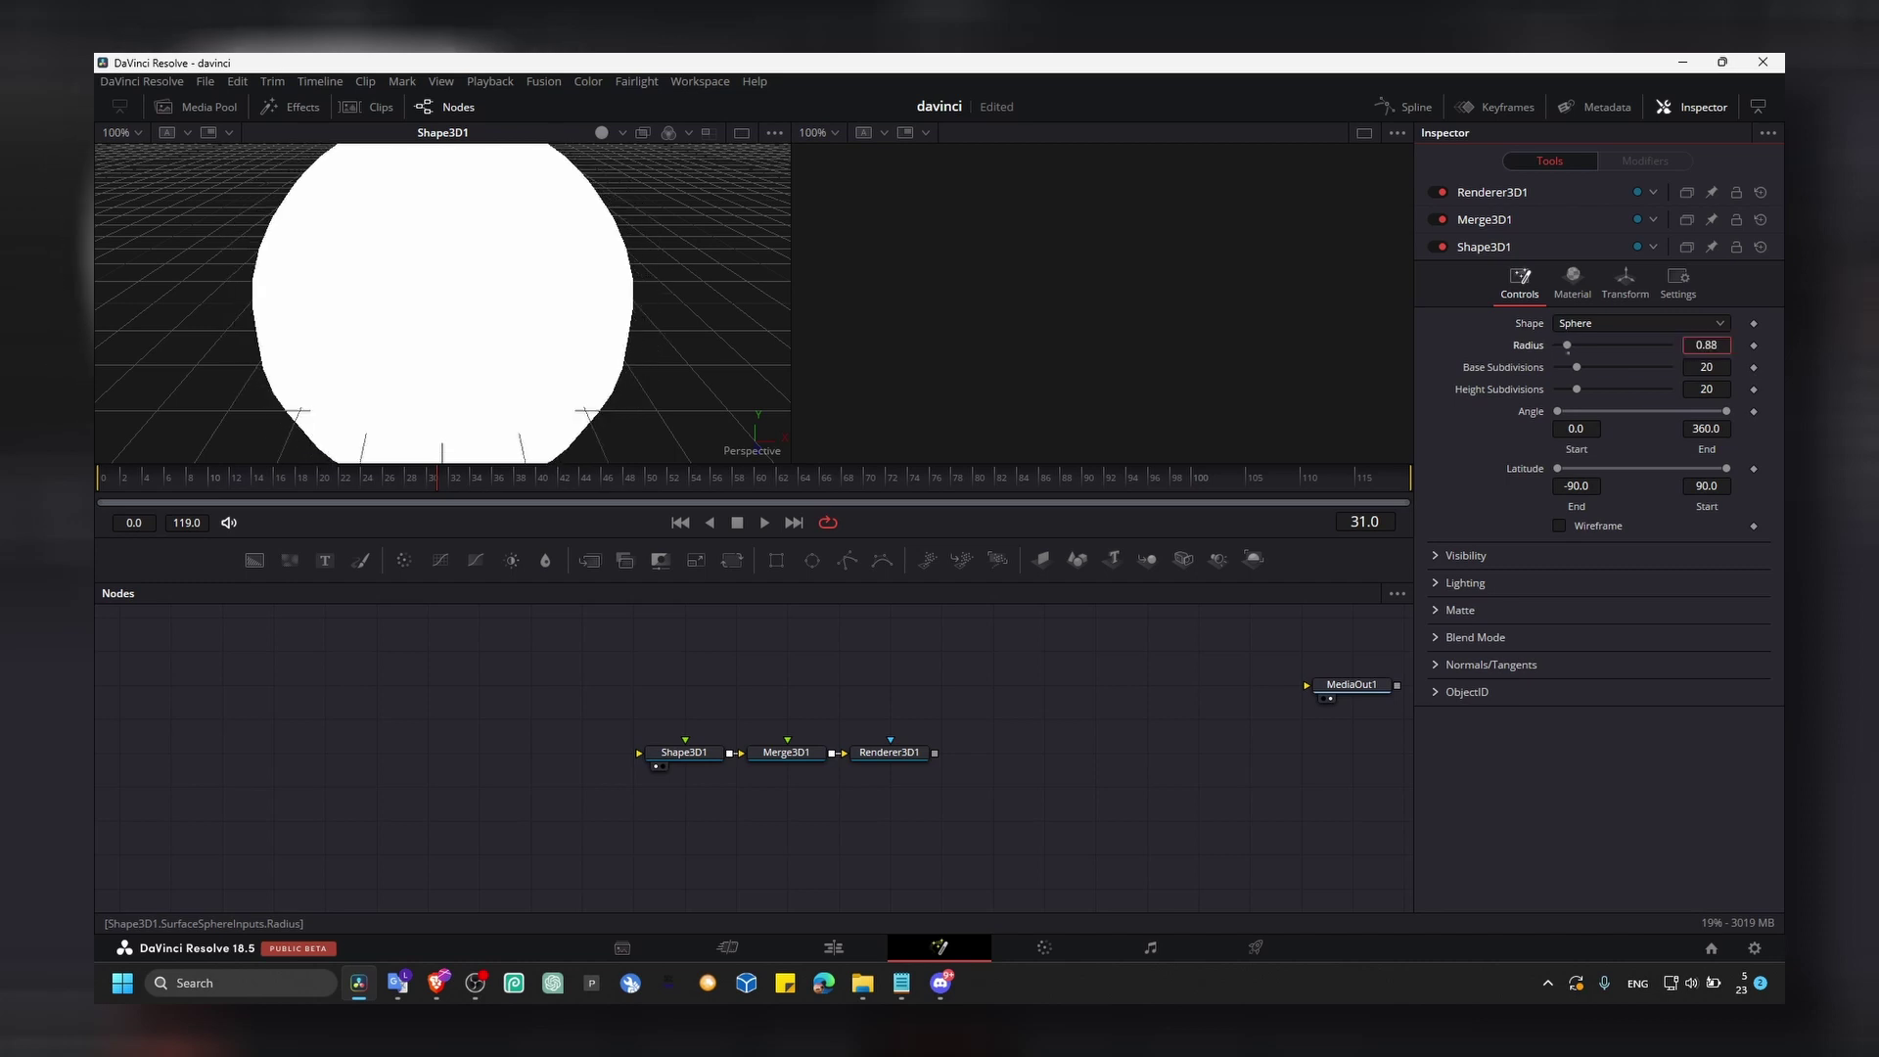
text(0.65)
key(Return)
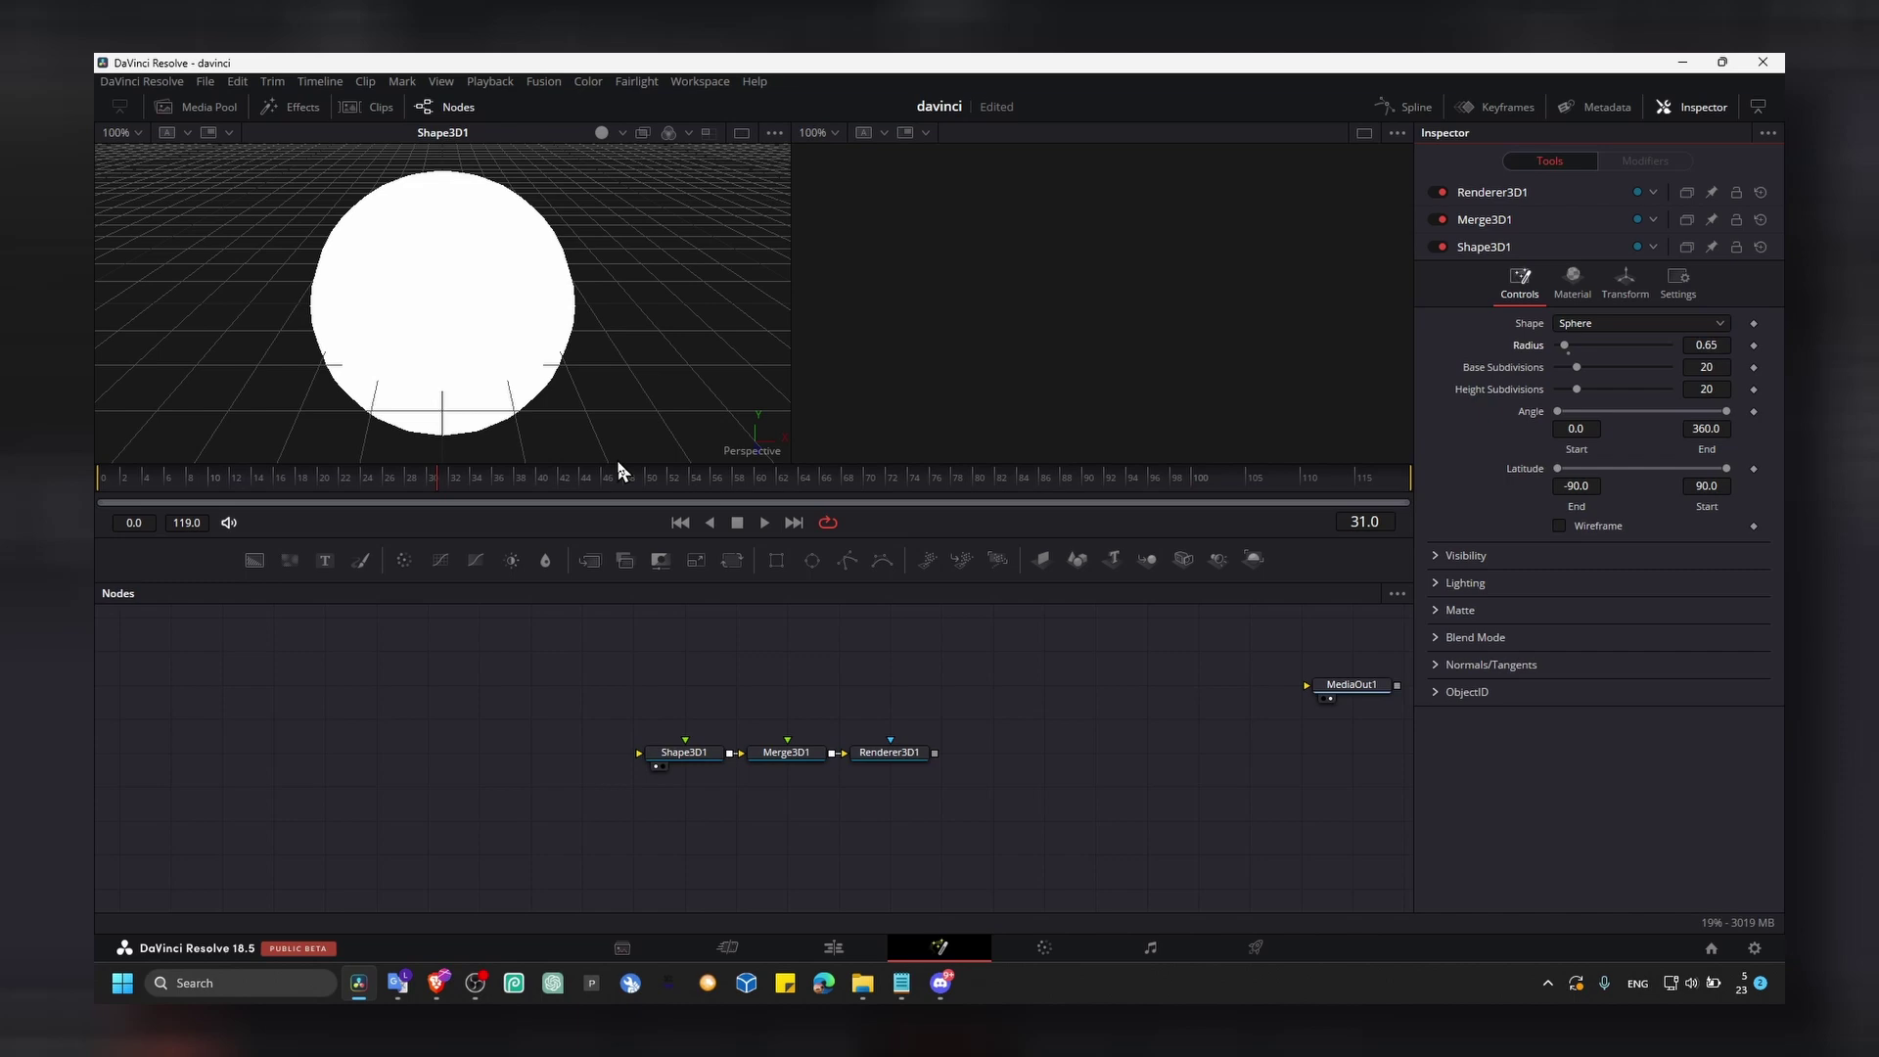
Enable lighting and shadows on the Renderer3D1 node
click(871, 754)
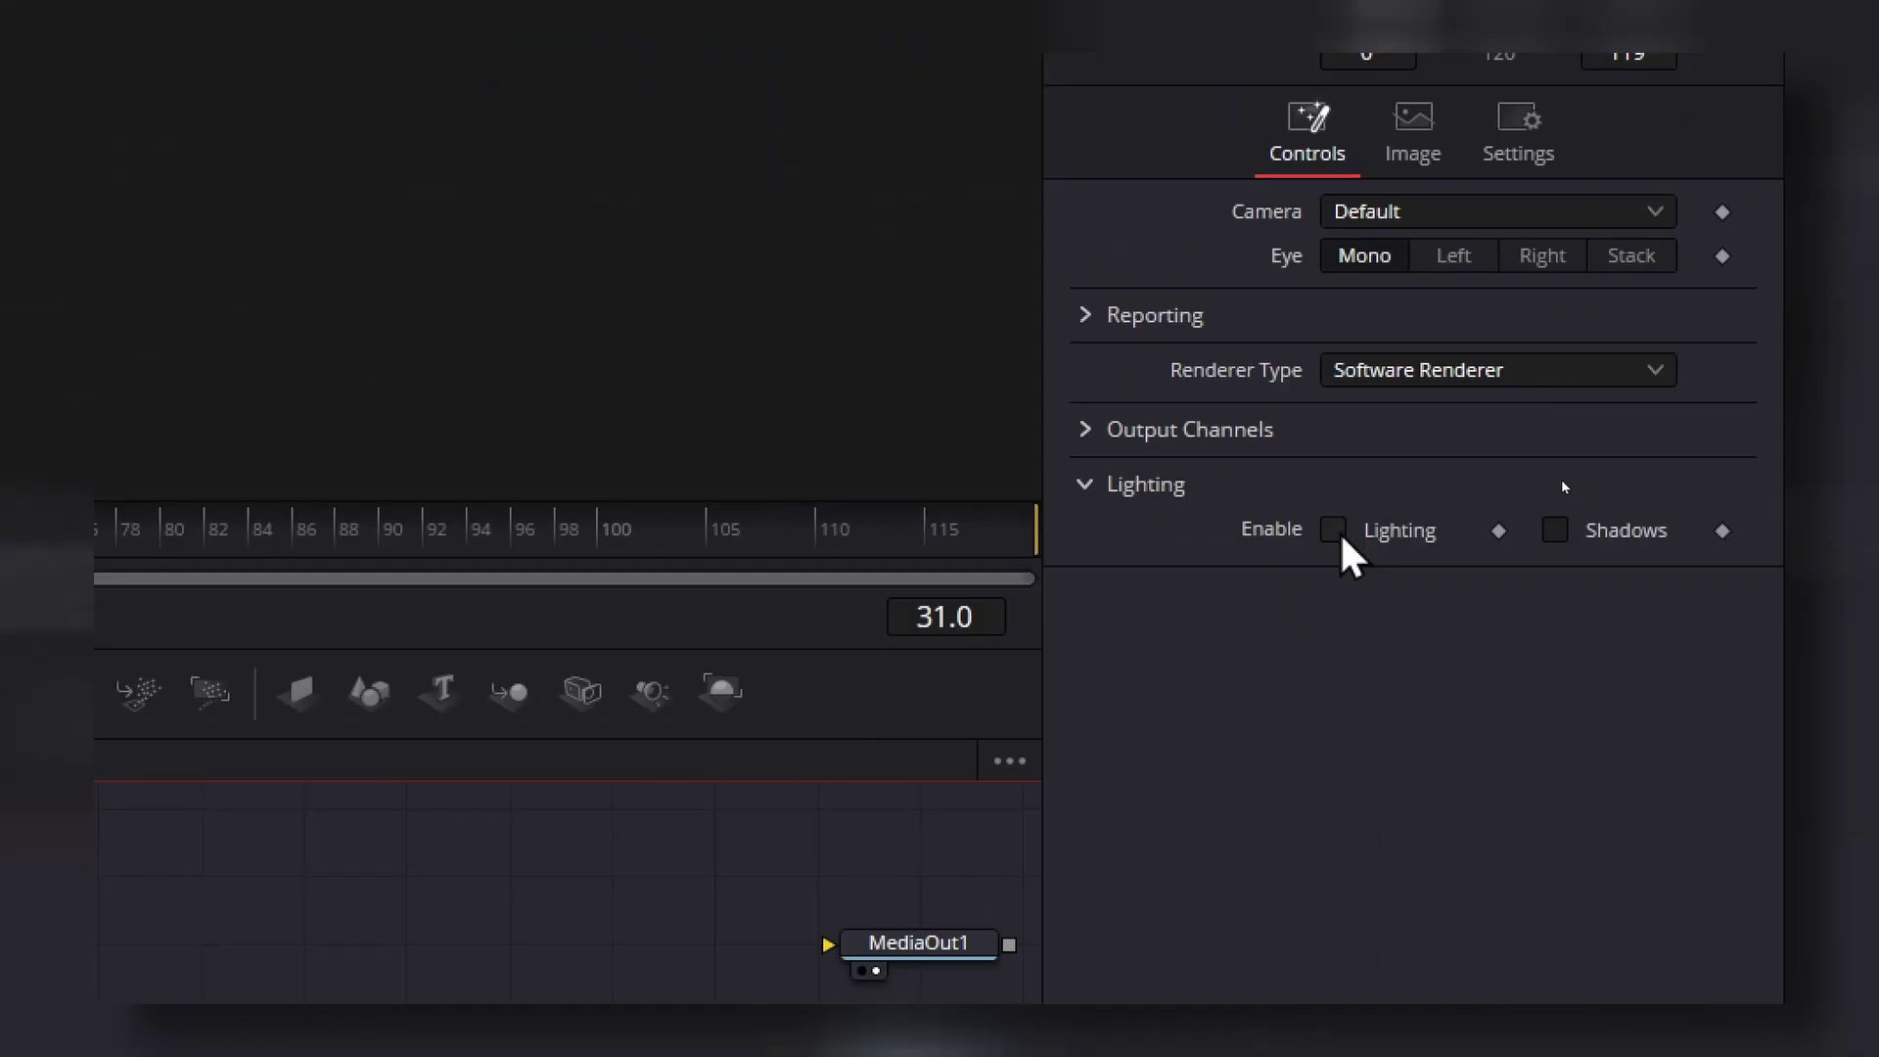
click(1333, 529)
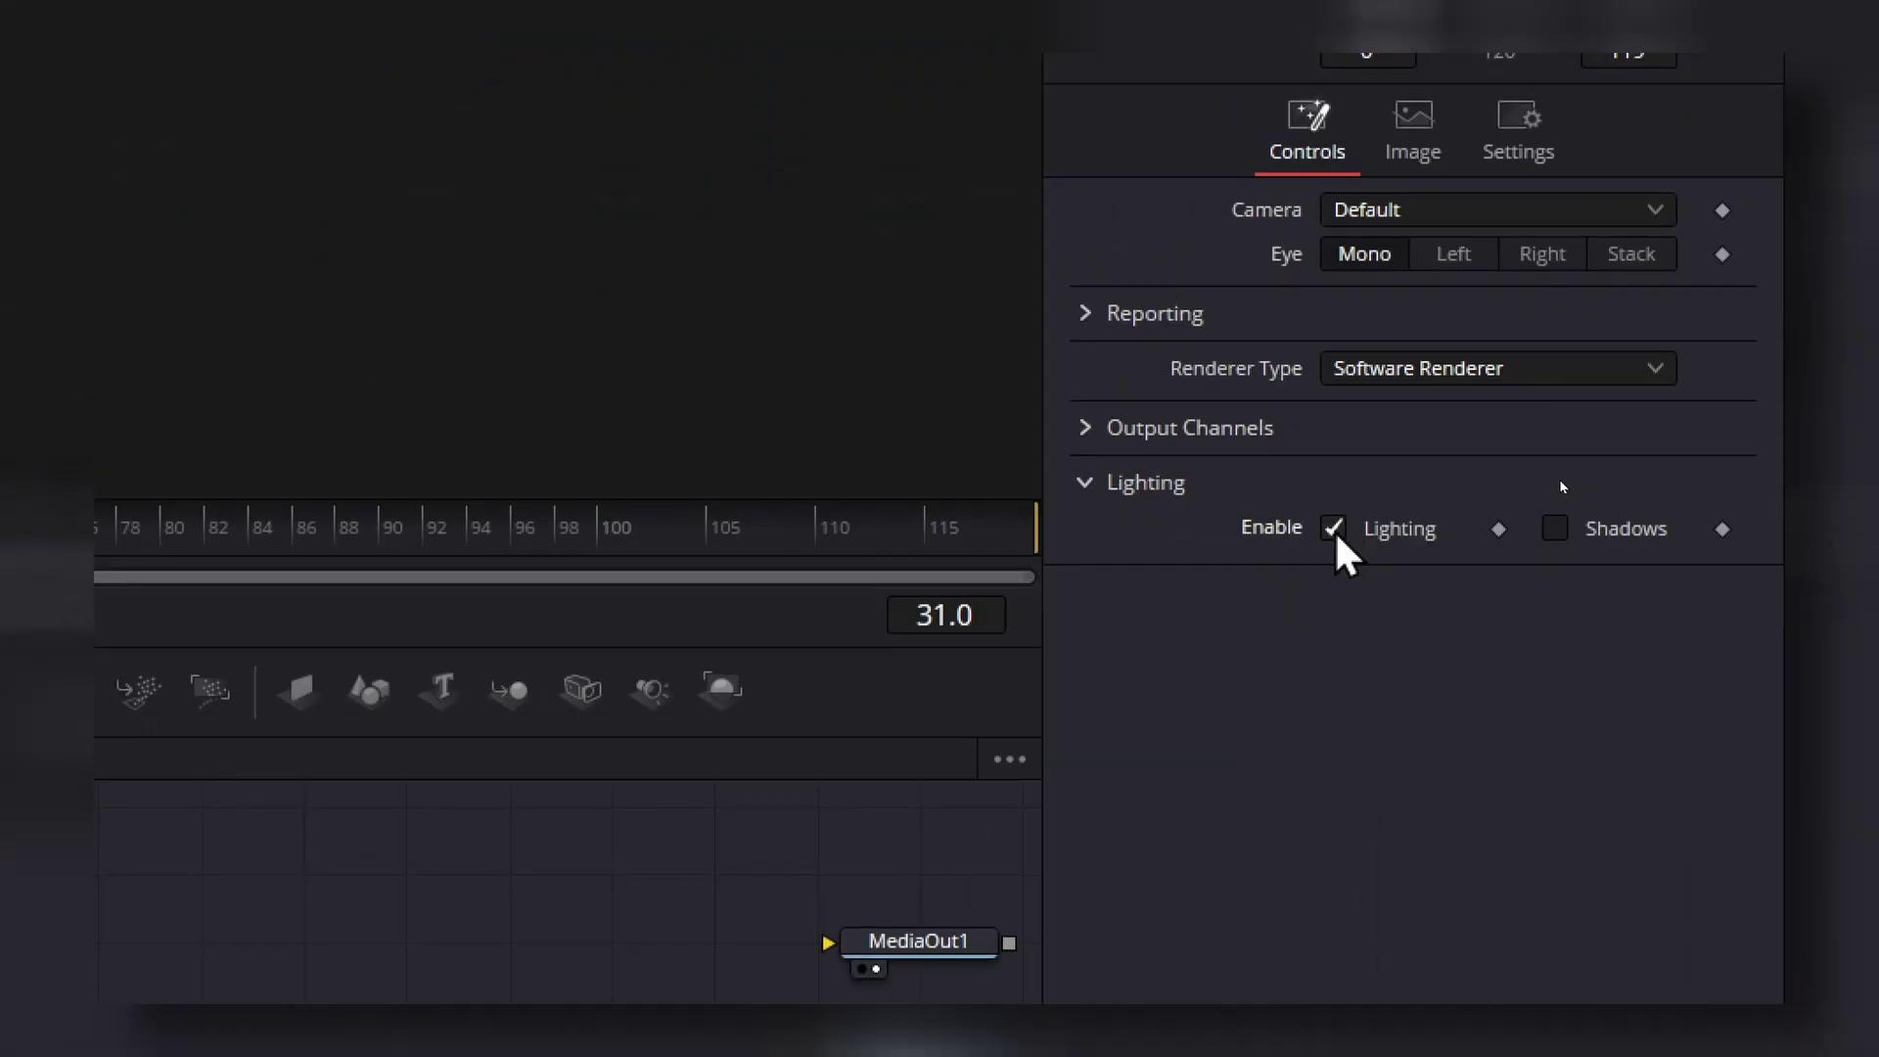
click(1554, 530)
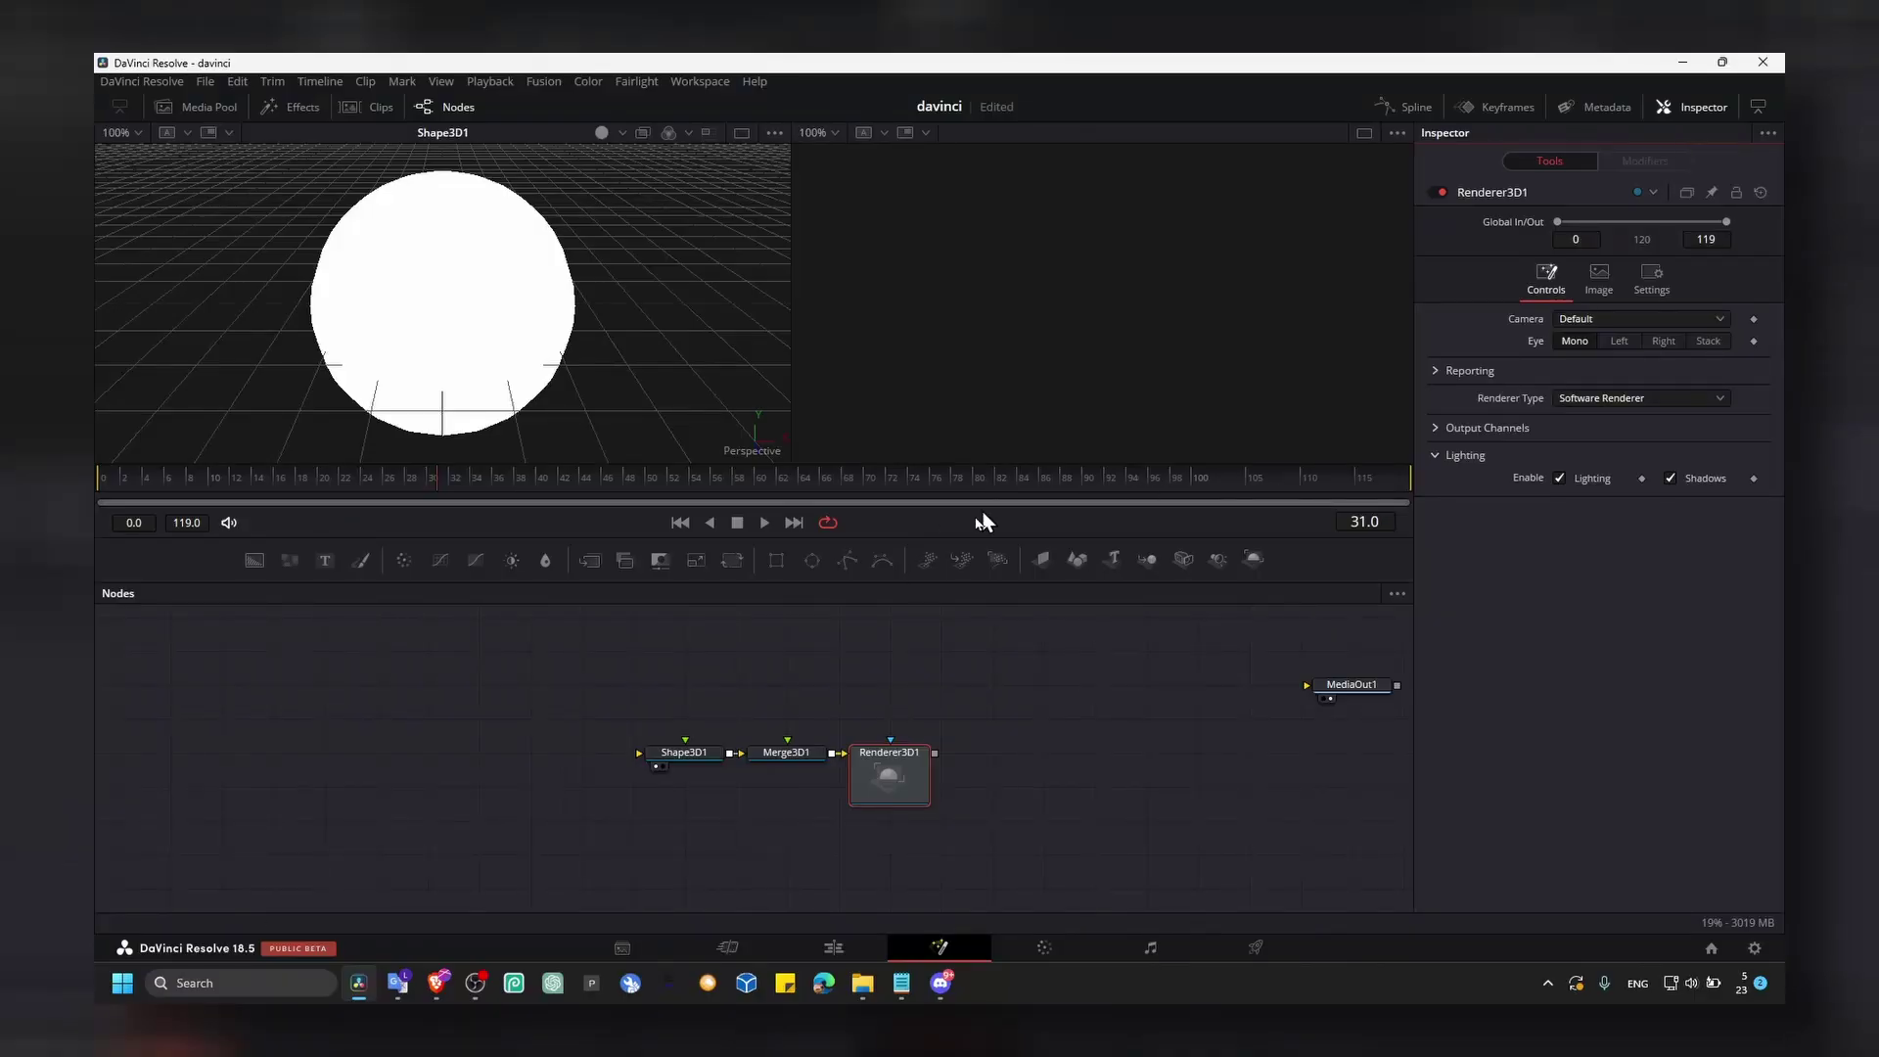
Show the Renderer3D1 output in the second viewer
click(778, 755)
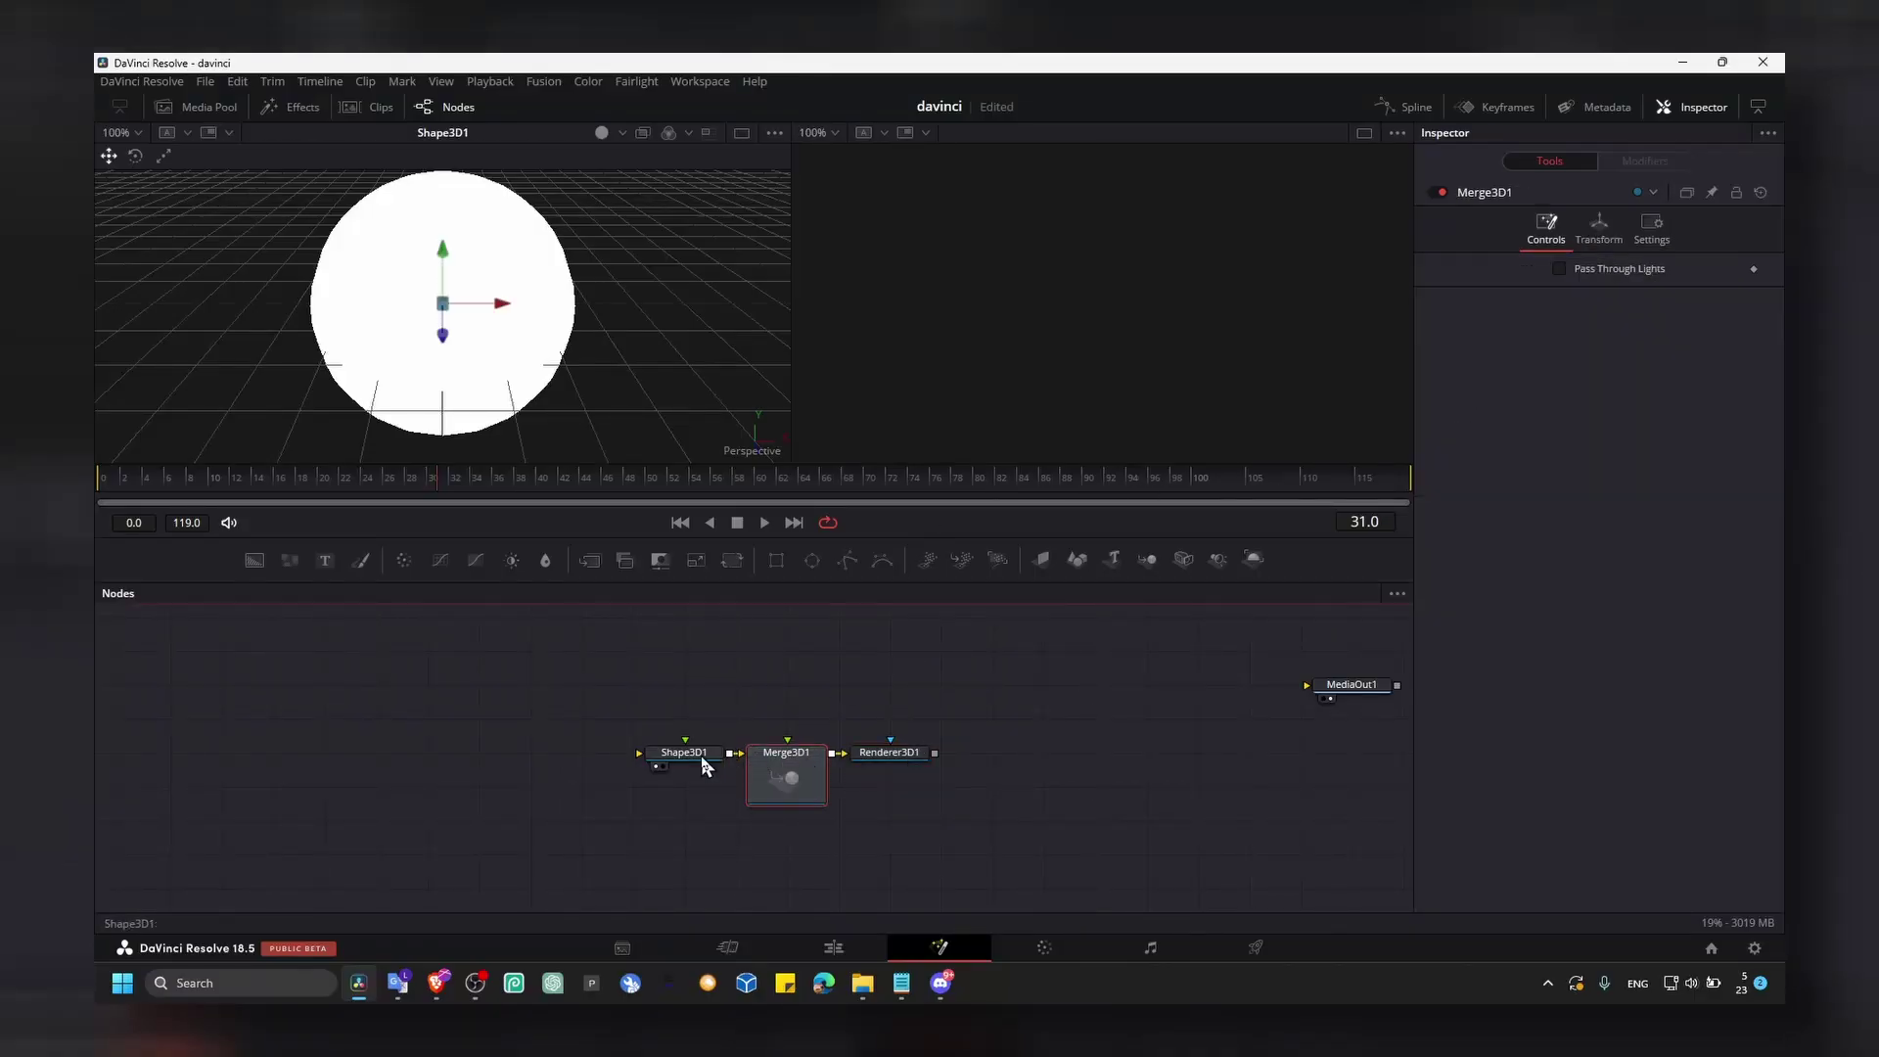
click(689, 771)
click(898, 771)
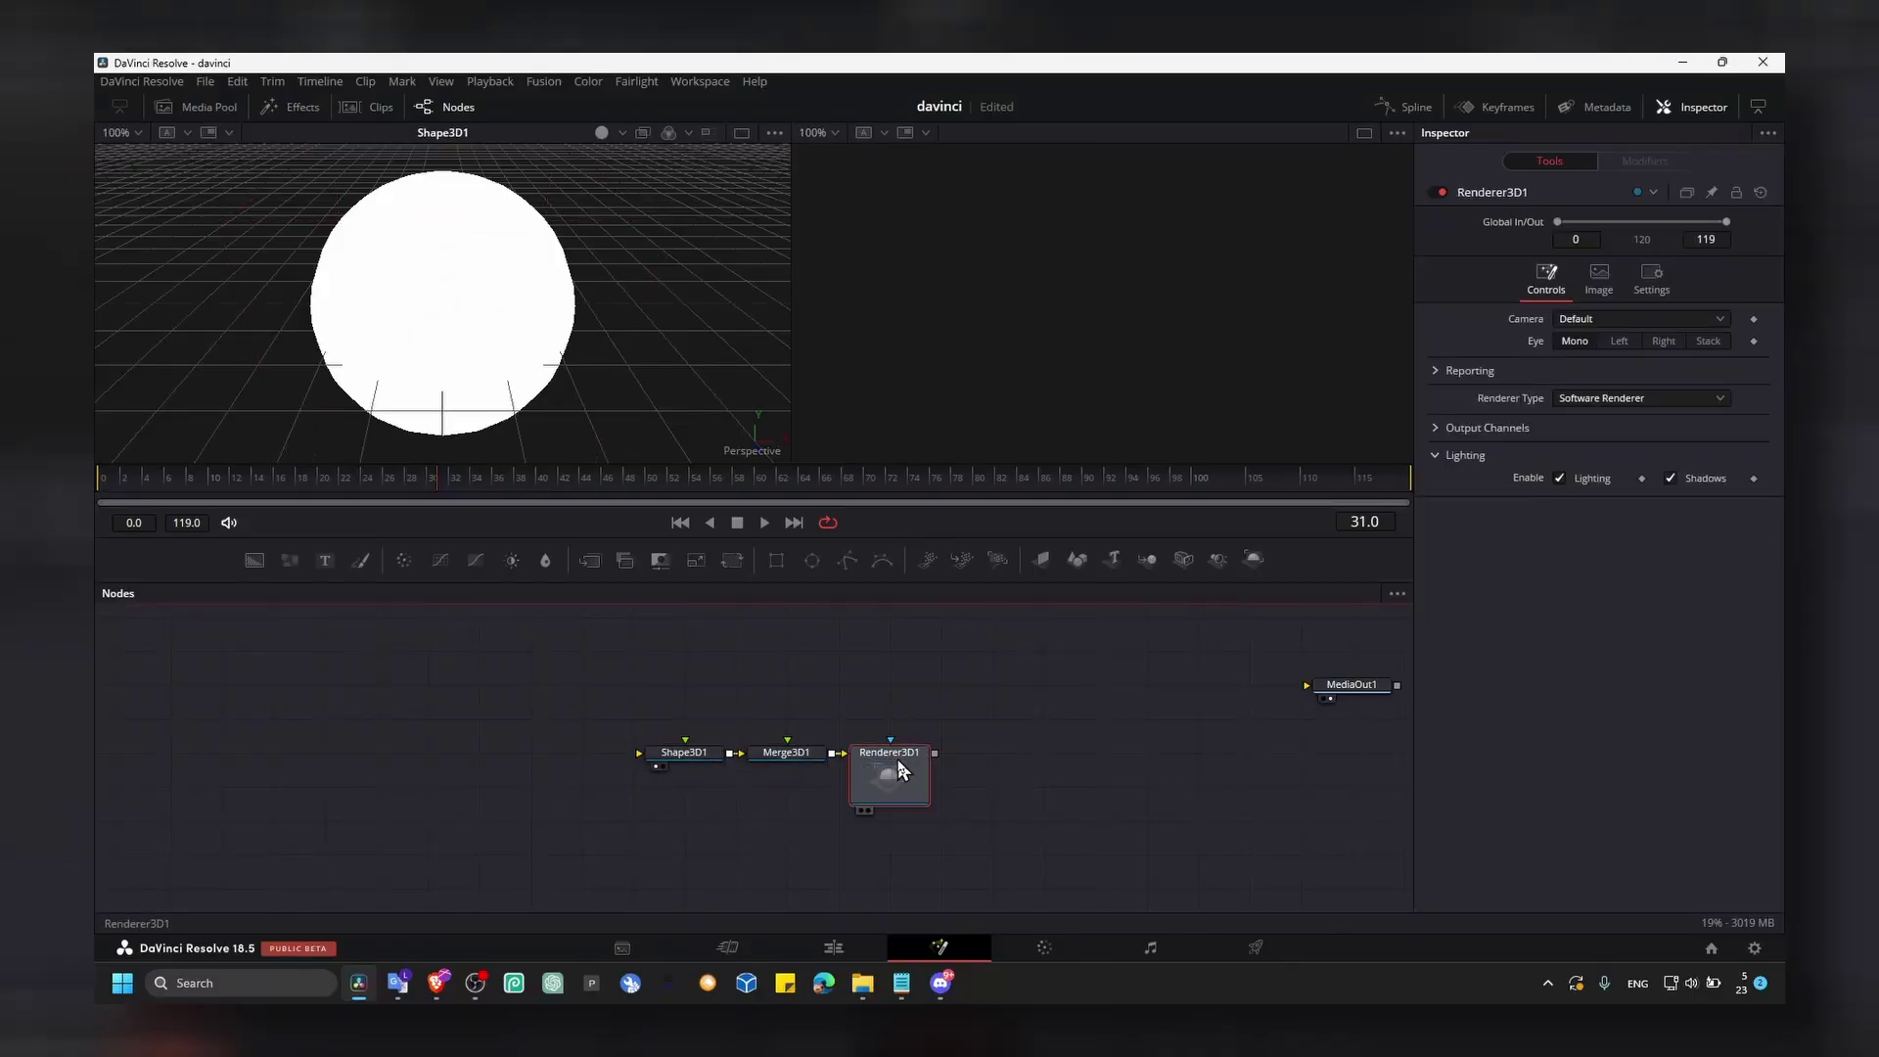
key(2)
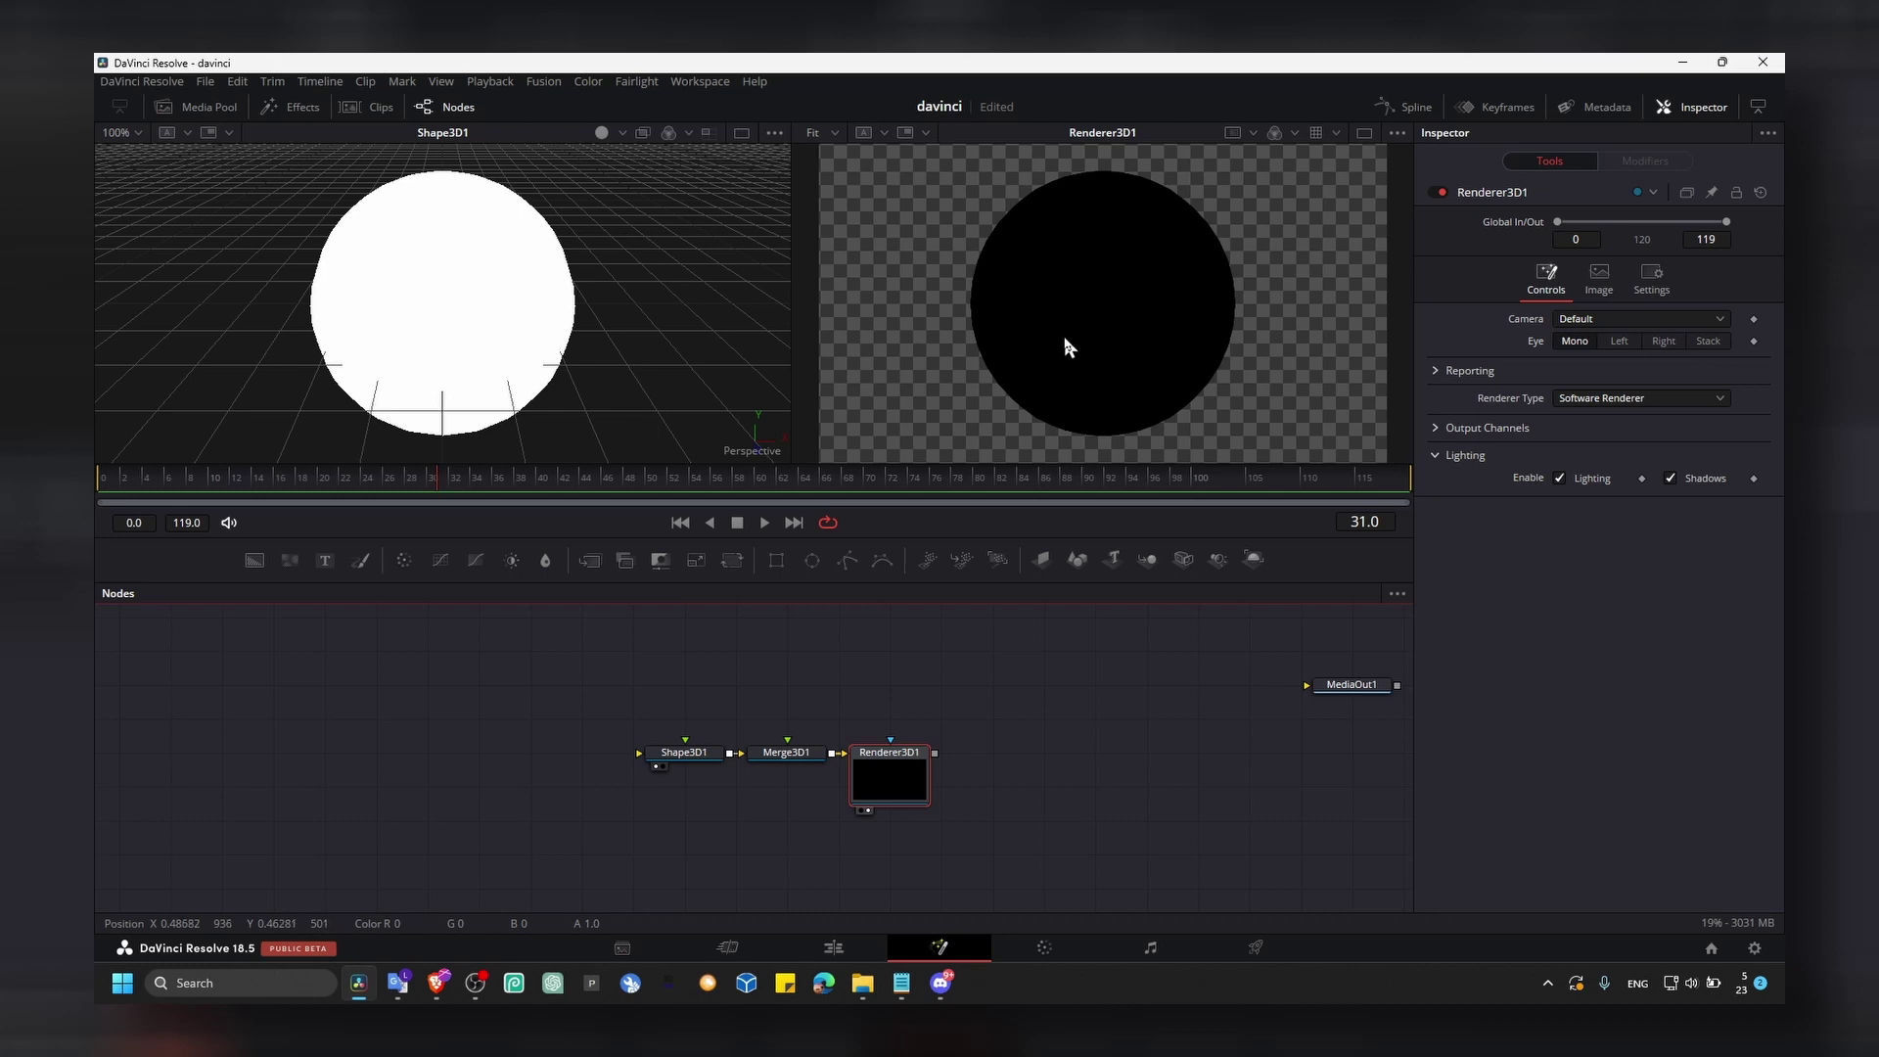
click(682, 761)
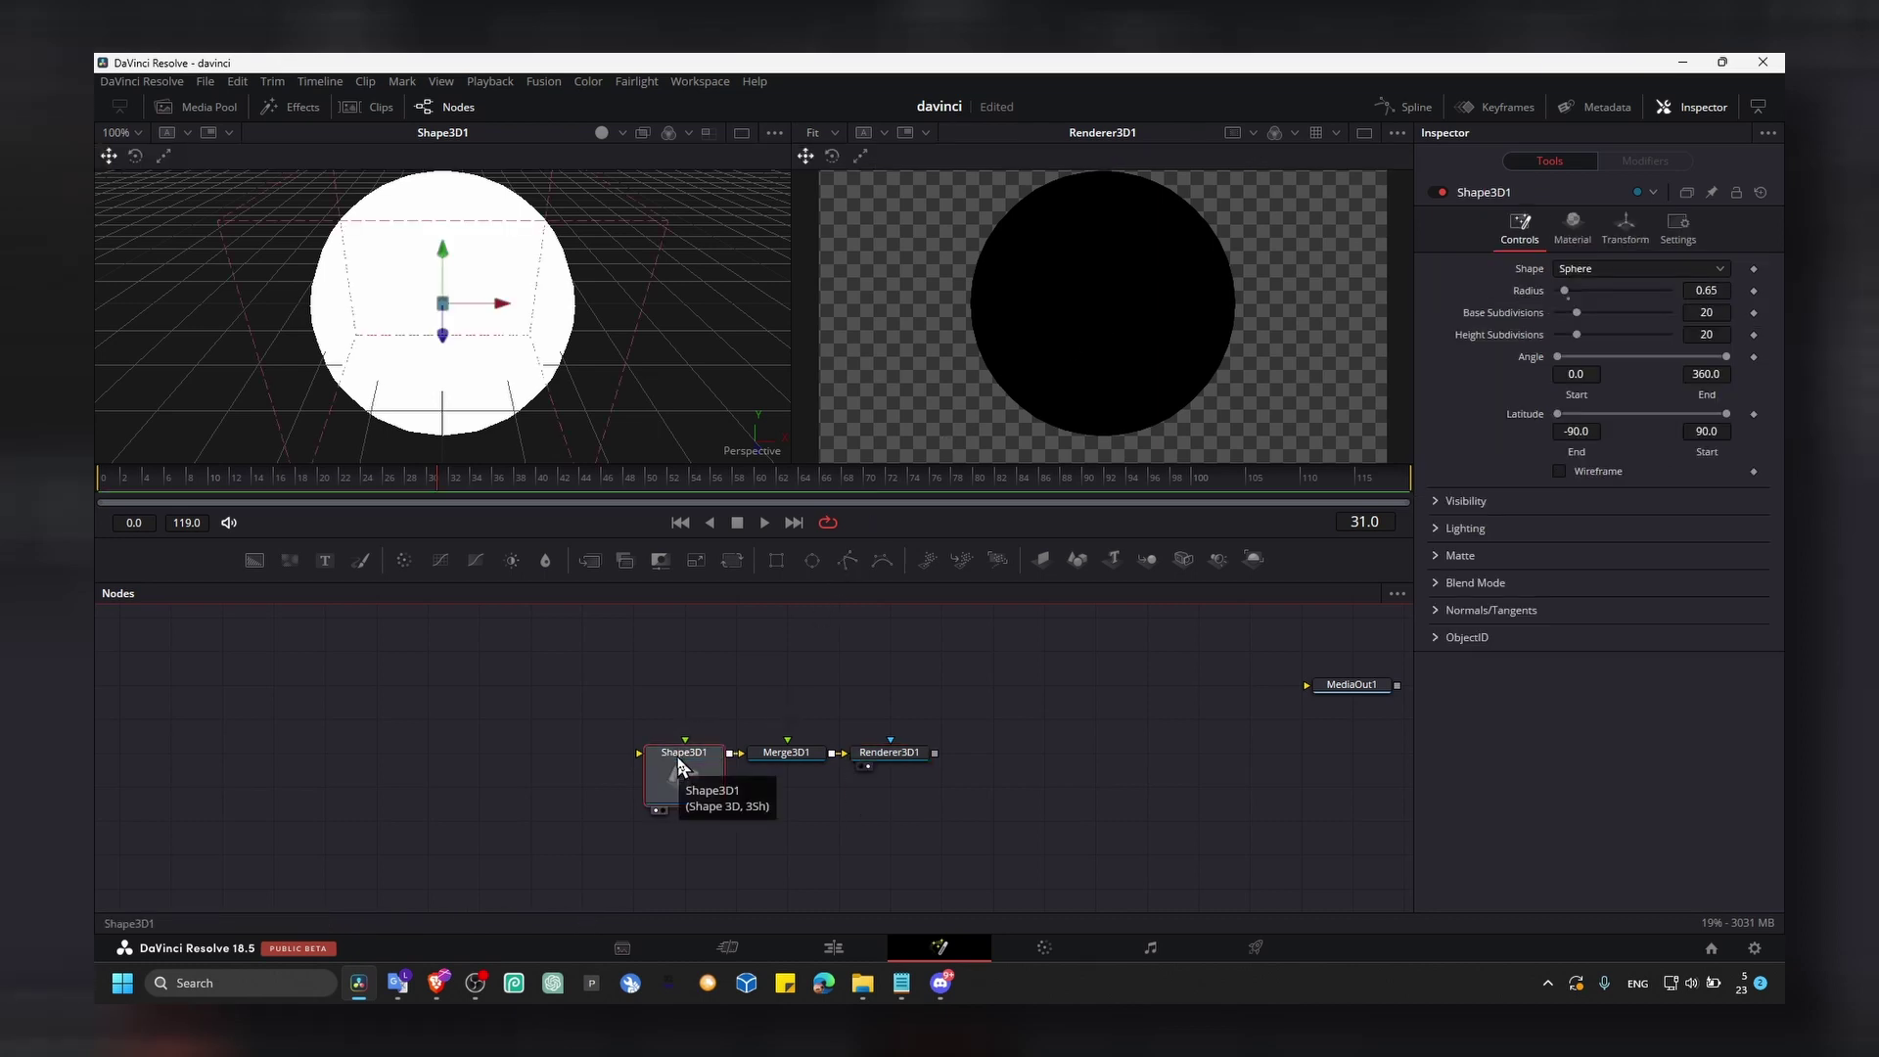
key(shift+space)
text(point)
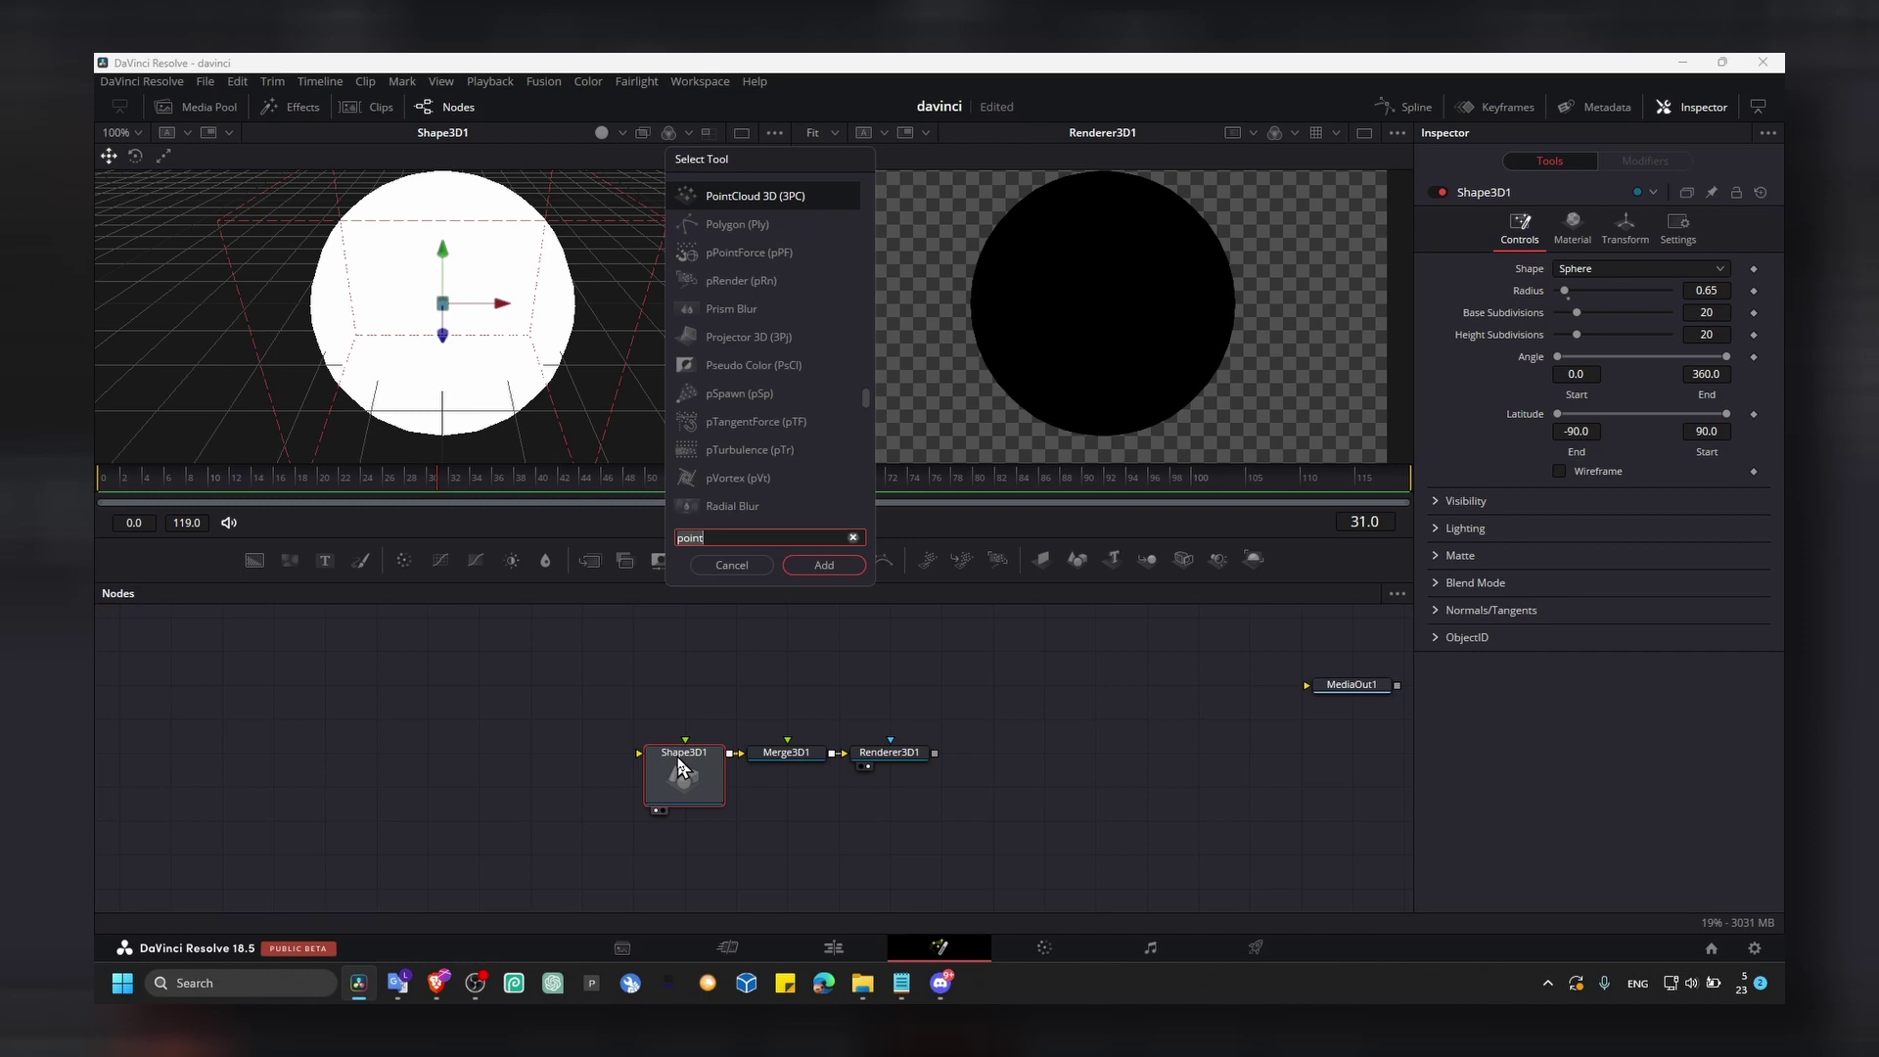
click(732, 564)
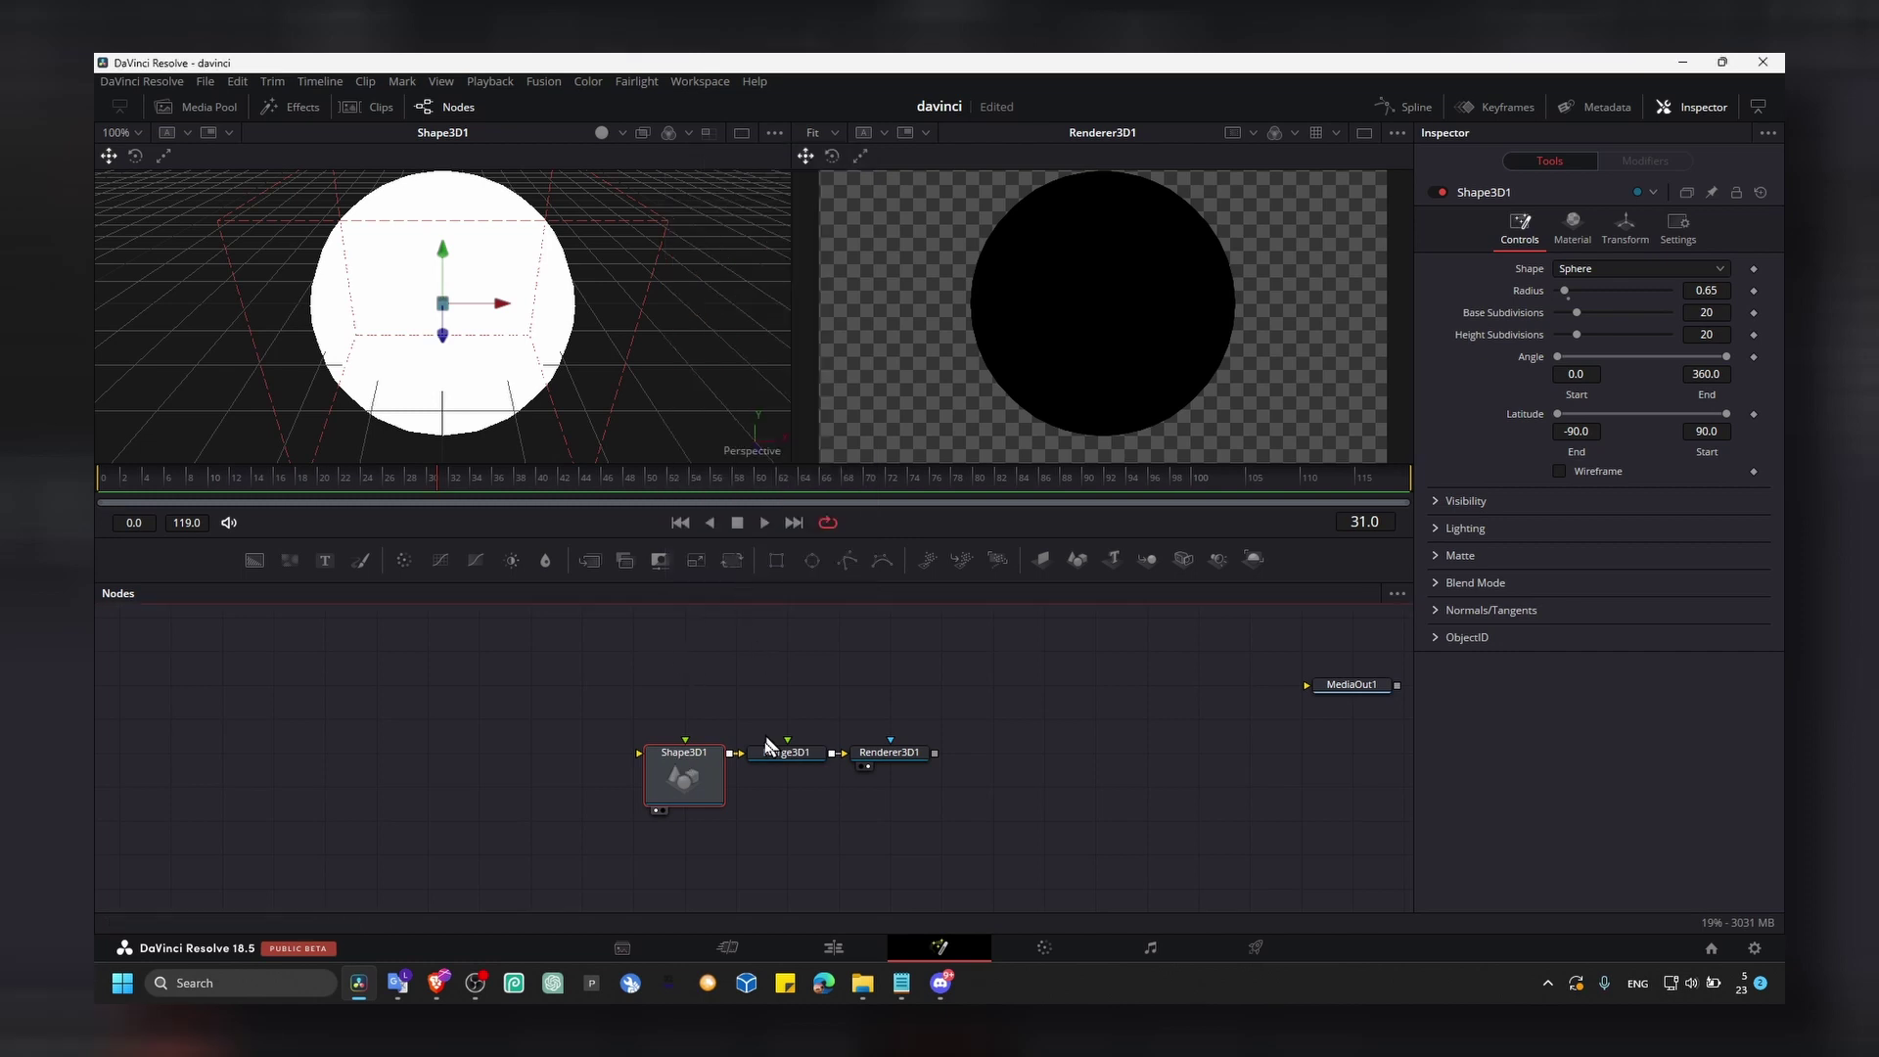
Add an Ambient Light node feeding into Merge3D1 and place it below the merge node
click(774, 764)
key(shift+space)
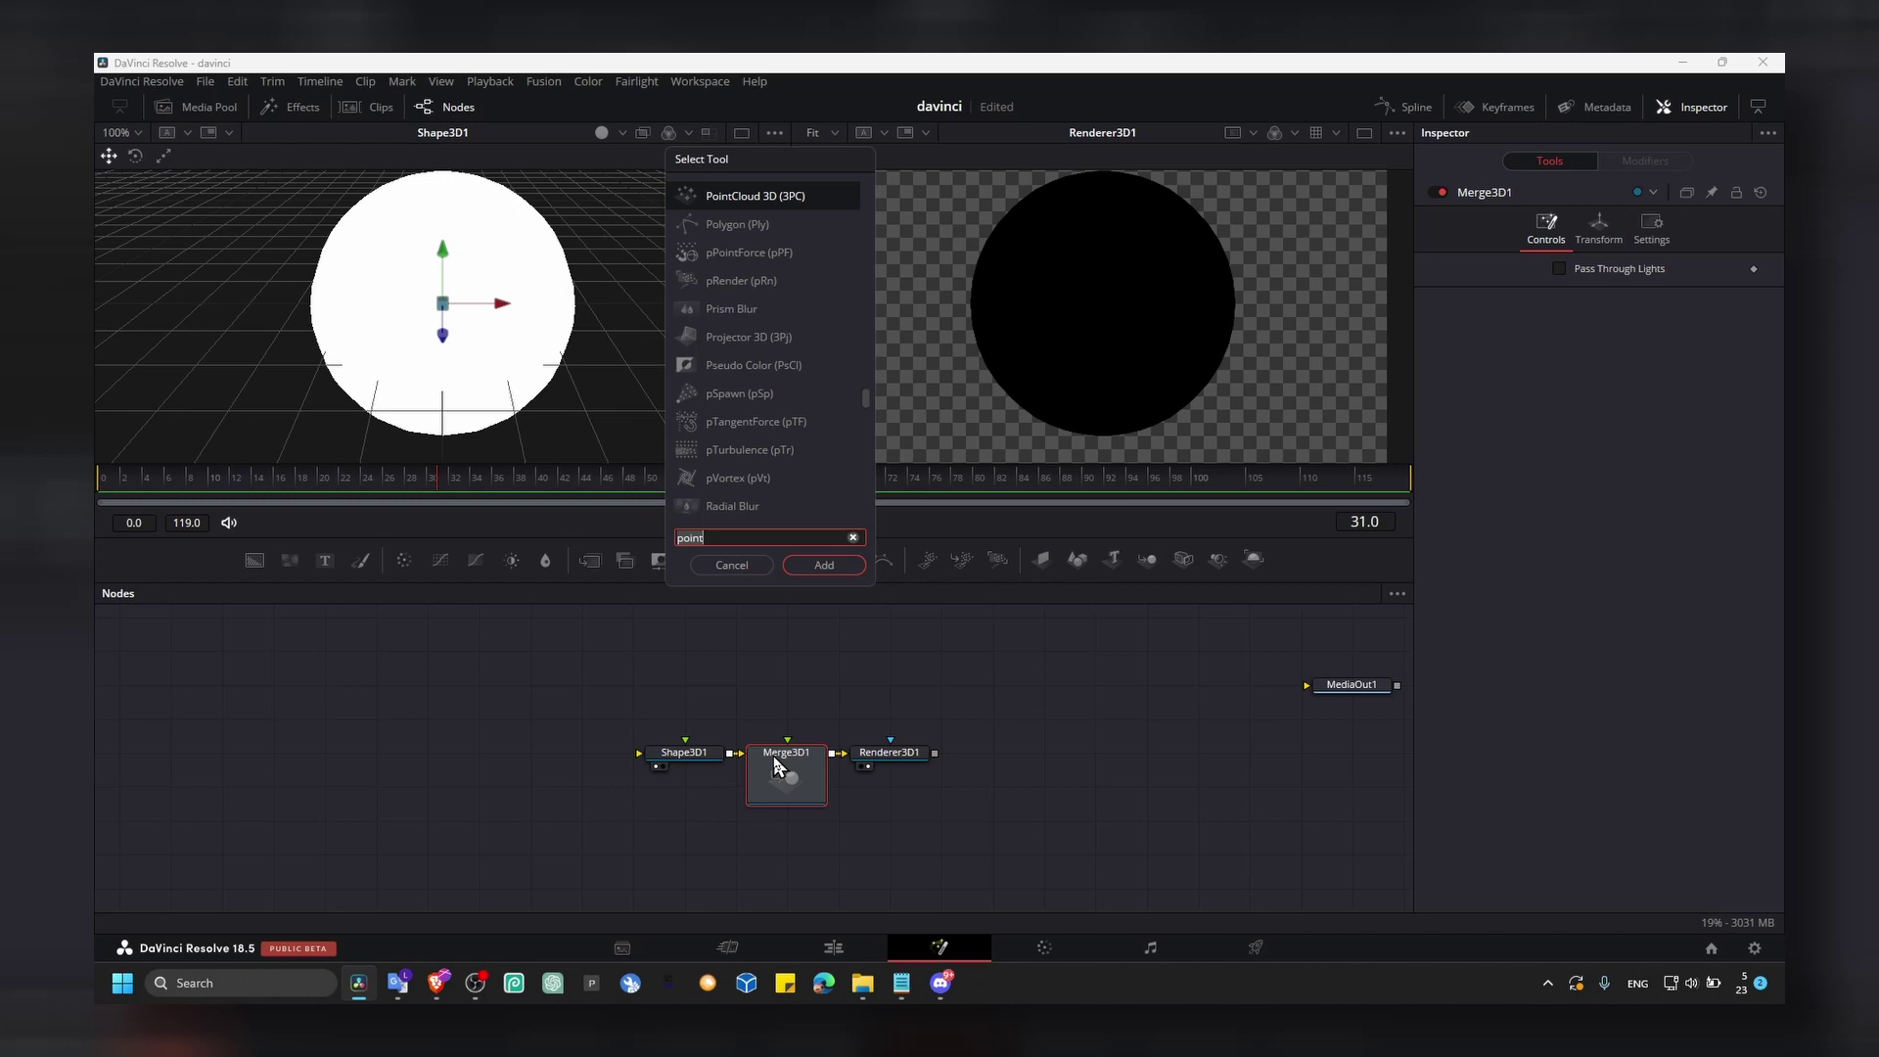
key(BackSpace)
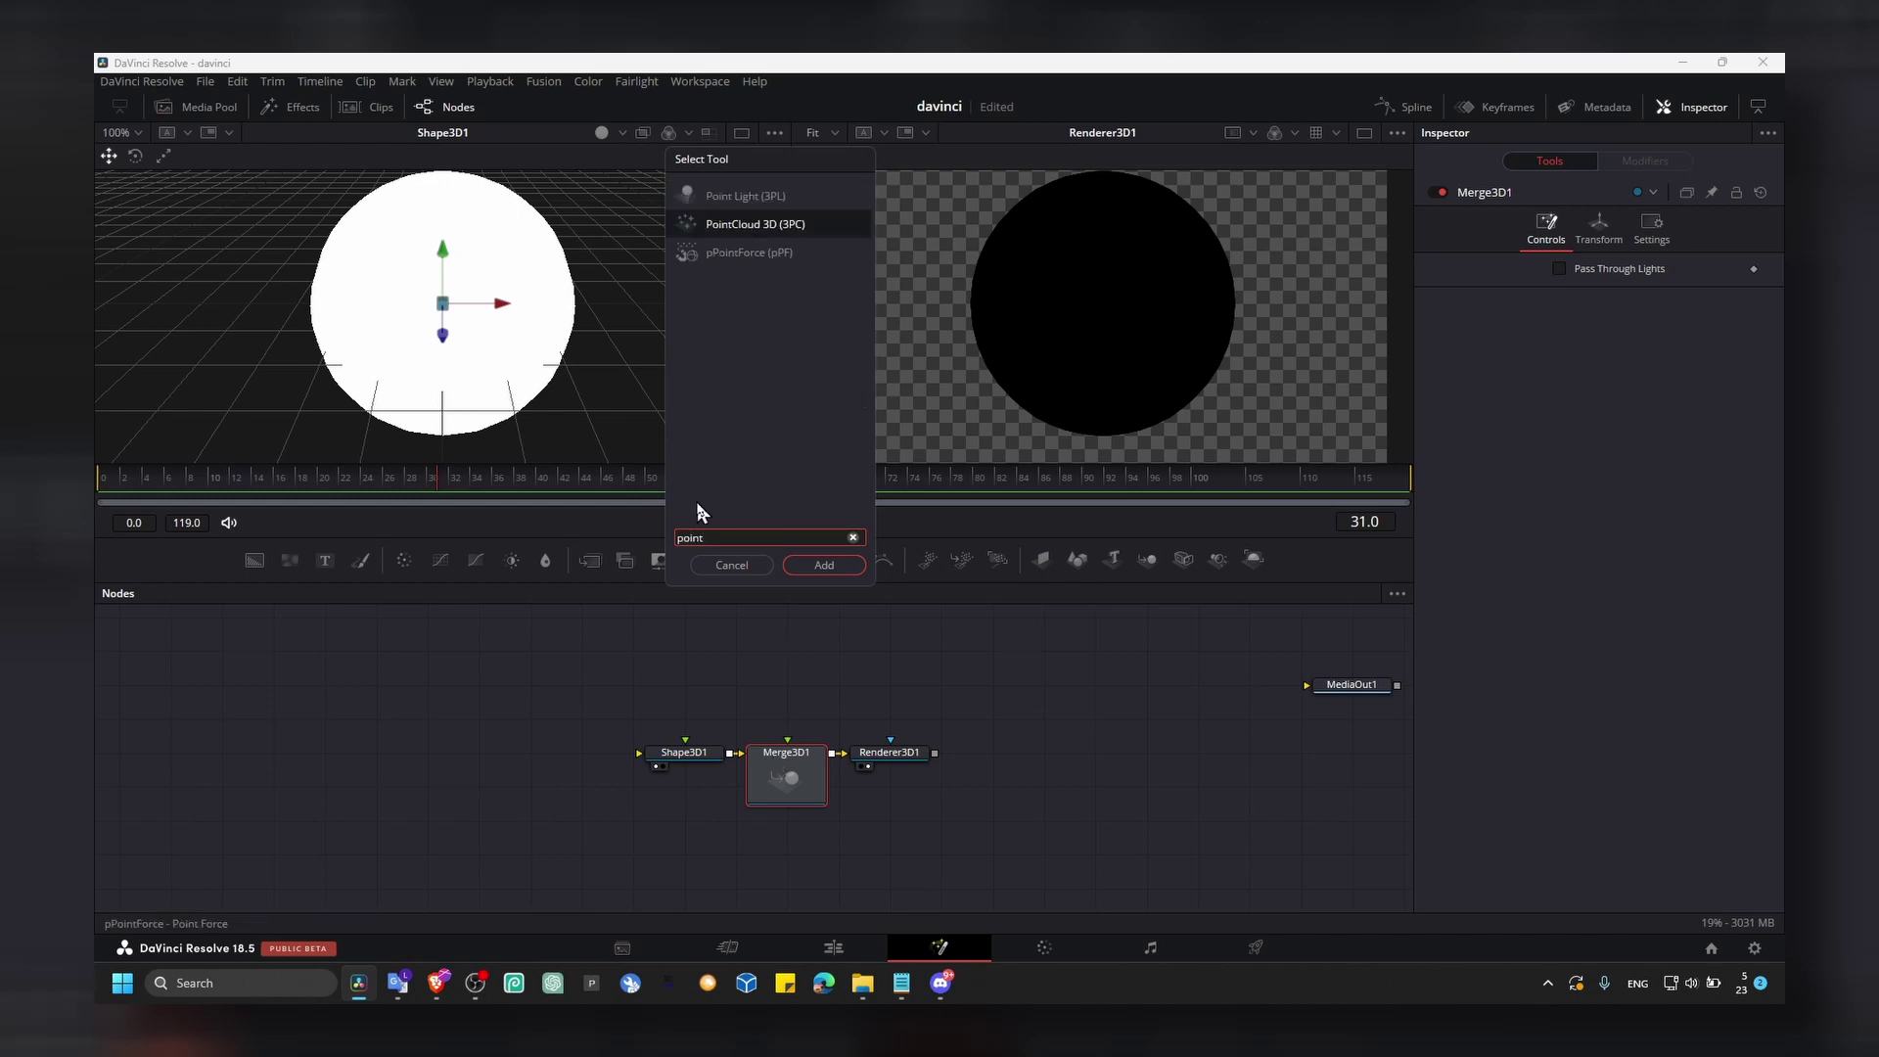
key(BackSpace)
key(BackSpace)
key(BackSpace)
key(BackSpace)
text(light)
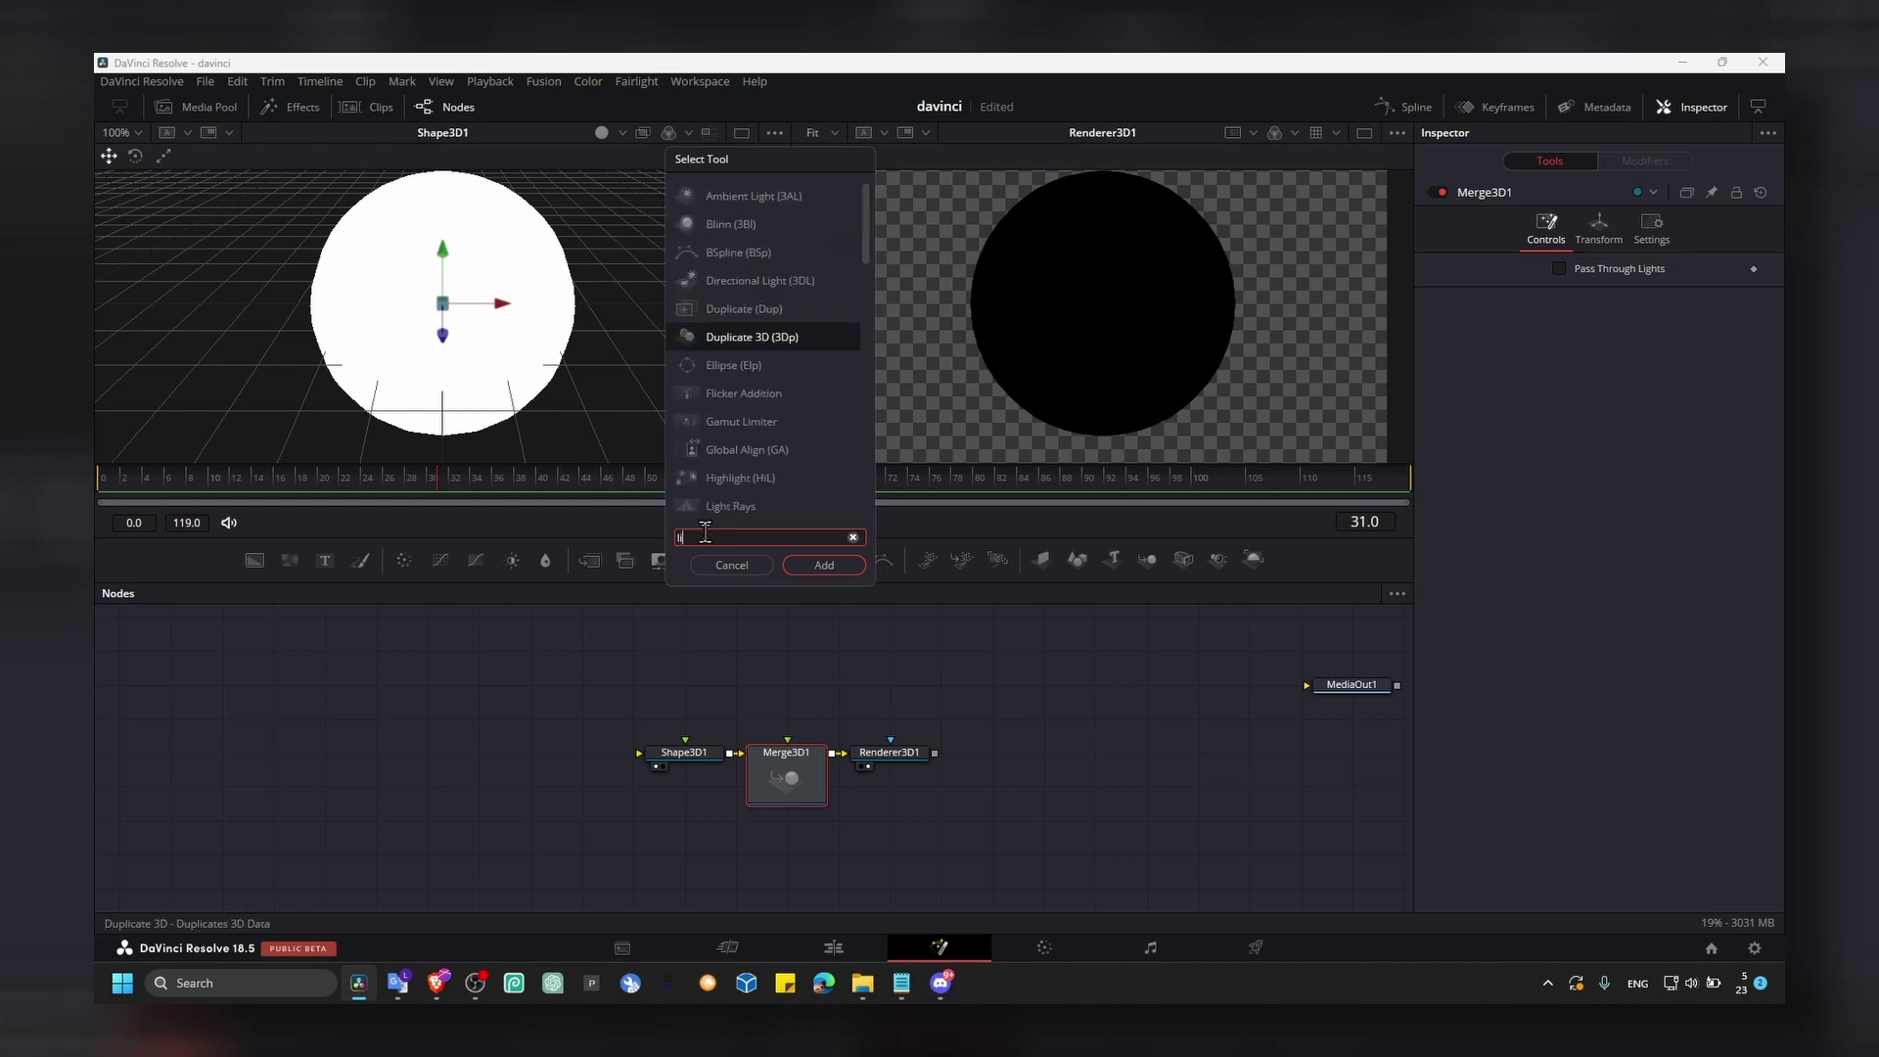
click(791, 199)
click(801, 563)
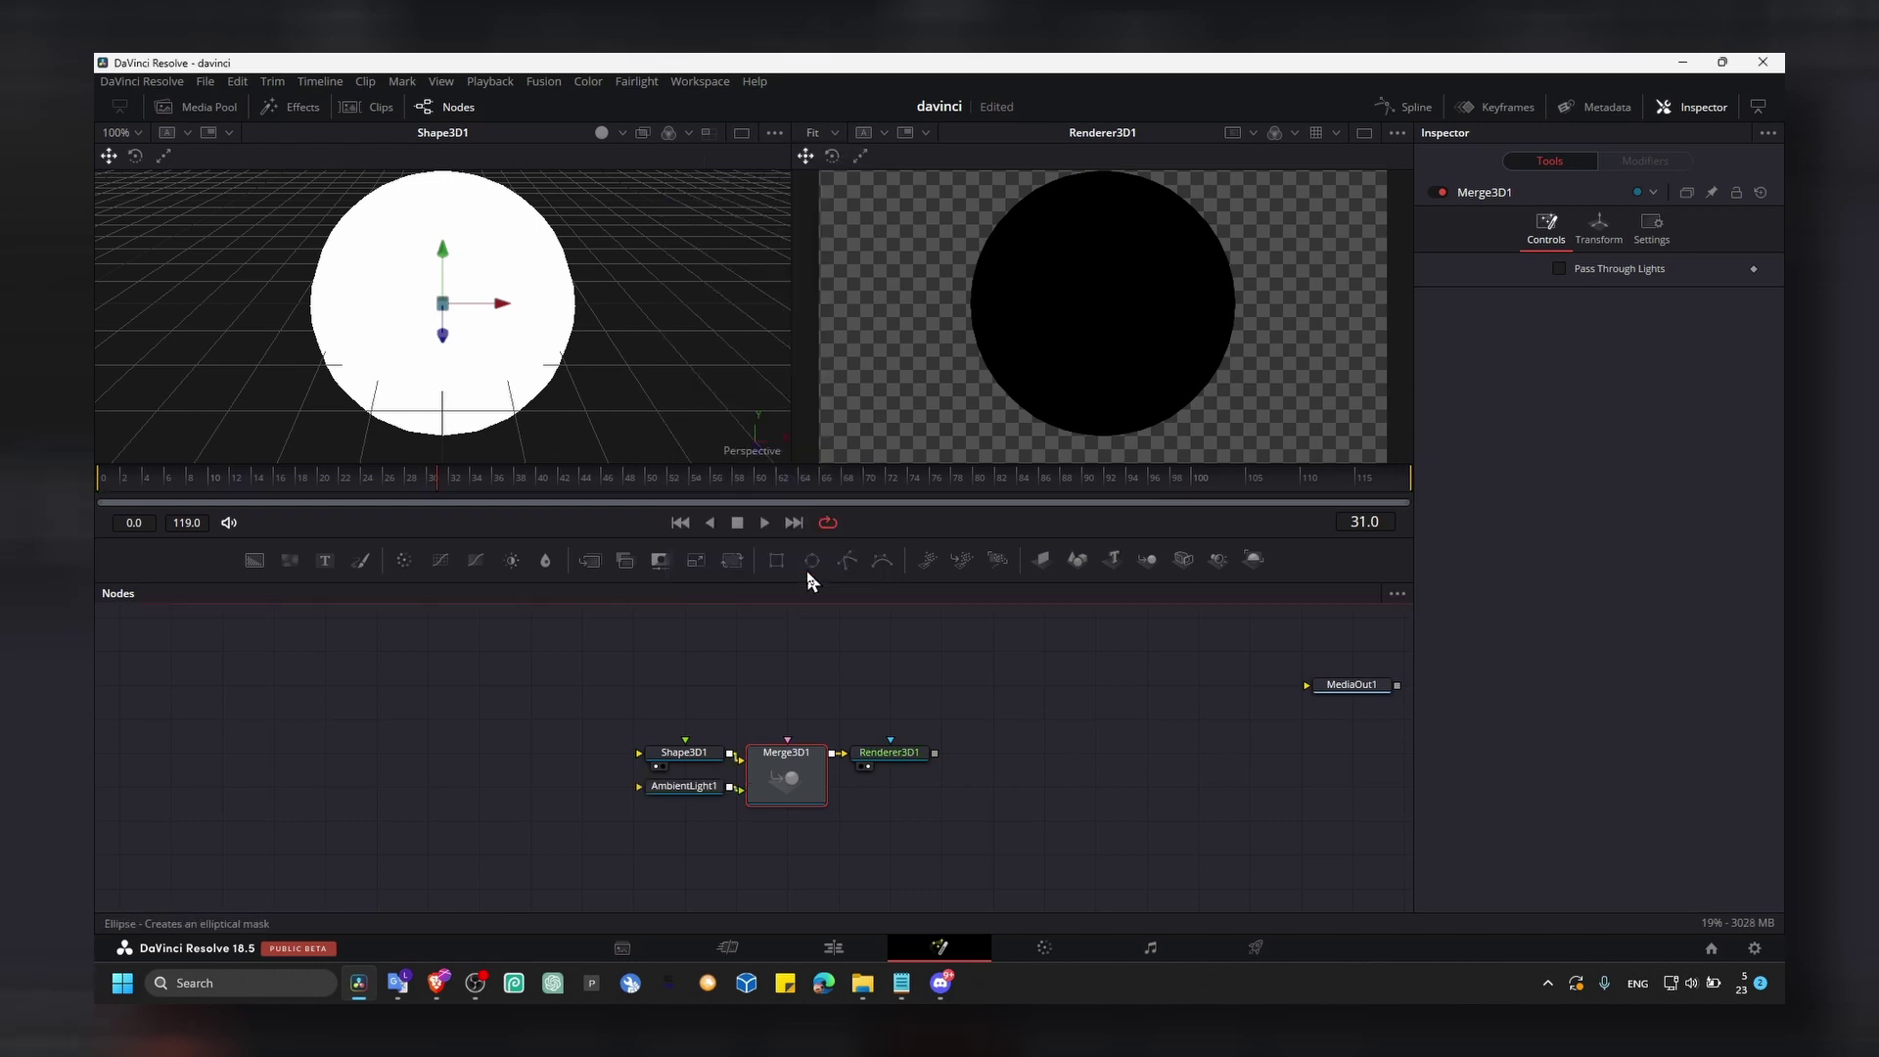
drag(716, 783, 790, 866)
click(789, 866)
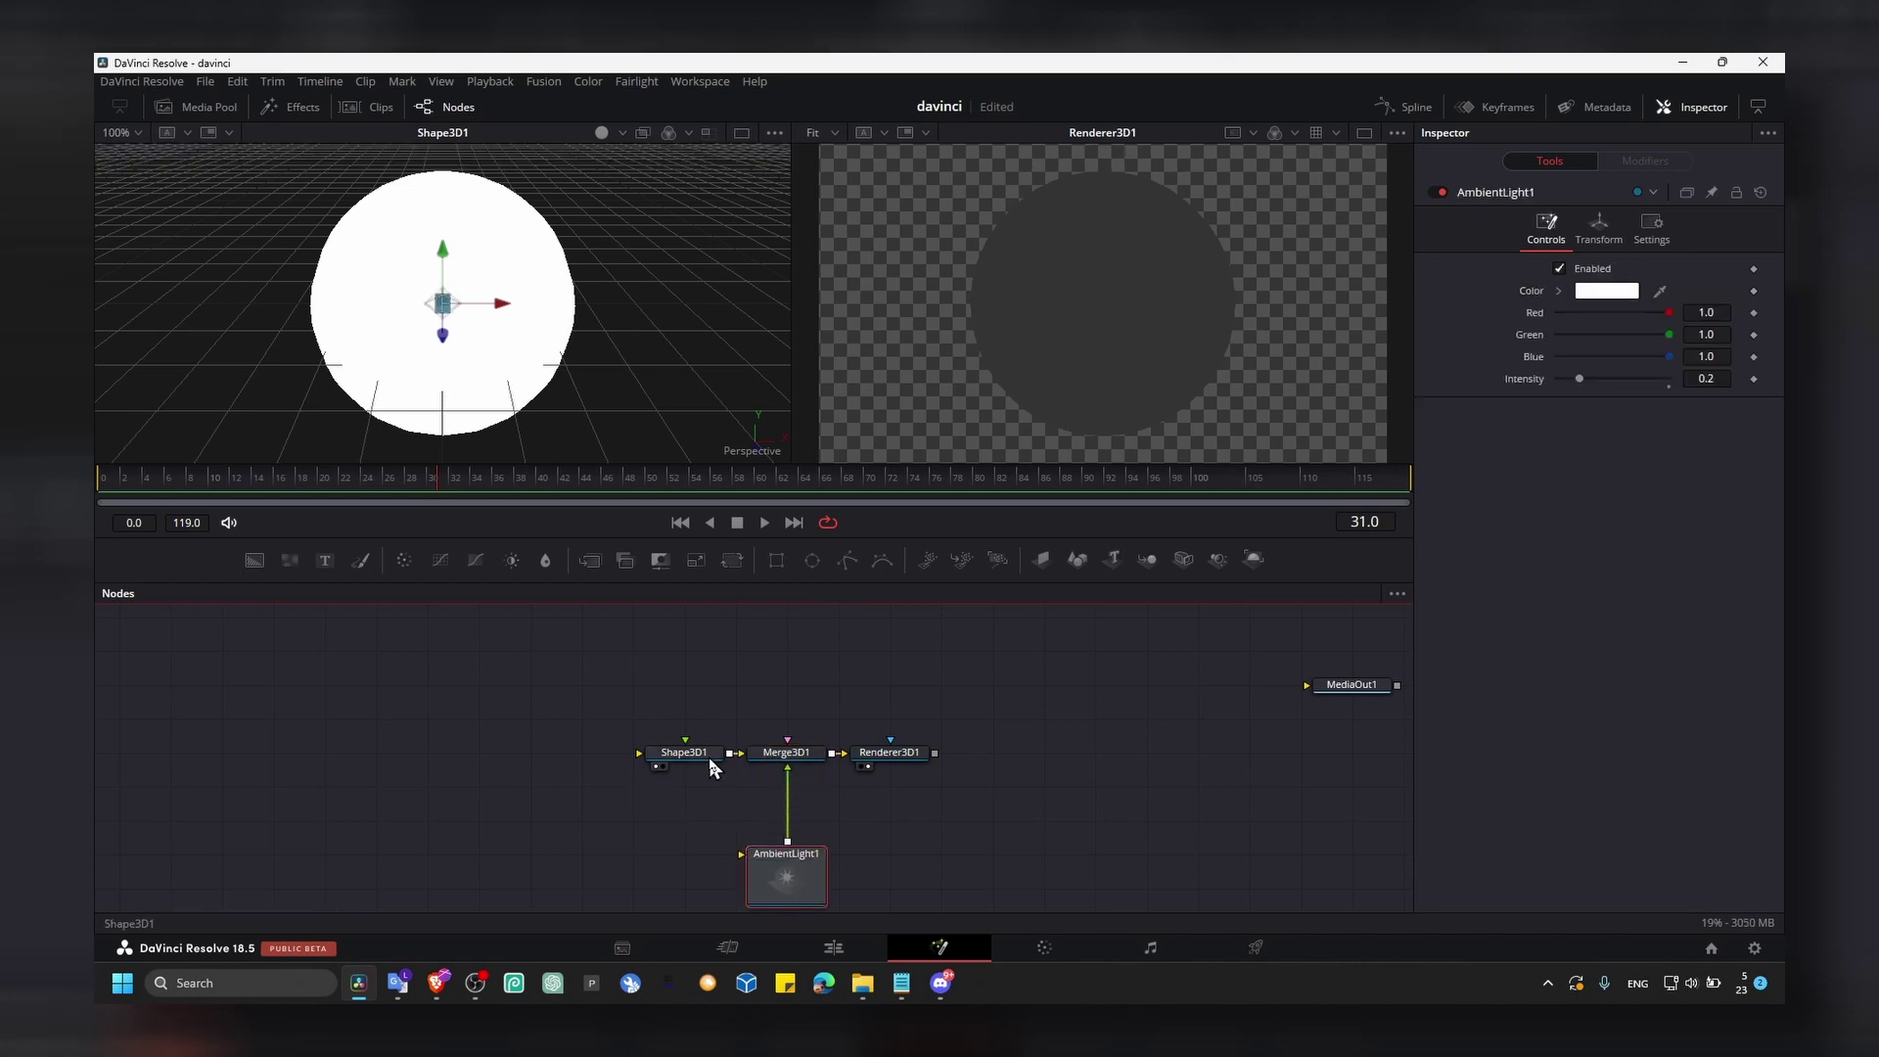
Select AmbientLight1 and move the light away from the sphere's centre, off to its side in the 3D view
click(683, 761)
click(804, 857)
scroll(924, 776, down, 1)
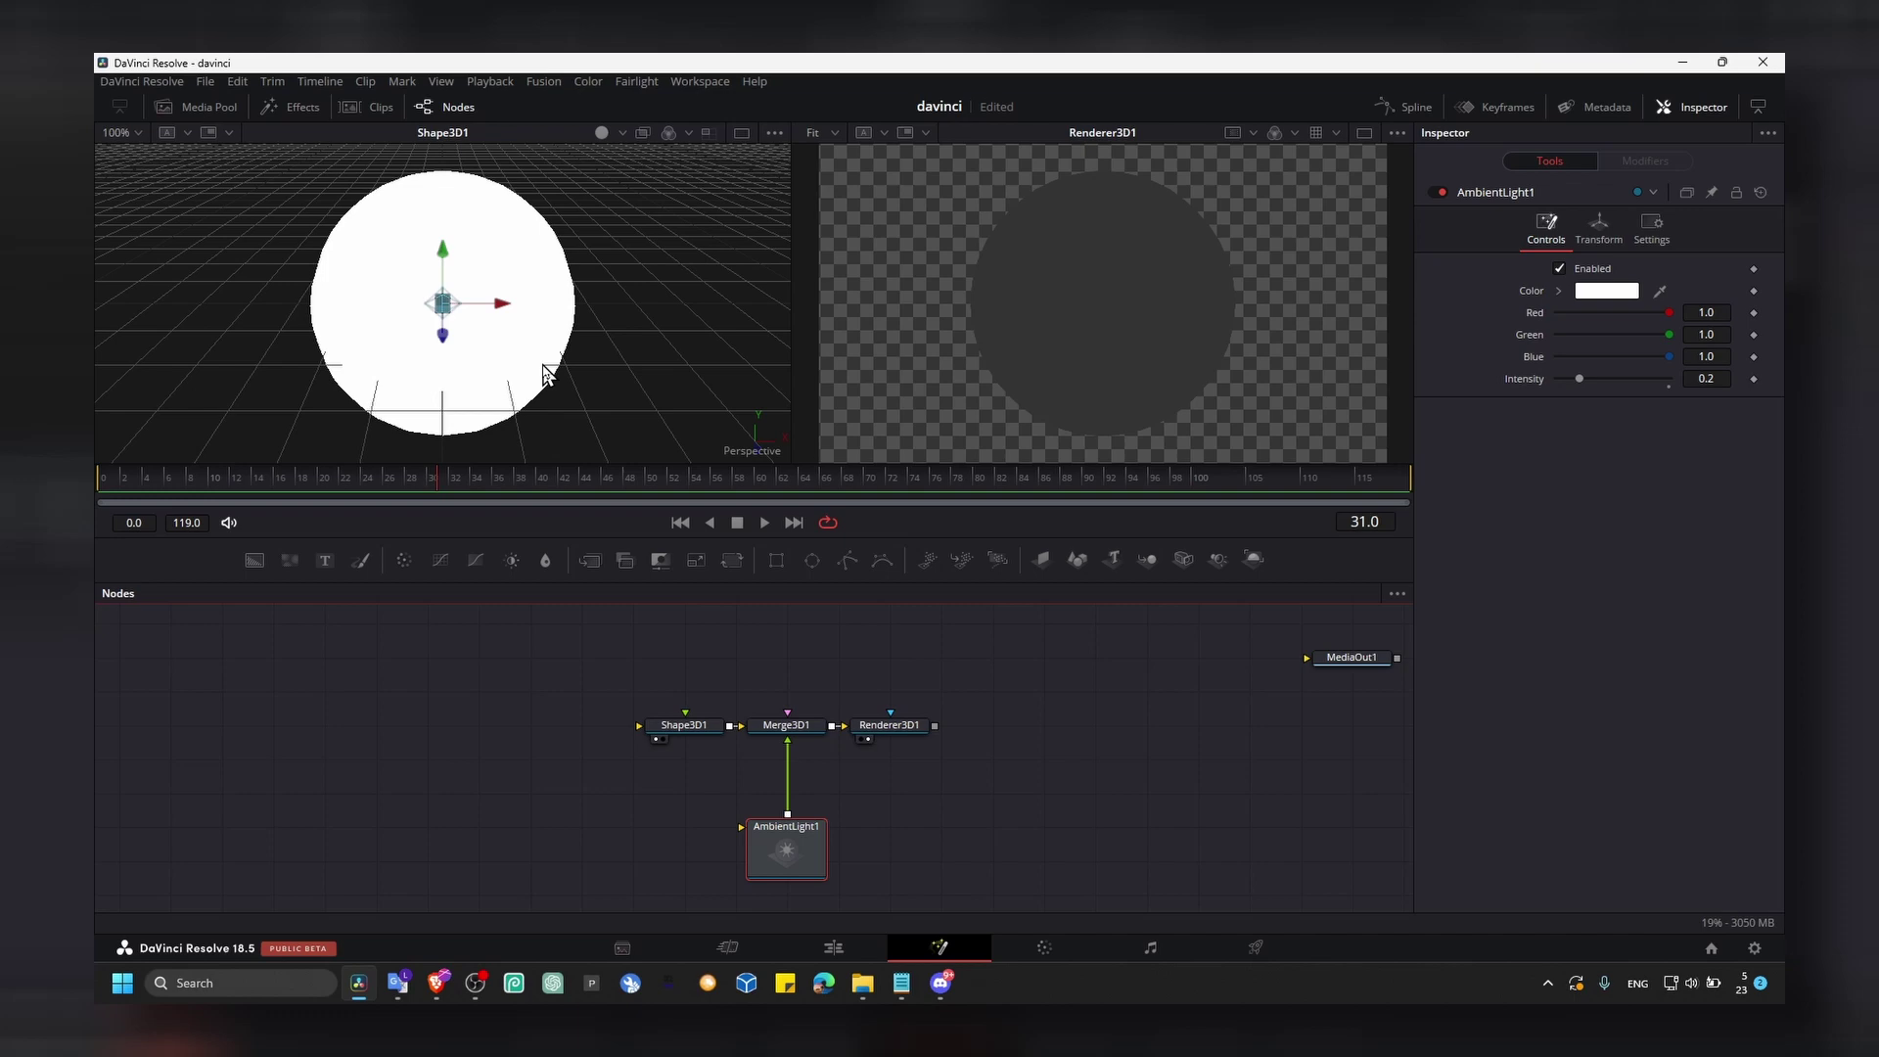
drag(544, 371, 725, 390)
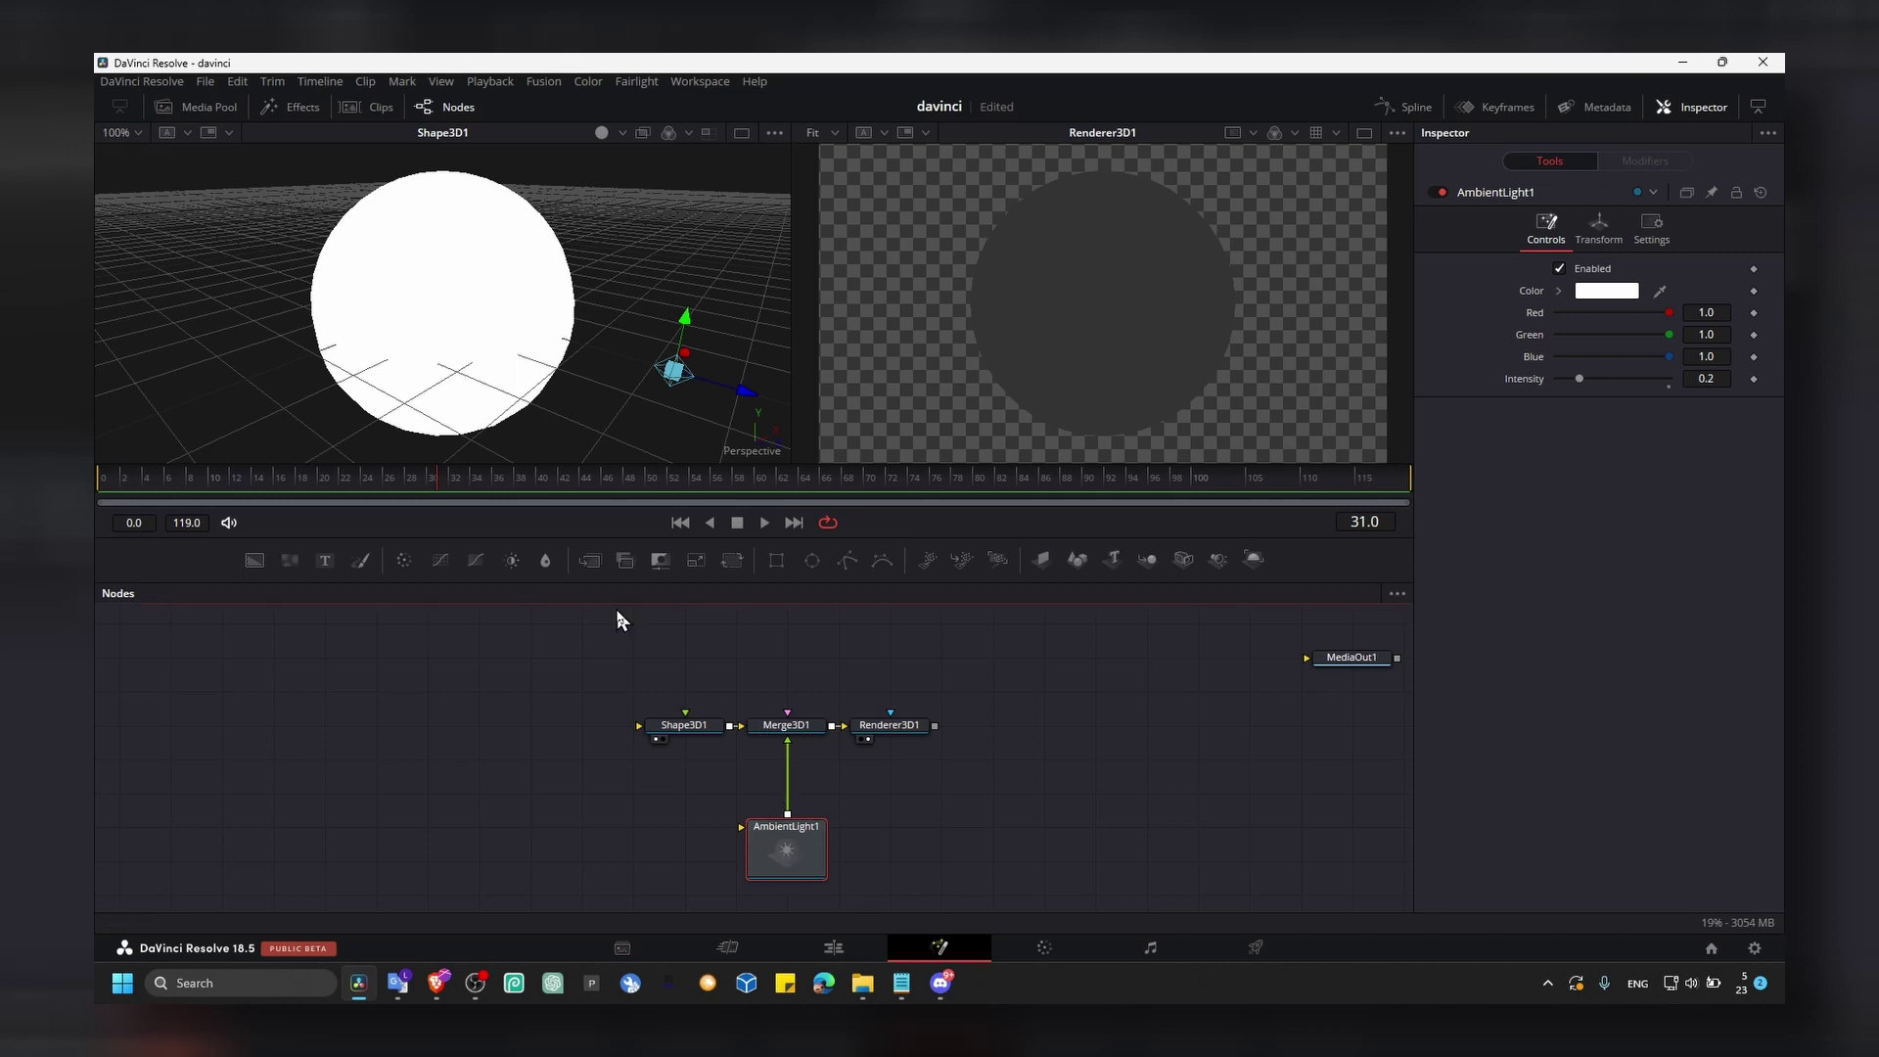
Raise the AmbientLight1 intensity to about 0.8
click(677, 739)
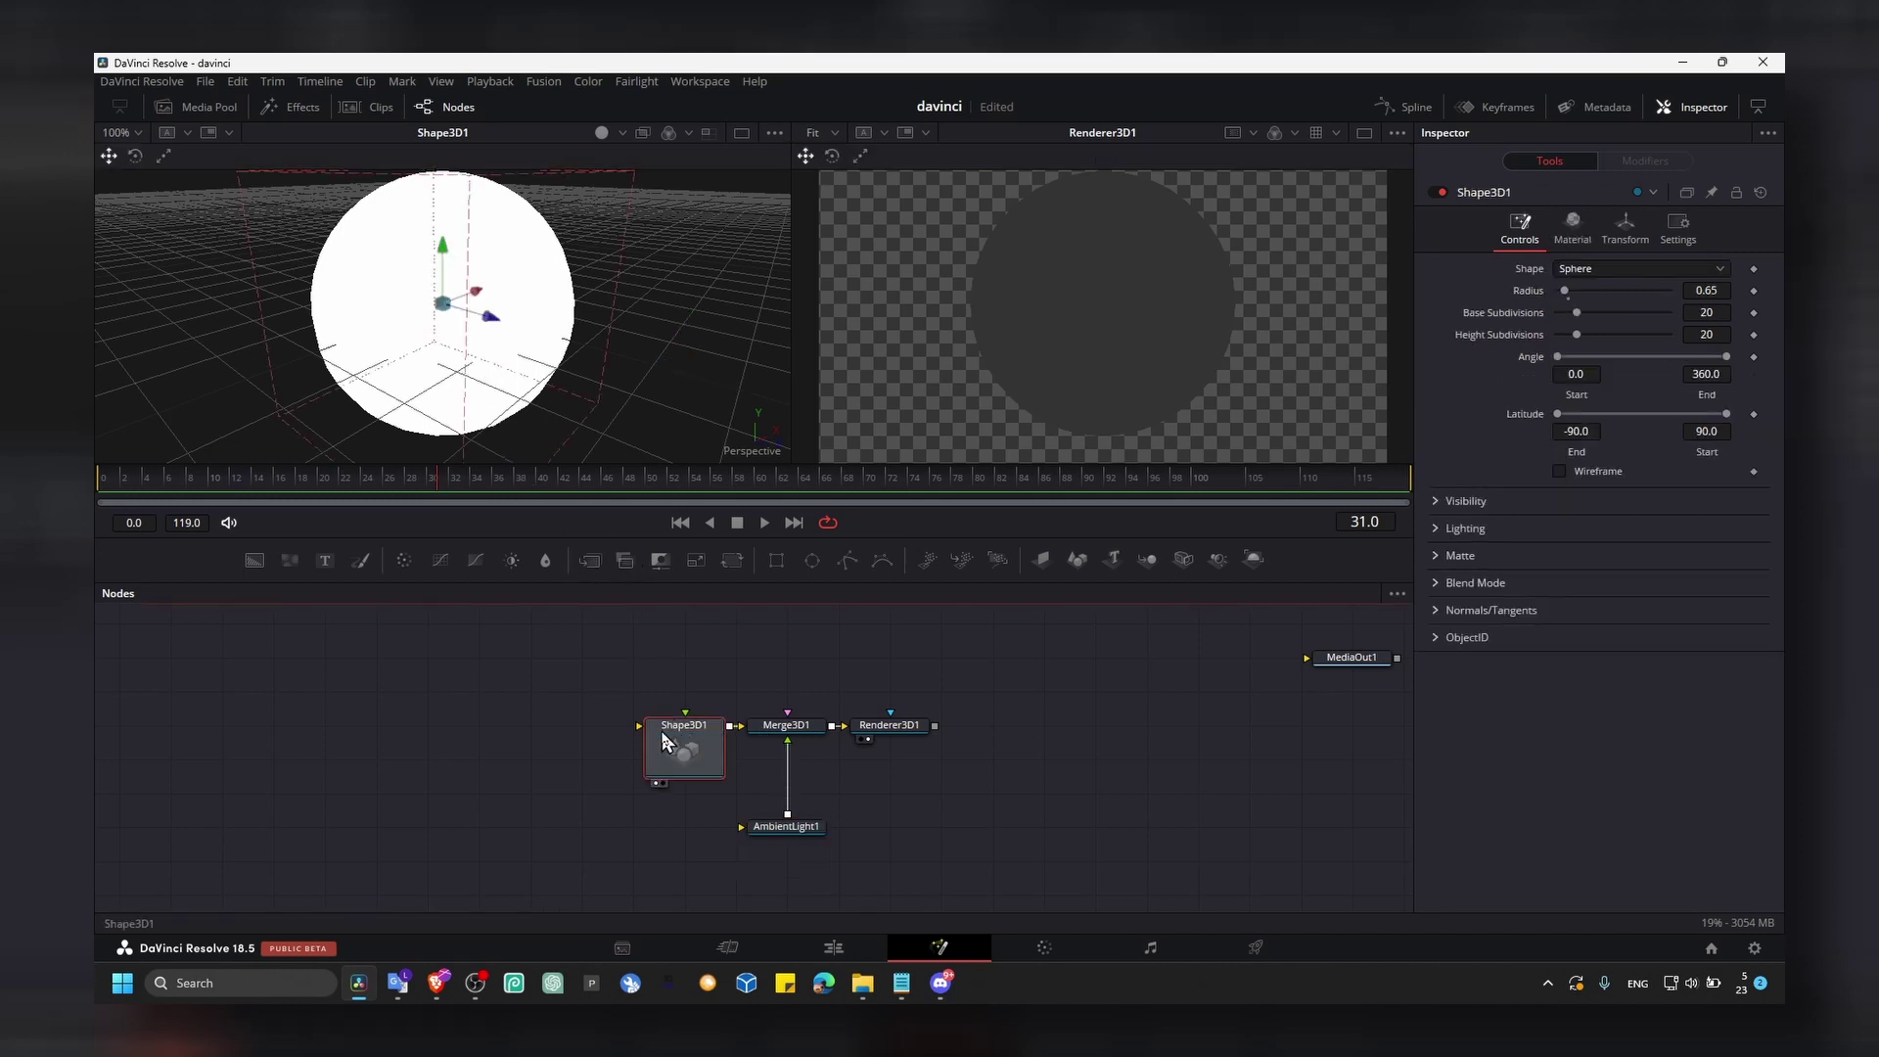
click(788, 830)
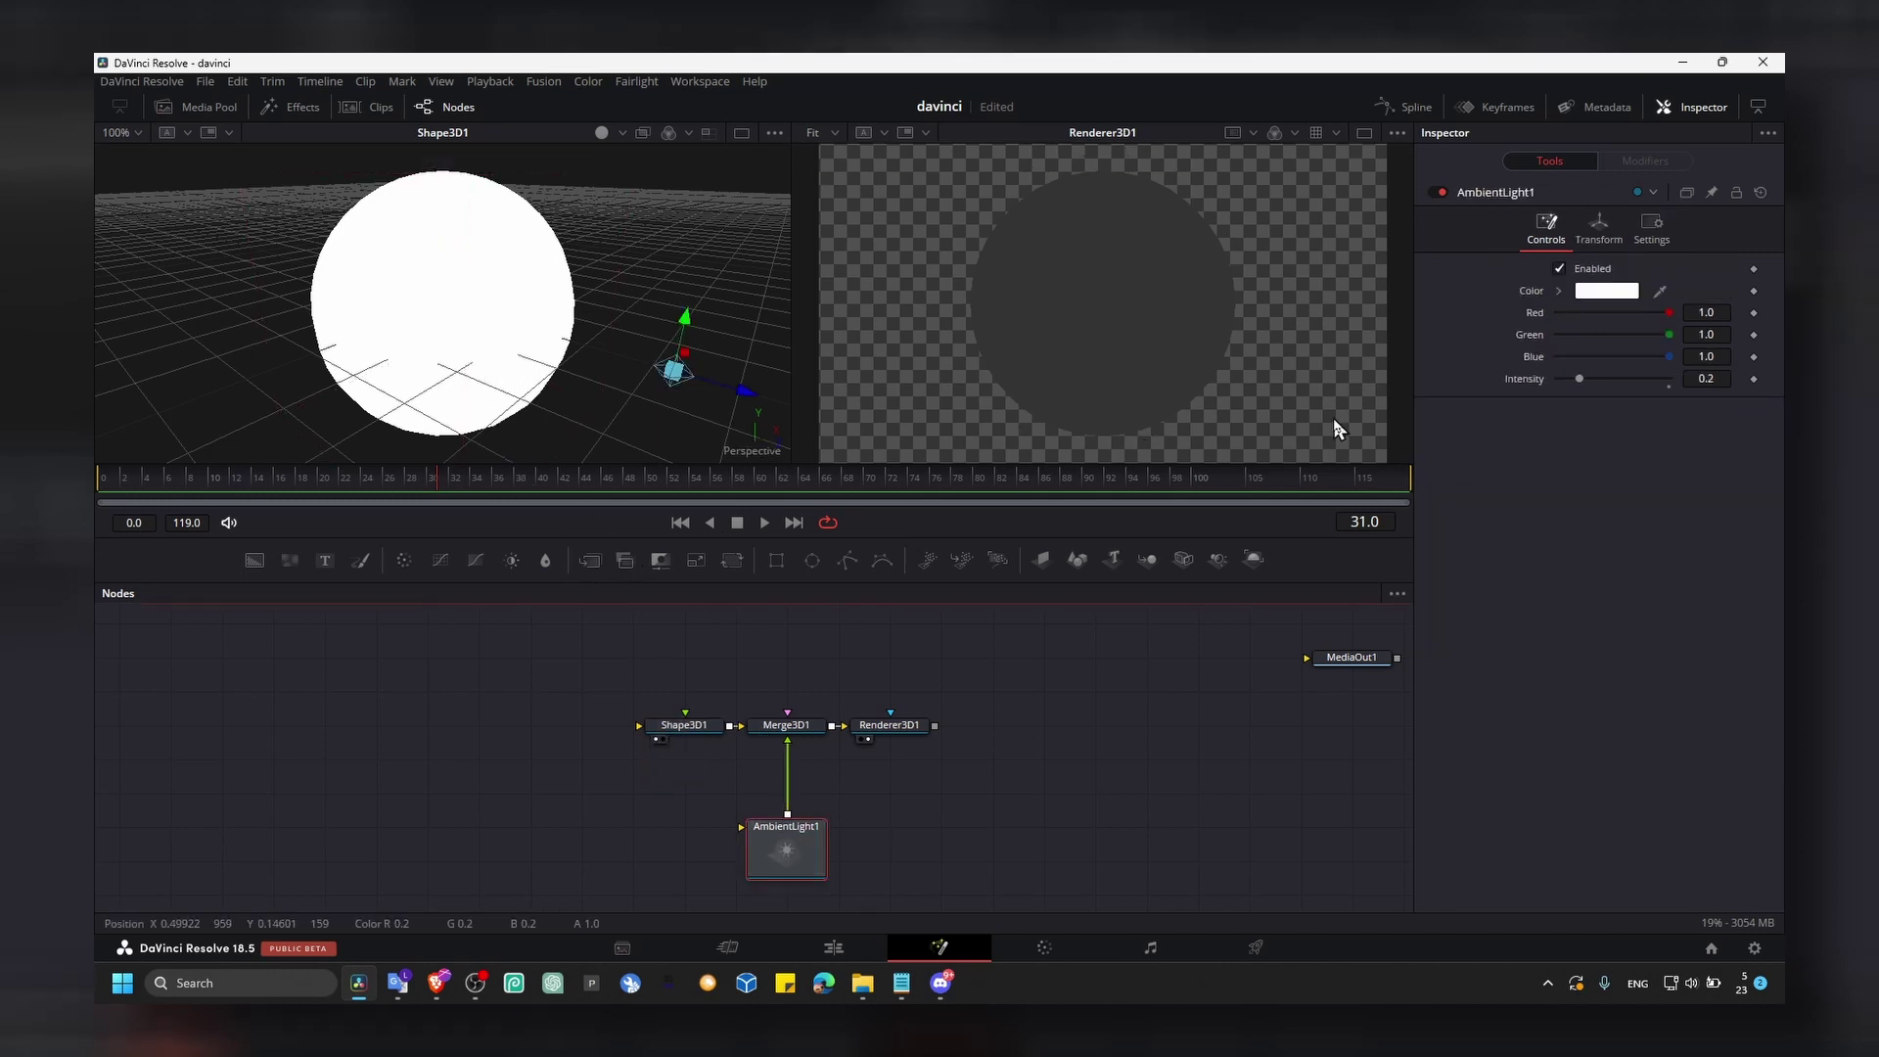
drag(1578, 379, 1648, 385)
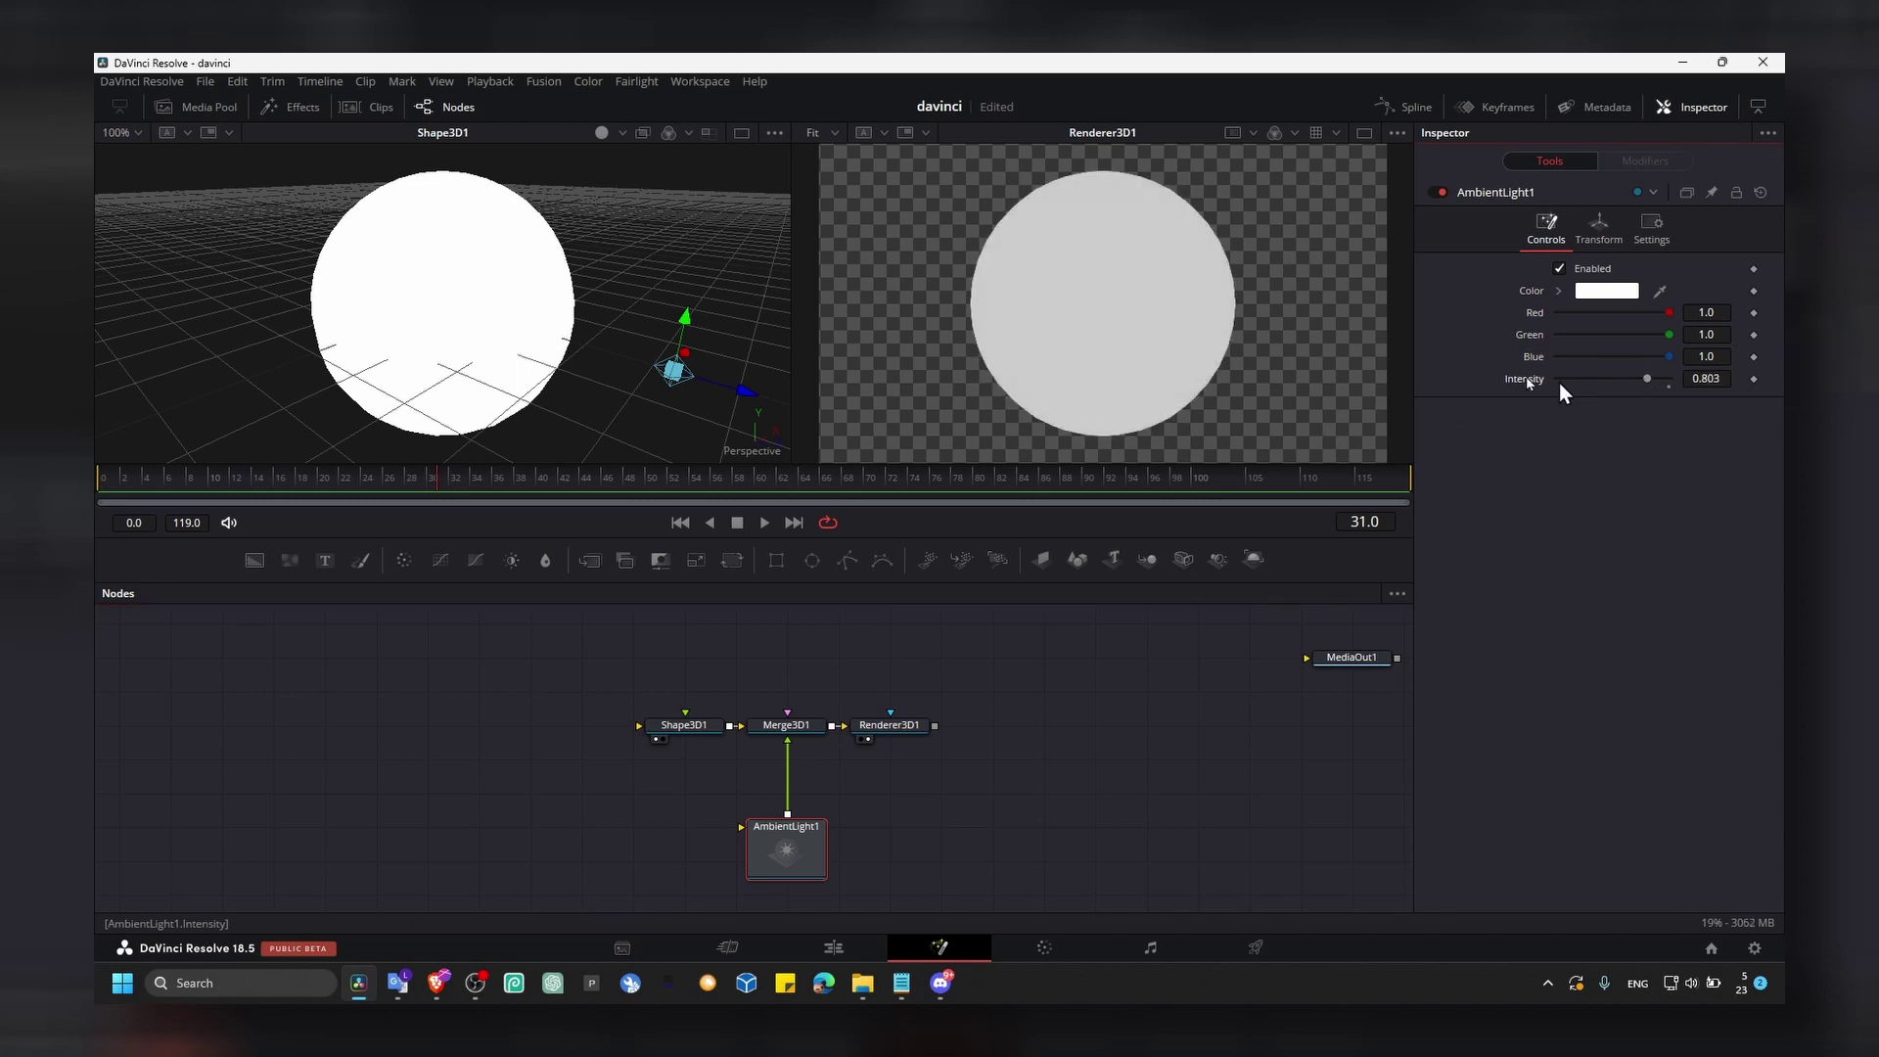
Replace the AmbientLight1 node with a Spot Light node feeding into Merge3D1, placed below the merge node
click(794, 841)
key(Delete)
click(776, 739)
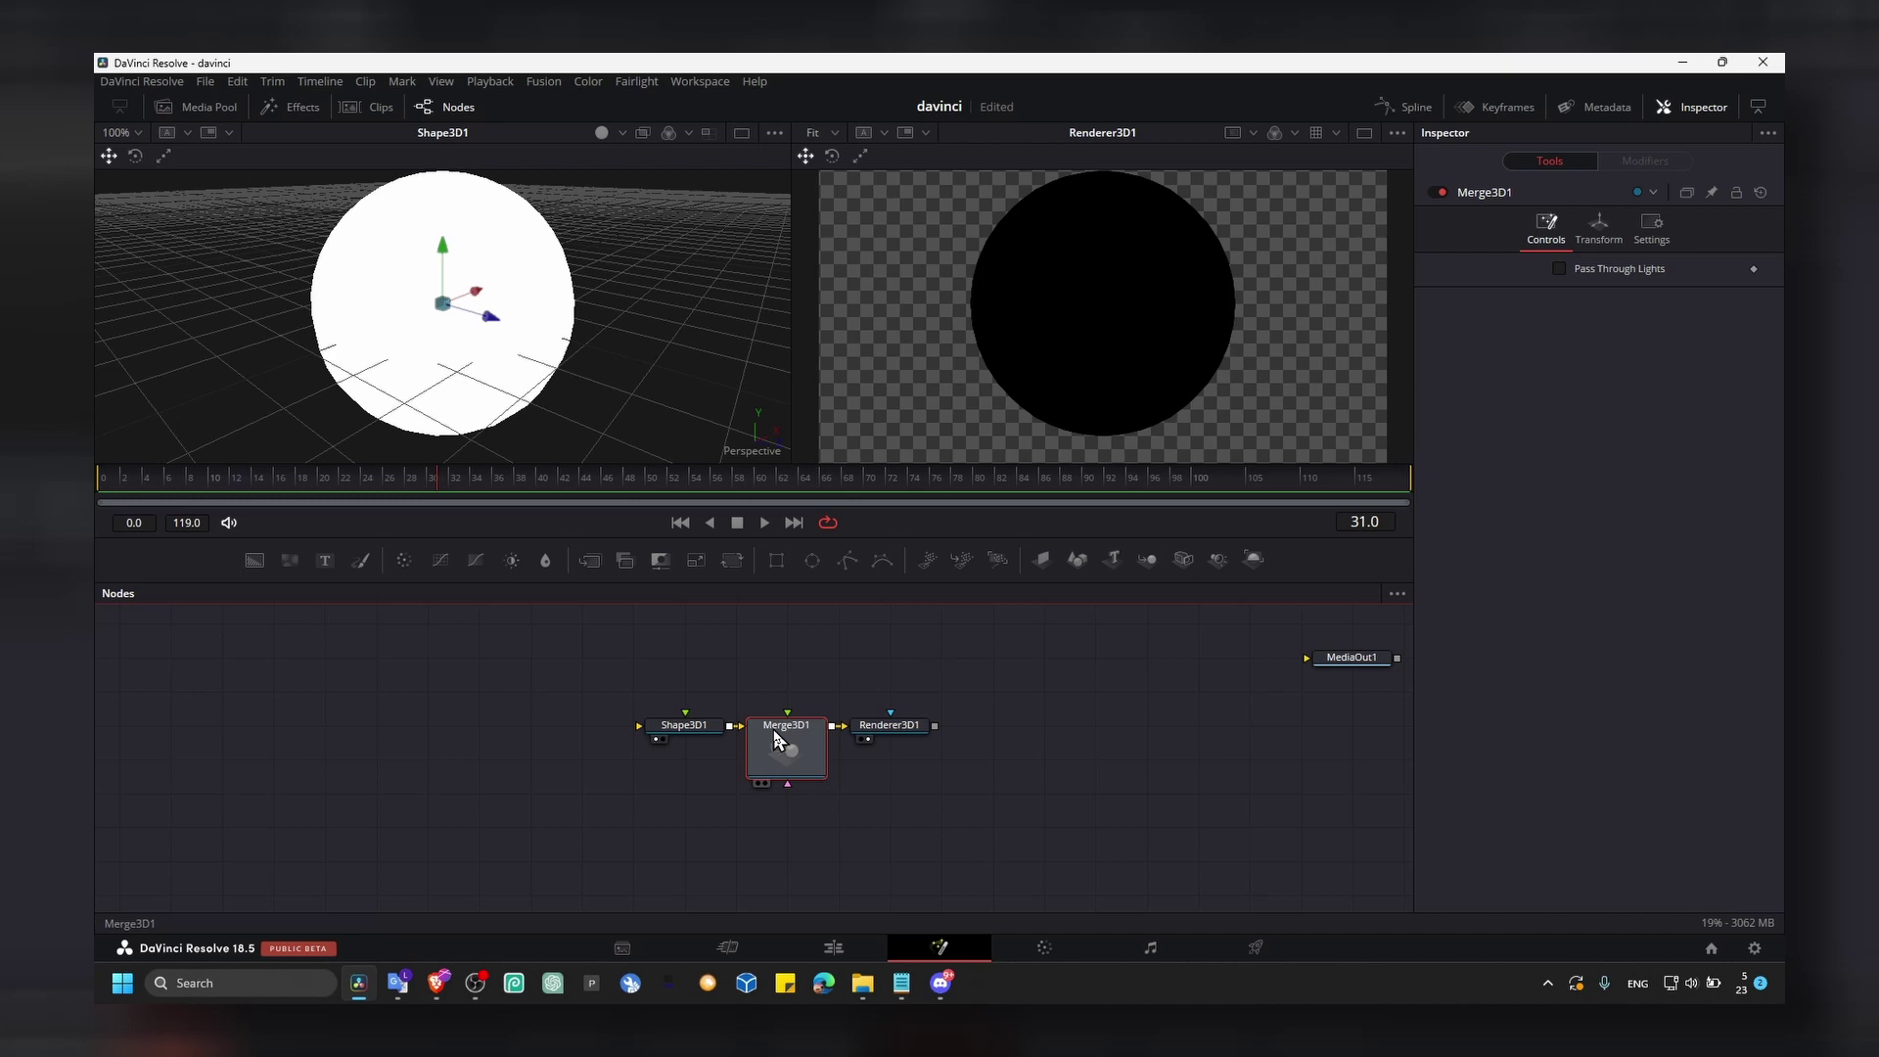
key(shift+space)
text(light)
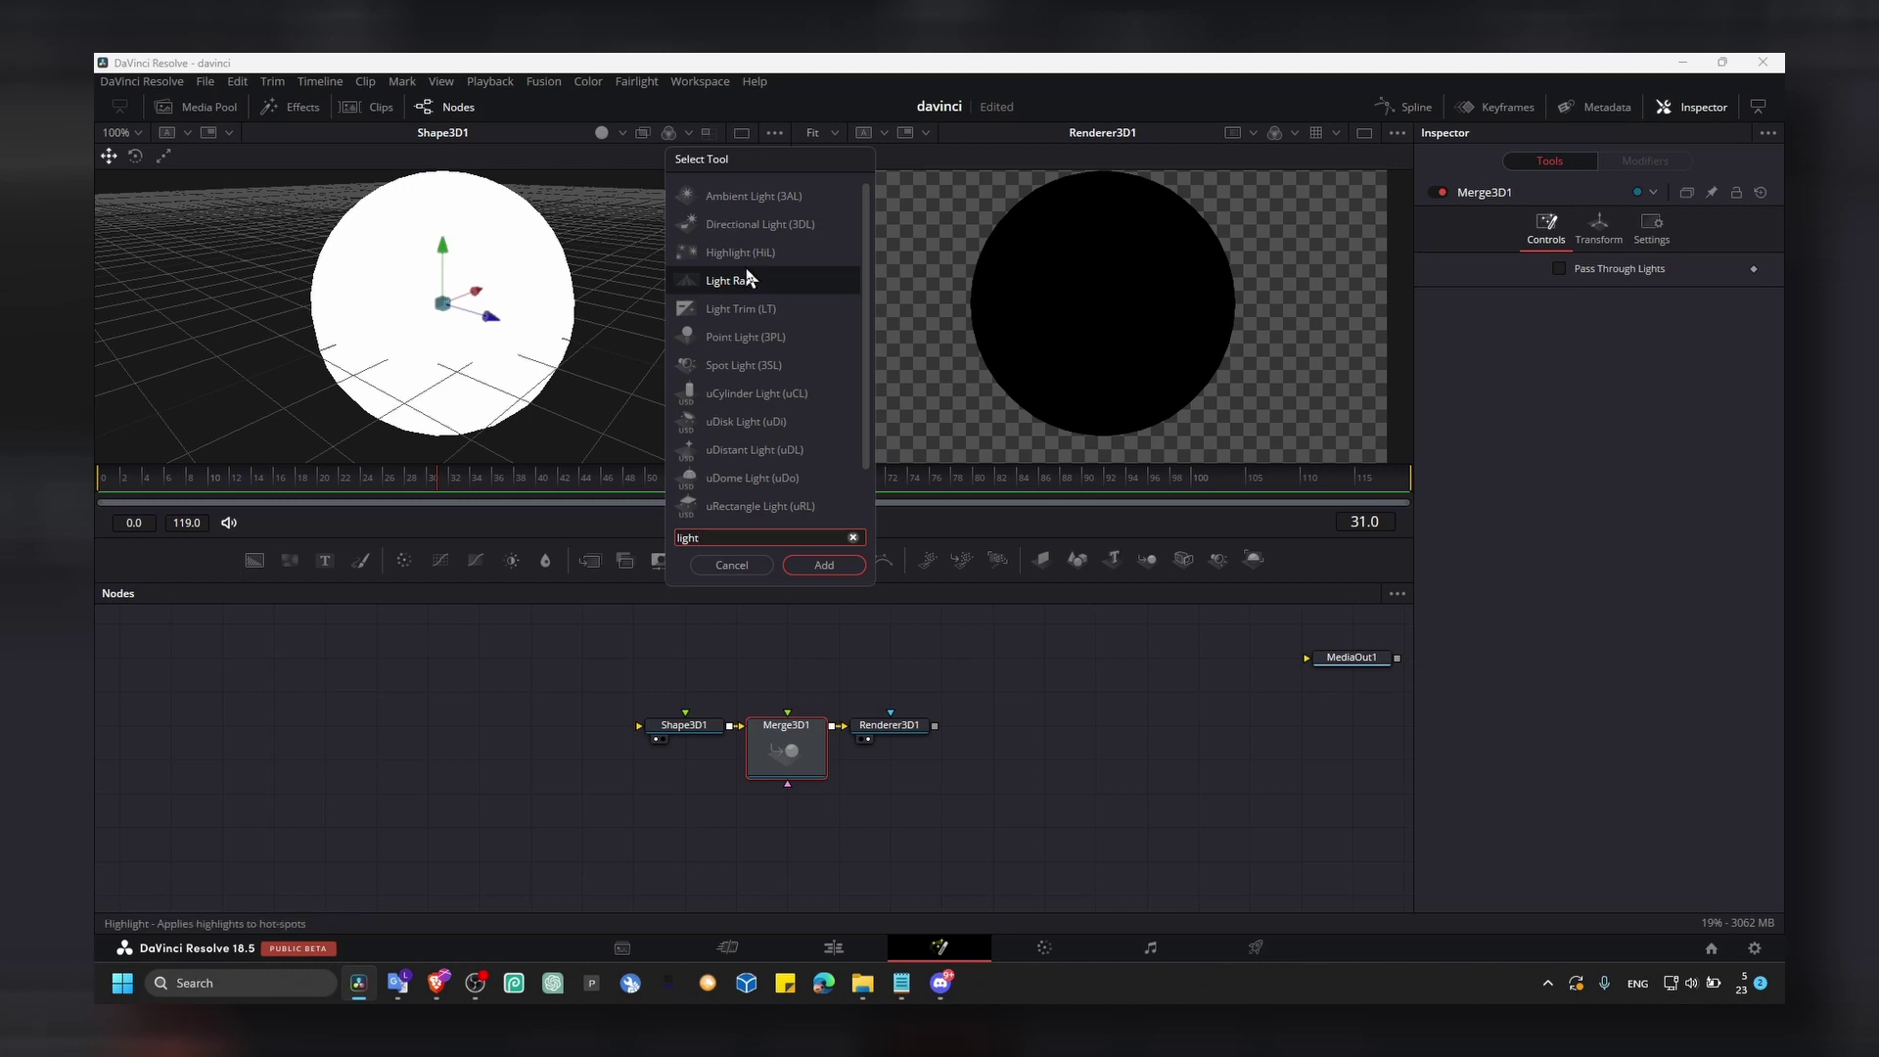
click(755, 365)
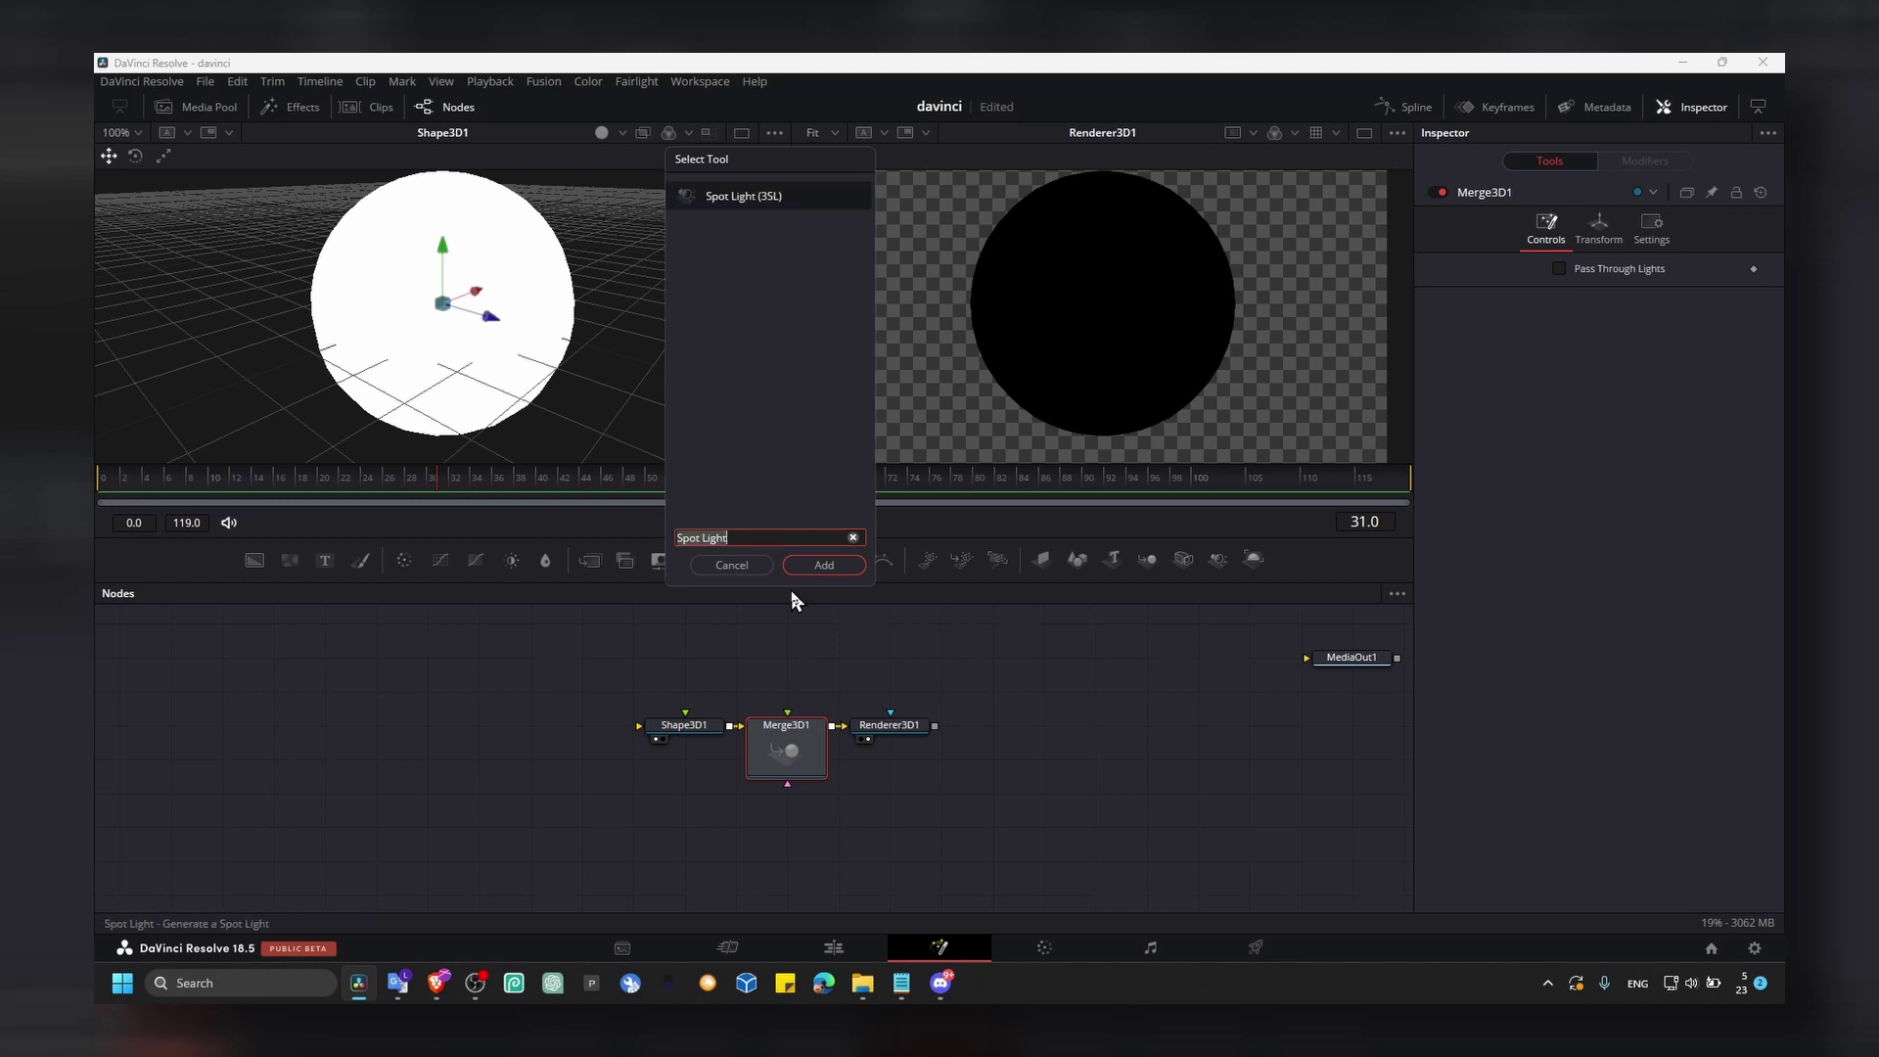
click(824, 565)
drag(679, 784, 775, 847)
Move SpotLight1 away from the sphere along its pointing axis and set its cone angle to 90
click(781, 832)
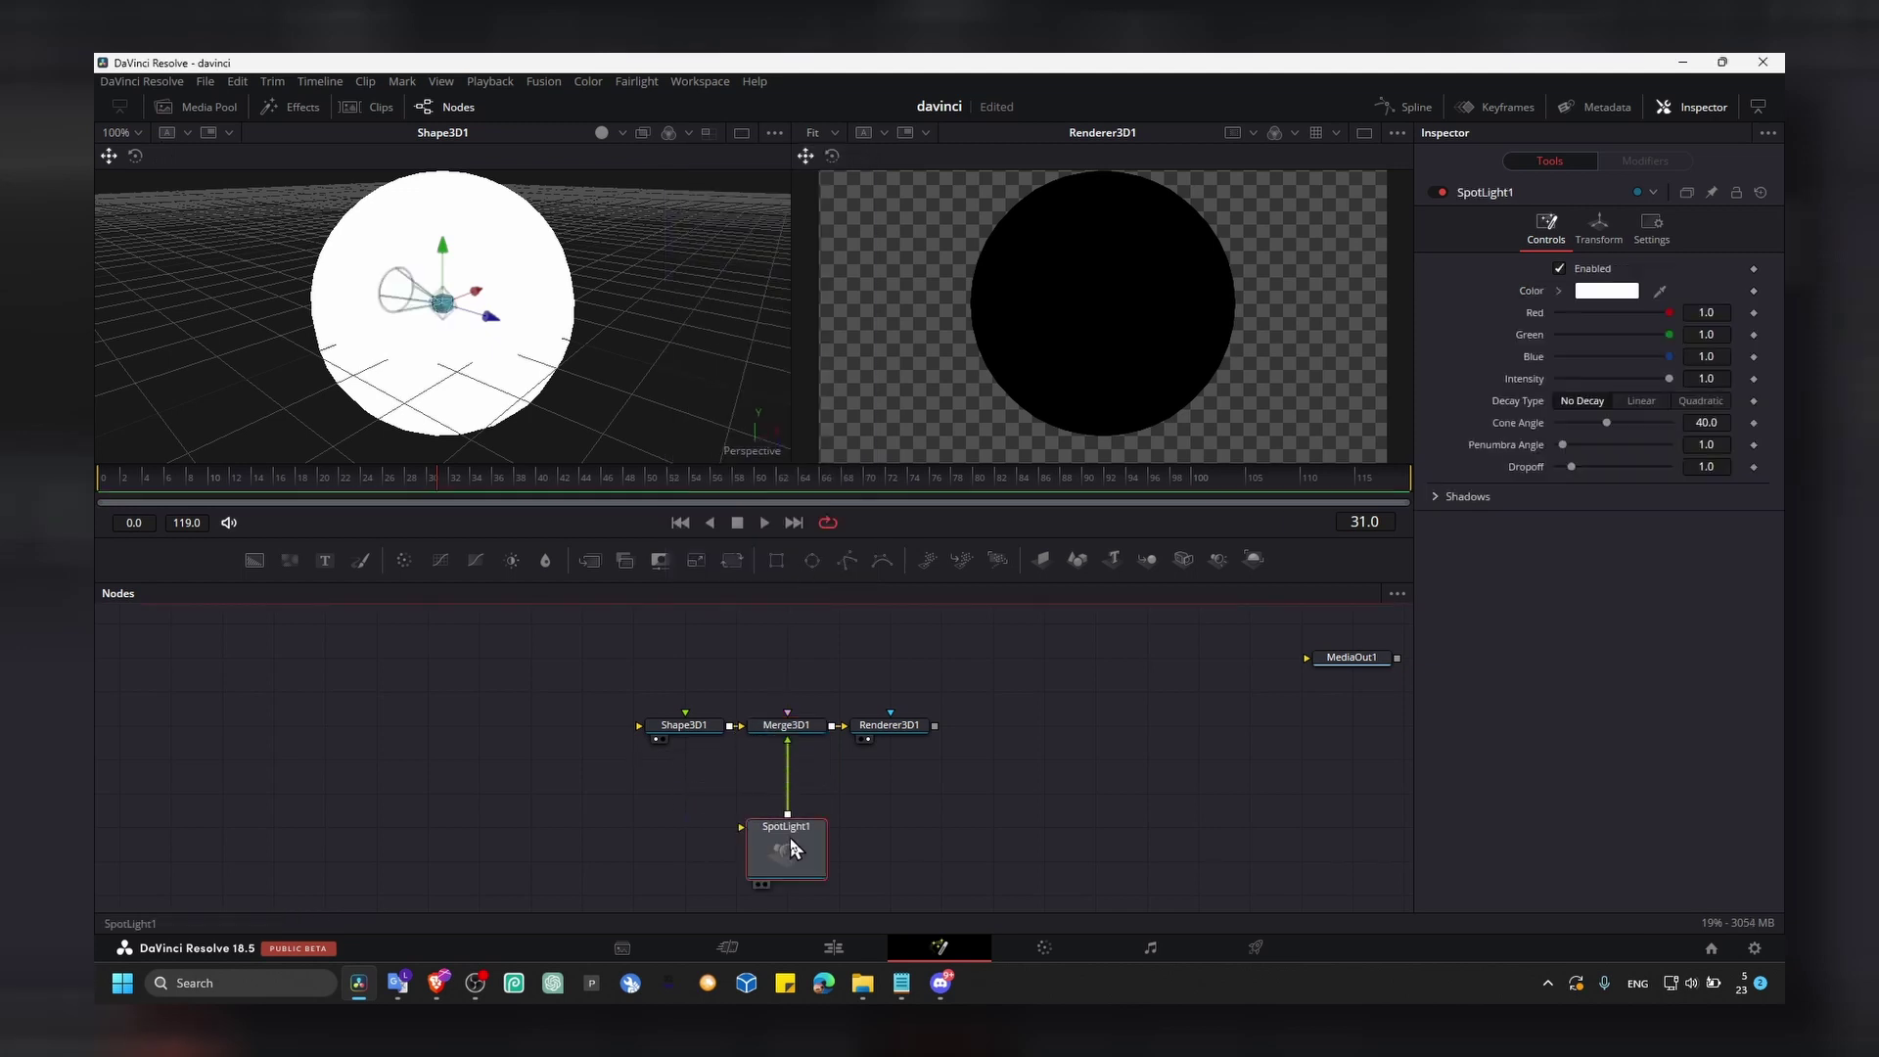
drag(501, 370, 825, 381)
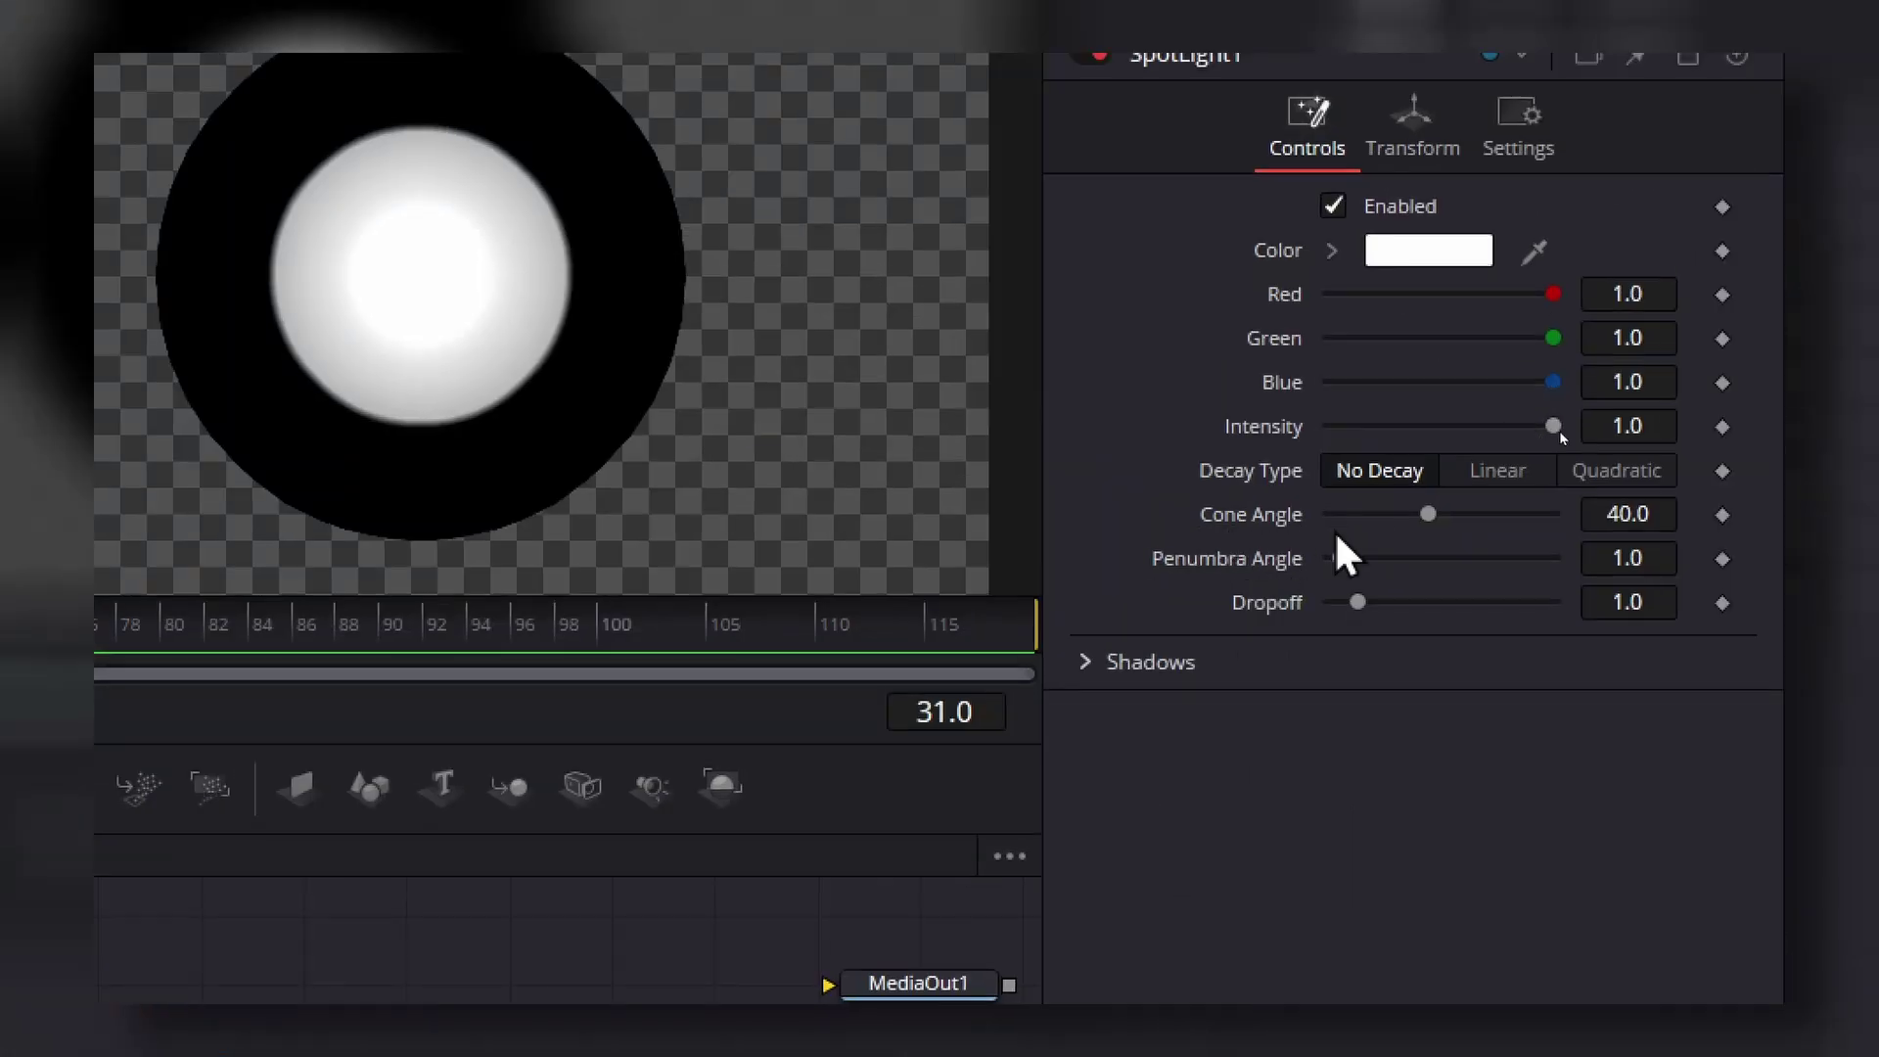
drag(1606, 422, 1664, 424)
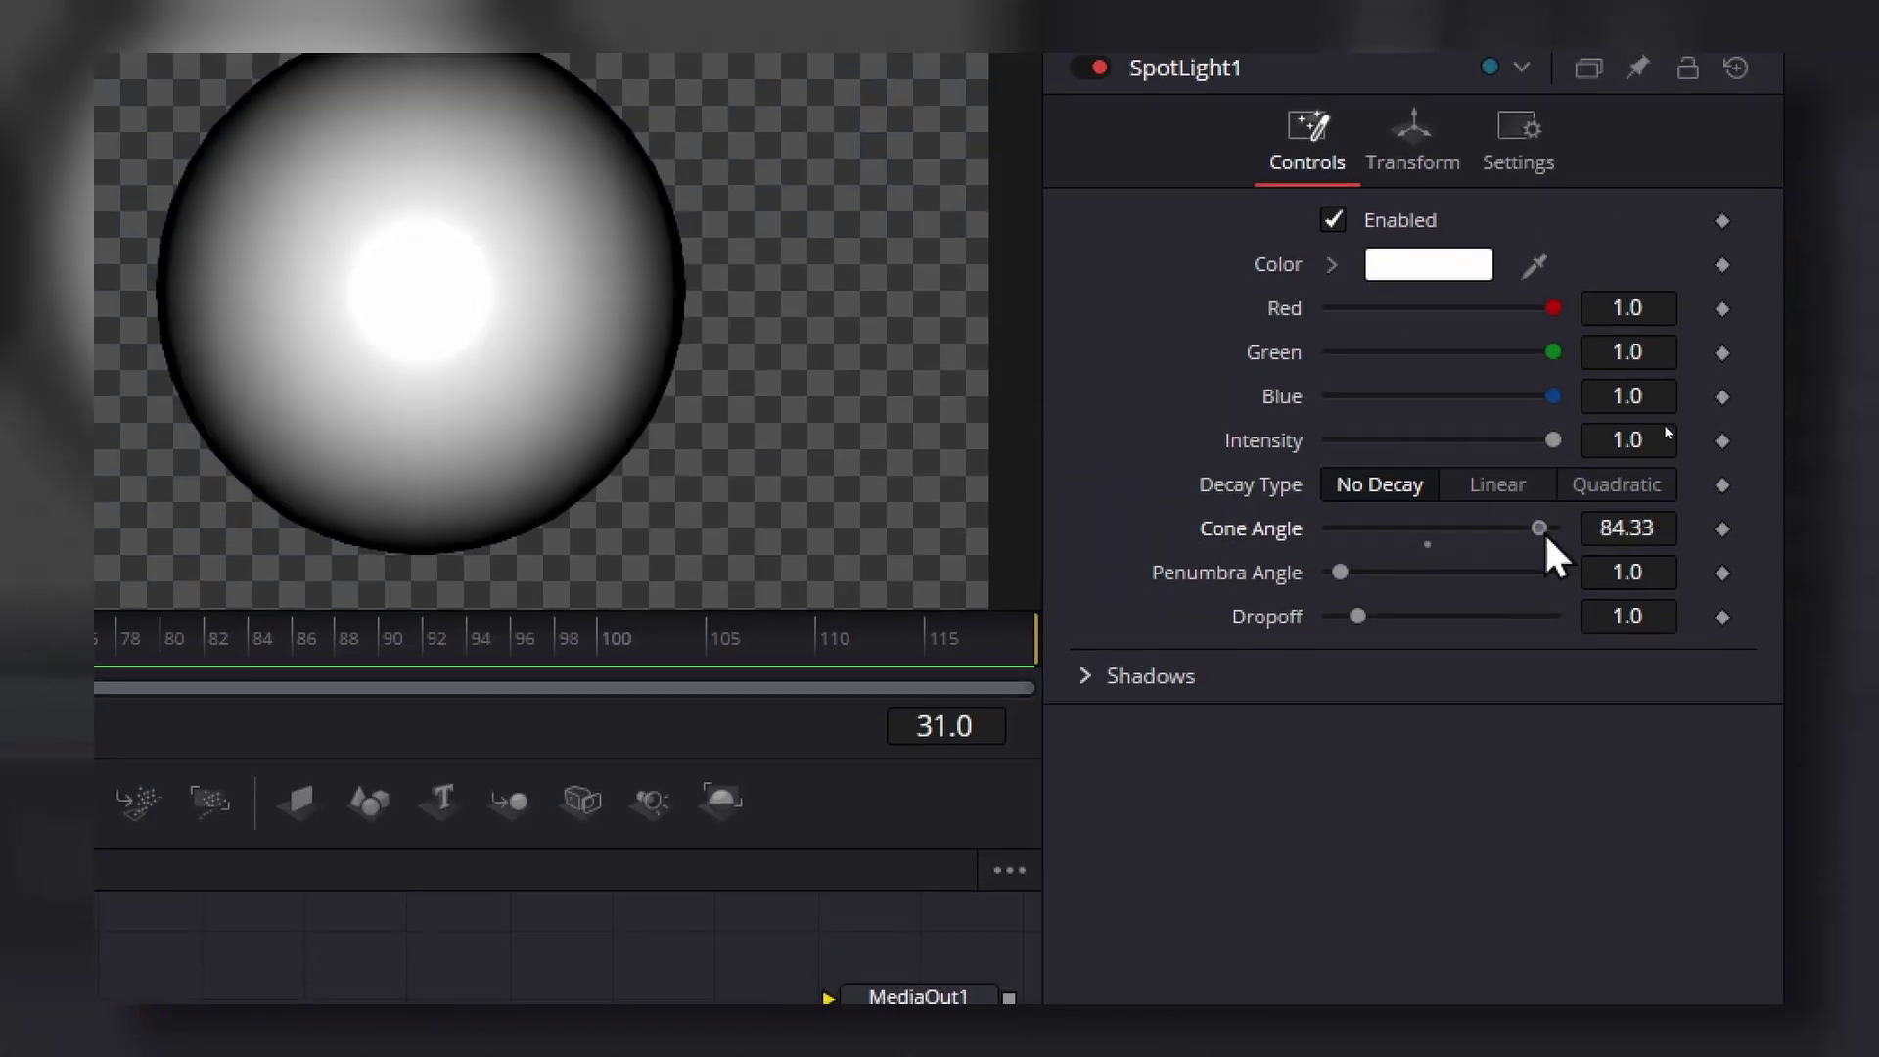
drag(1544, 531, 1566, 529)
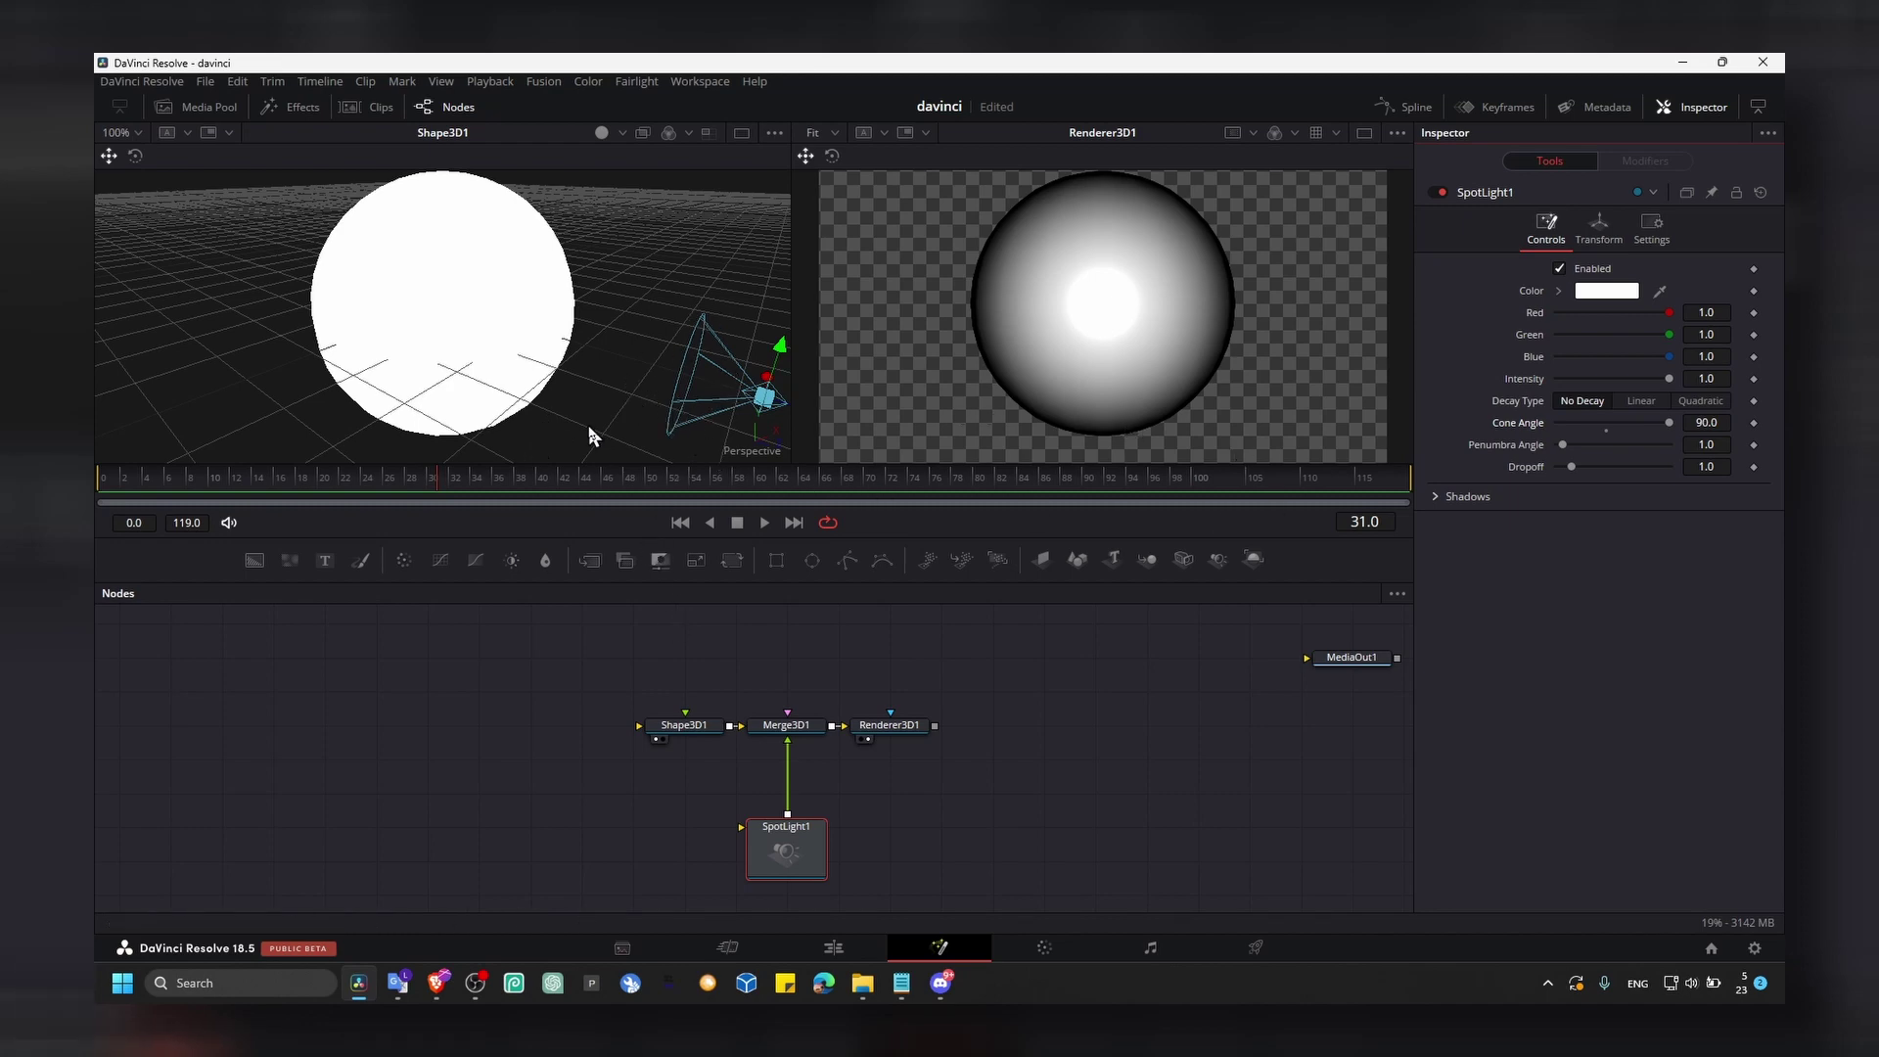
drag(558, 402, 697, 377)
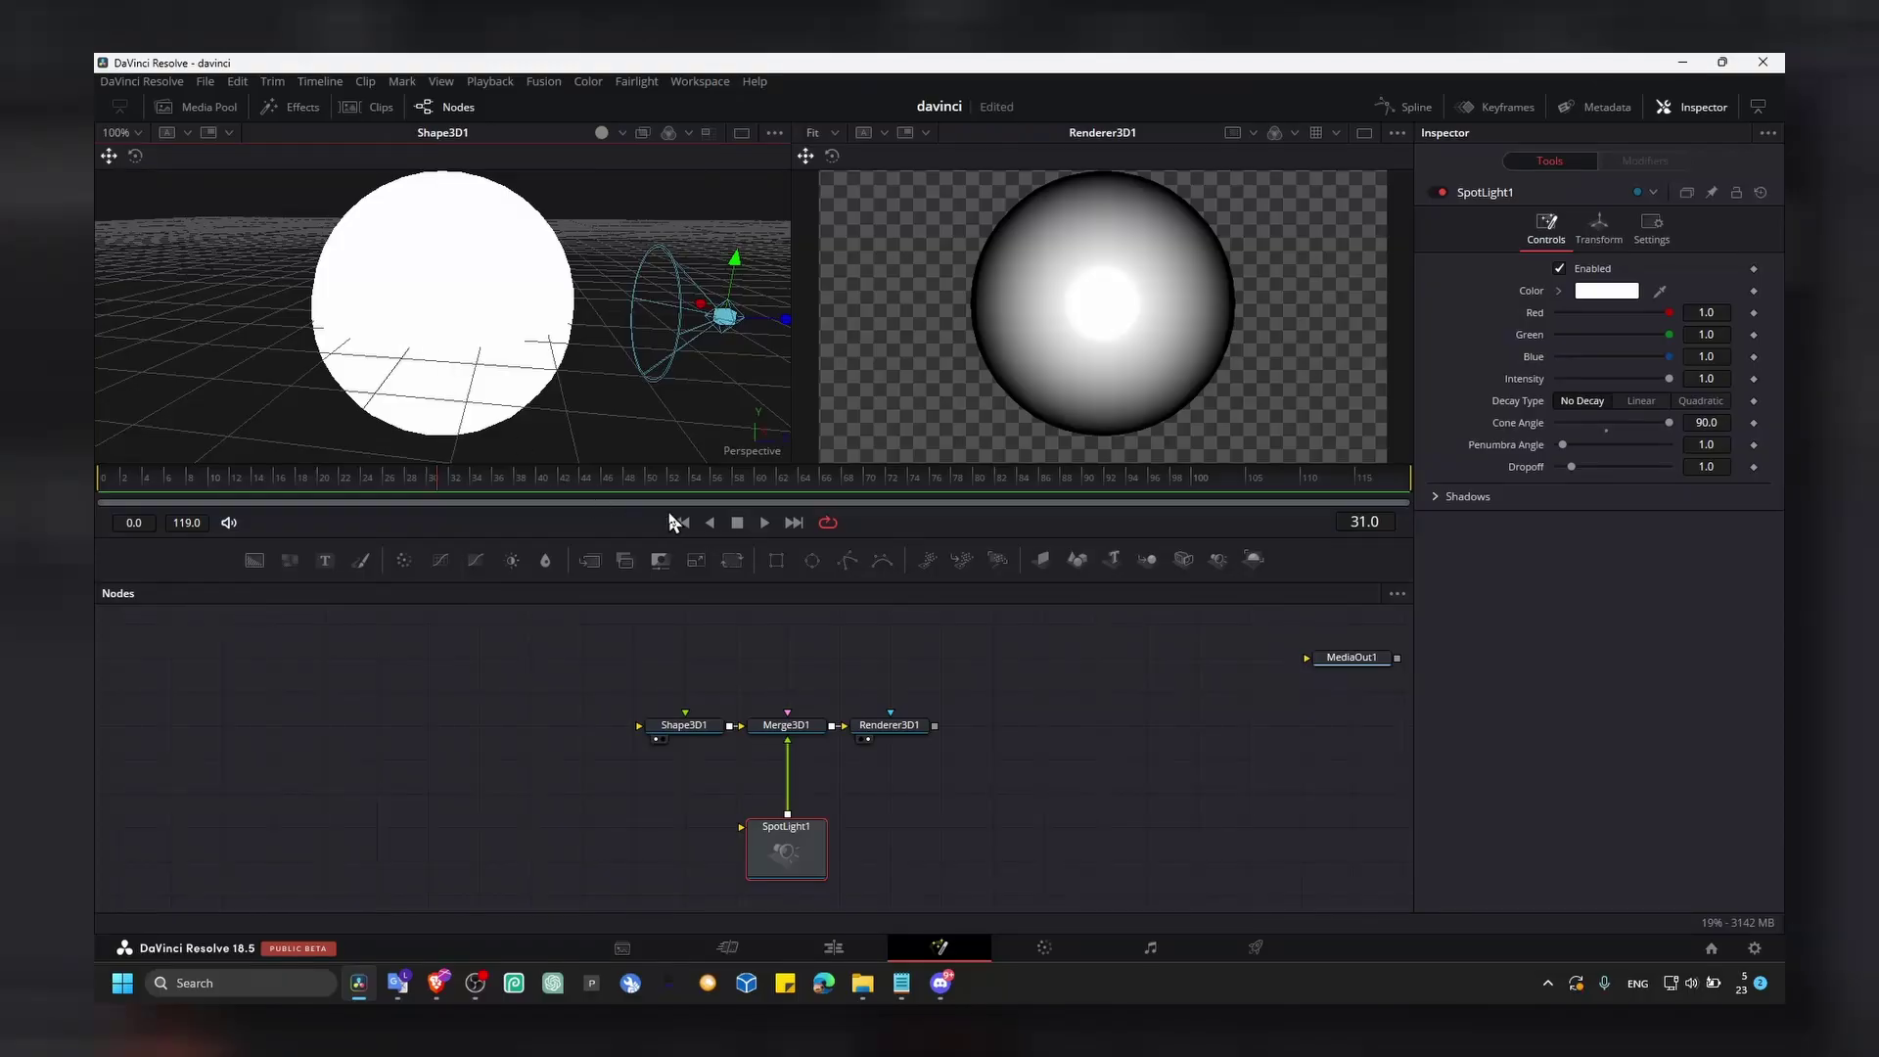
Keyframe Shape3D1's Y rotation from -2.6 at frame 0 to more than one full turn at frame 24
click(697, 732)
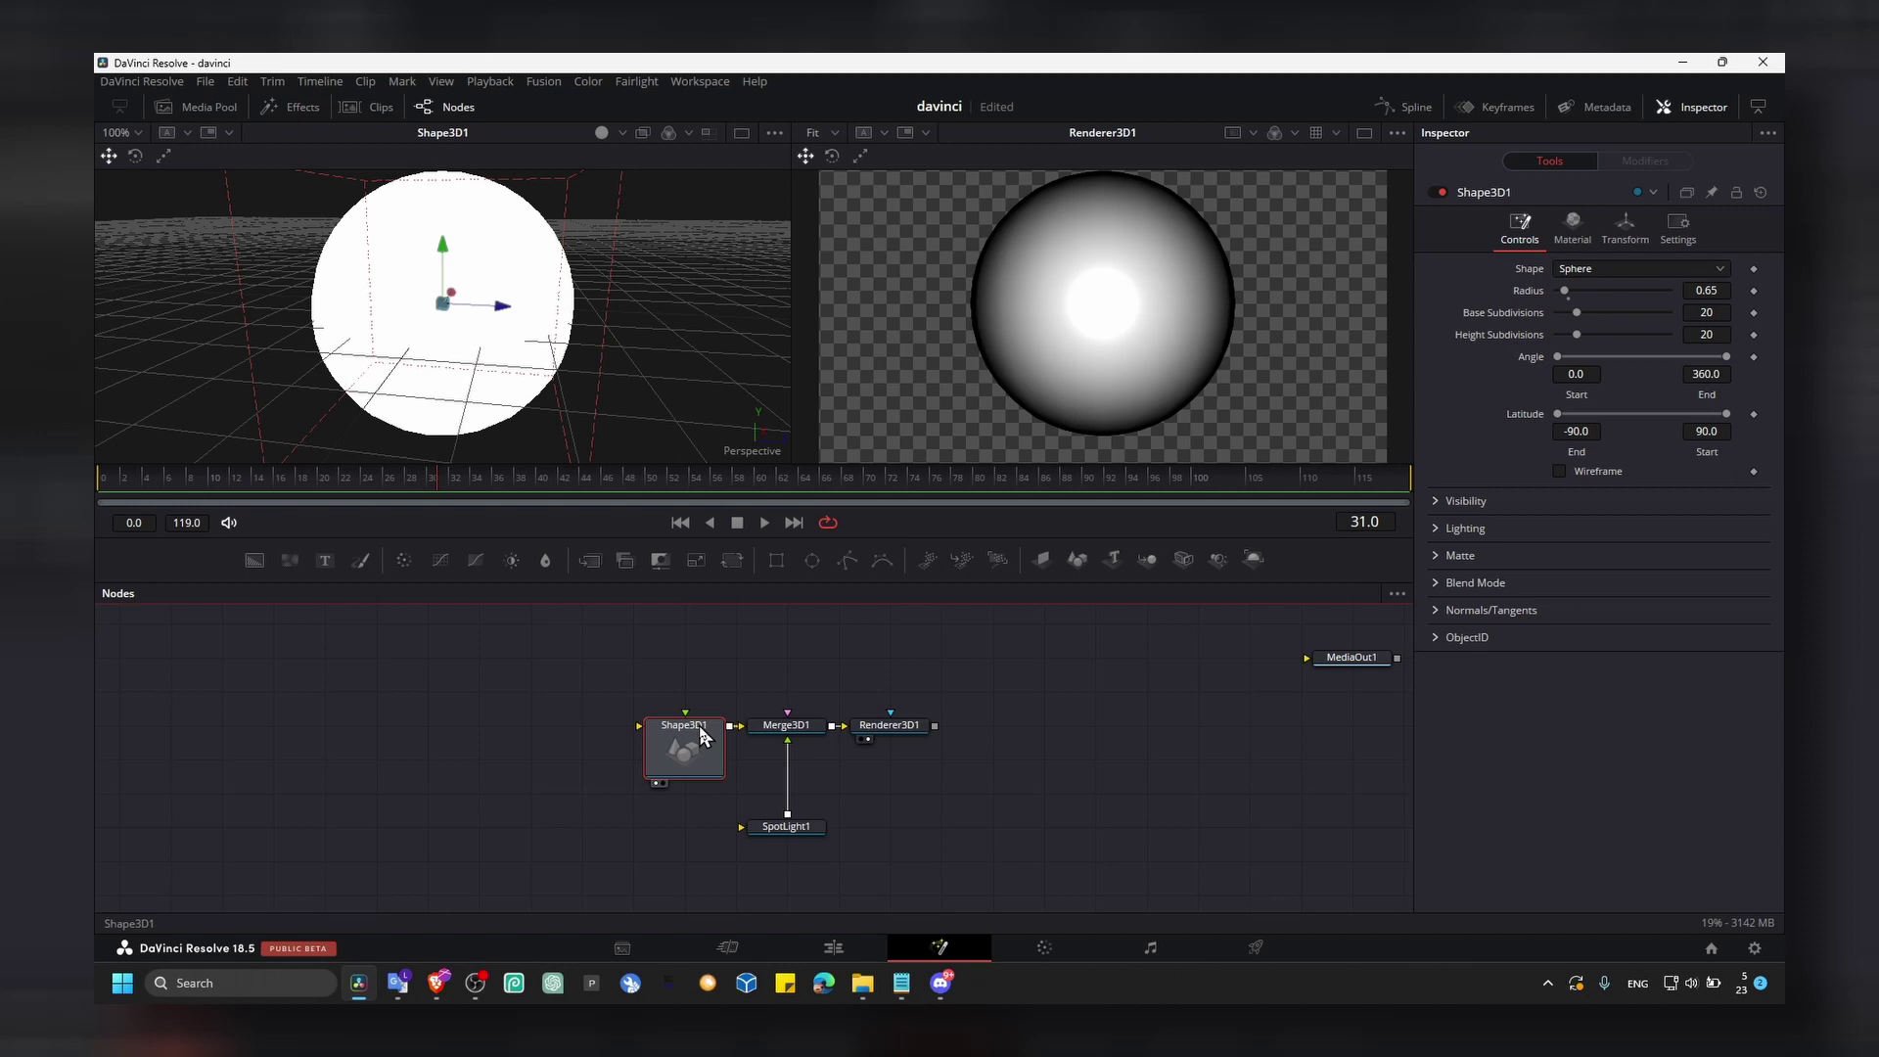
click(1622, 233)
mouse_move(1587, 429)
mouse_down()
mouse_move(1641, 438)
mouse_move(1594, 432)
mouse_up()
drag(433, 476, 103, 480)
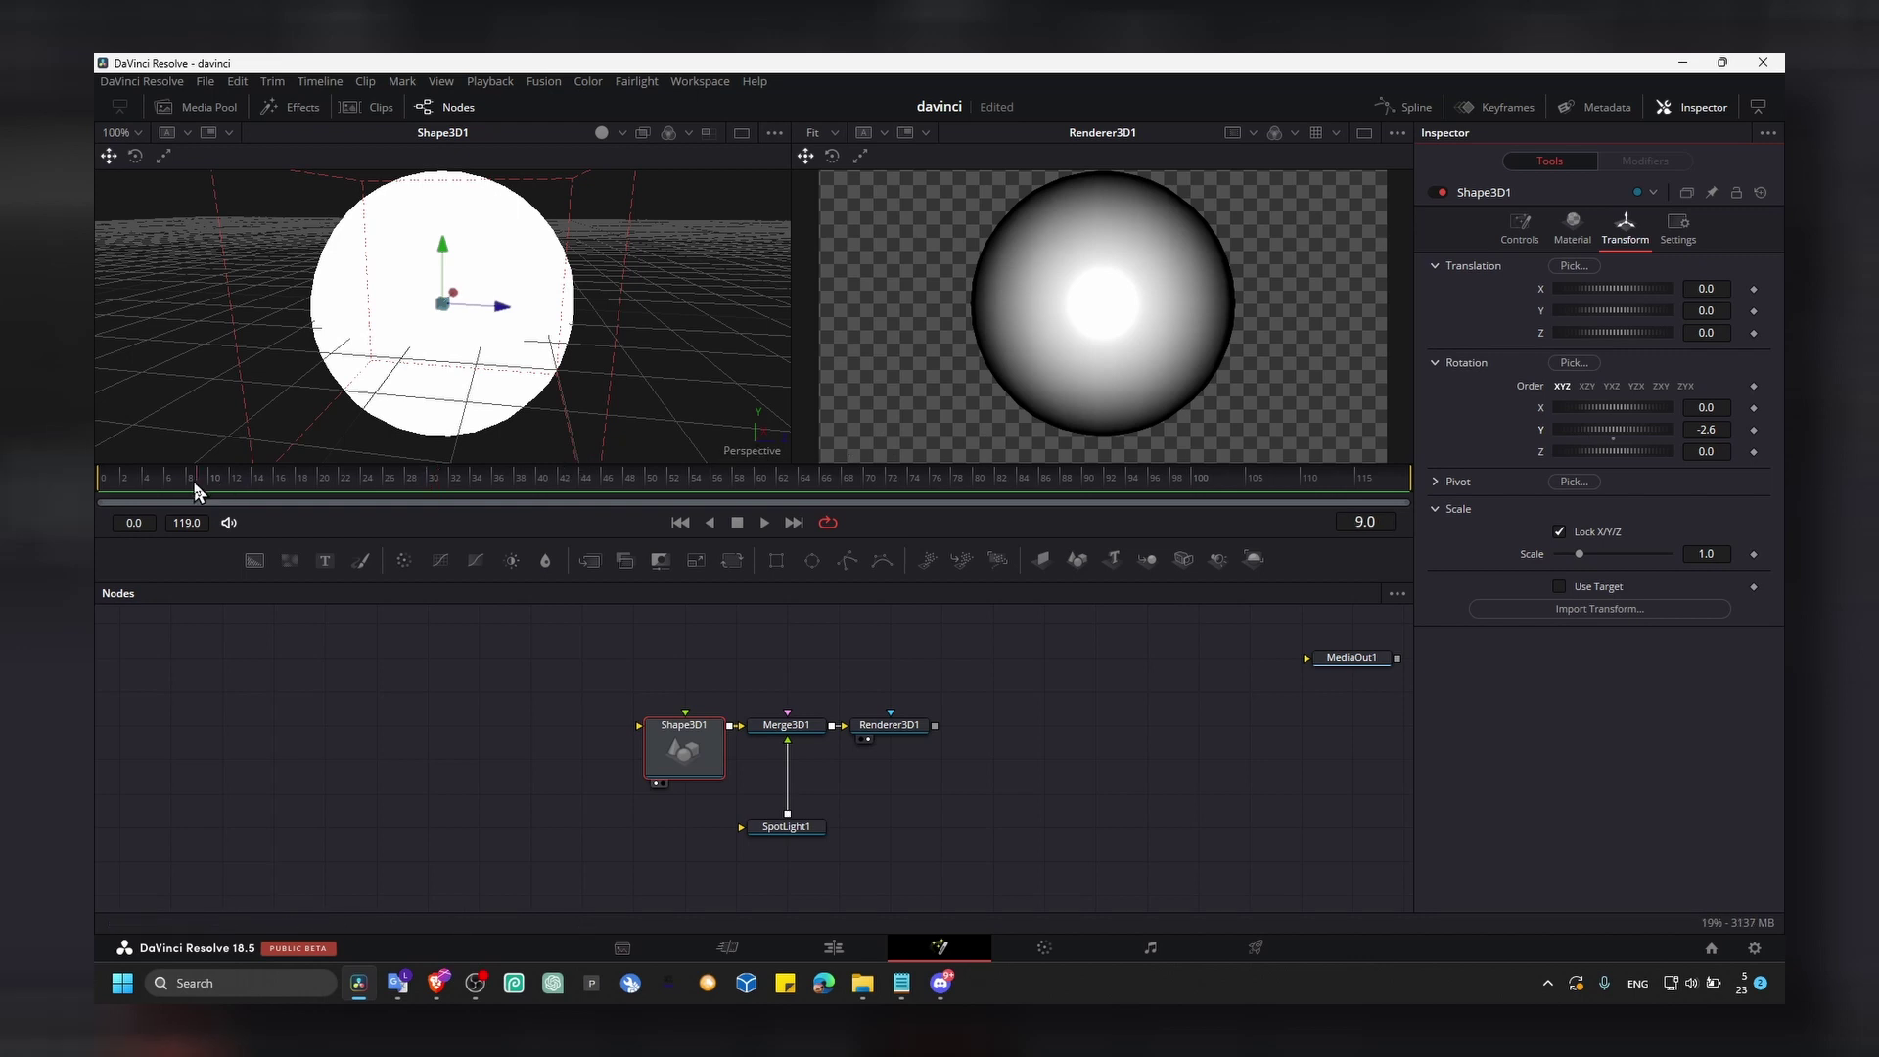
click(1753, 429)
drag(225, 490, 372, 494)
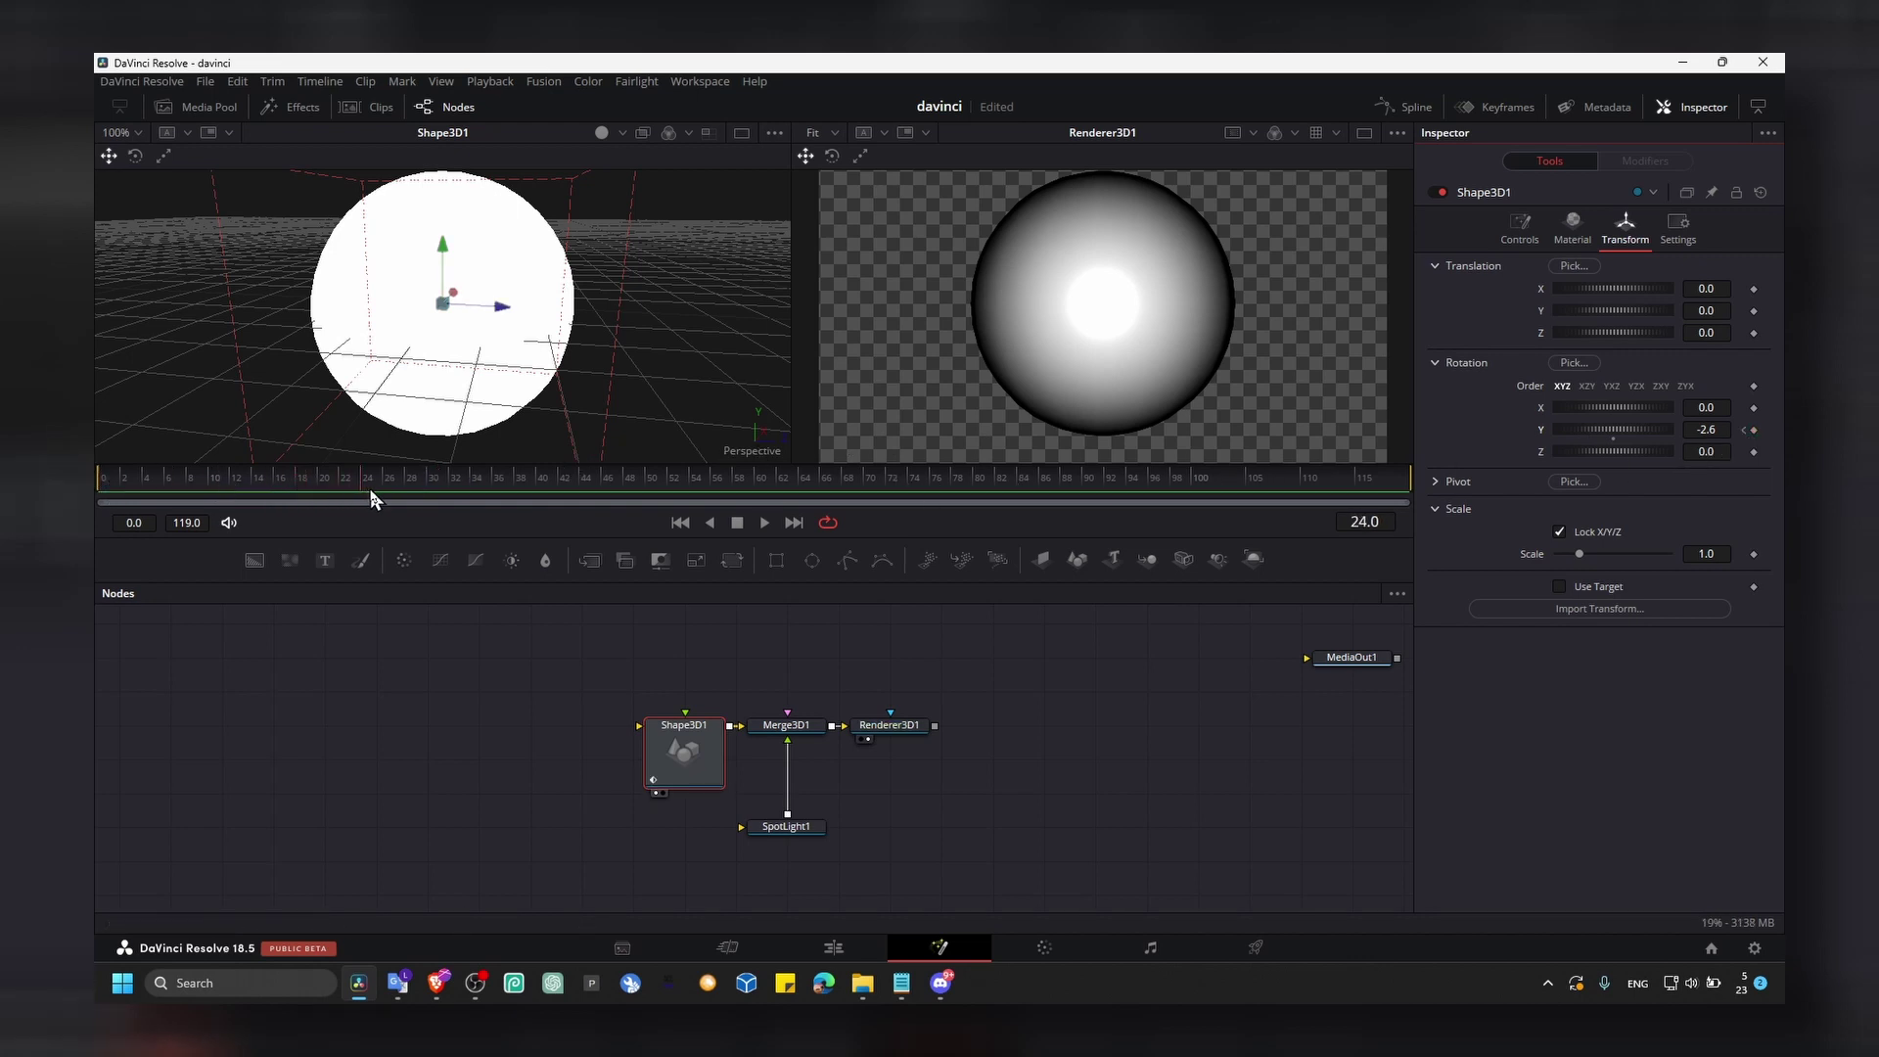
drag(1629, 432, 1781, 442)
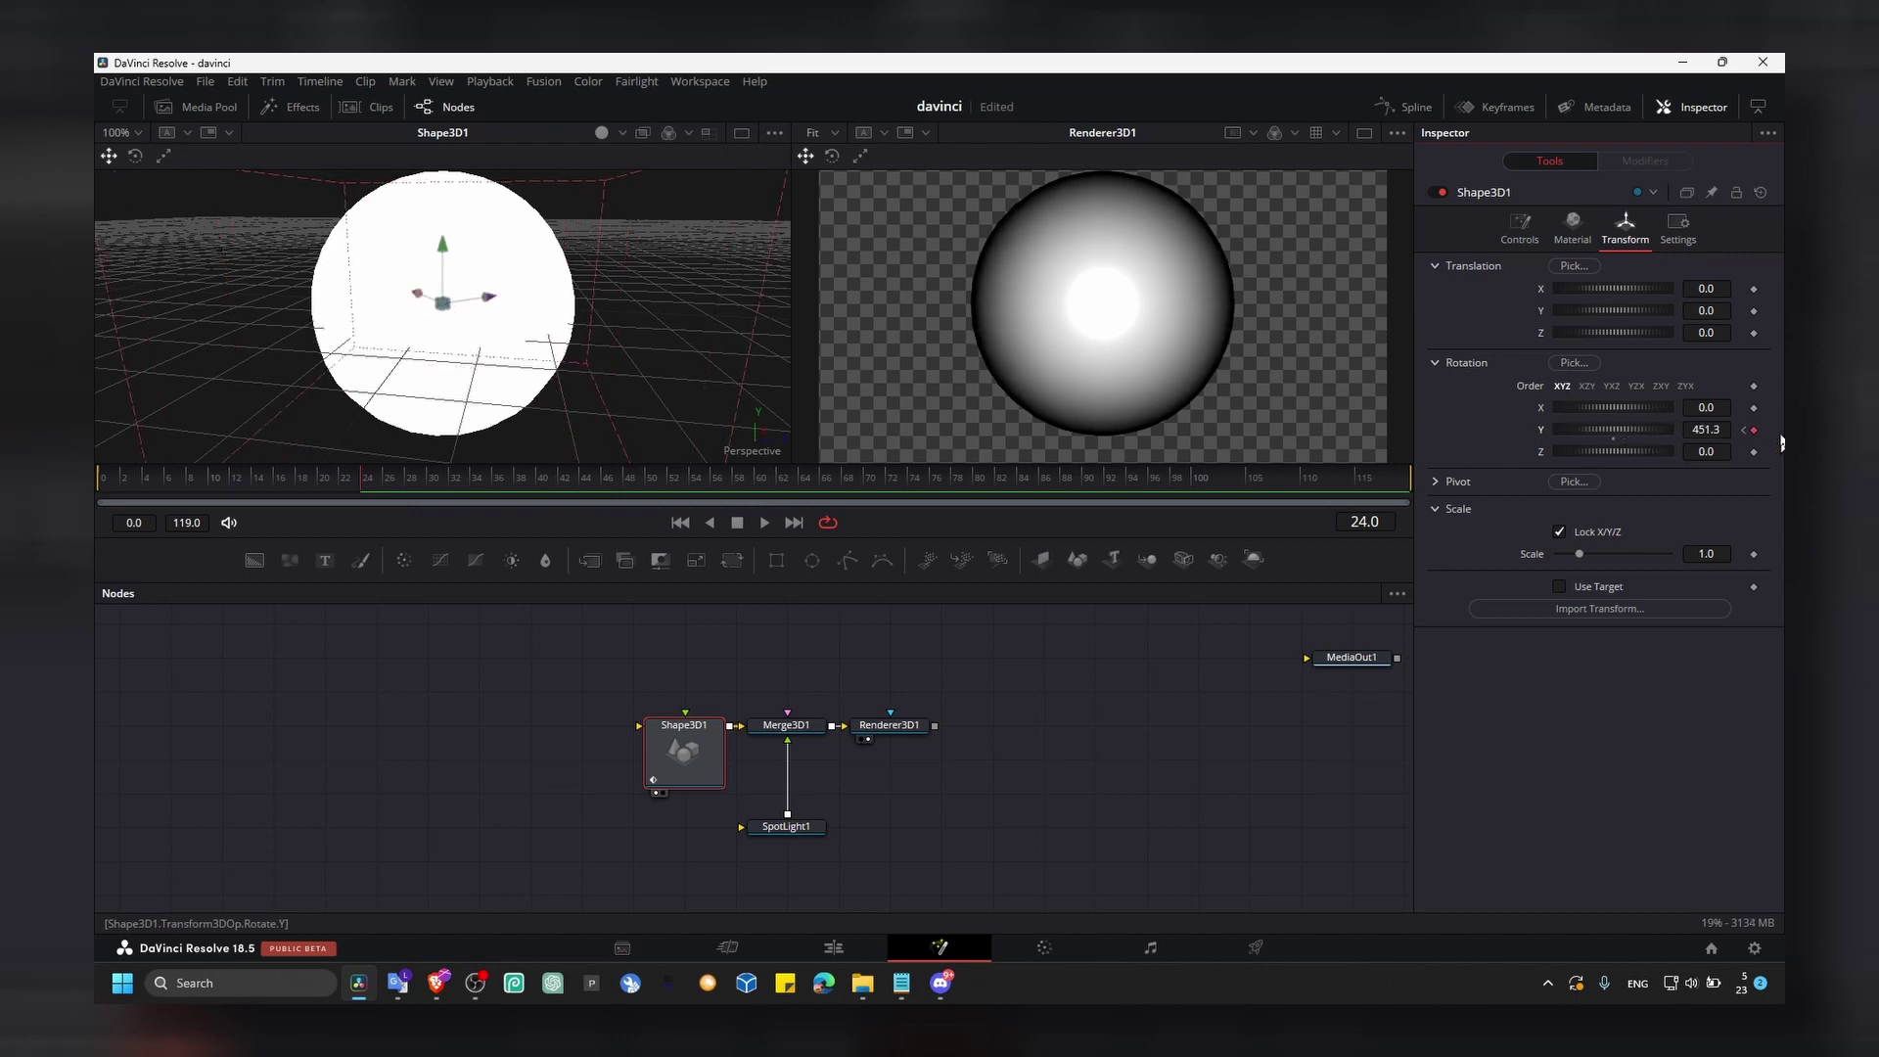
Play back the start of the composition to check the sphere's rotation animation
click(189, 480)
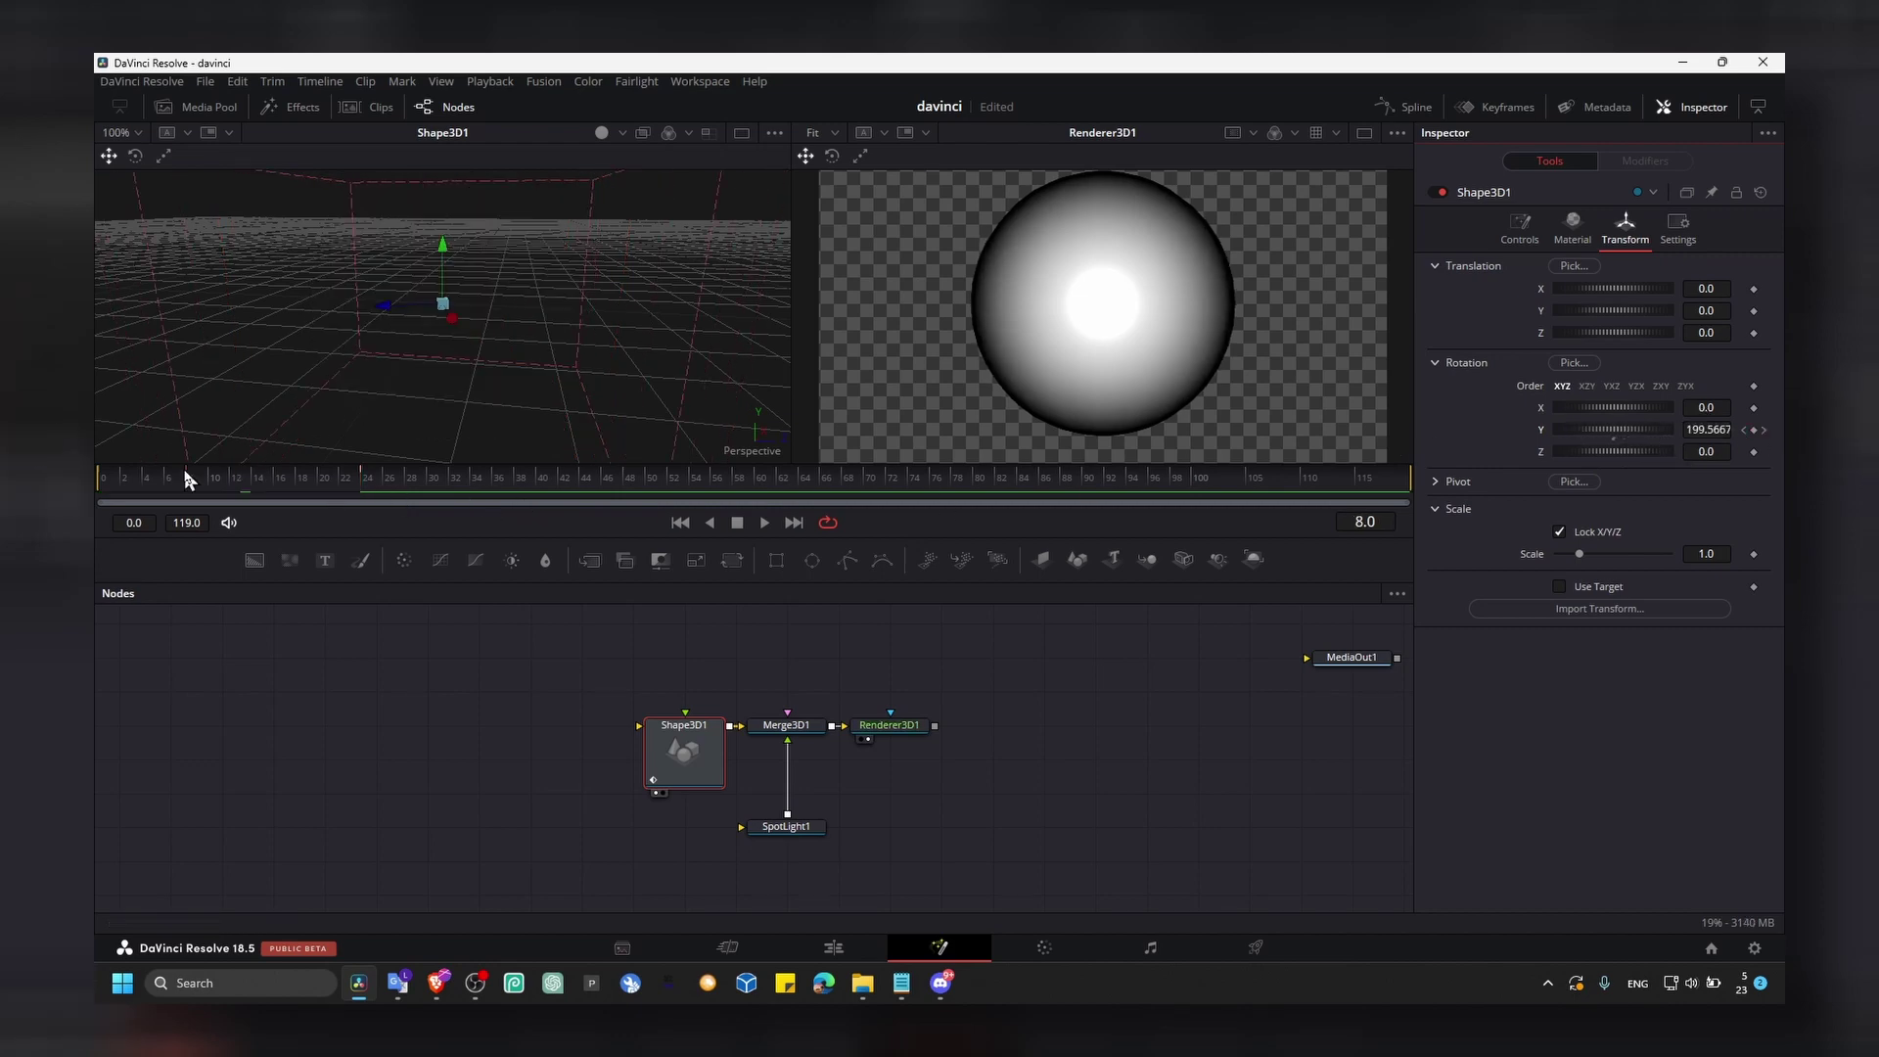
key(space)
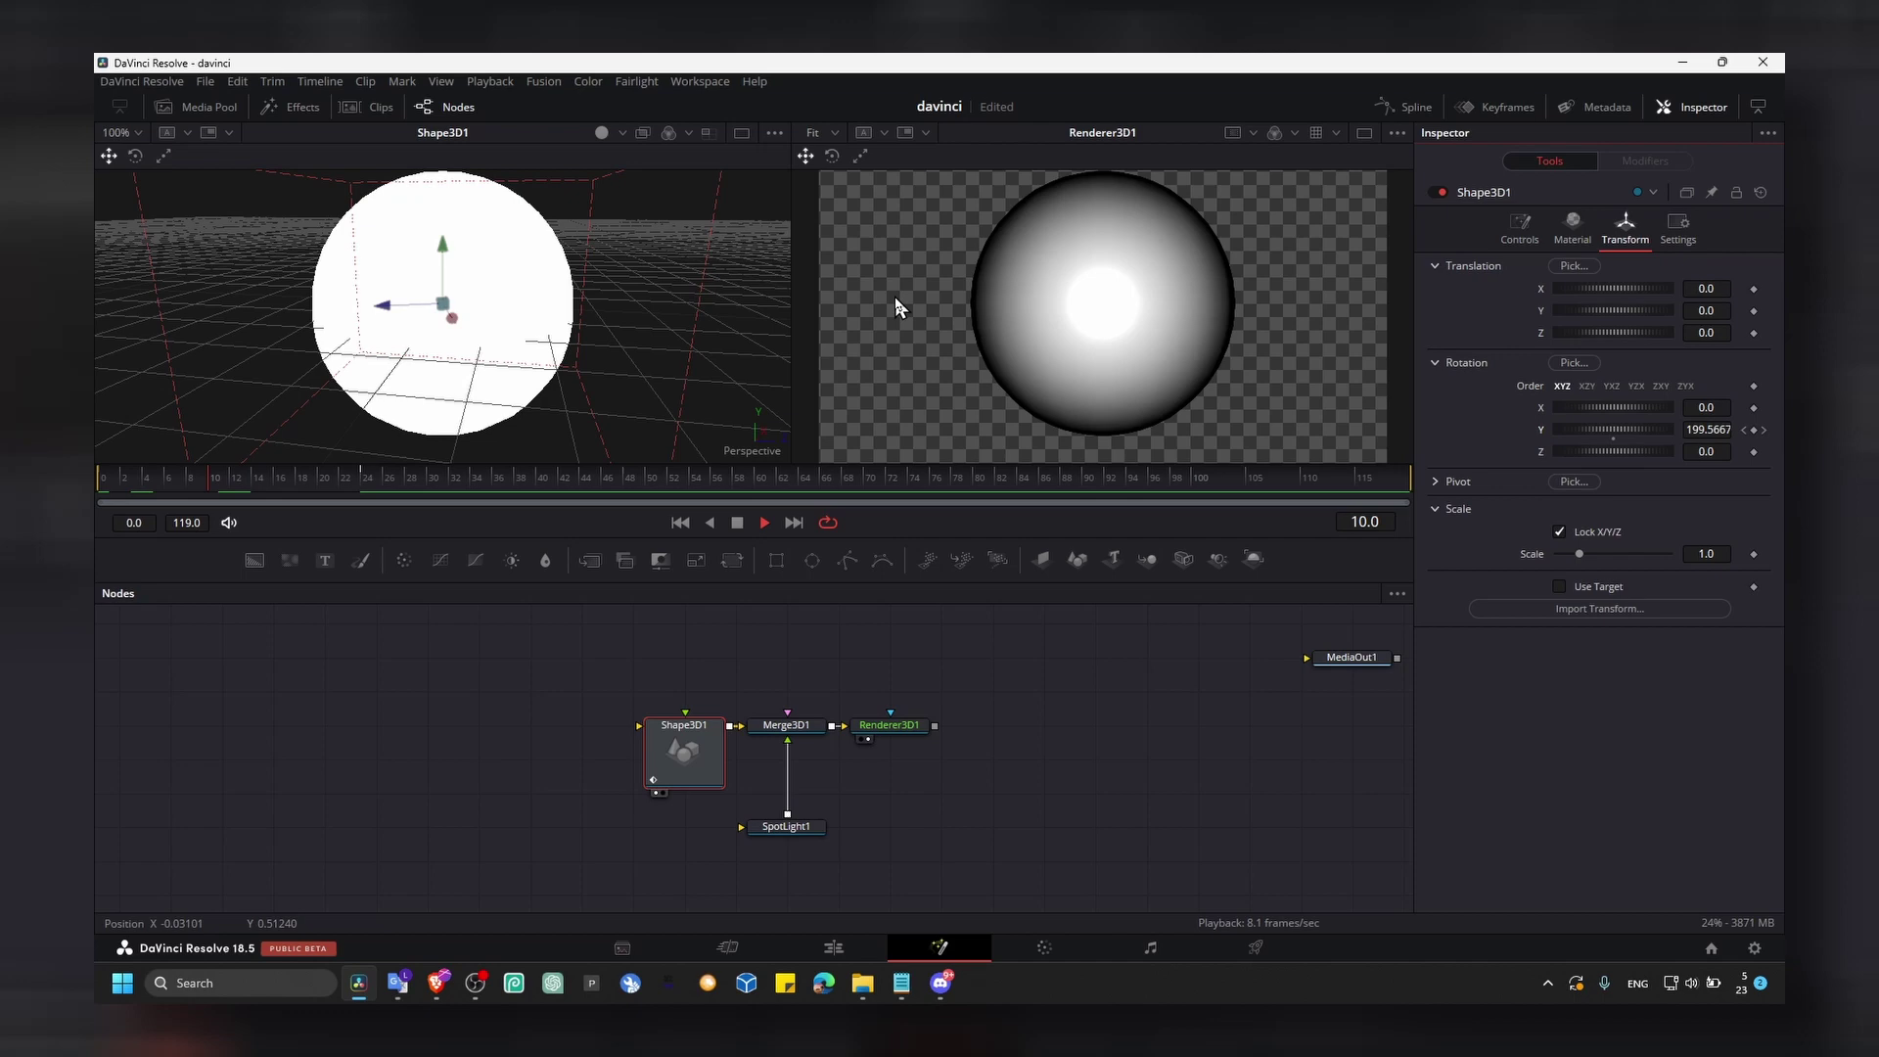
key(space)
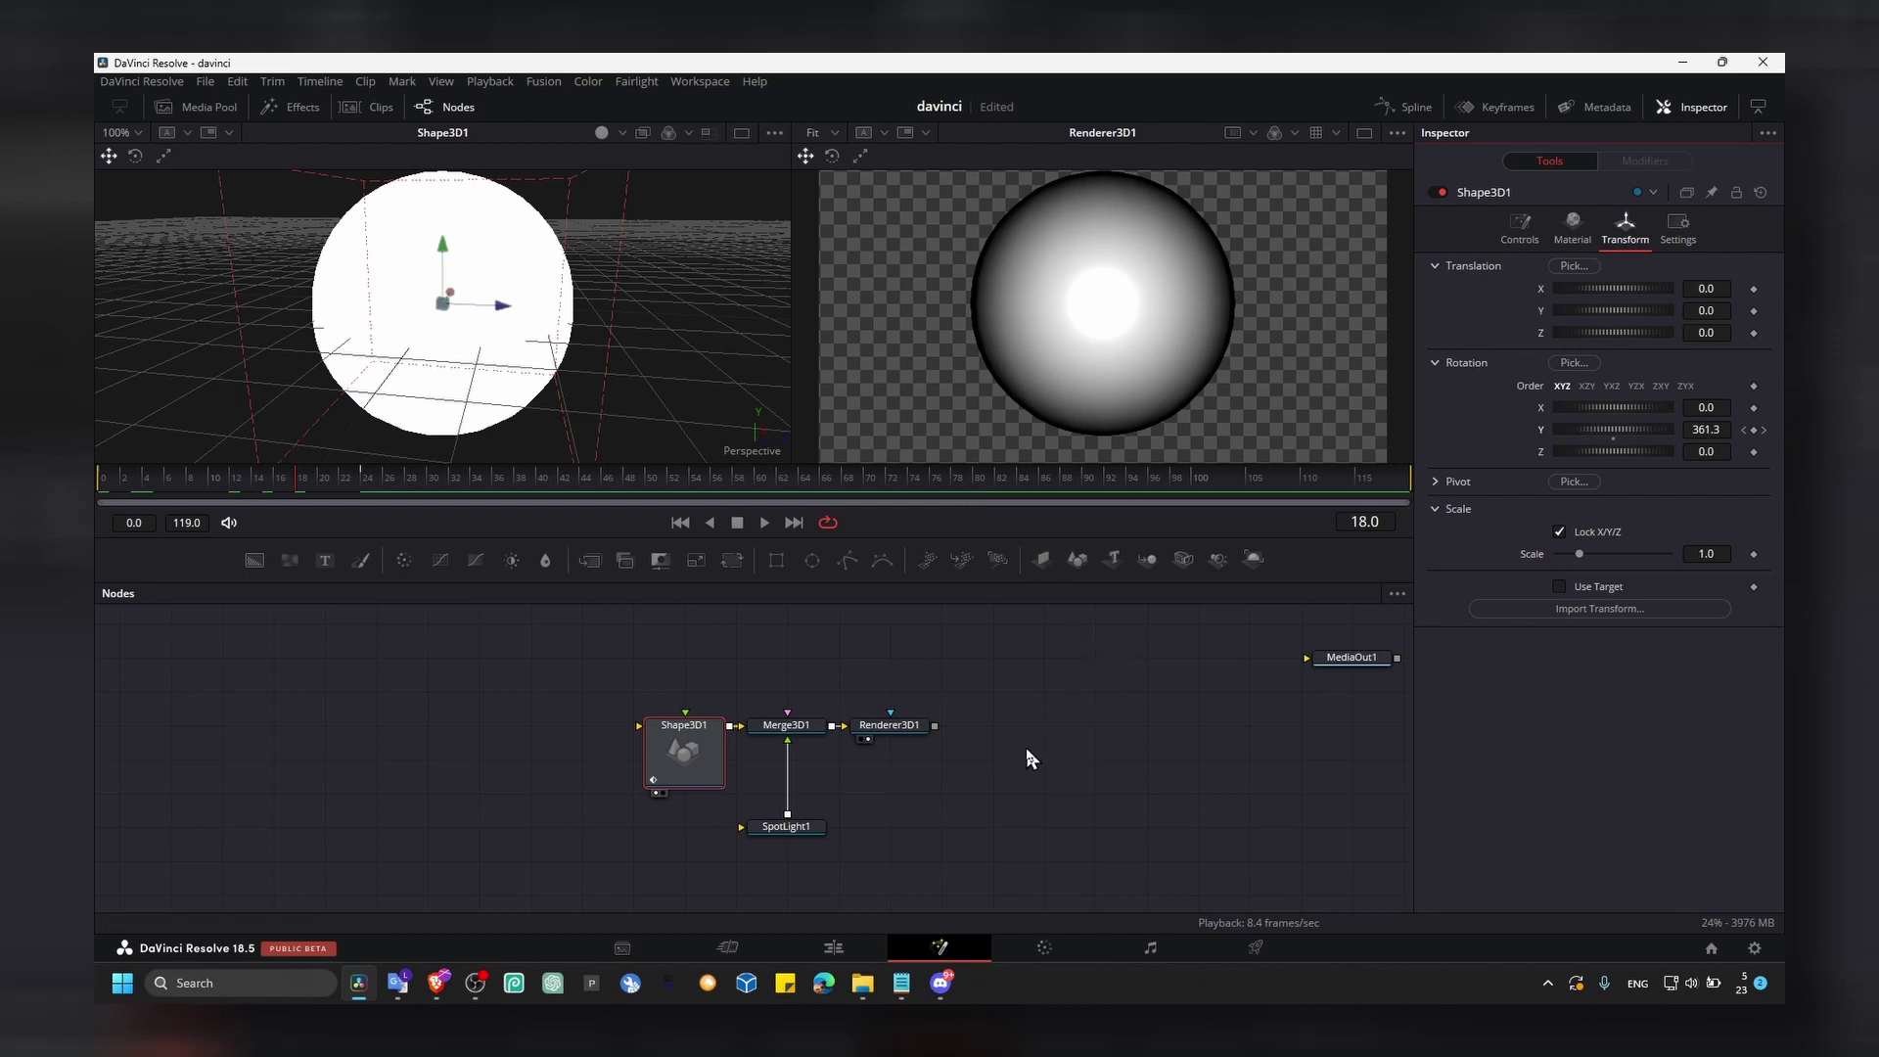
Switch to Notepad to read the note about making a rotating 3D sphere, and return to DaVinci Resolve
click(902, 982)
drag(1206, 431, 1444, 431)
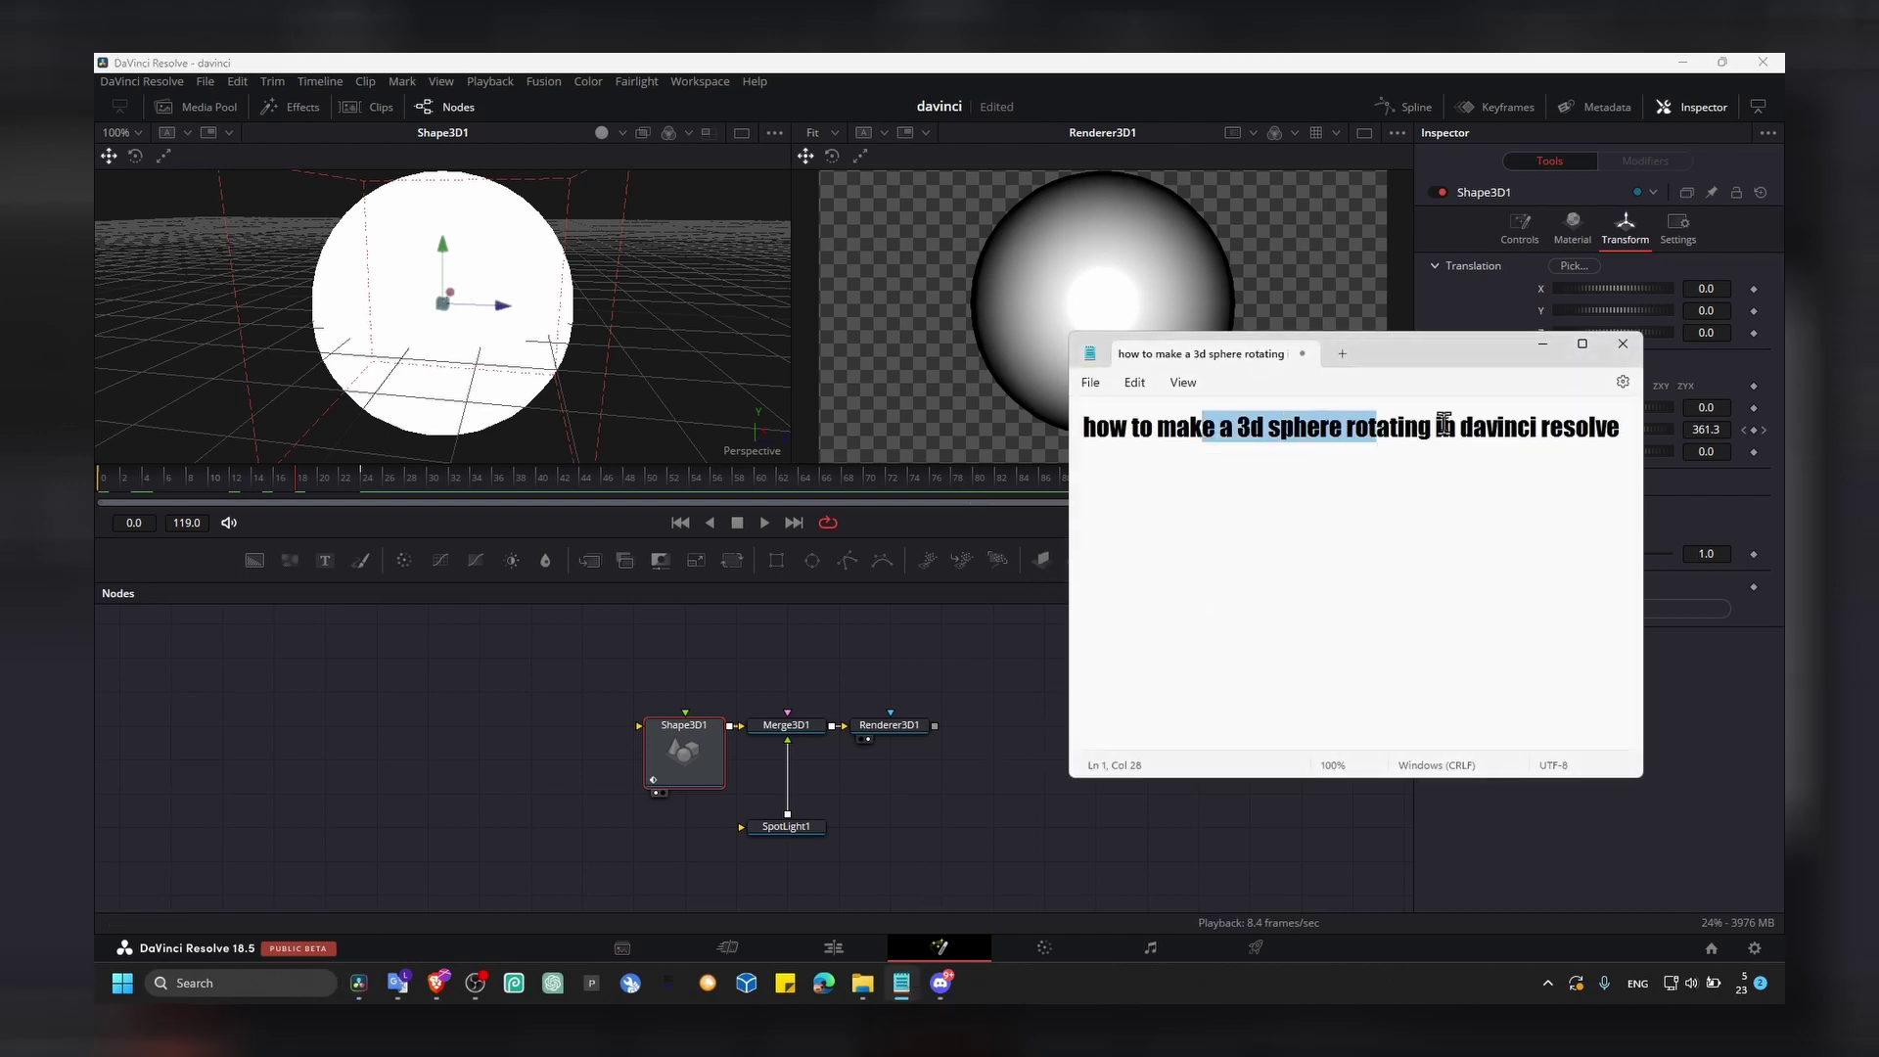
click(1440, 431)
click(1542, 348)
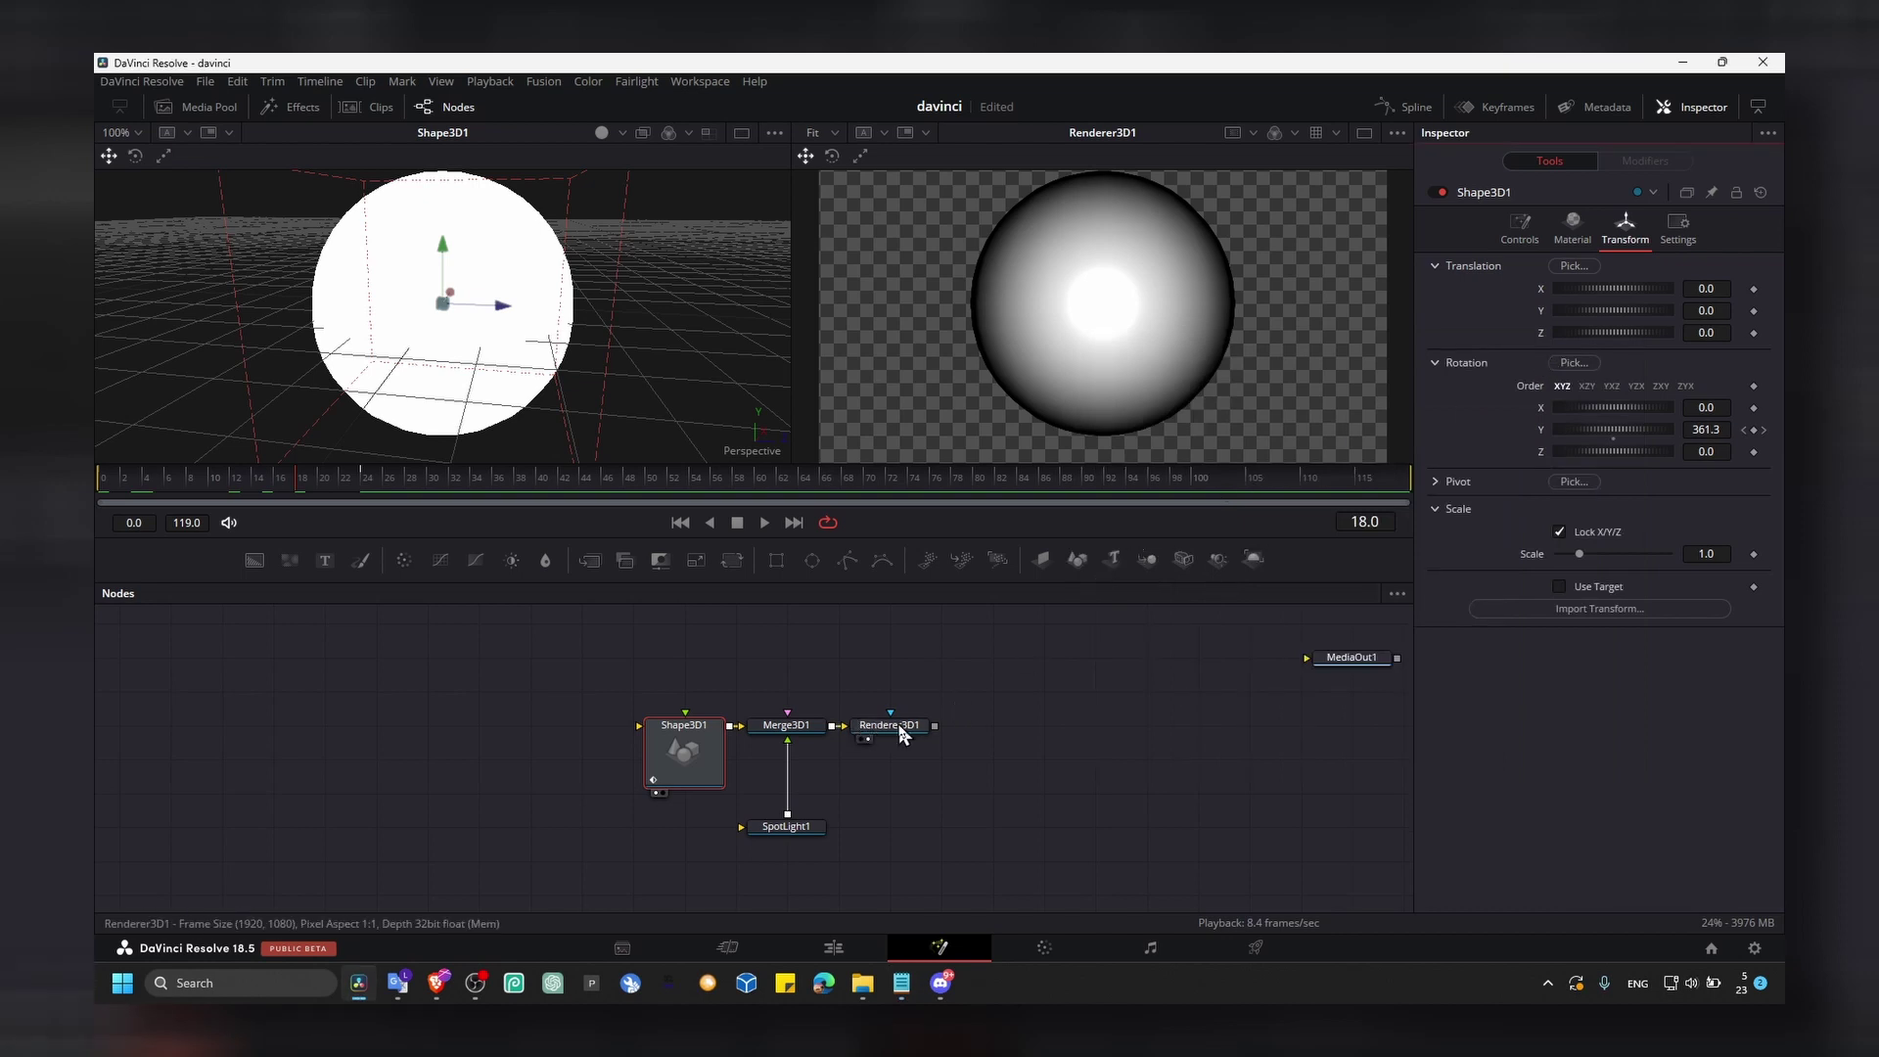
Space Renderer3D1 further from Merge3D1 and bring MediaOut1 into line beside it in the node graph
drag(933, 739, 988, 733)
click(964, 729)
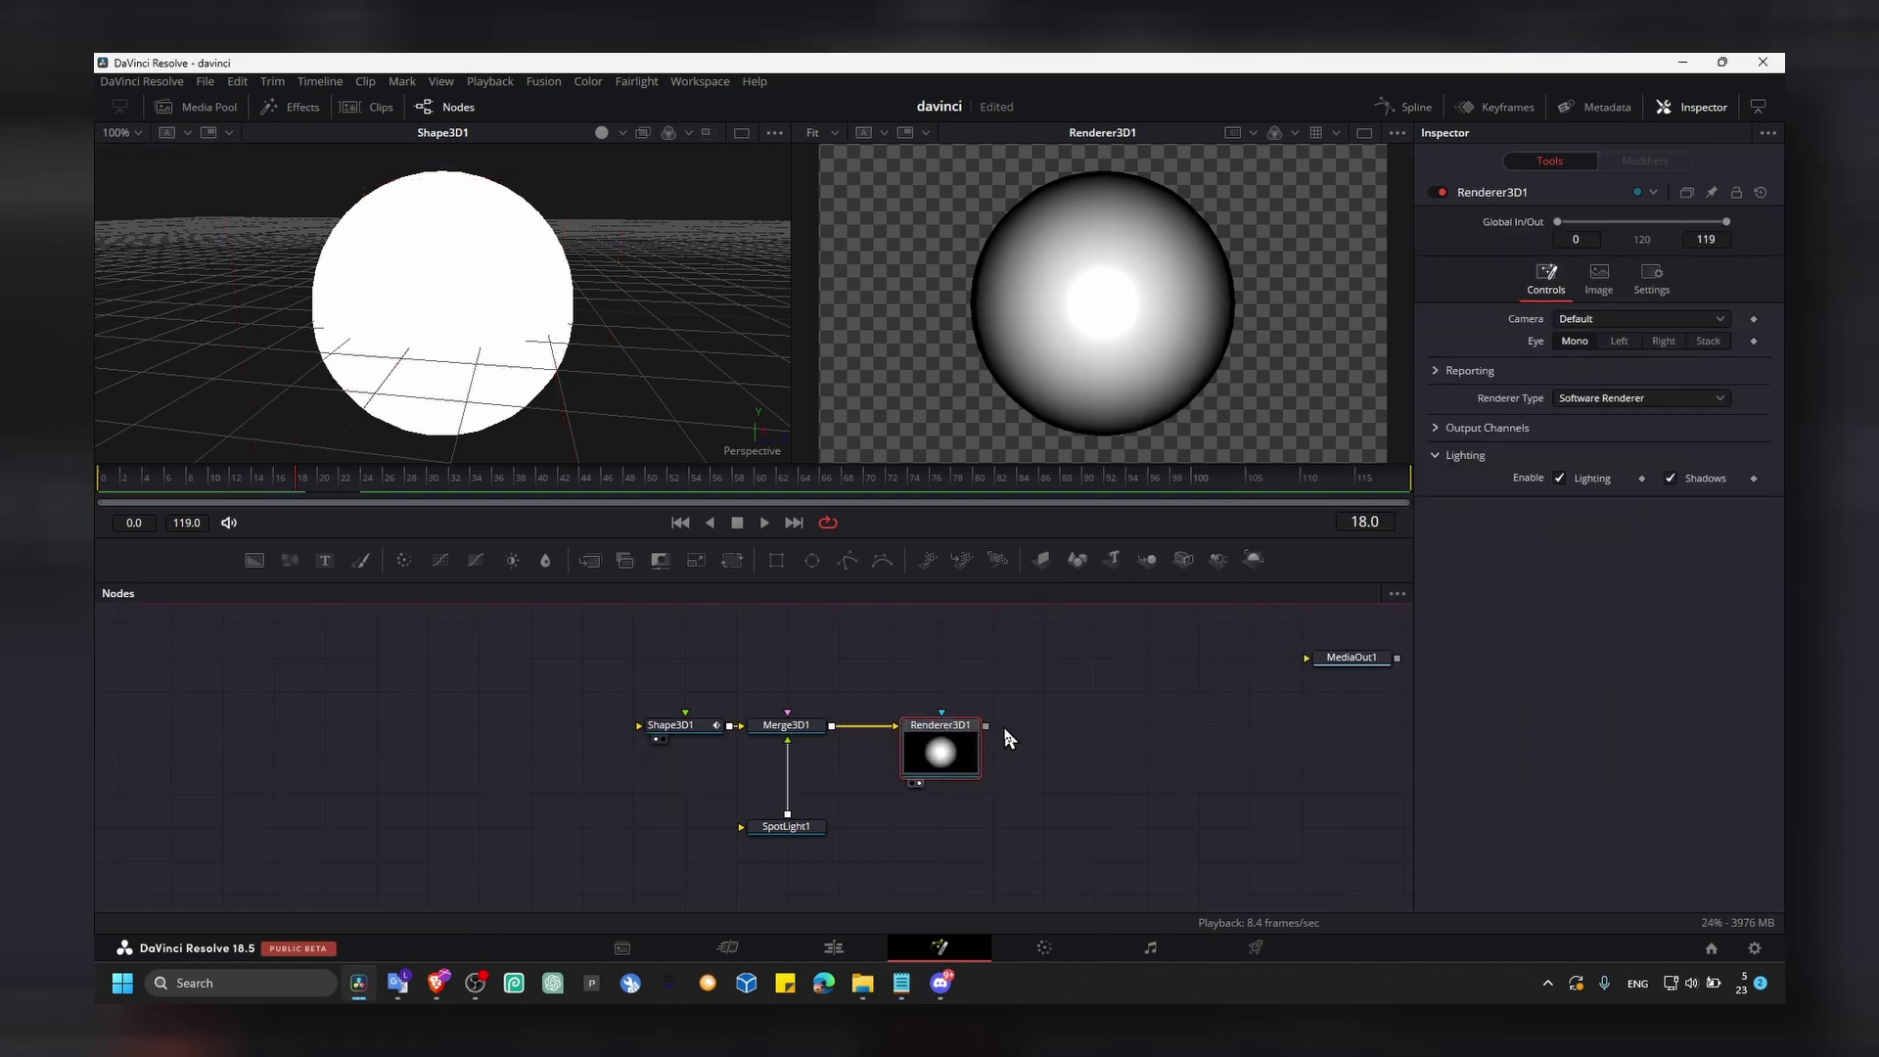
drag(1331, 666, 1127, 734)
drag(987, 726, 1000, 739)
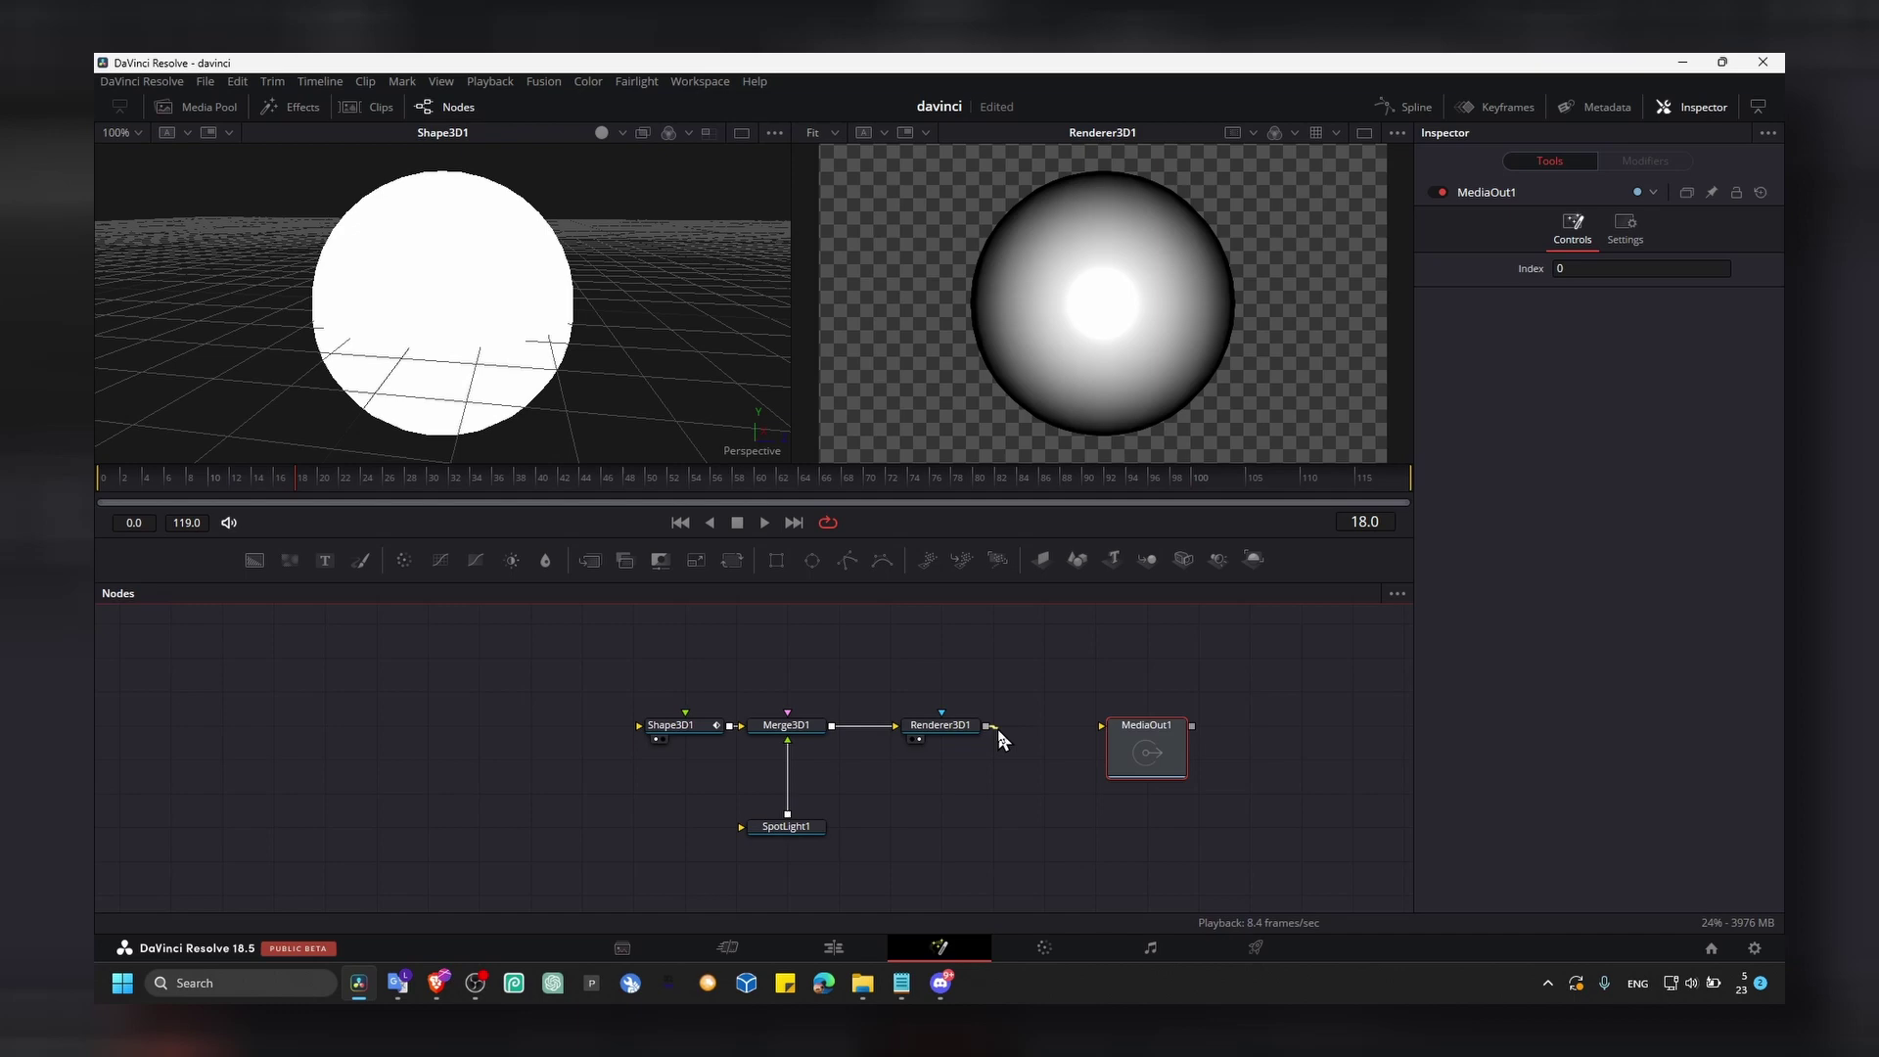
Check how the composition clip appears on the Edit page without a MediaOut1 connection, and return to the Fusion page
drag(1051, 672, 631, 874)
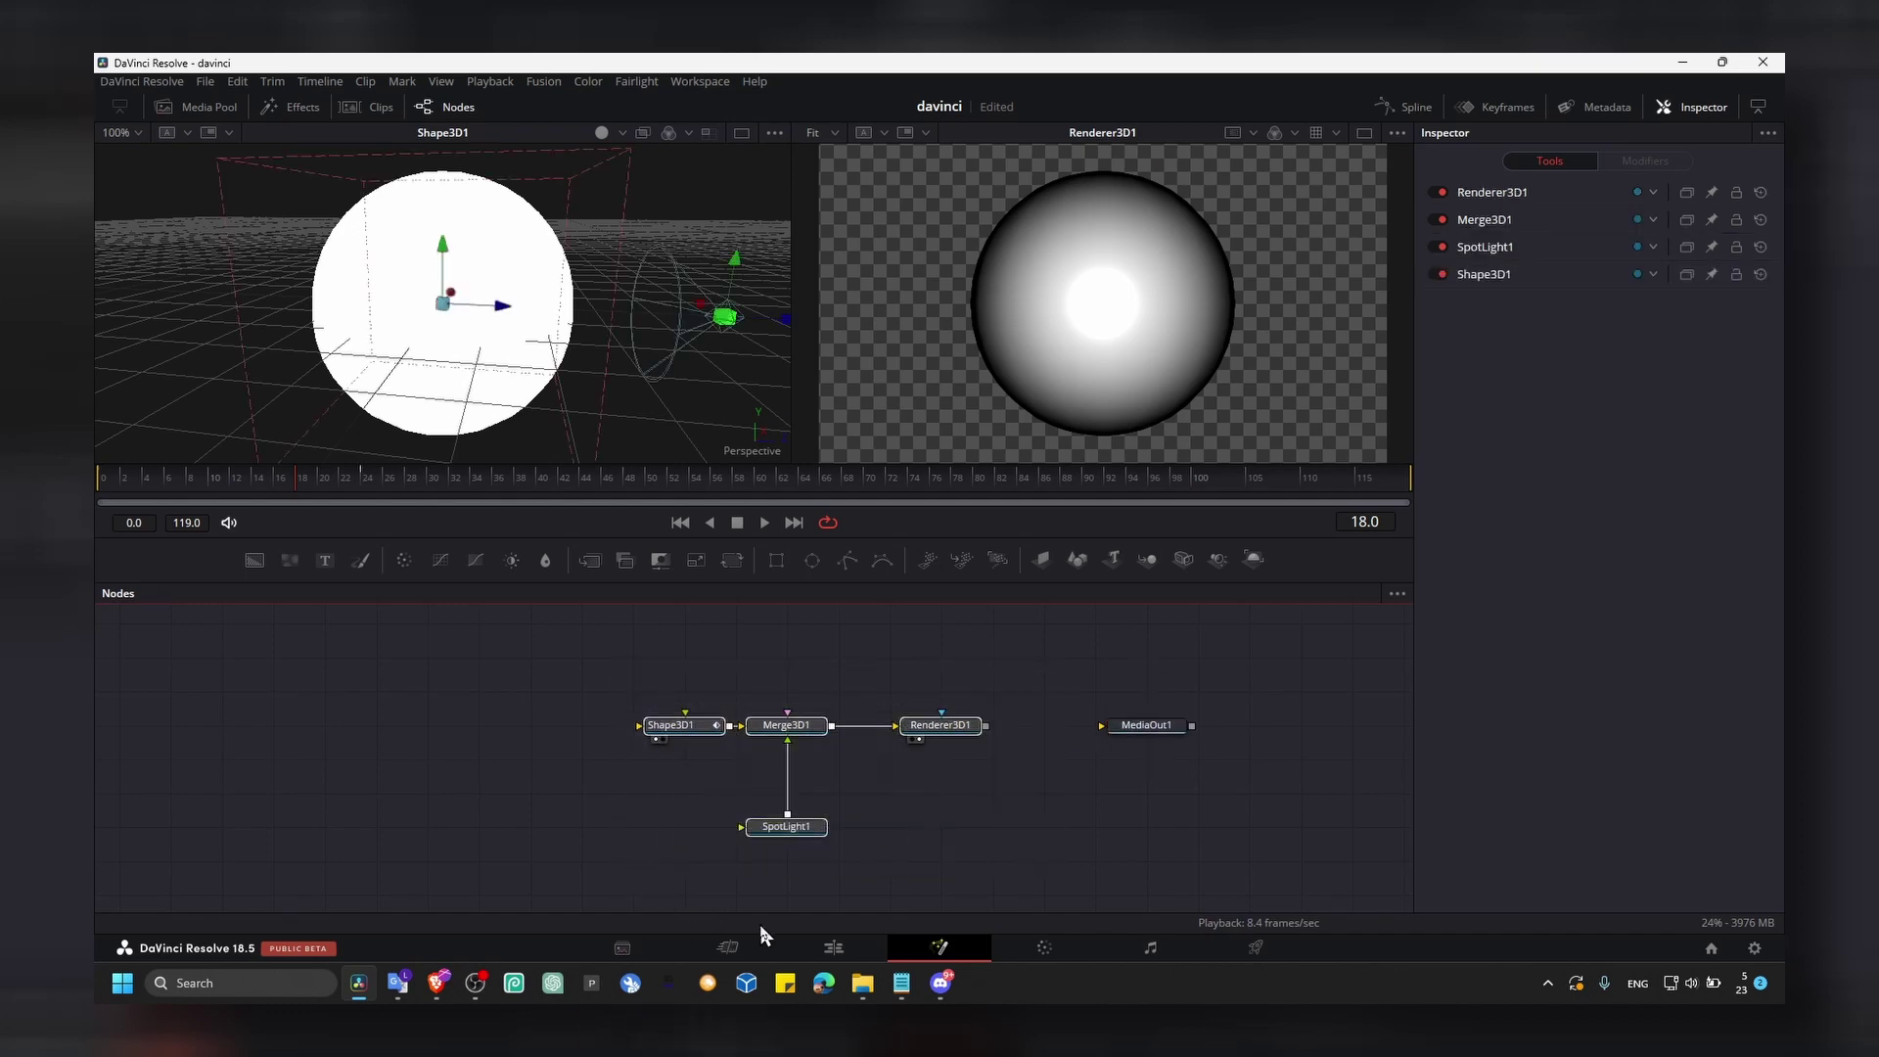
click(833, 946)
drag(1120, 673, 1139, 637)
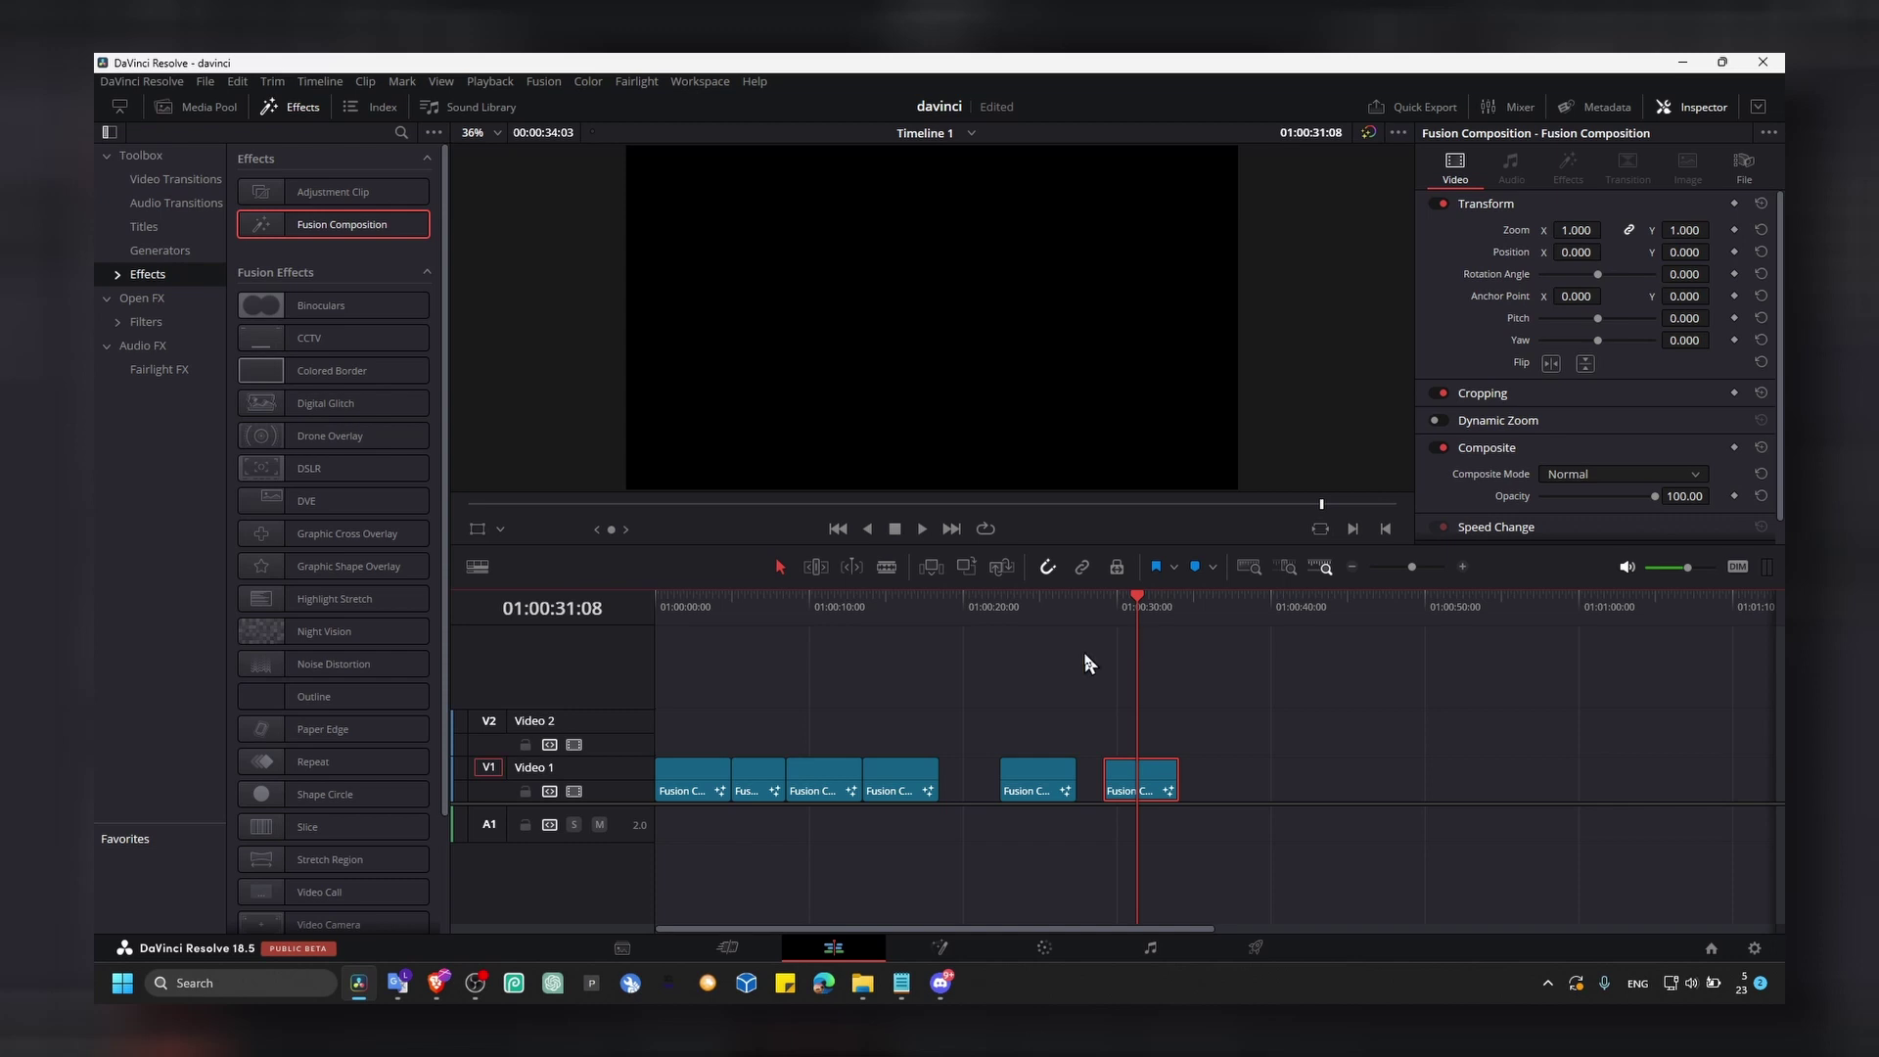
click(939, 946)
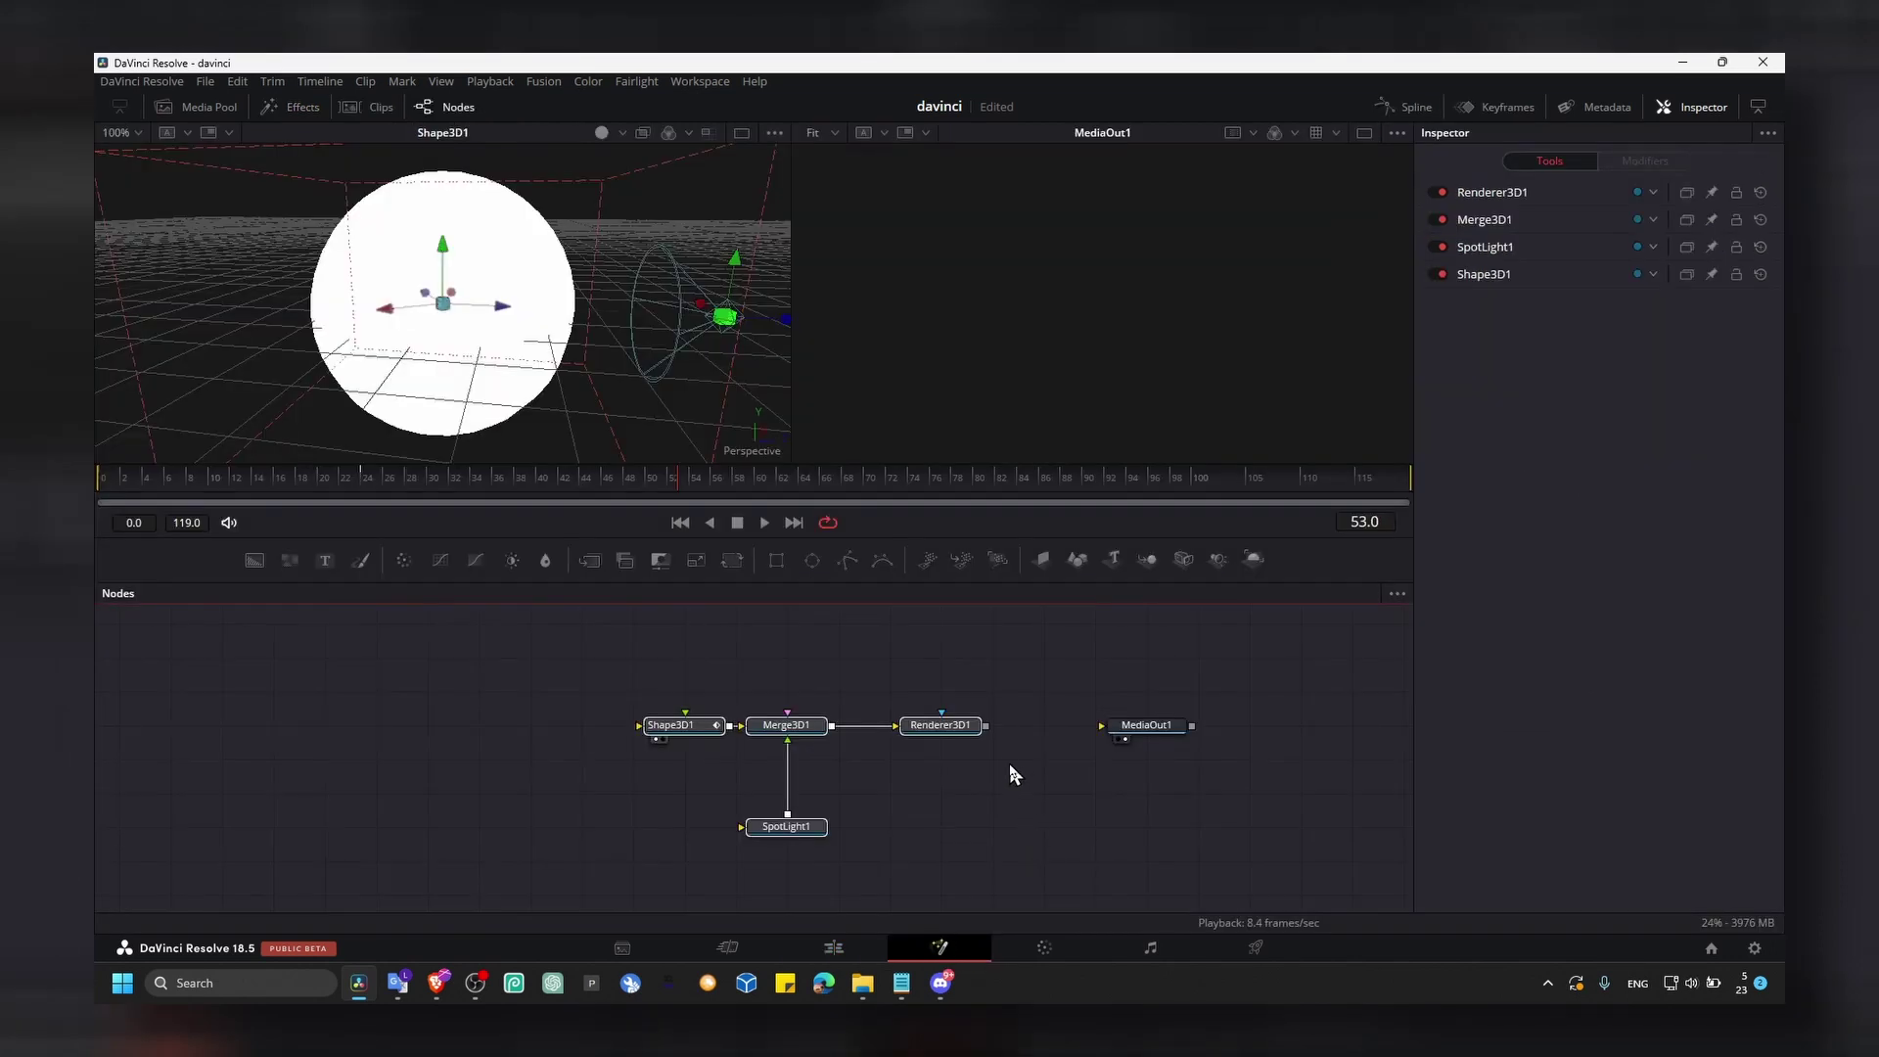
Connect Renderer3D1's output to MediaOut1 and preview the composition clip in the Edit page timeline
click(945, 726)
drag(986, 726, 1095, 736)
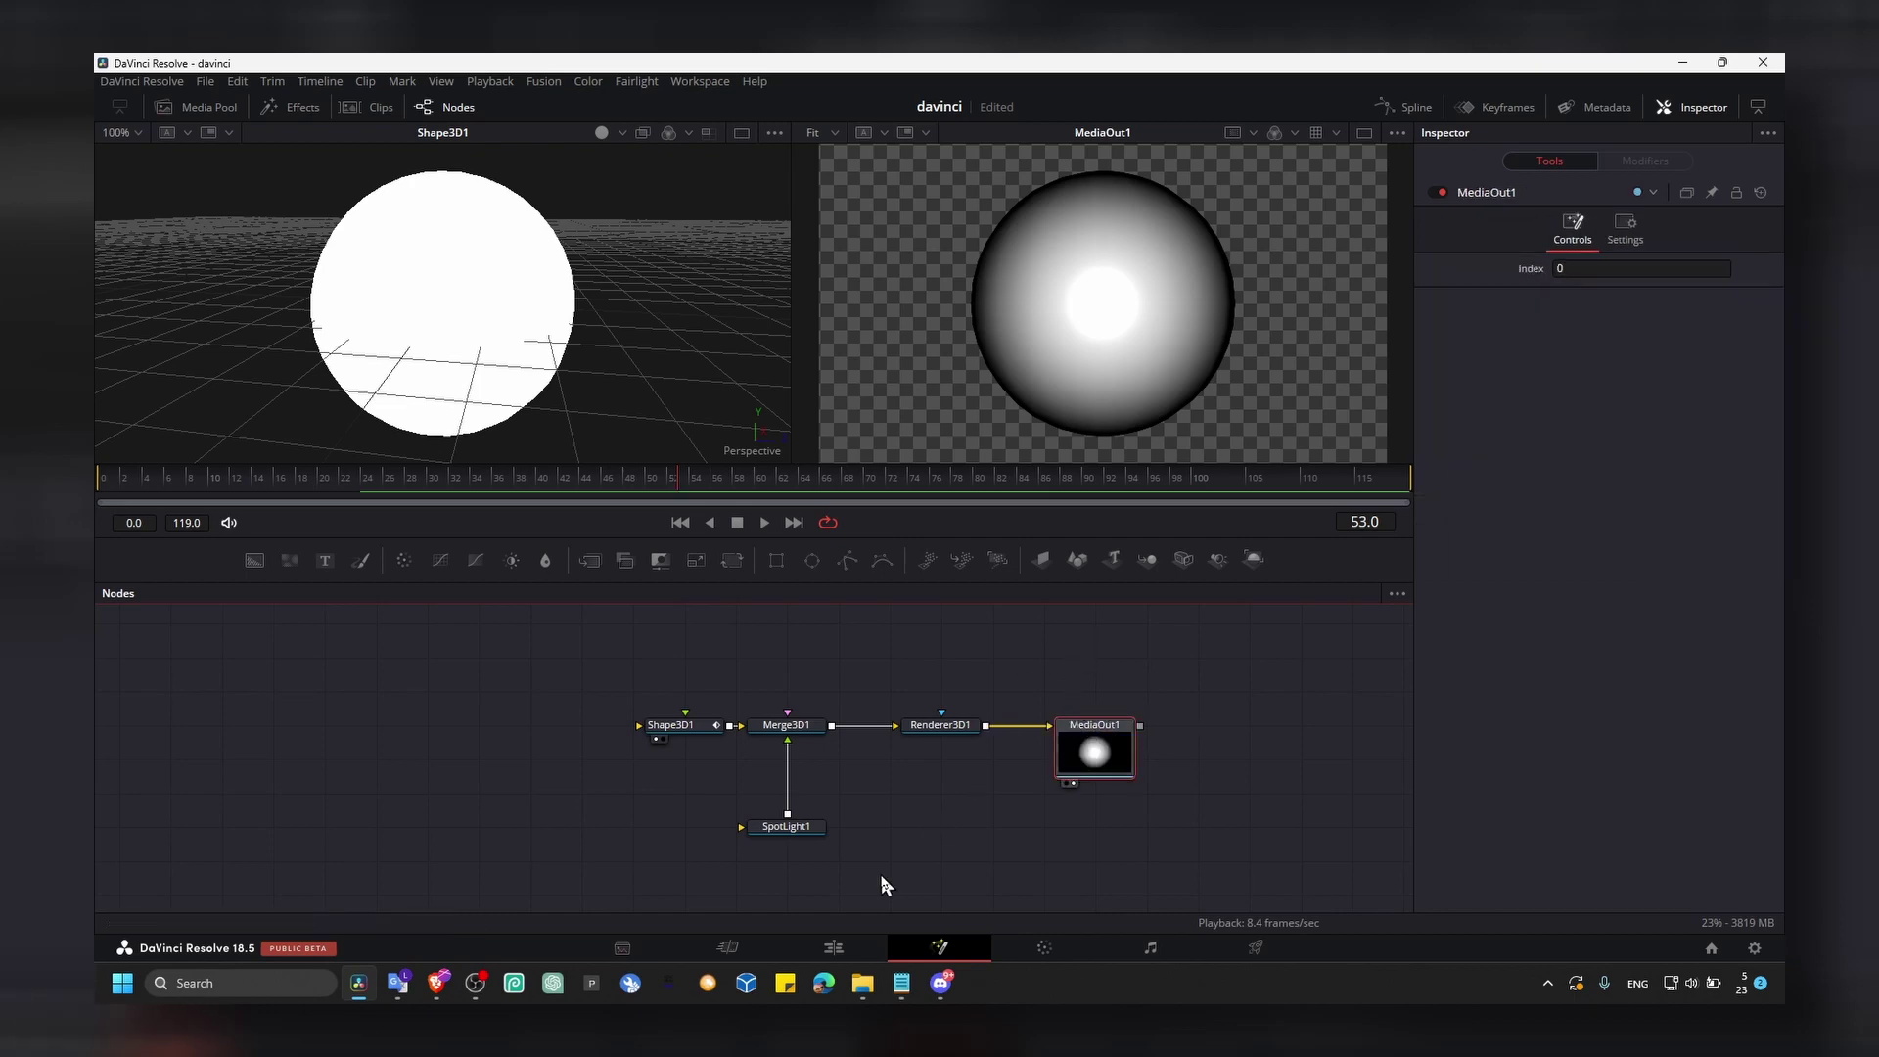
click(876, 941)
drag(1205, 642, 1101, 851)
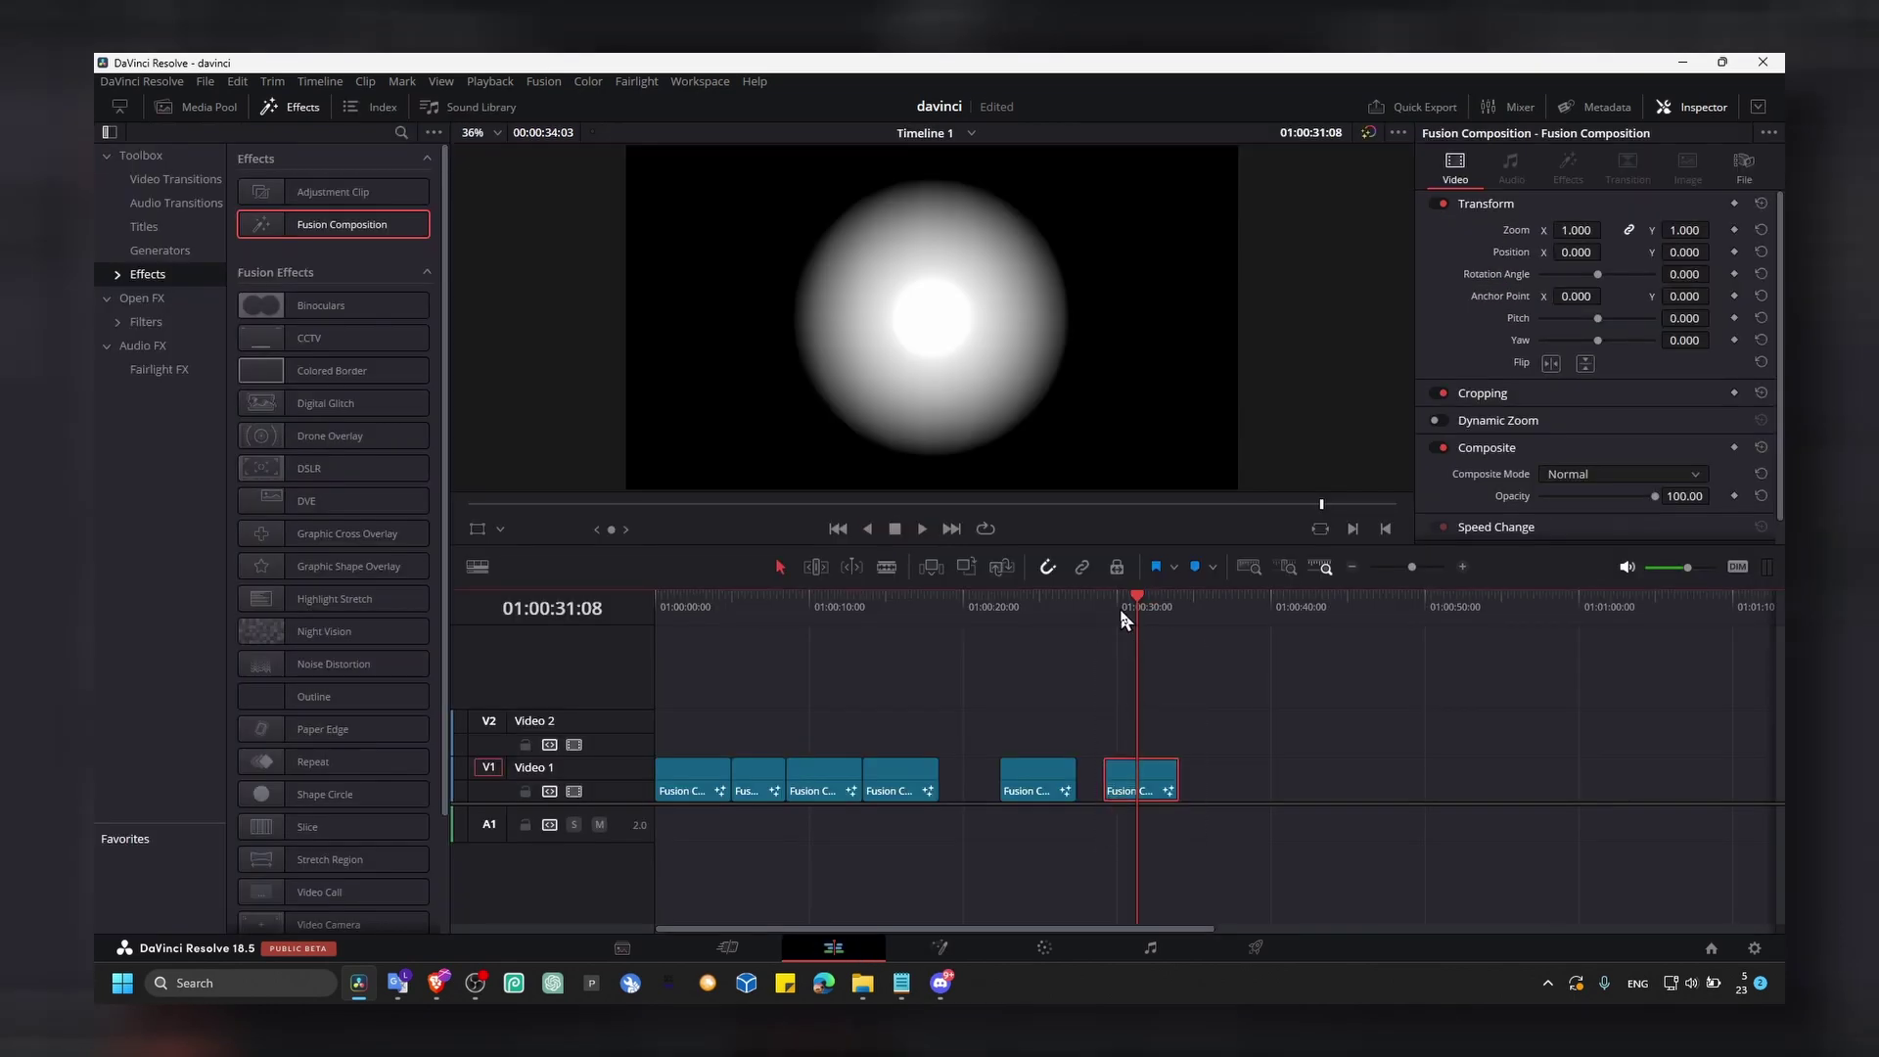
click(1110, 601)
click(1141, 601)
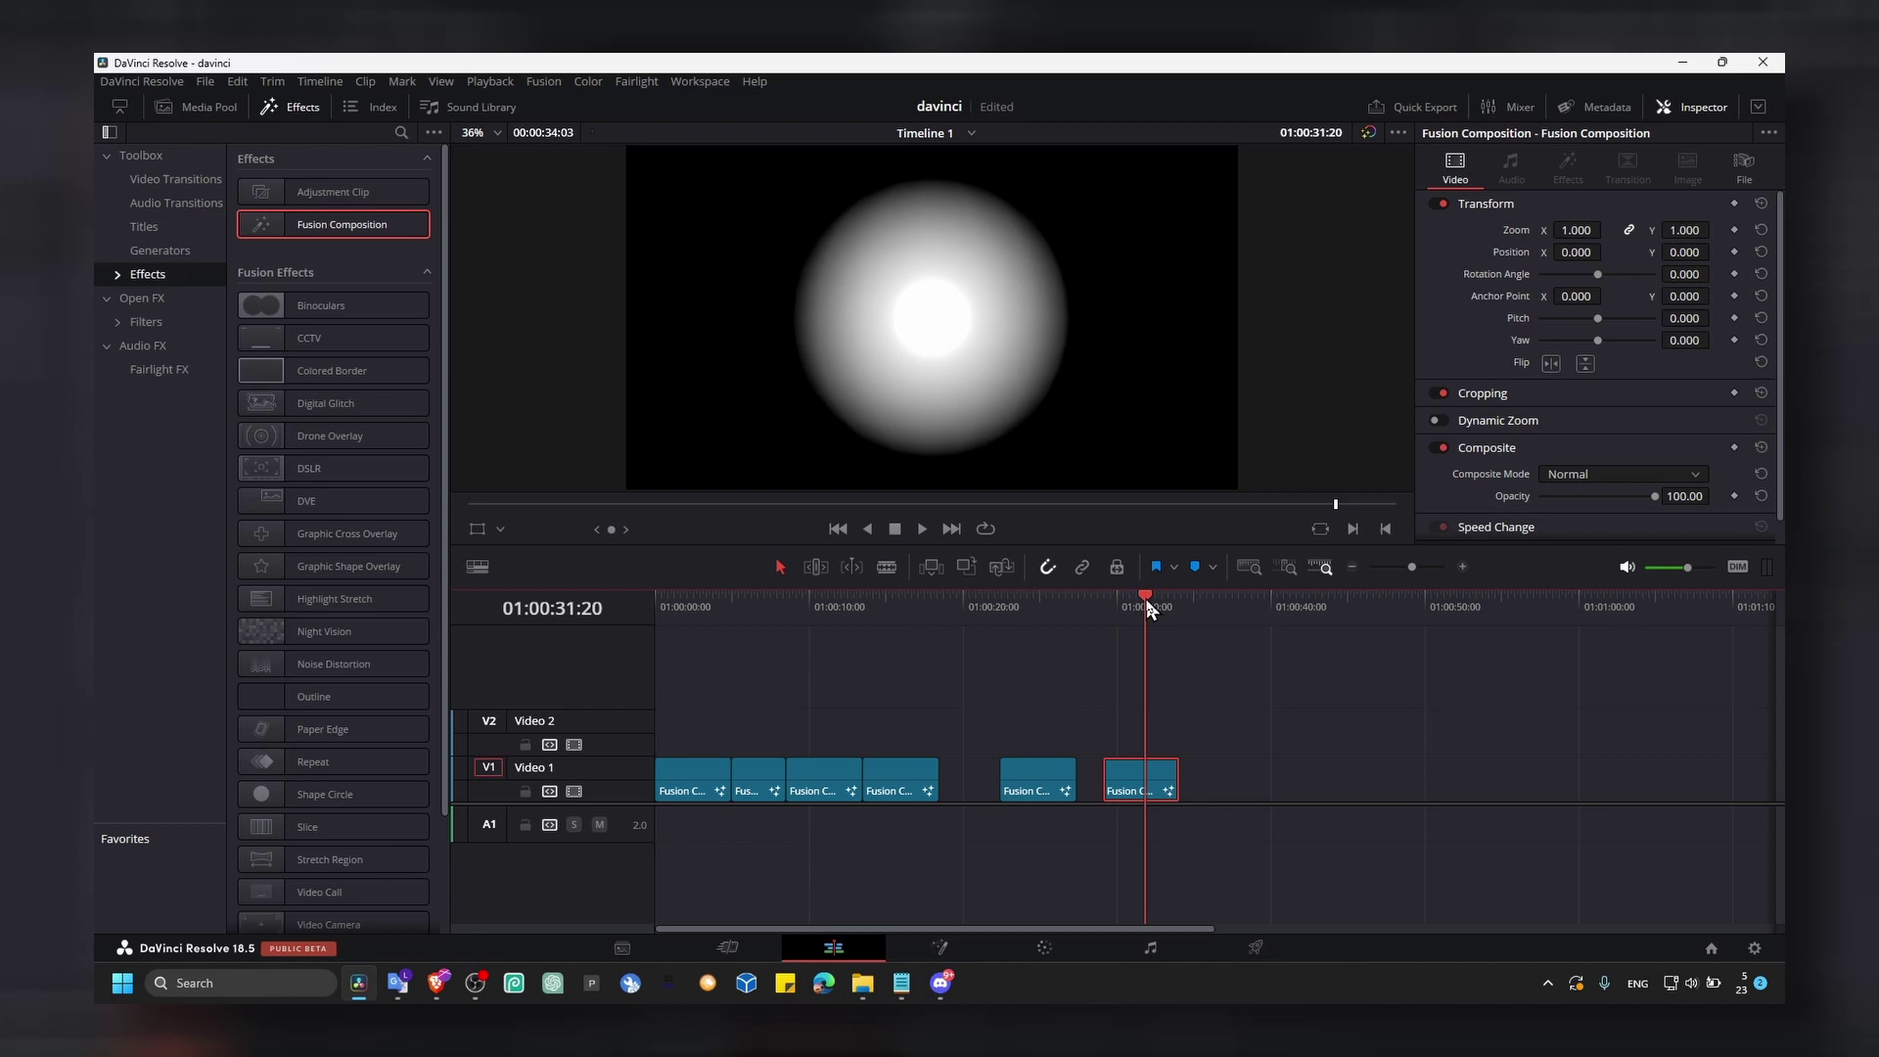
Add a Solid Color generator on Video 1 beneath the sphere clip, moved up to Video 2, and colour it green (#55ff00)
click(160, 250)
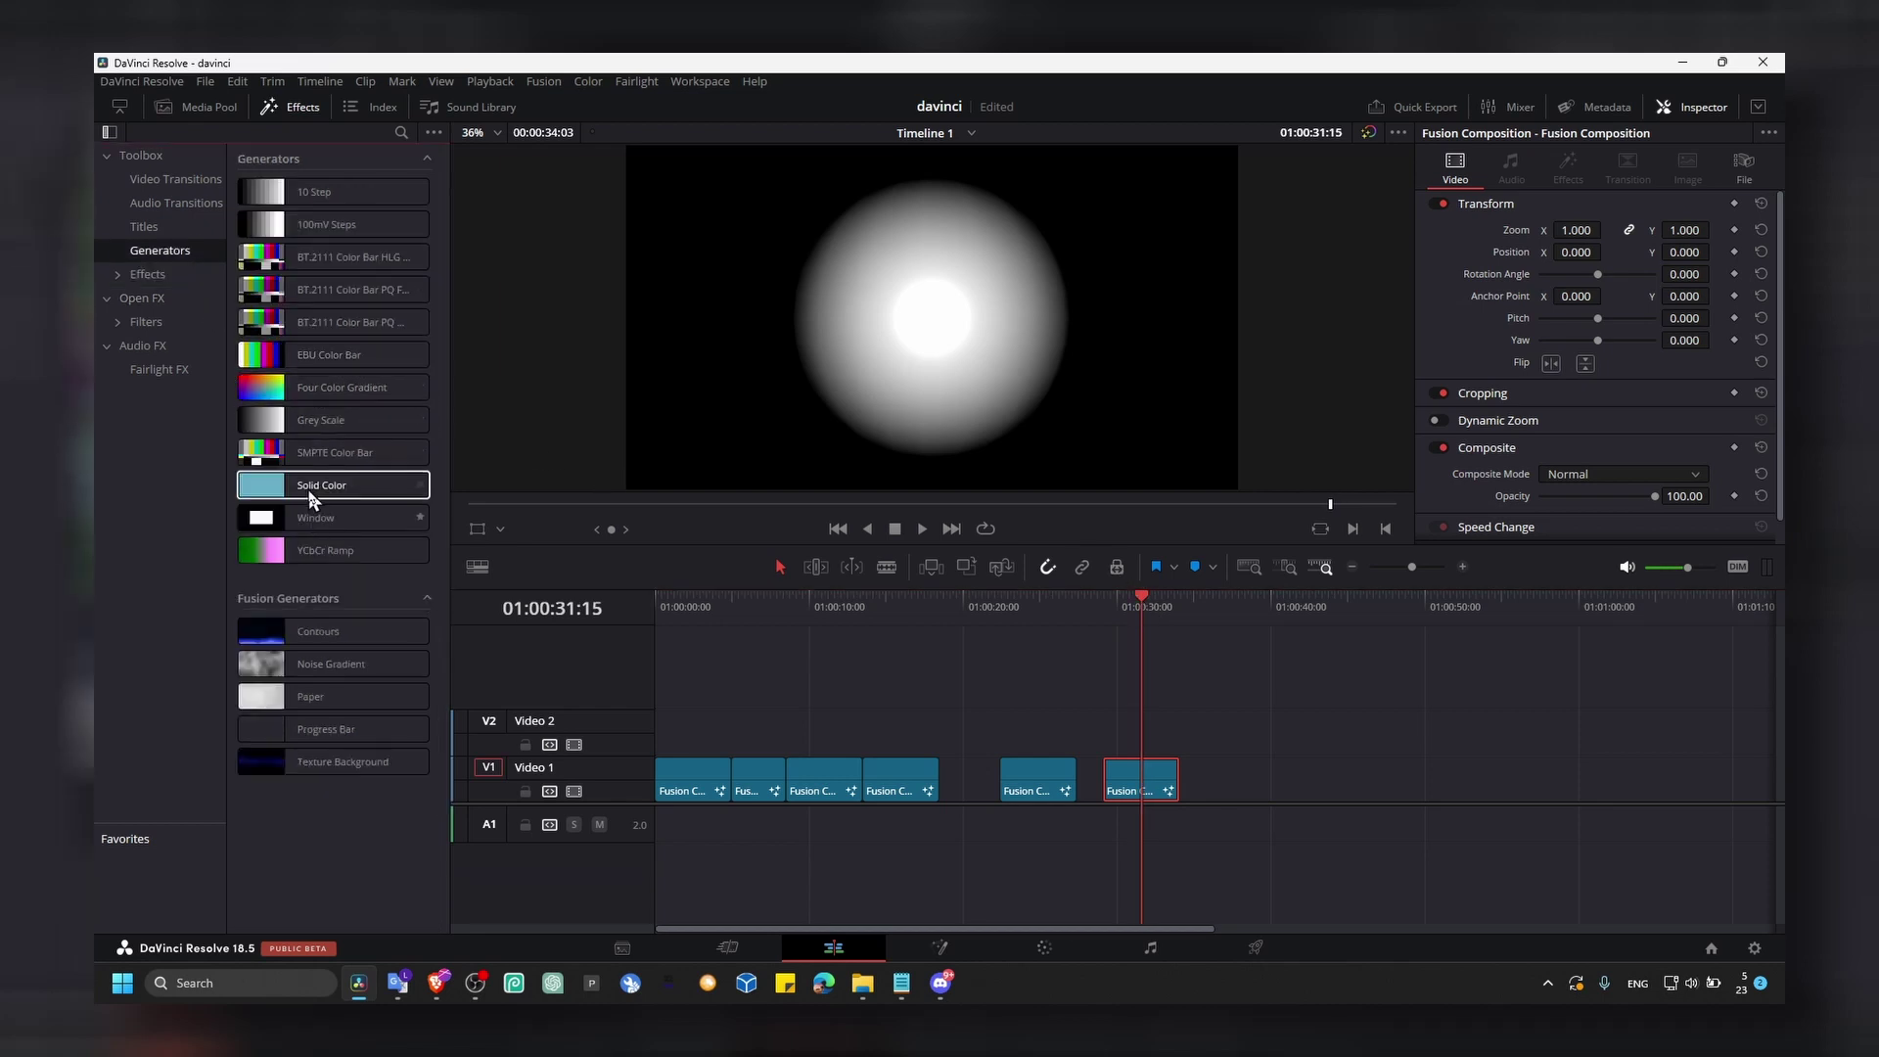
drag(322, 484, 1221, 744)
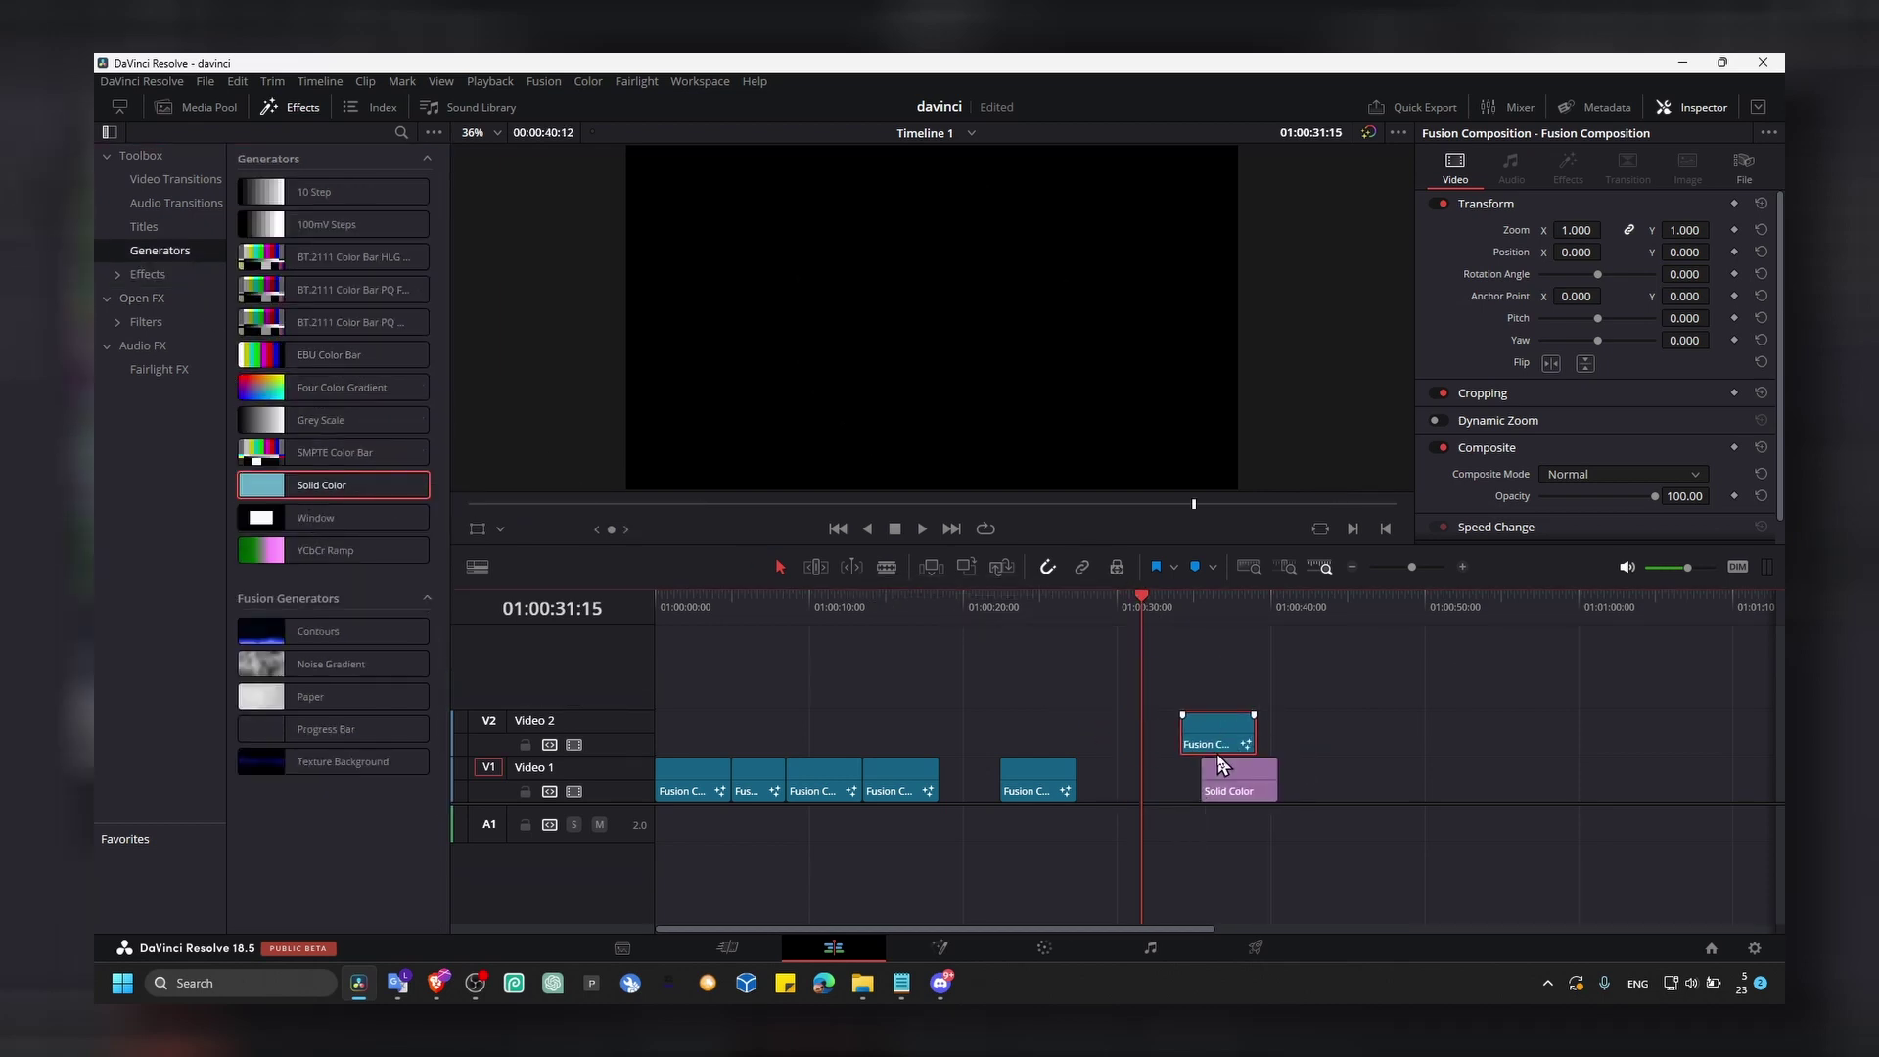
click(1555, 270)
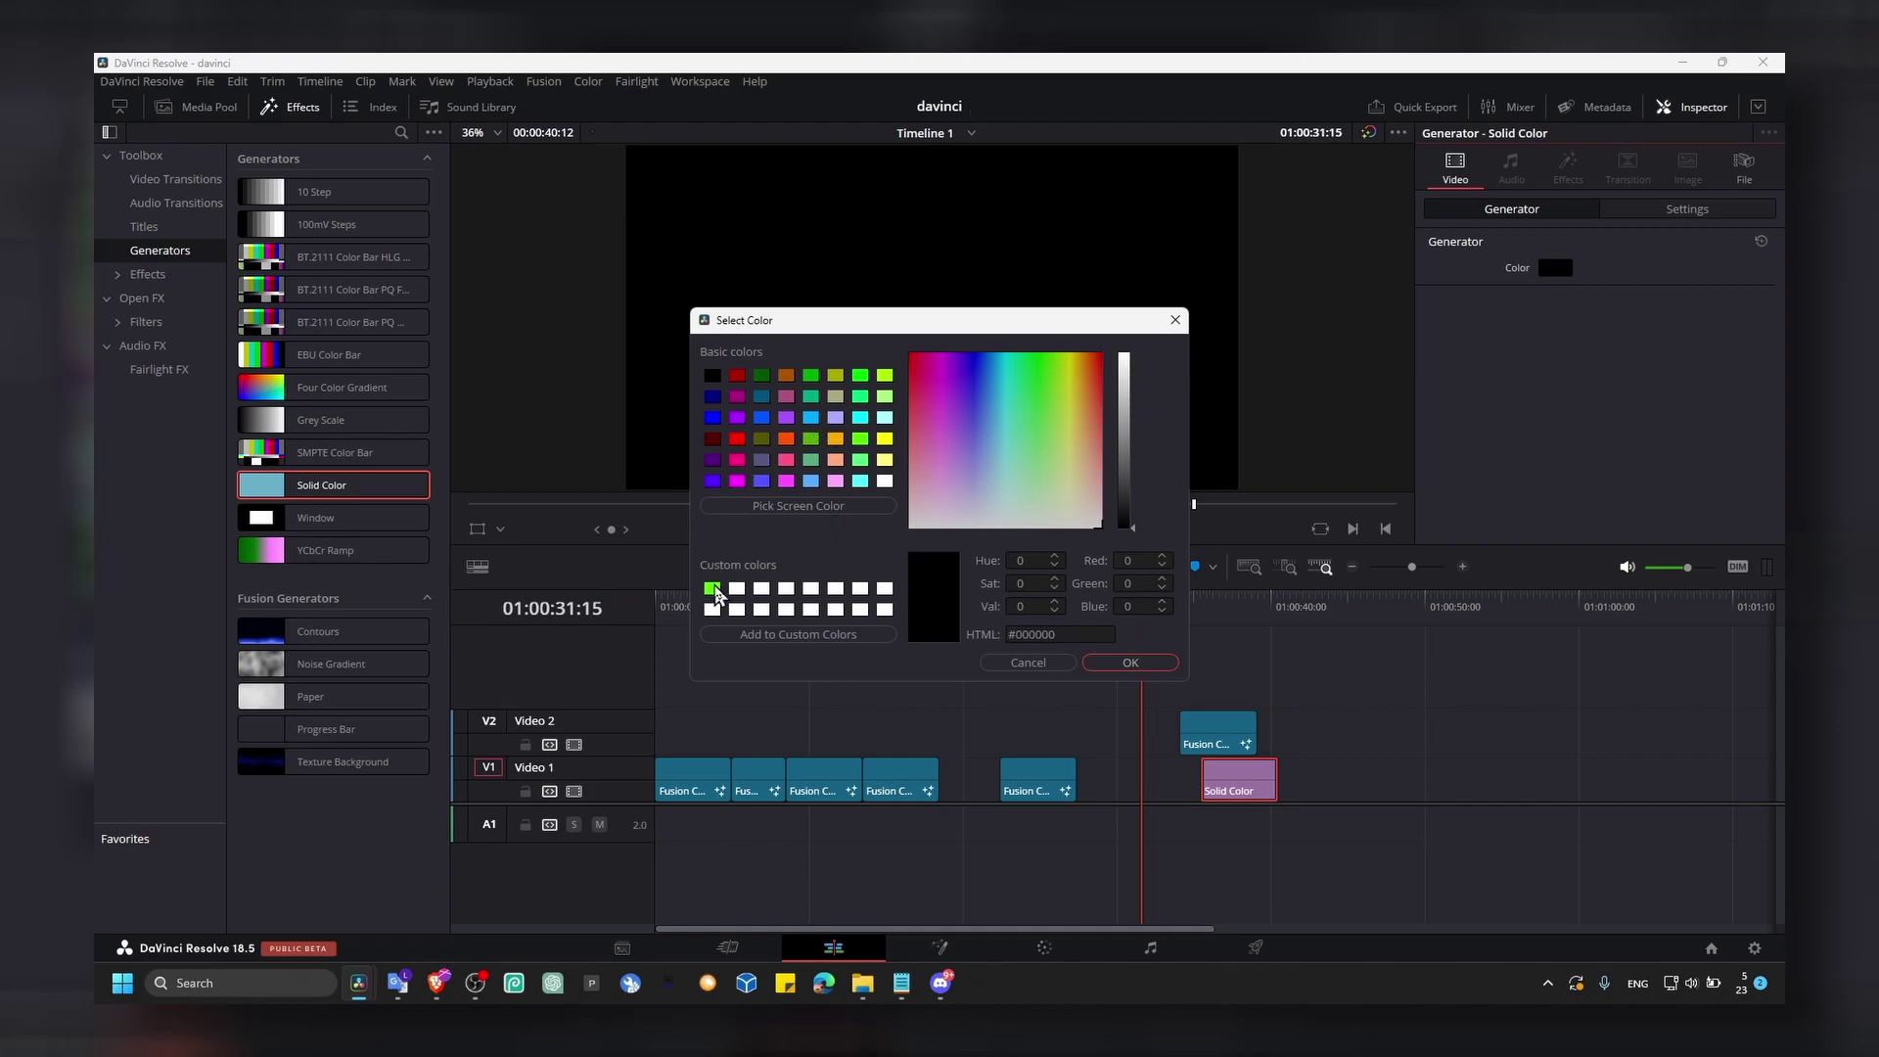
click(739, 480)
click(1107, 671)
Preview the sphere over the green background and align the sphere clip with the Solid Color clip beneath it
click(1220, 601)
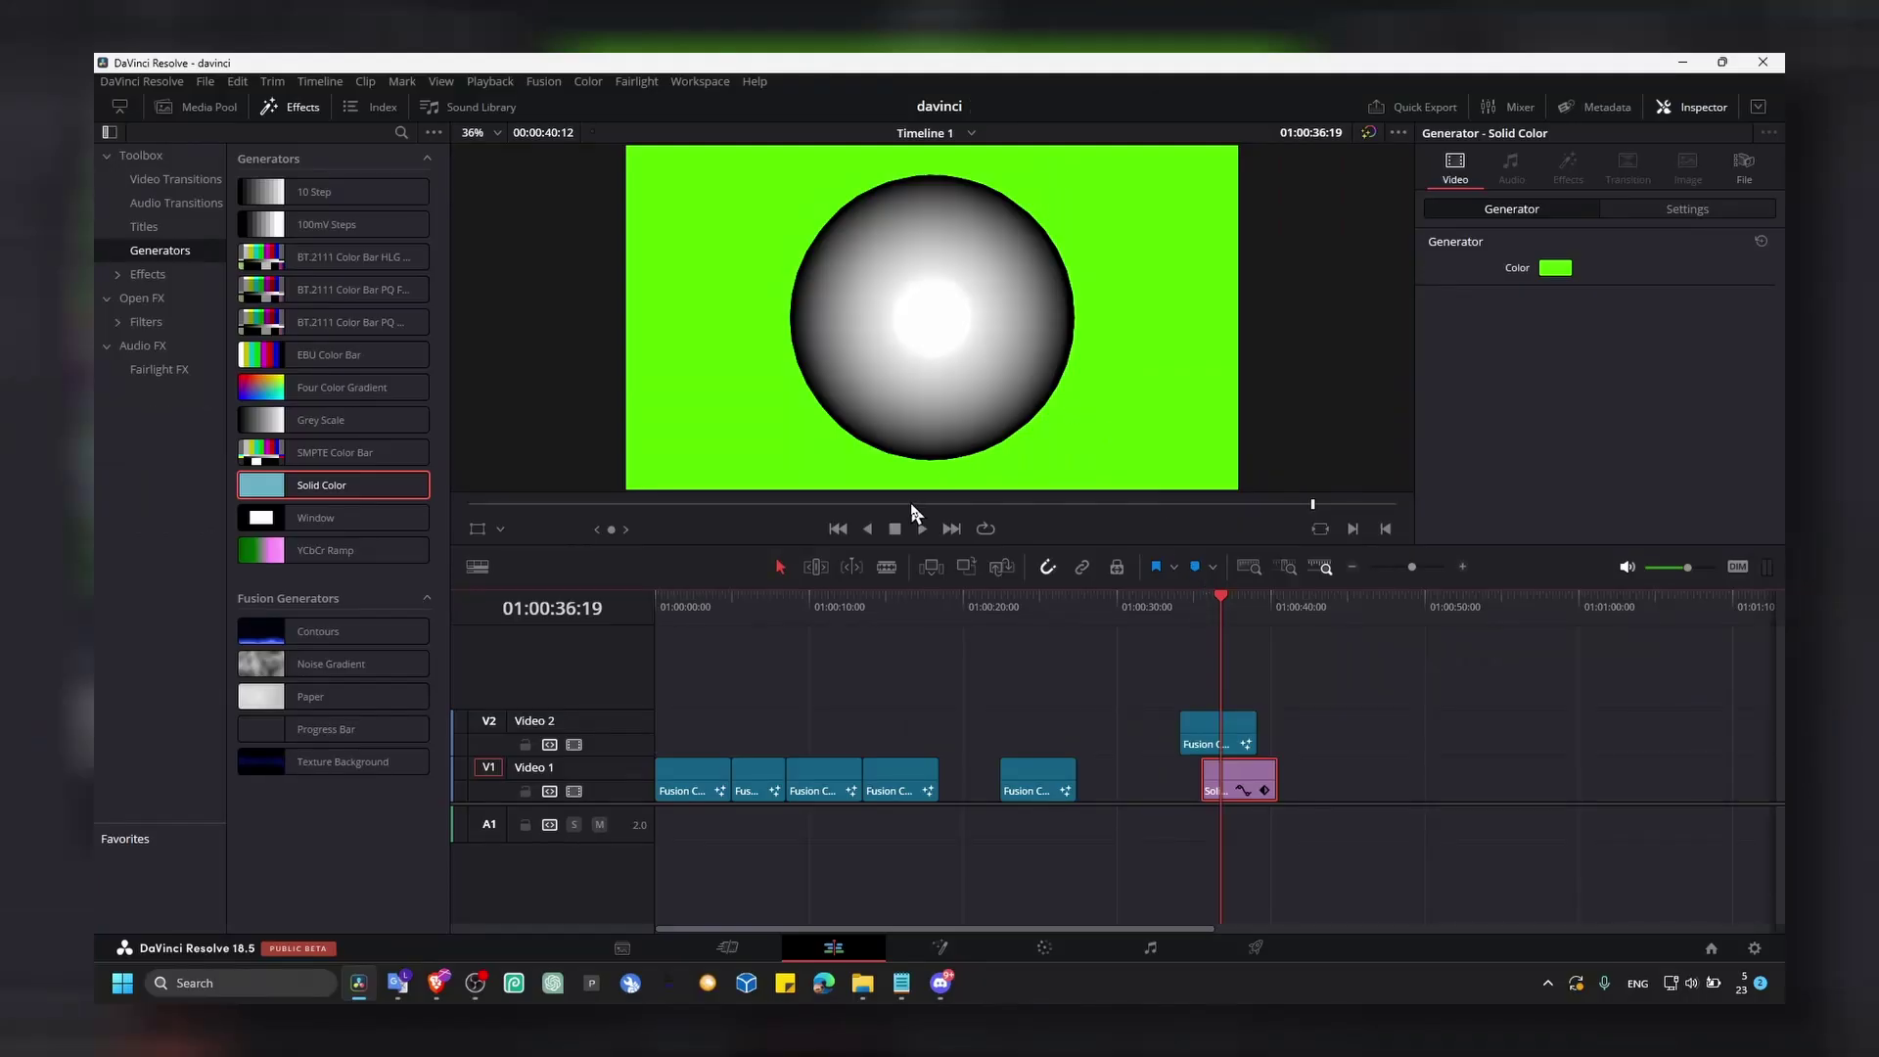
drag(911, 505, 1234, 505)
key(space)
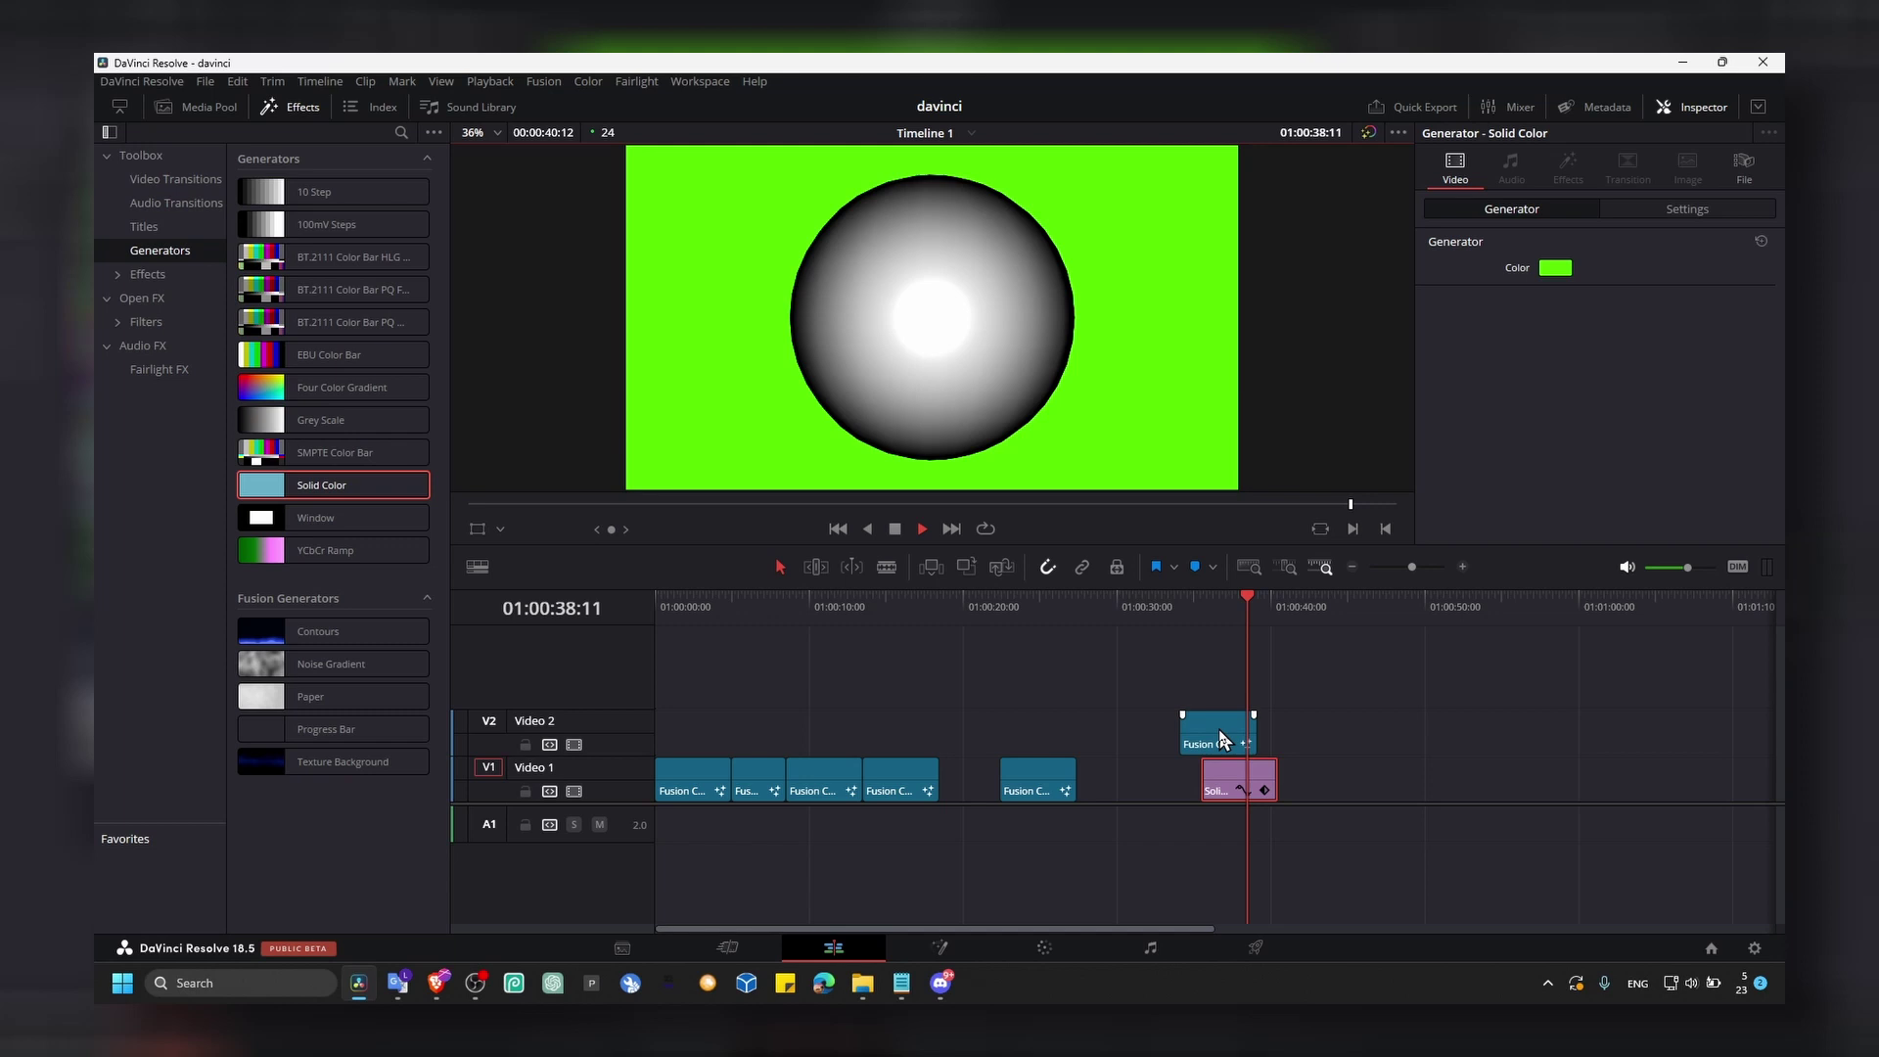
click(1223, 732)
click(1206, 607)
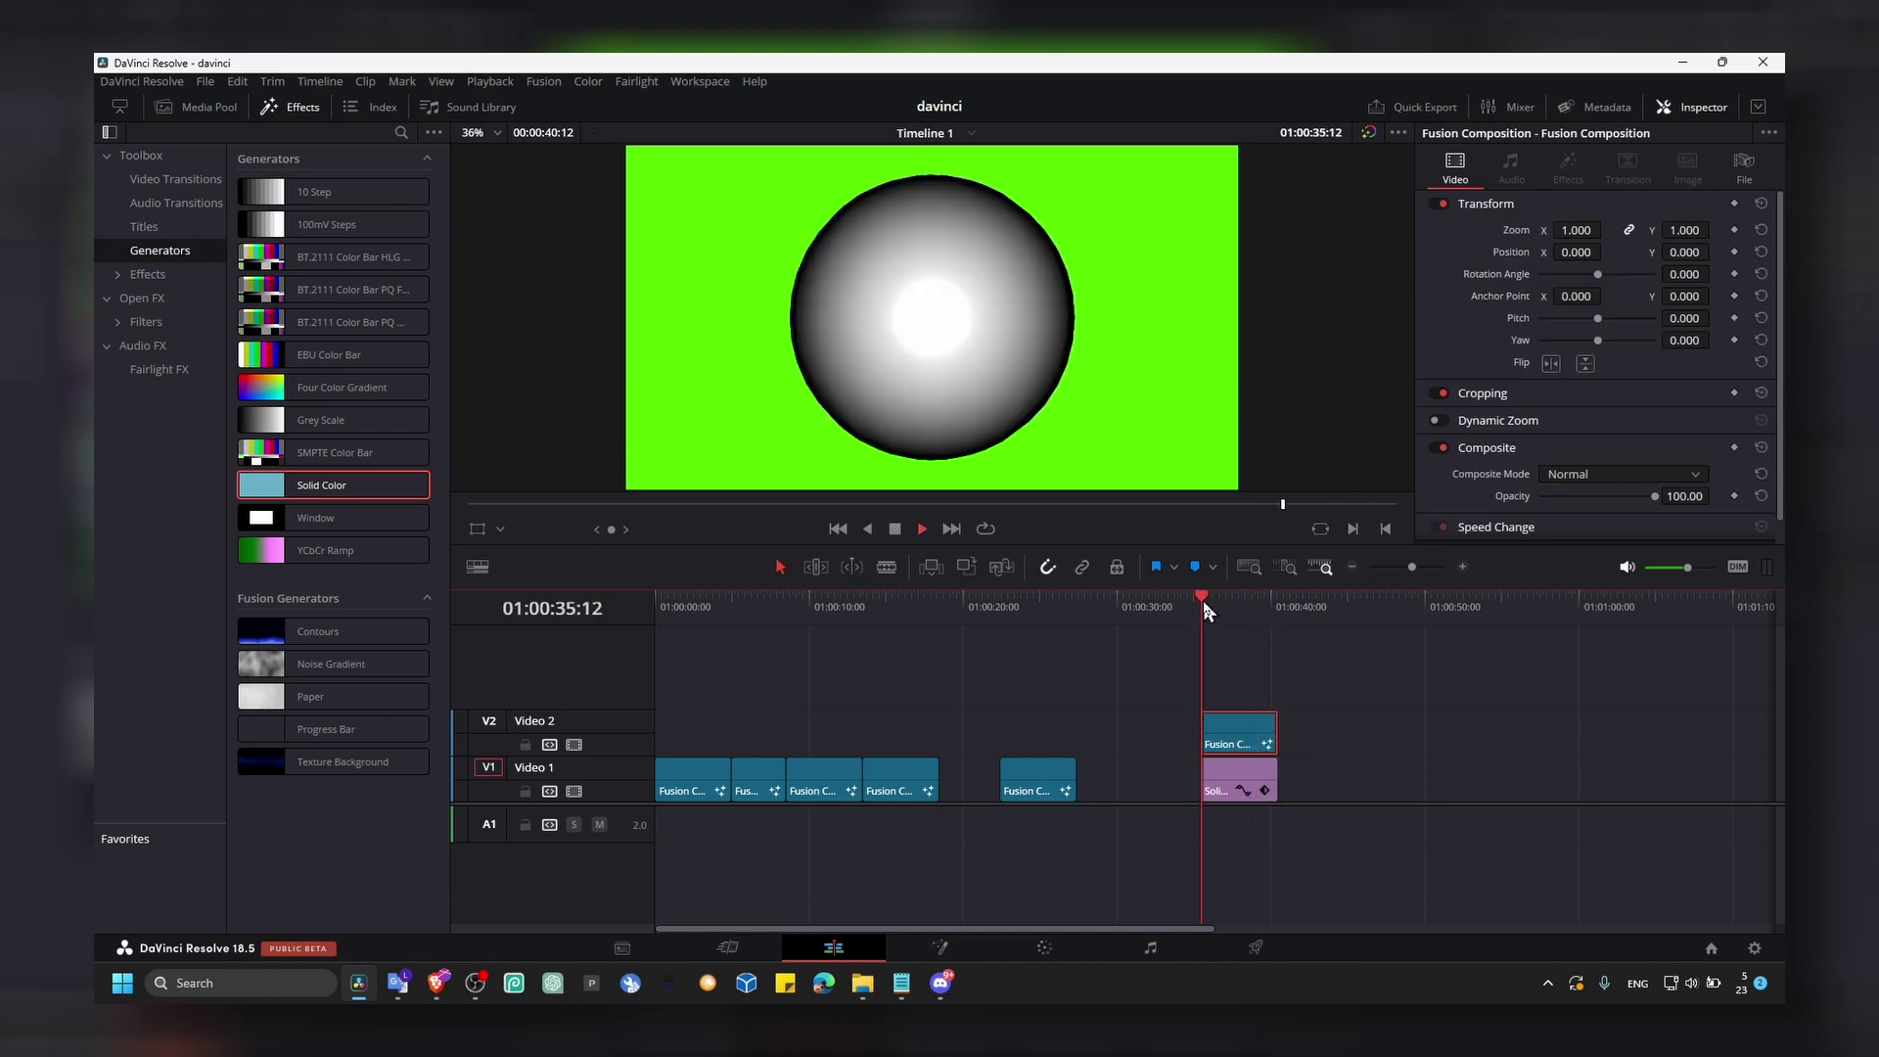
Recolour the Solid Color clip beneath the sphere clip from the Edit page timeline to a neutral mid grey
click(1228, 778)
click(1555, 267)
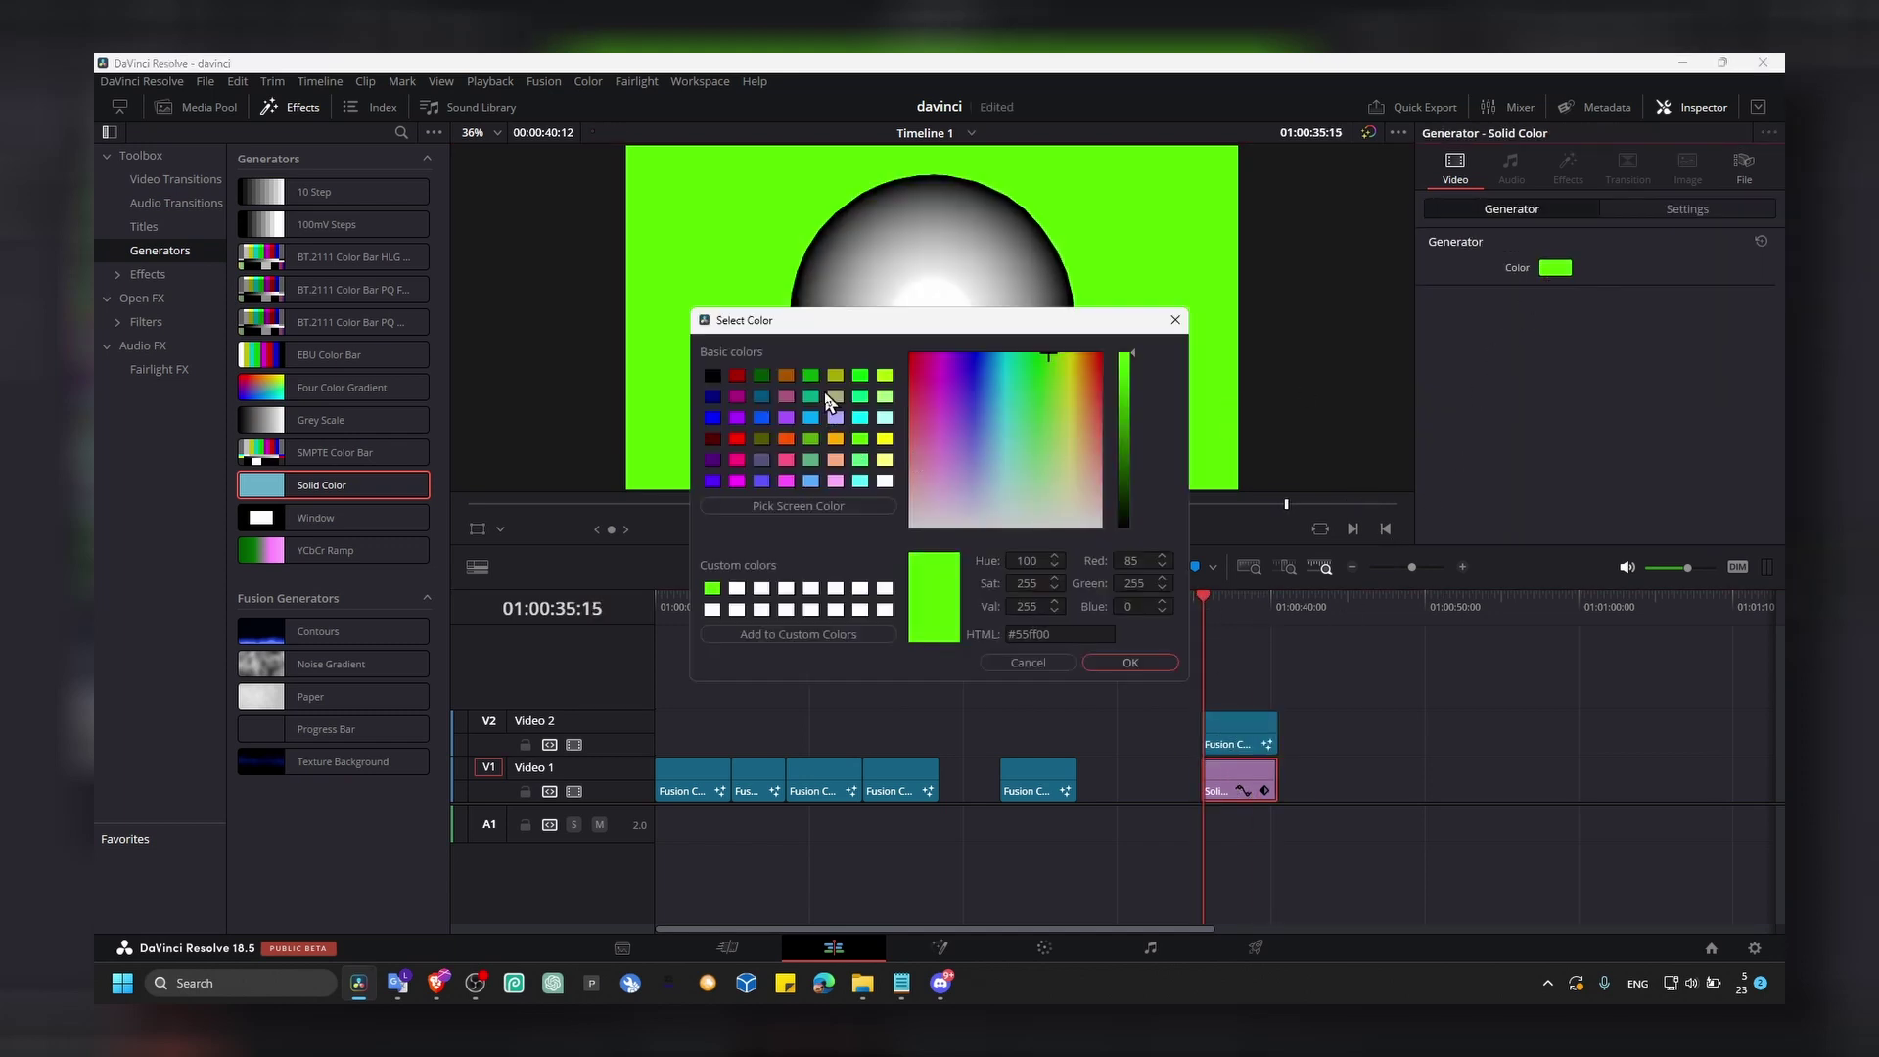
click(835, 376)
click(737, 375)
click(713, 375)
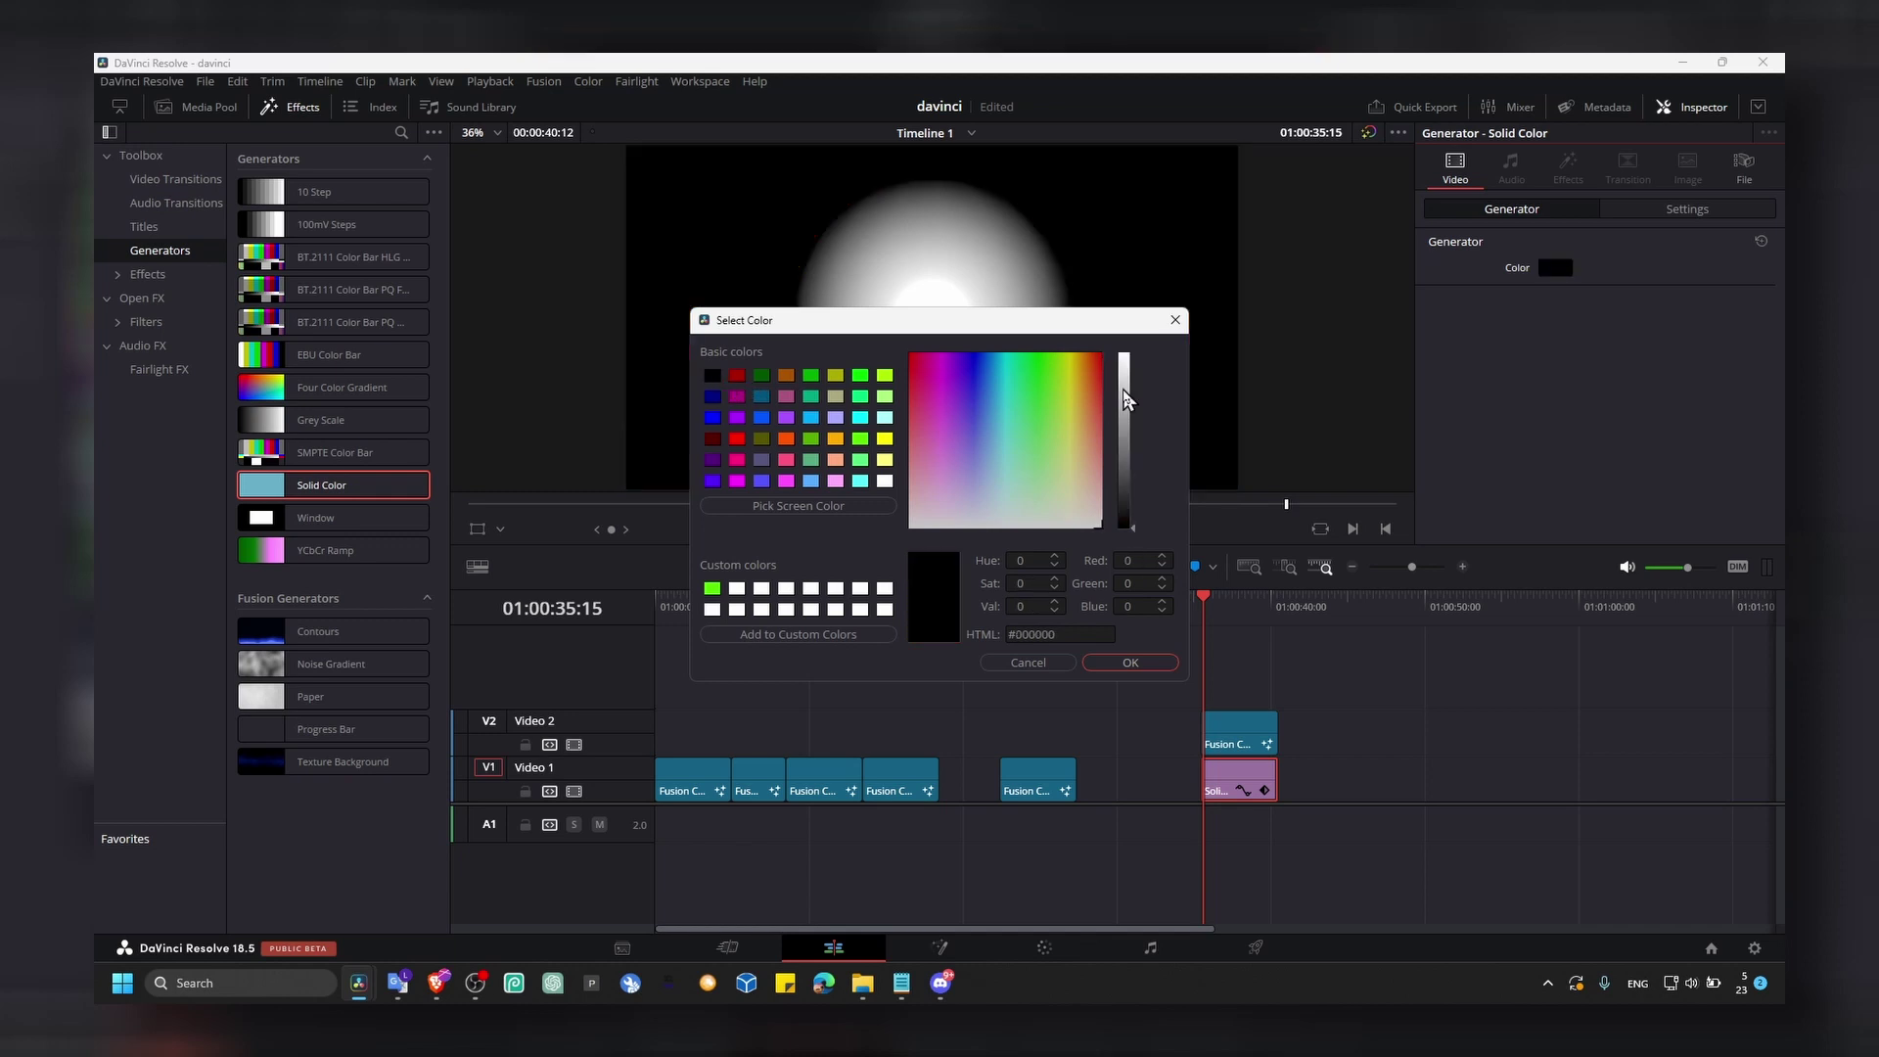
drag(1123, 411, 1128, 460)
click(1149, 663)
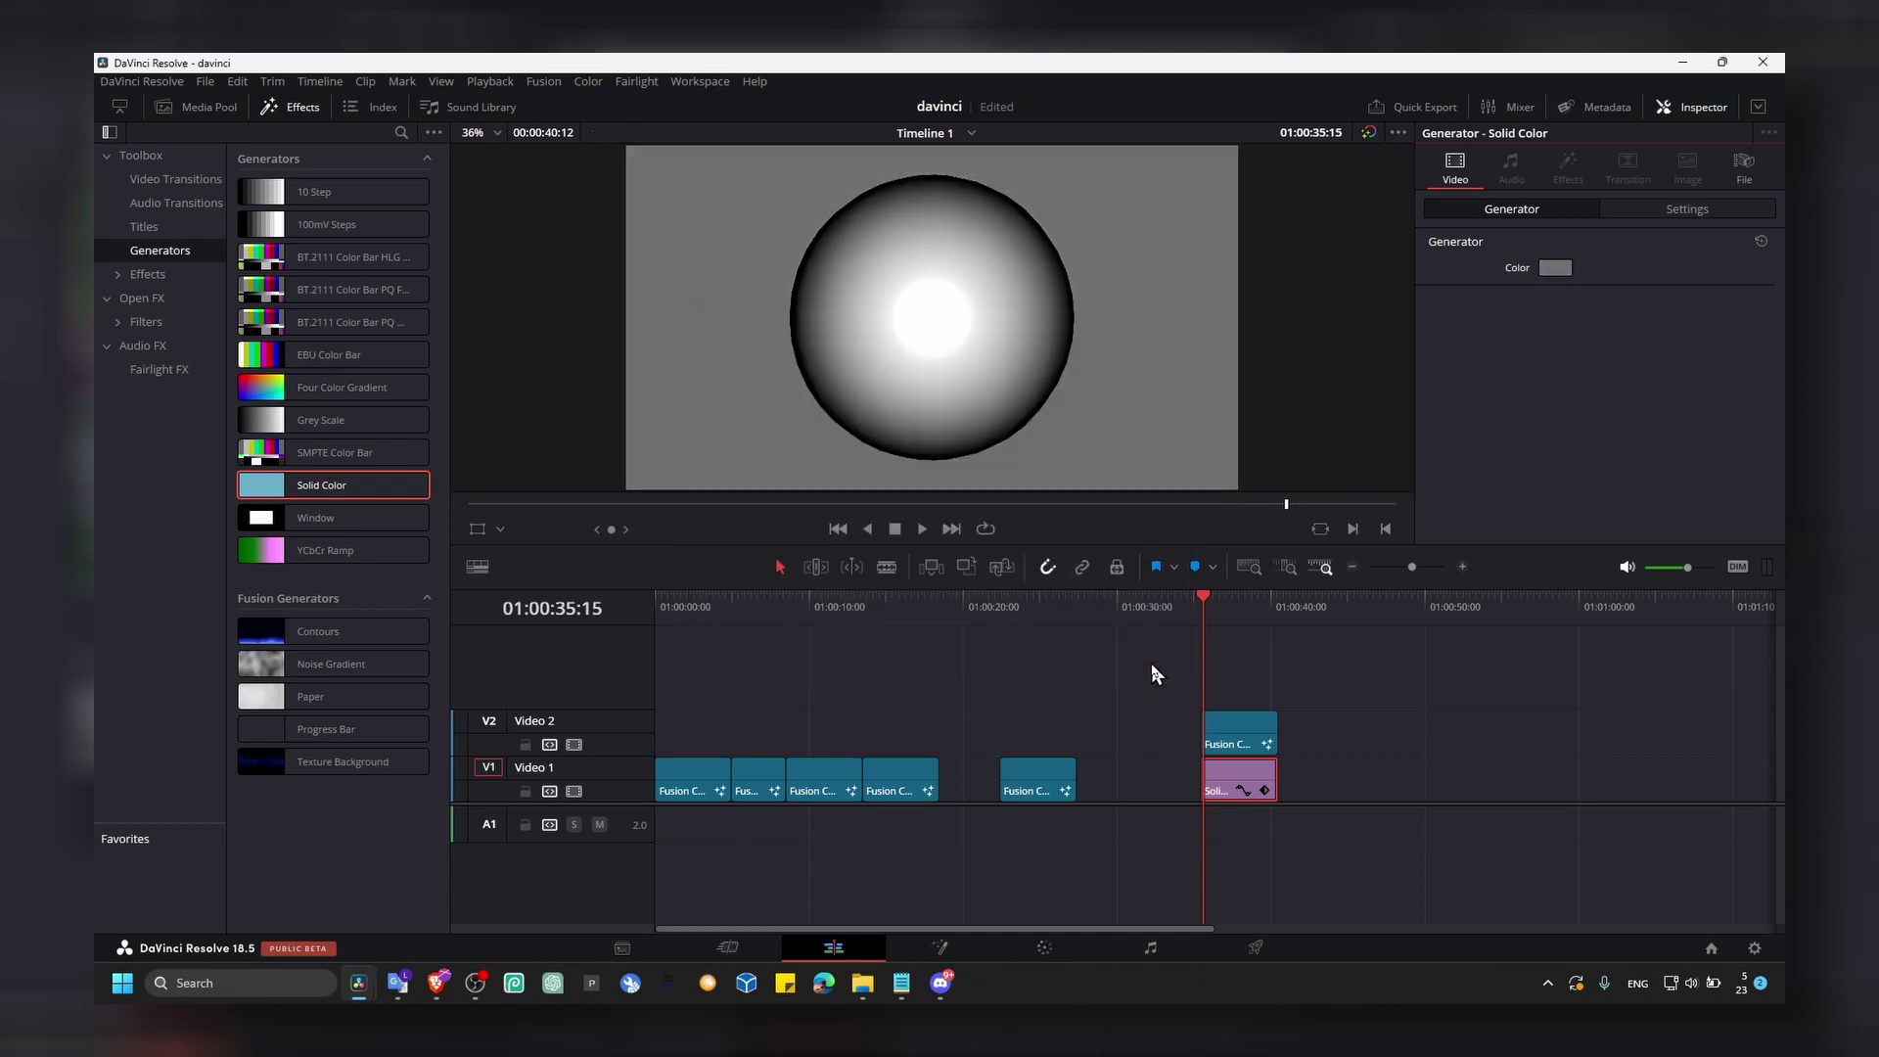
Open the sphere composition clip on the Fusion page and move MediaOut1 away from Renderer3D1, checking the clip on the Edit page
click(1227, 601)
click(1225, 734)
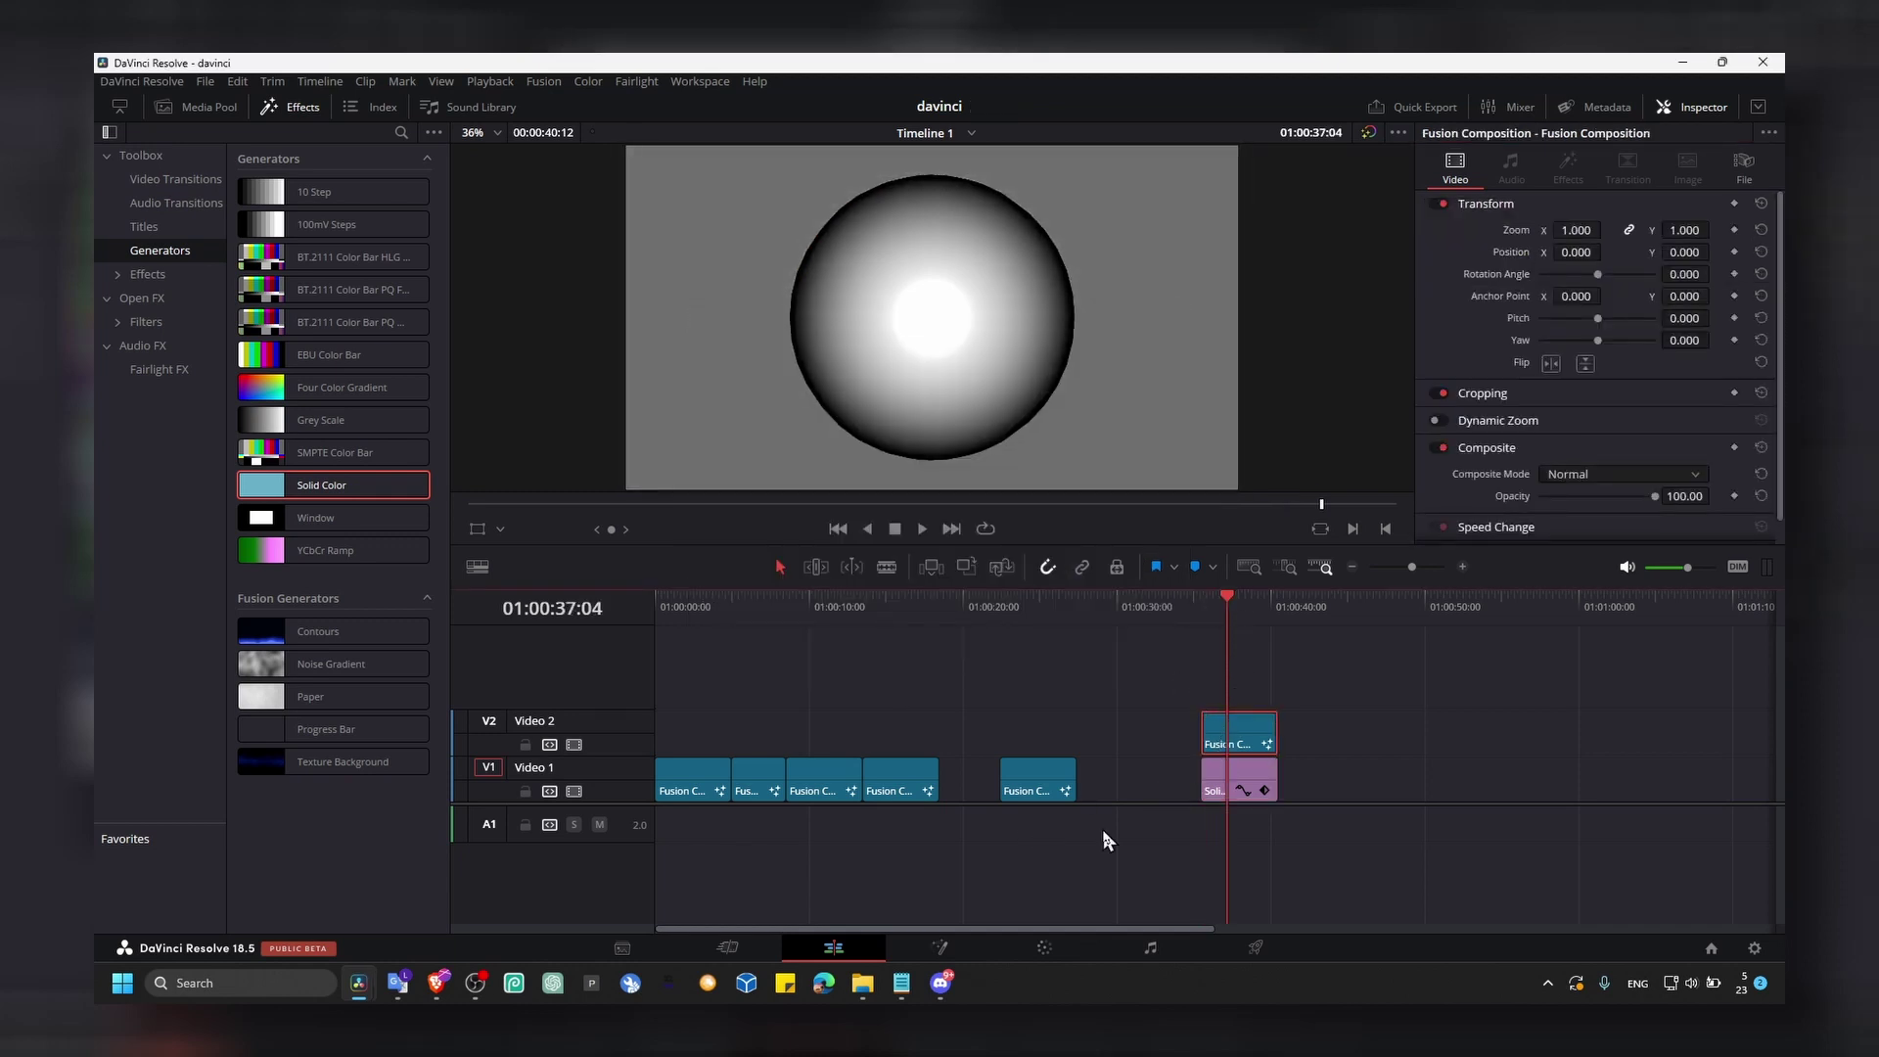
click(940, 947)
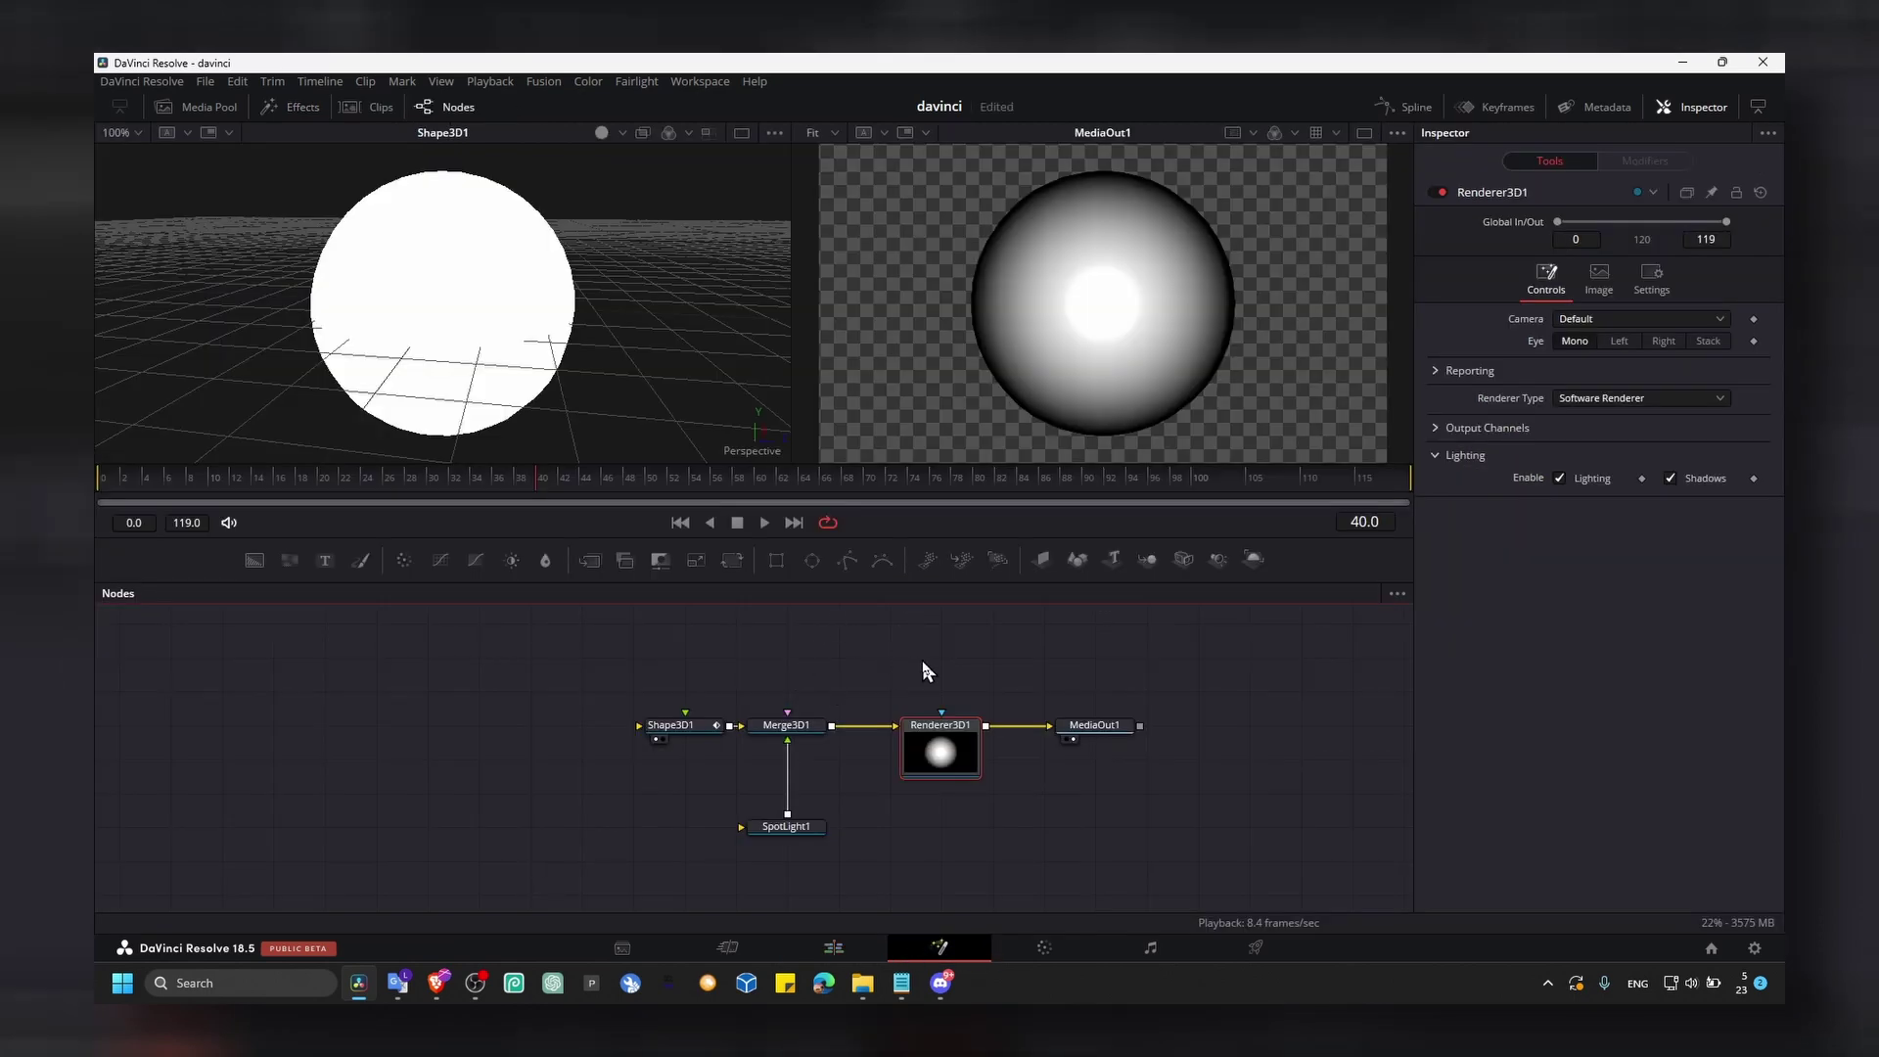
drag(1094, 725, 1249, 725)
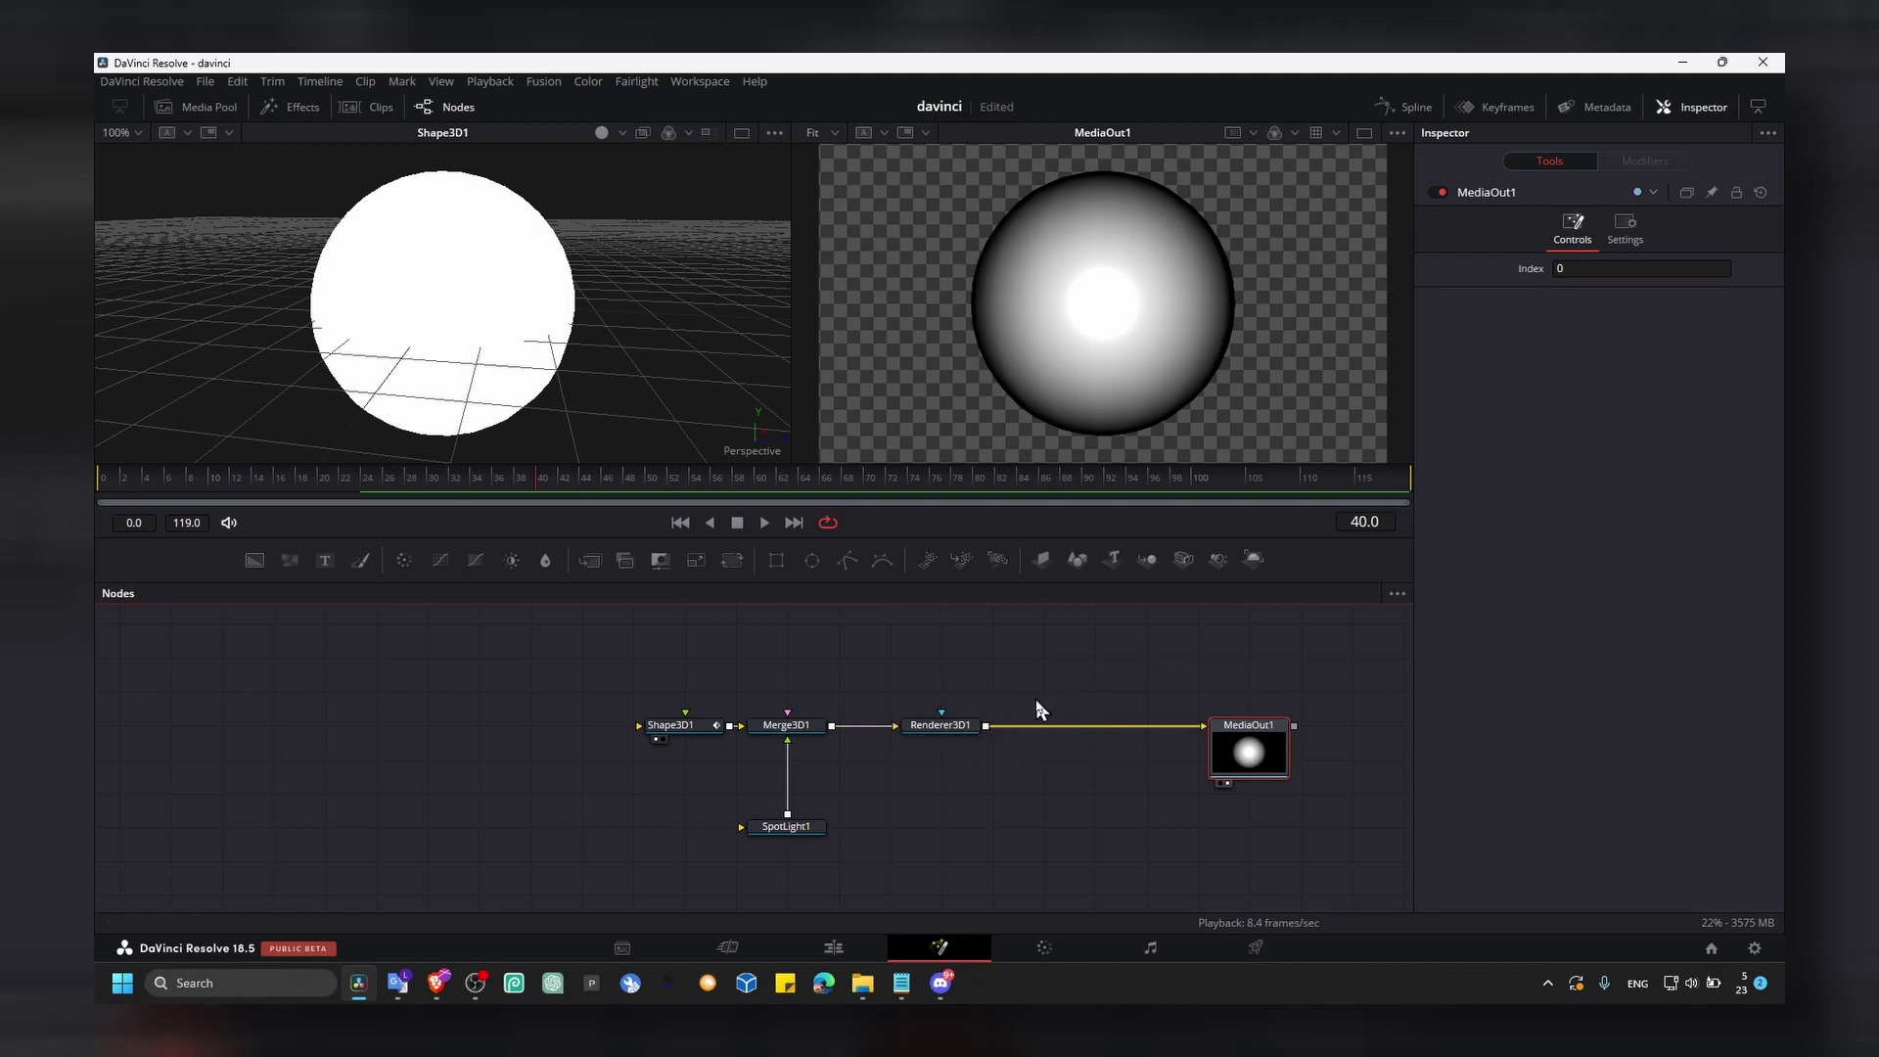
click(833, 947)
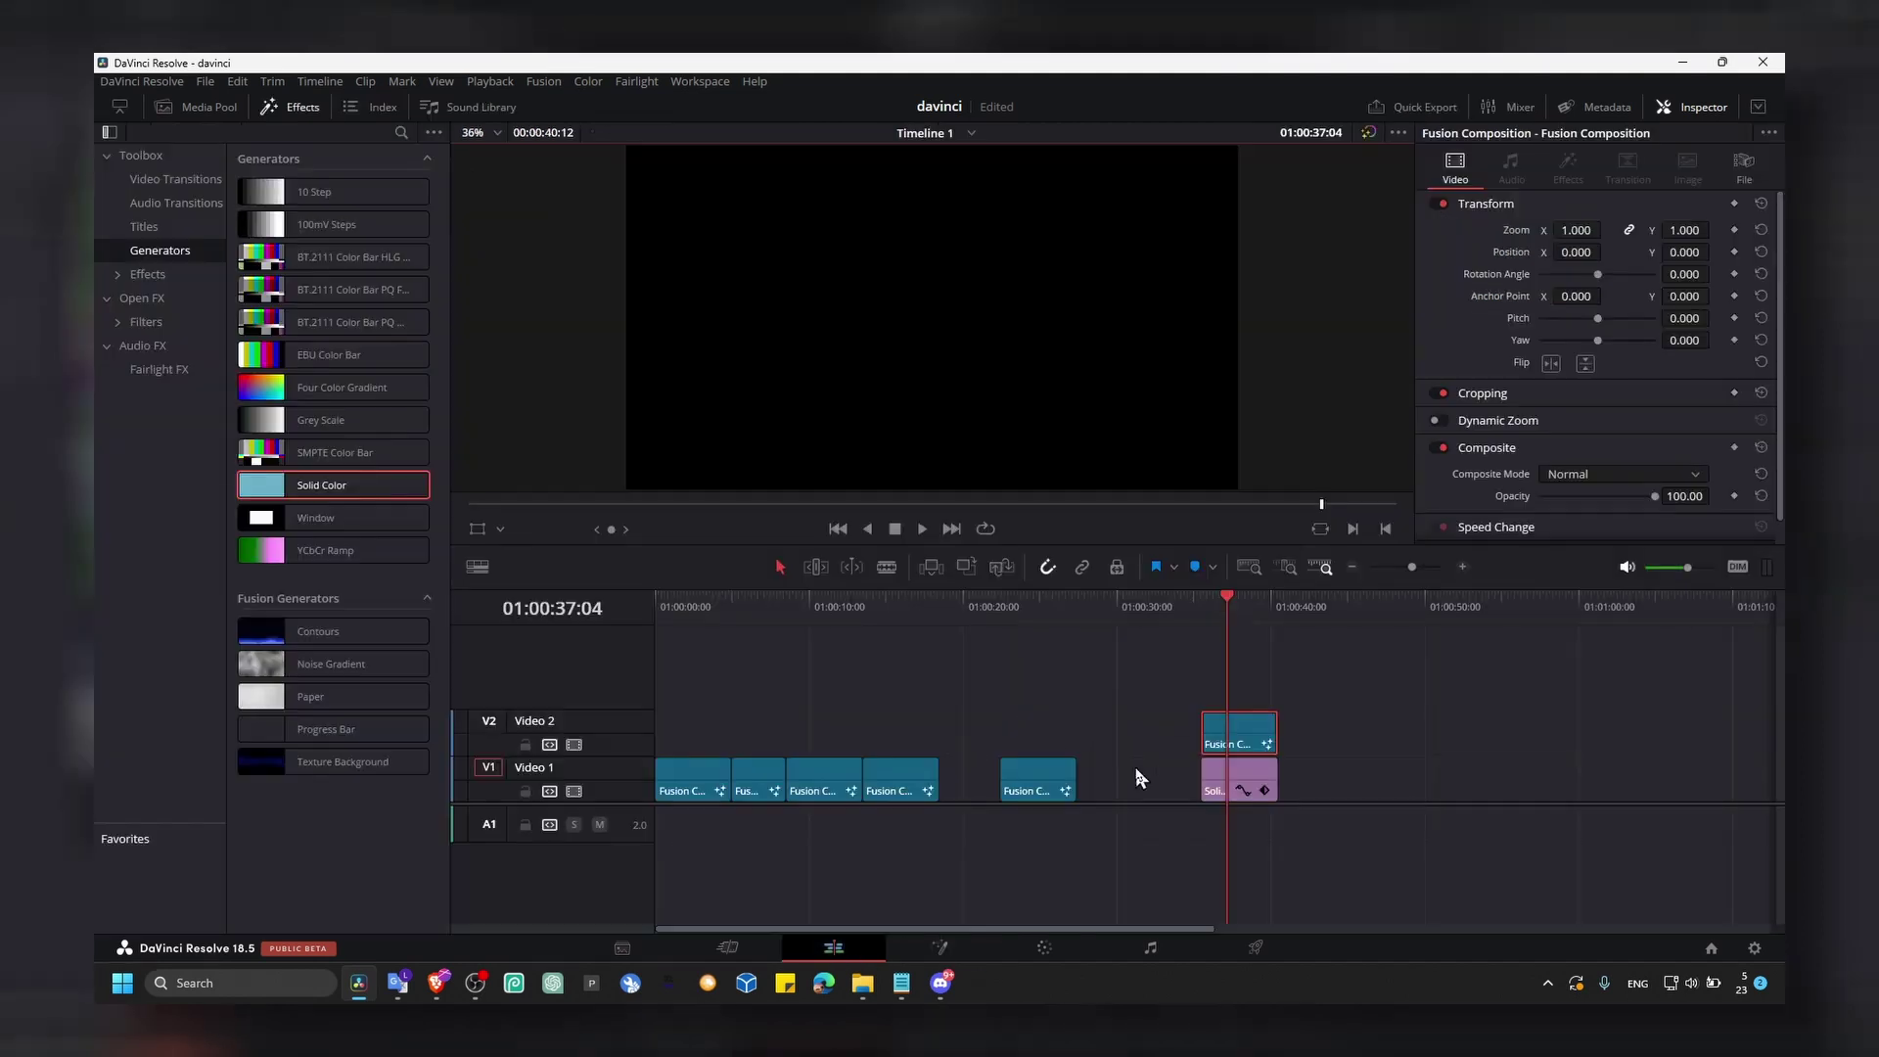
click(939, 947)
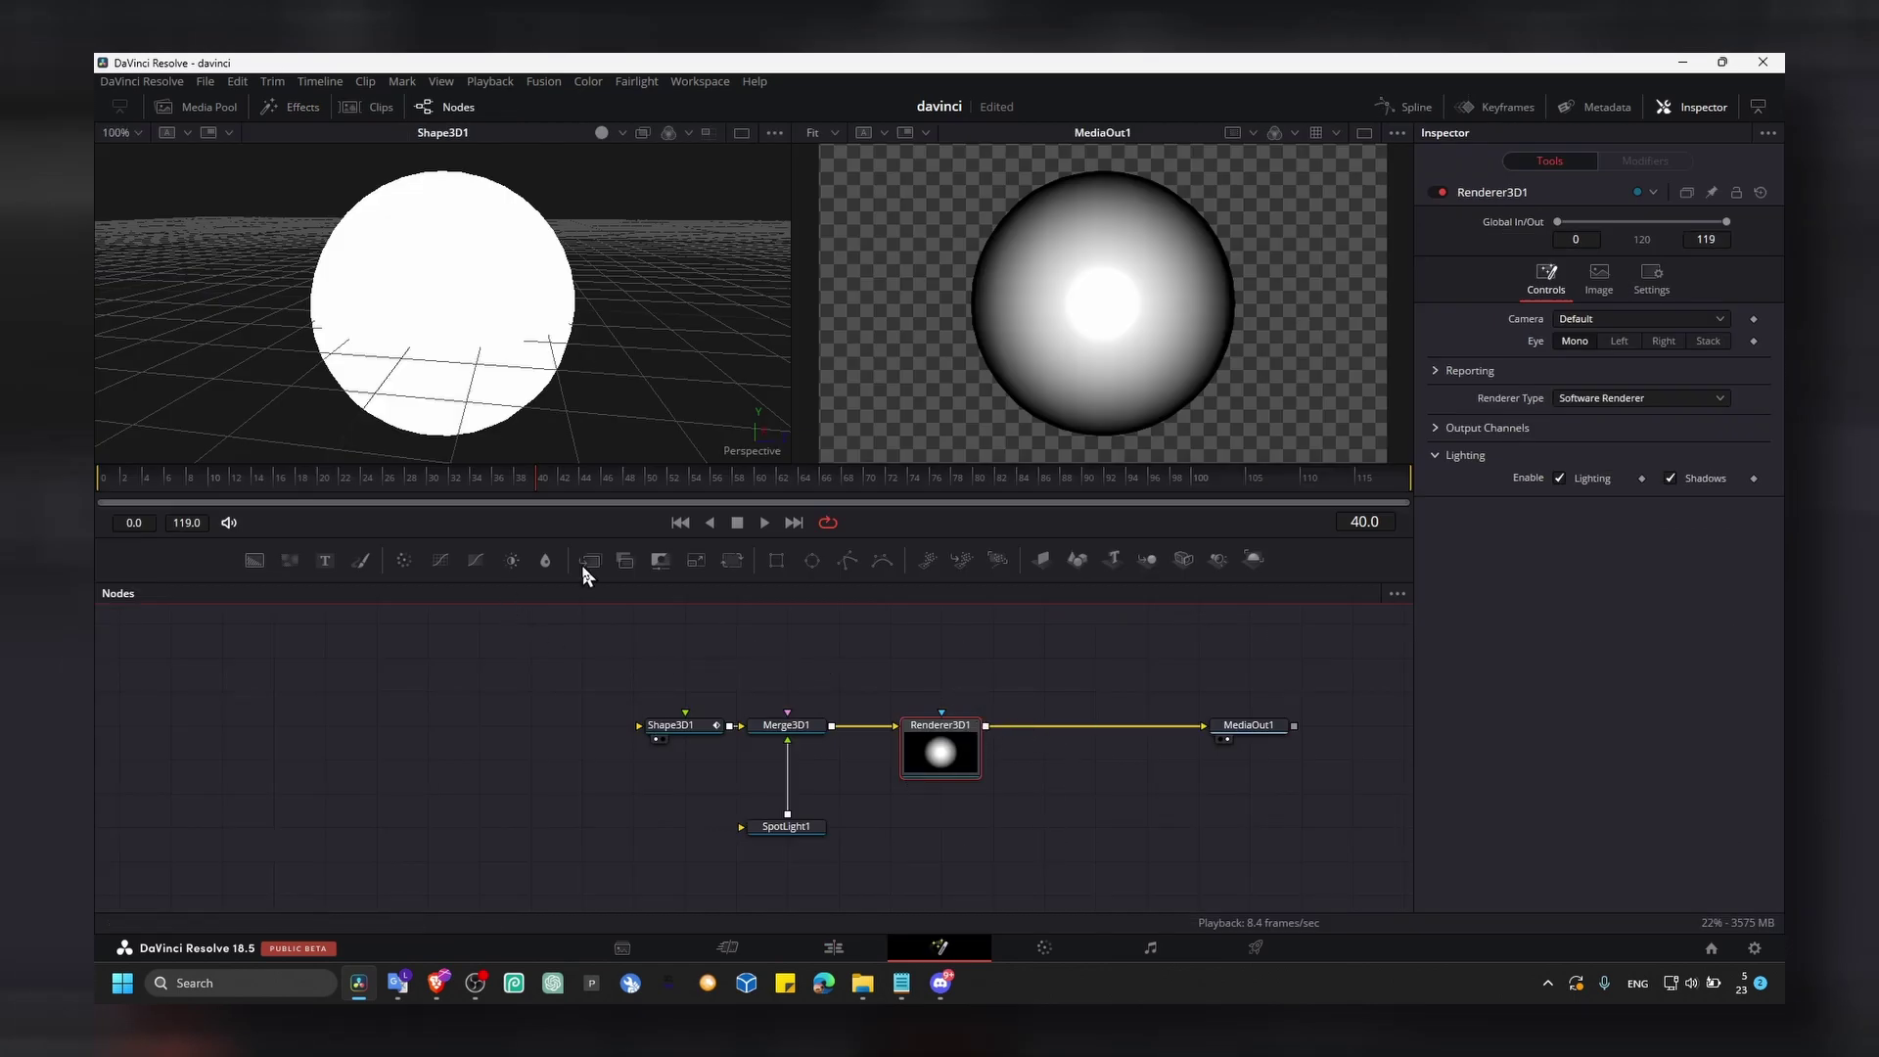
Add a Merge node between Renderer3D1 and MediaOut1, and connect Renderer3D1's output to its foreground input
drag(591, 560, 1125, 710)
click(1052, 713)
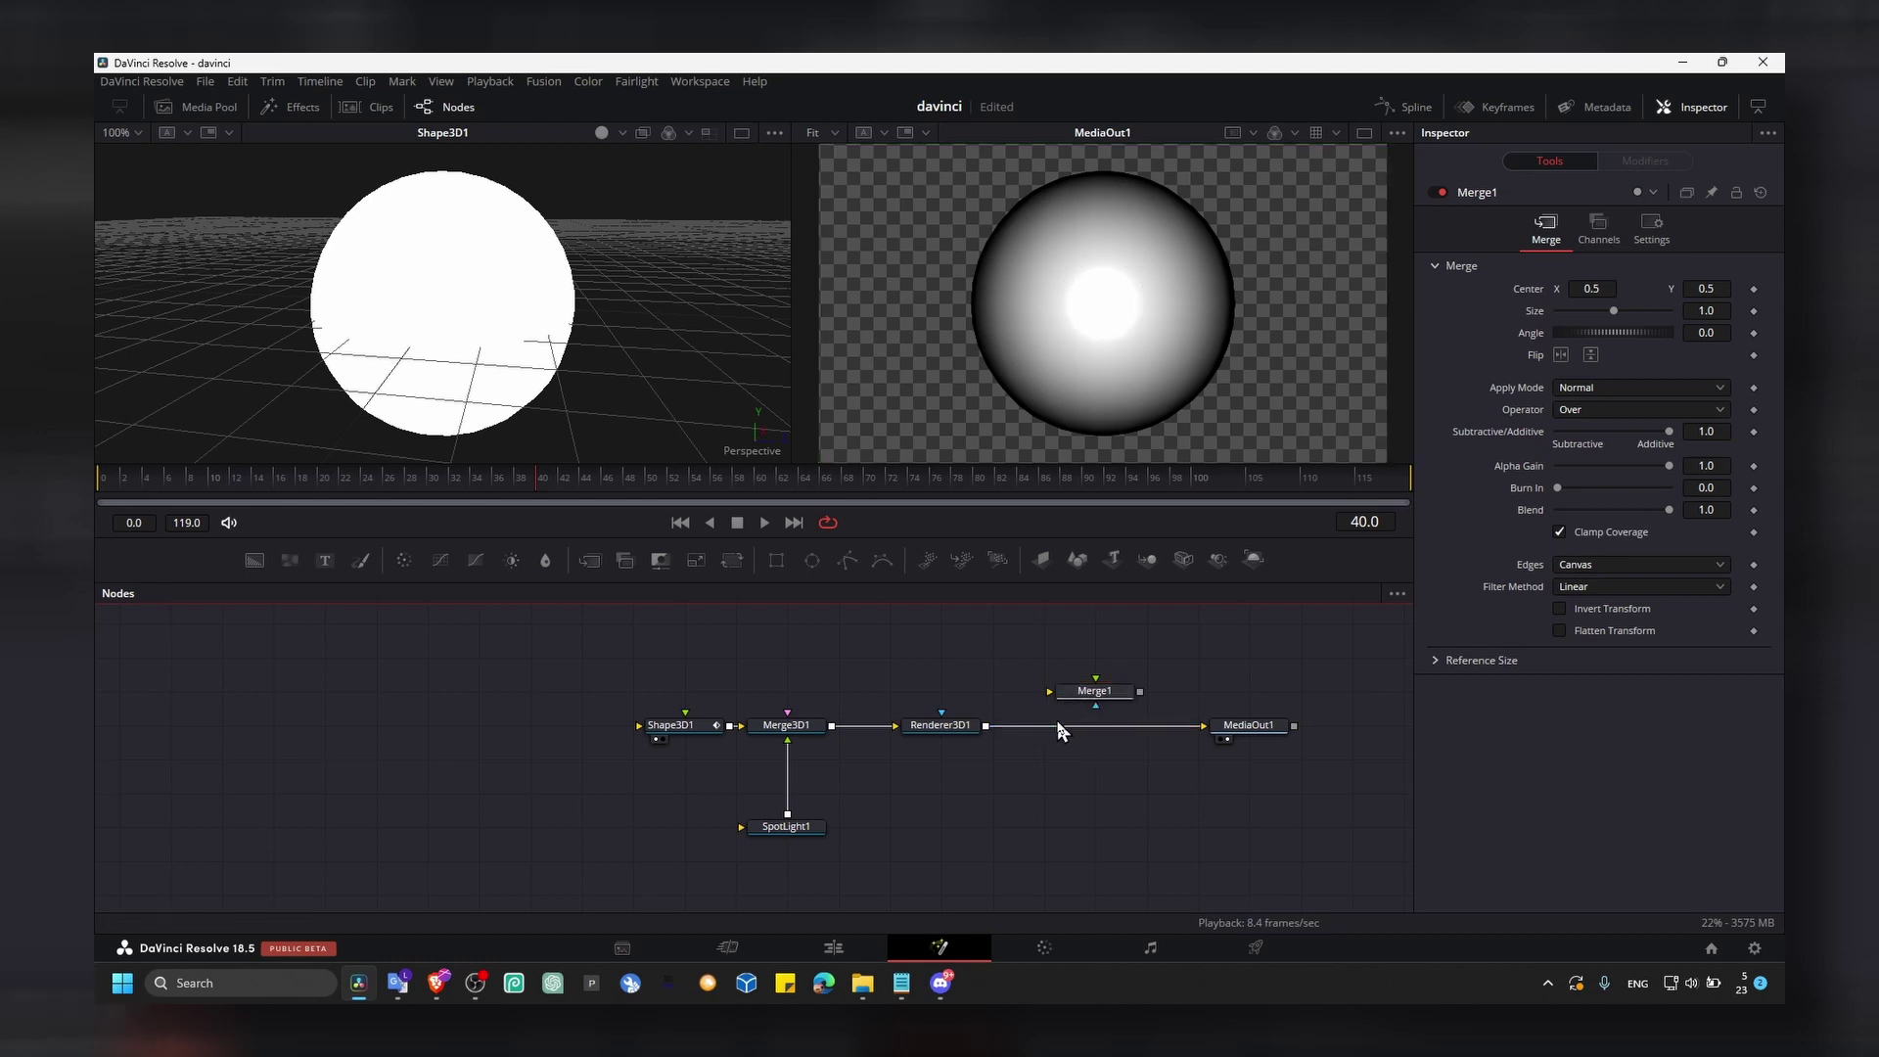
mouse_move(1079, 736)
mouse_down()
mouse_move(1130, 720)
mouse_move(1089, 724)
mouse_up()
click(1089, 724)
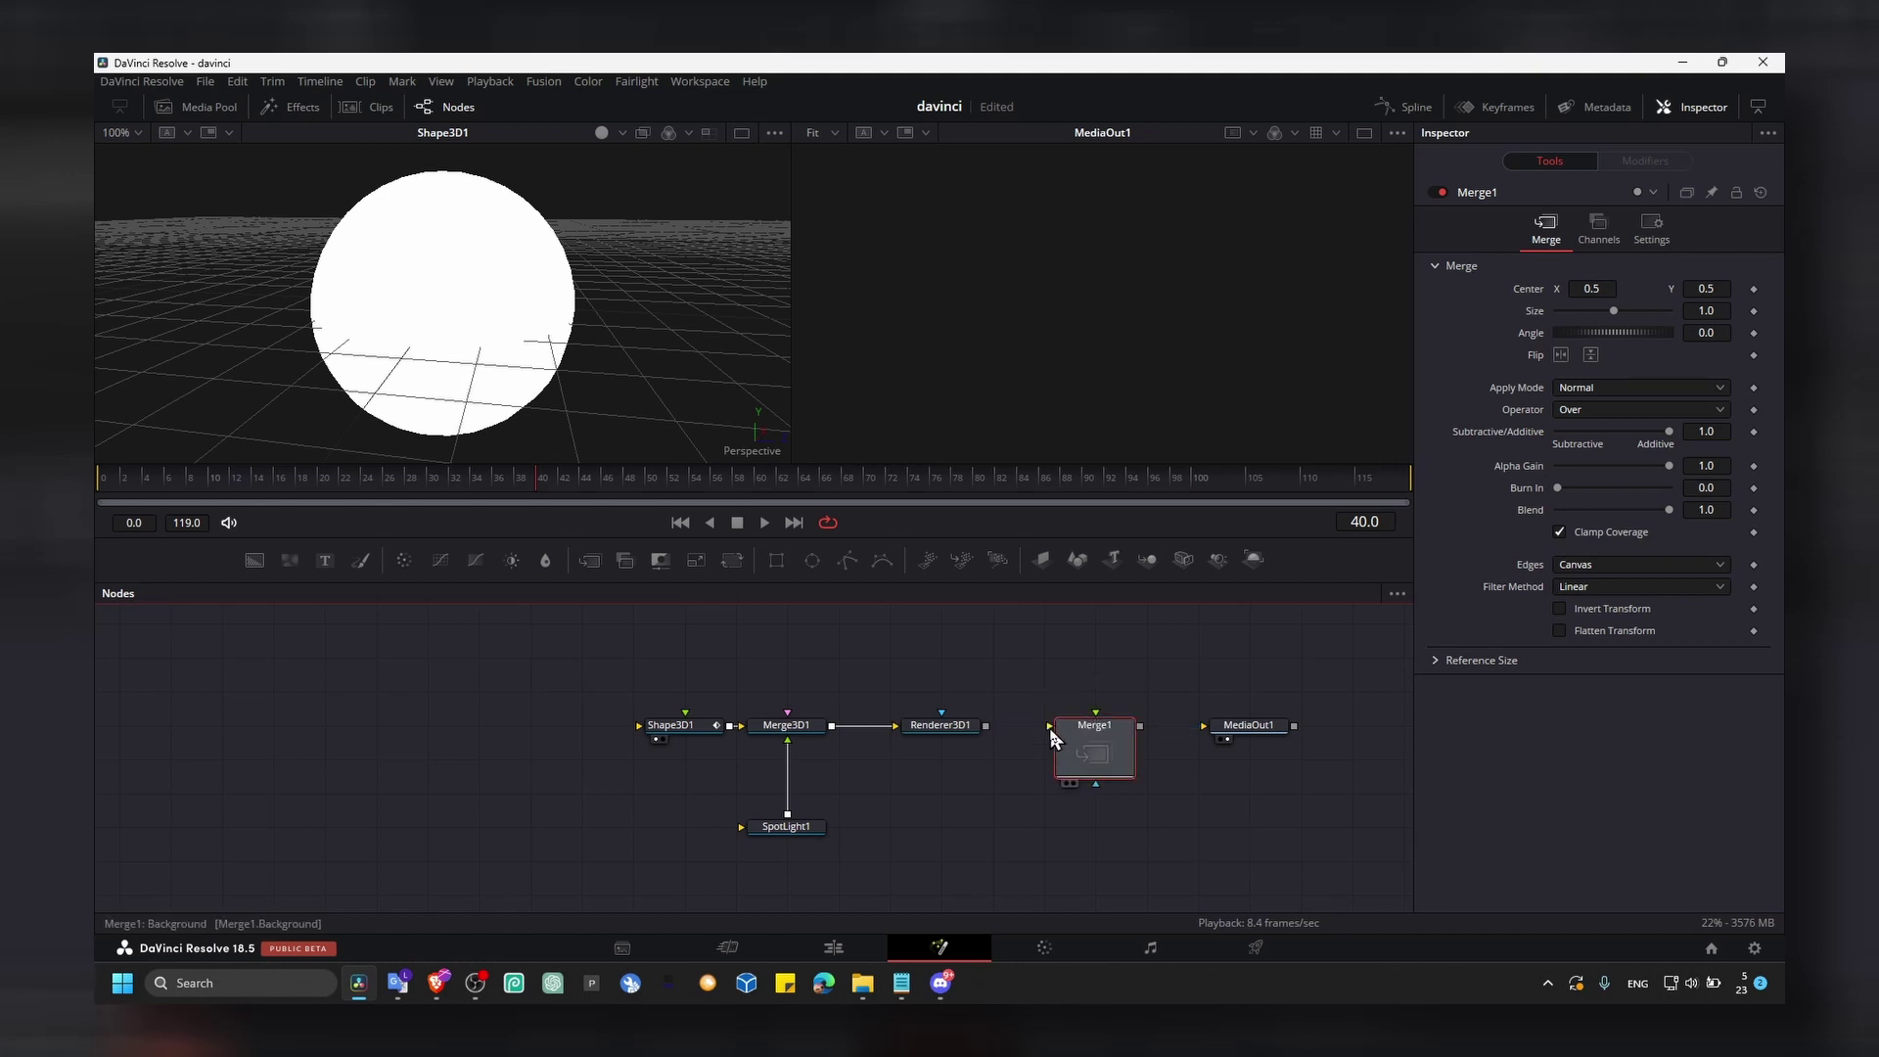
drag(579, 653, 934, 853)
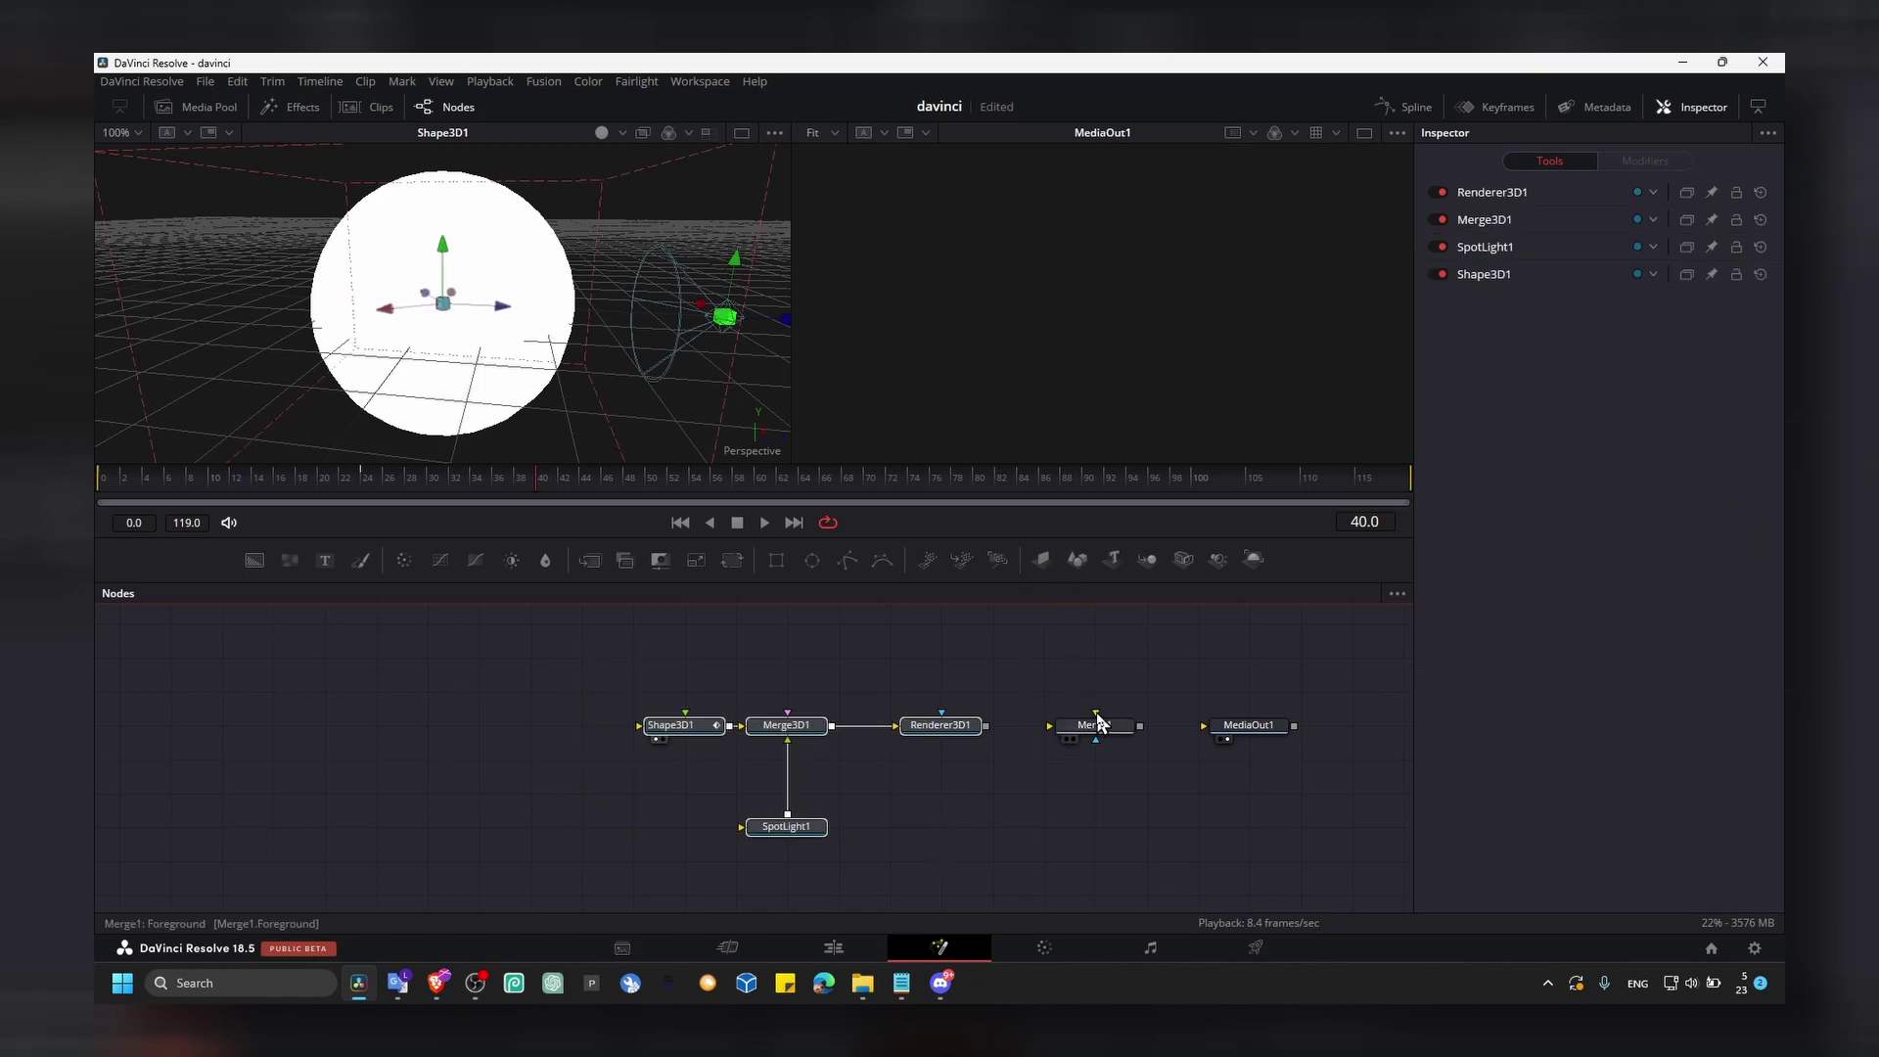
drag(1096, 715, 990, 734)
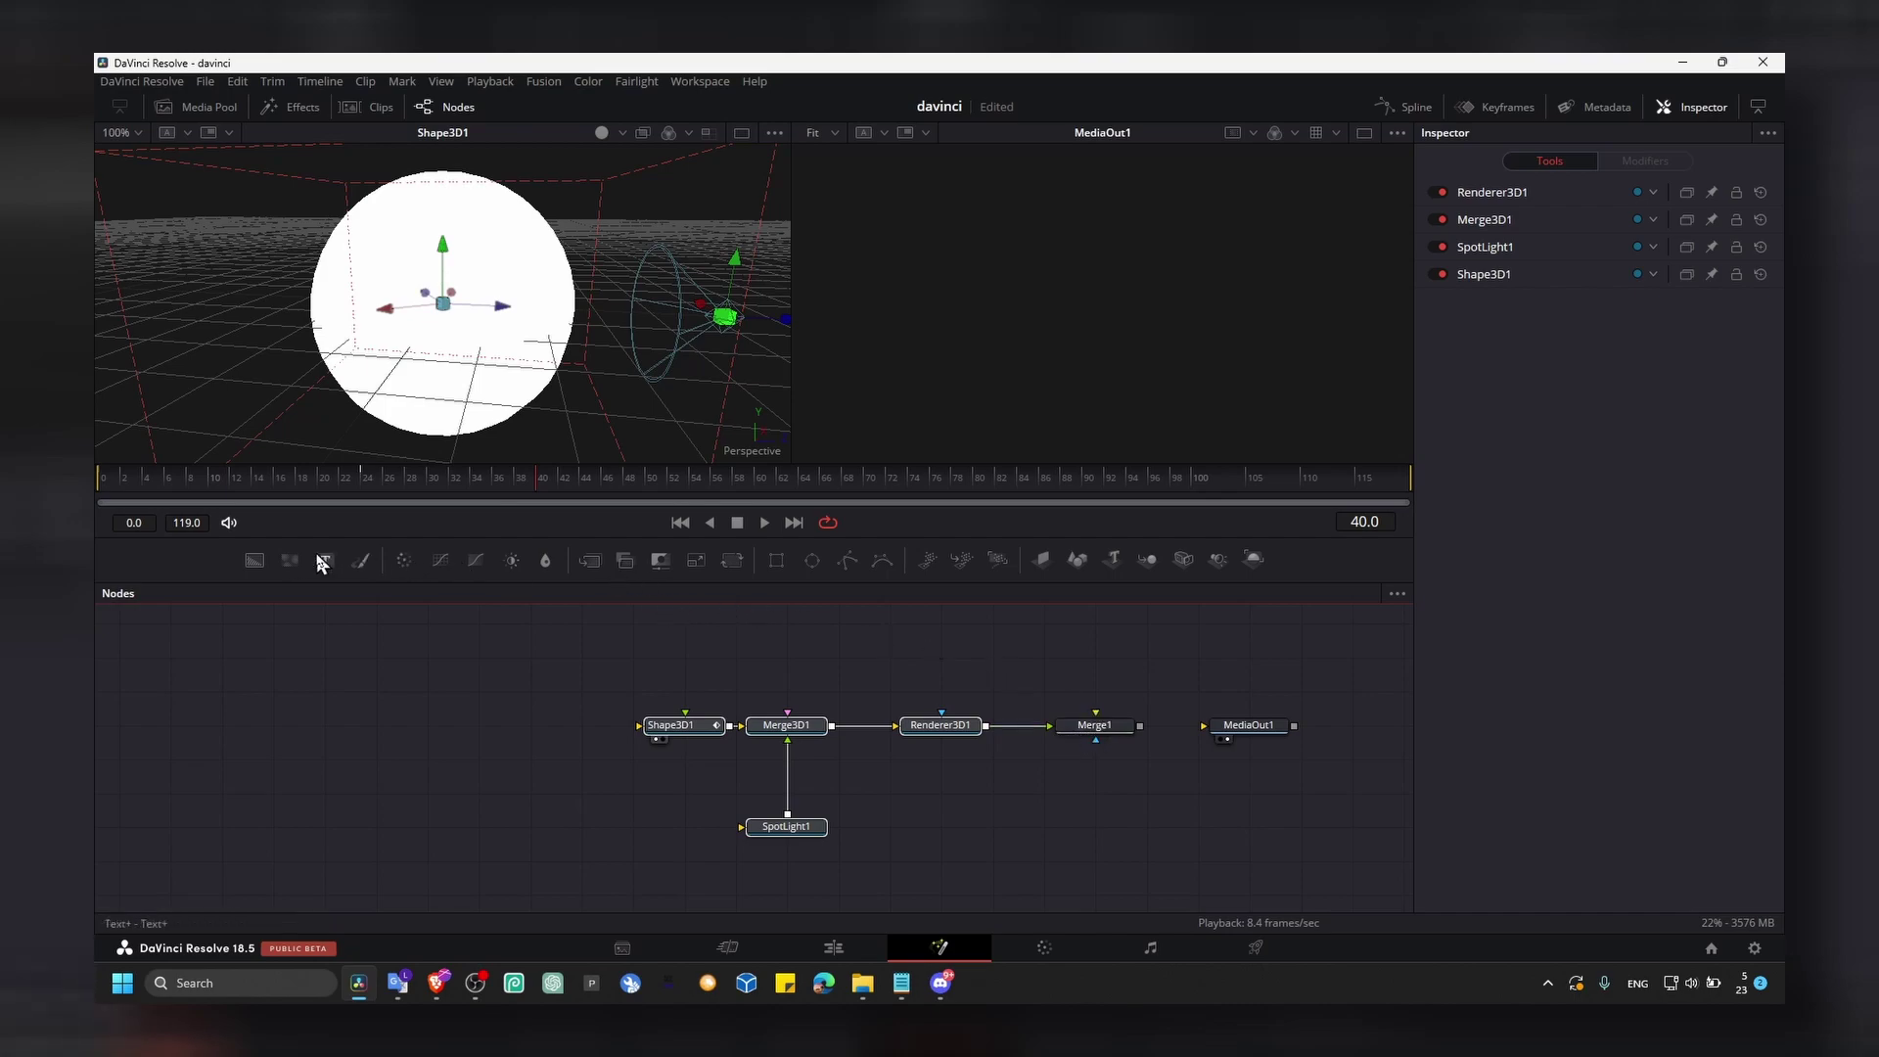
Add a Background node above Merge1, connect it to Merge1's background input, and show Merge1 in the second viewer
drag(253, 559, 1096, 689)
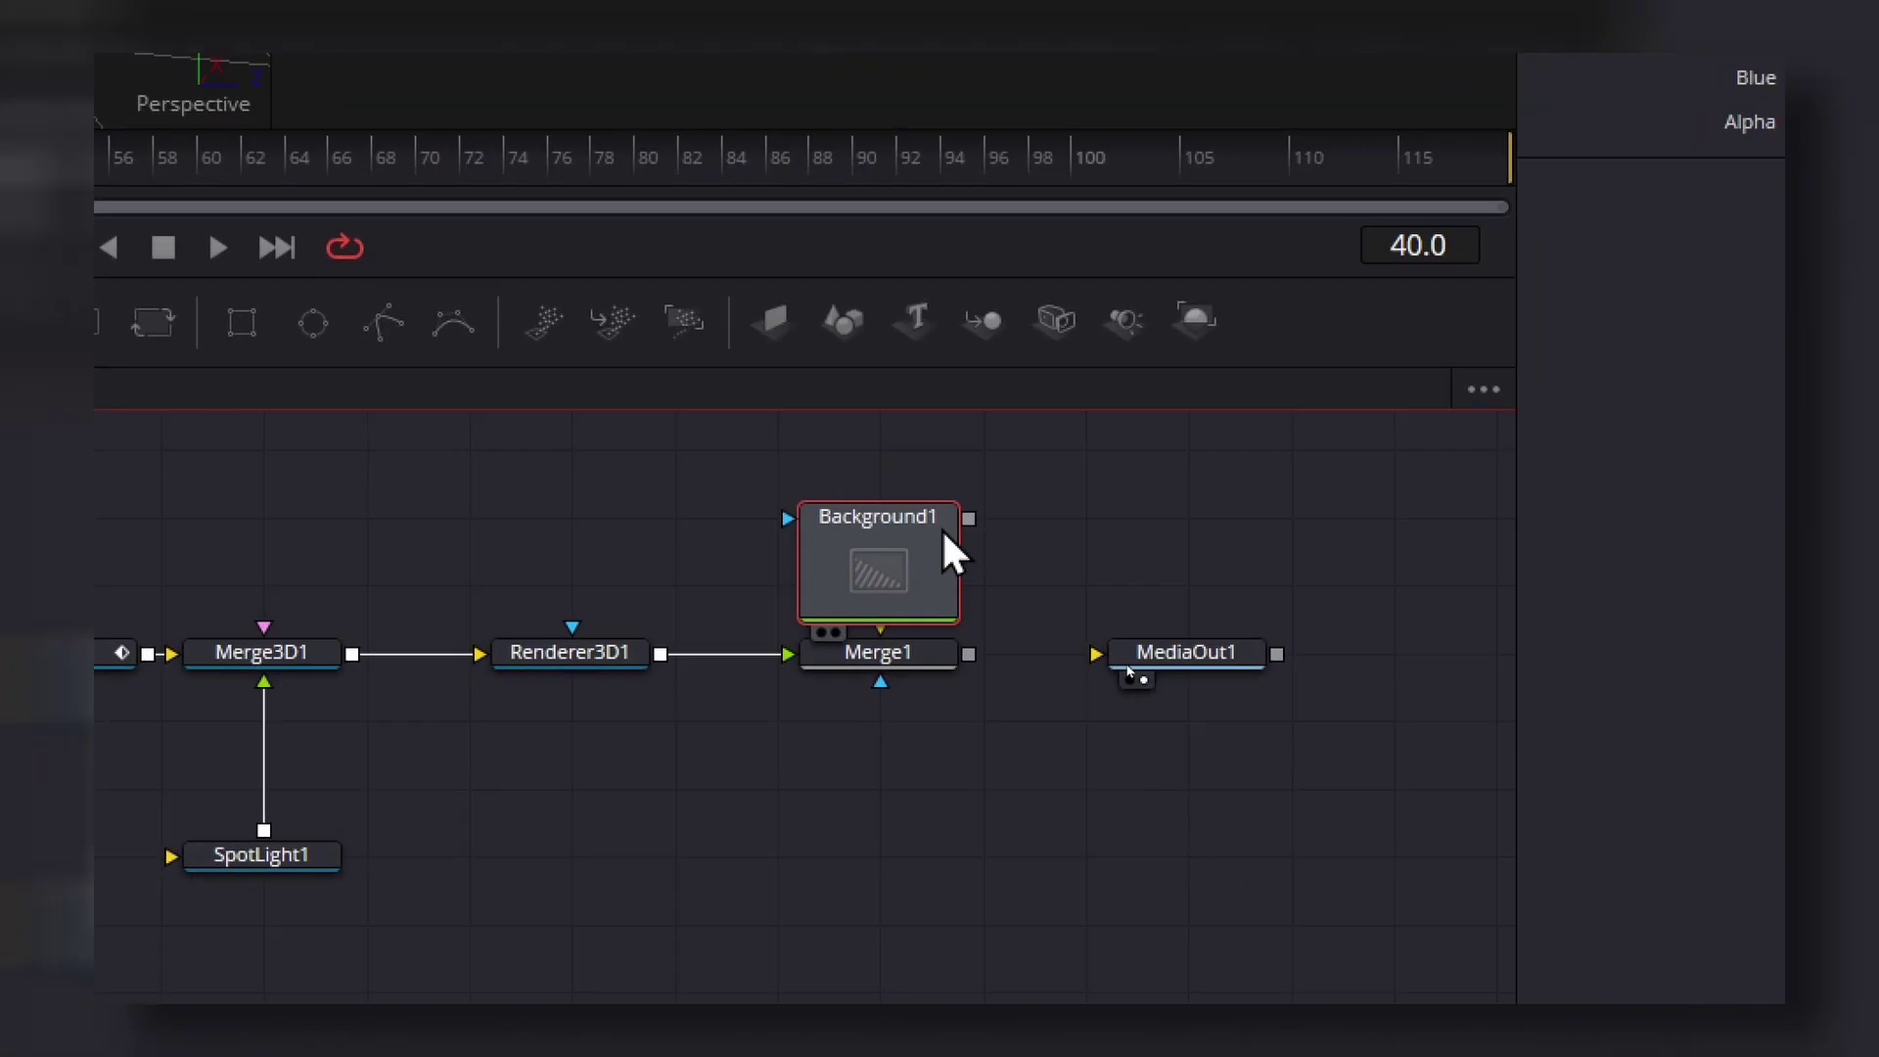
drag(969, 518, 881, 629)
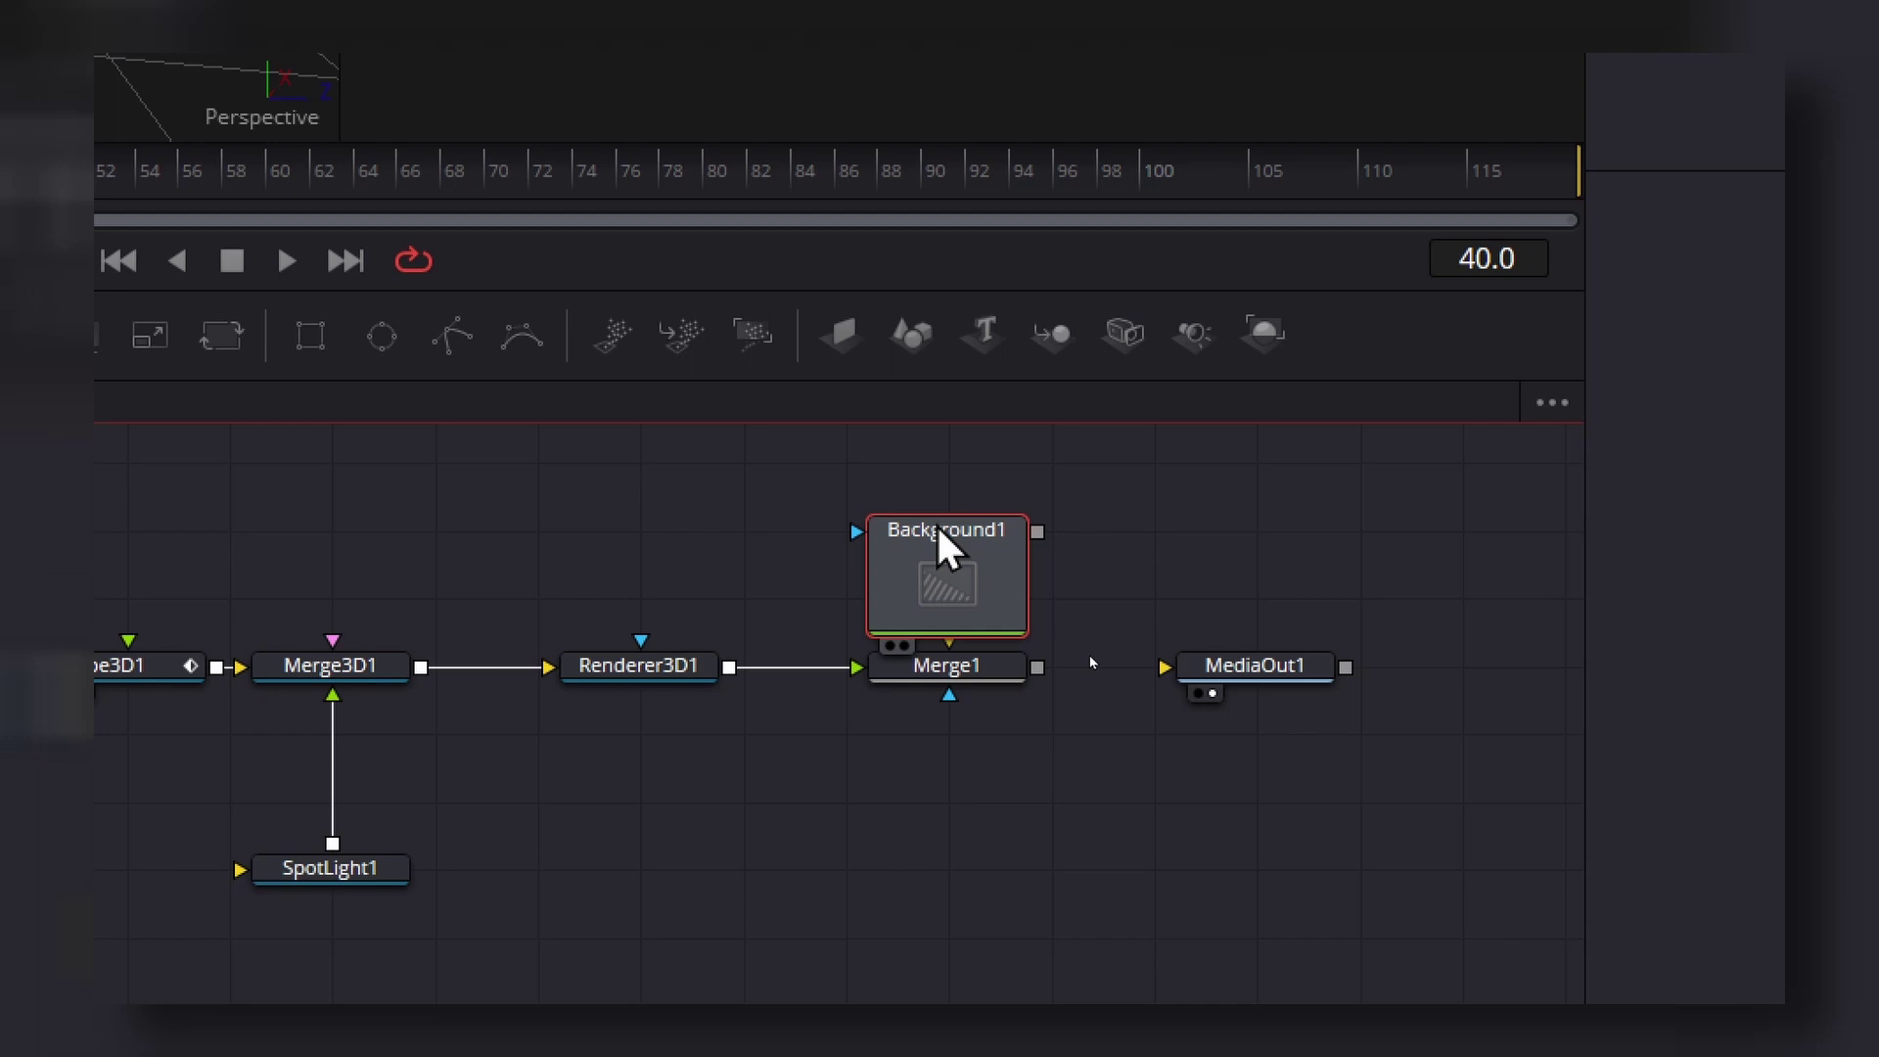
drag(993, 529, 996, 459)
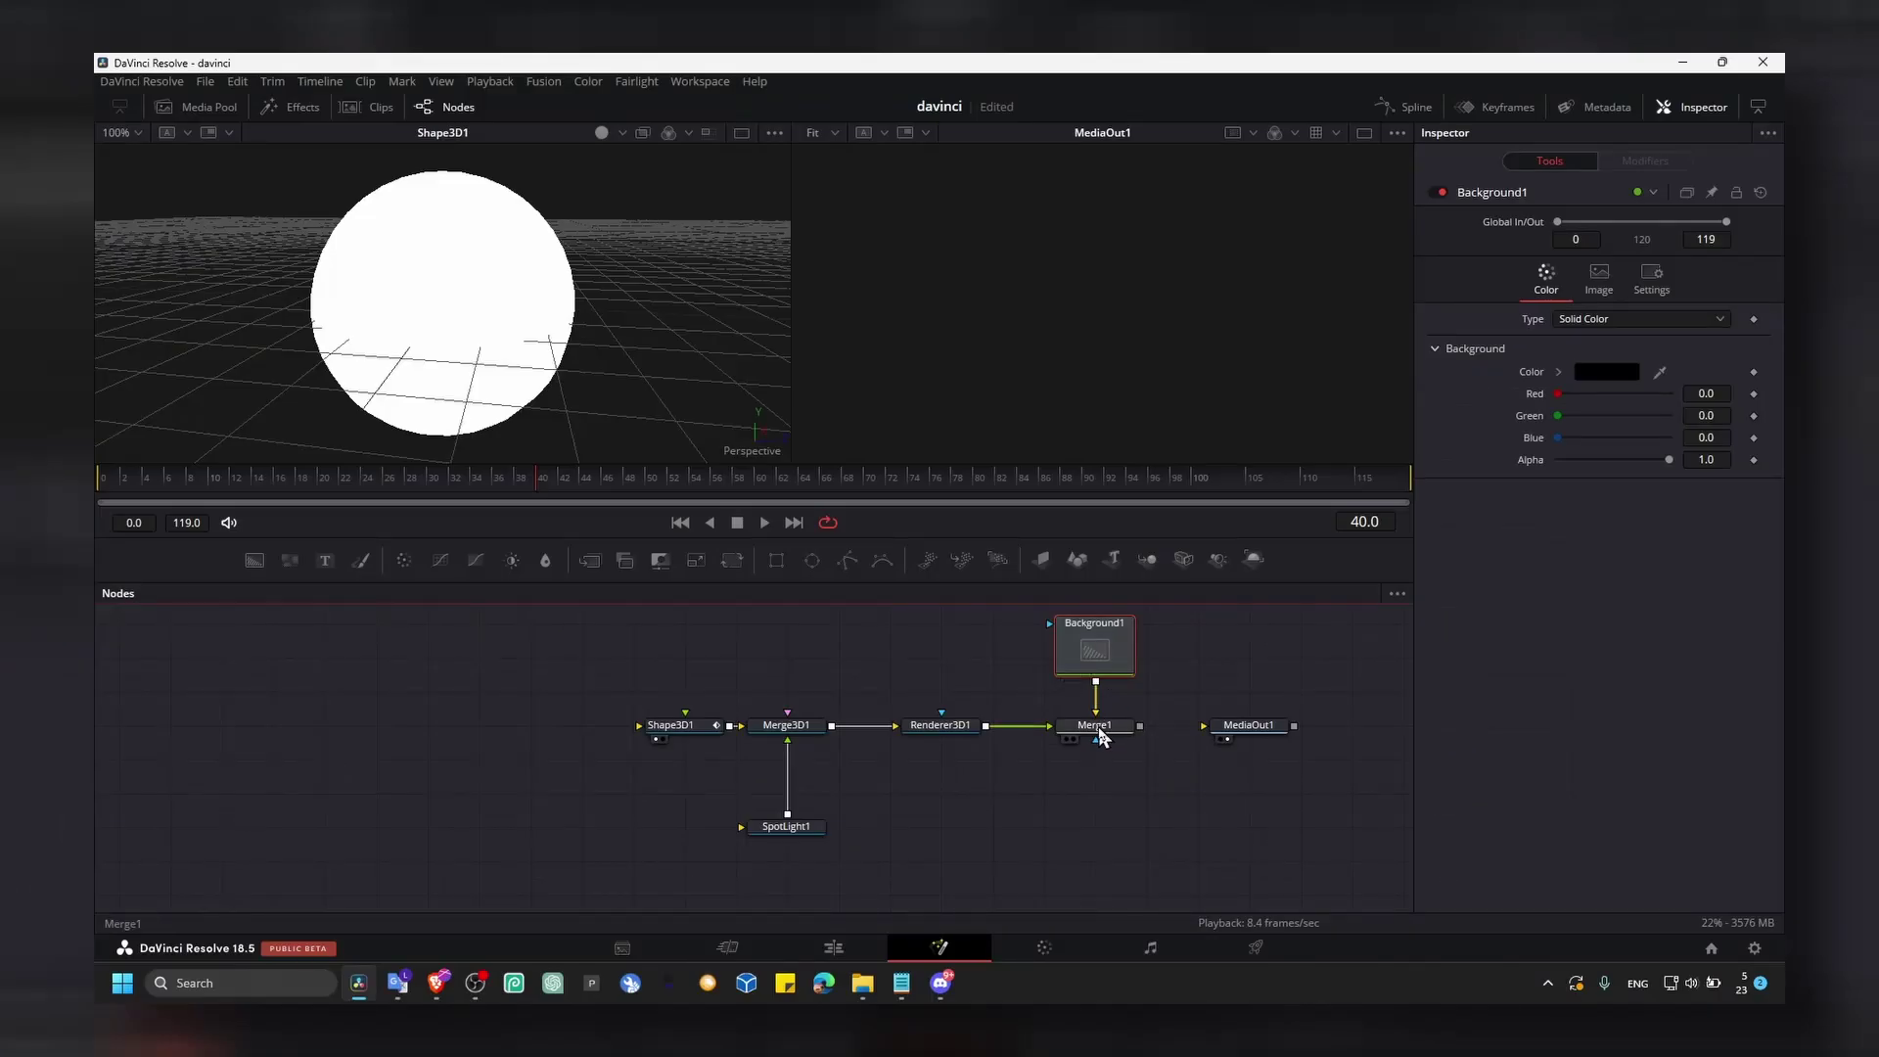
click(1100, 736)
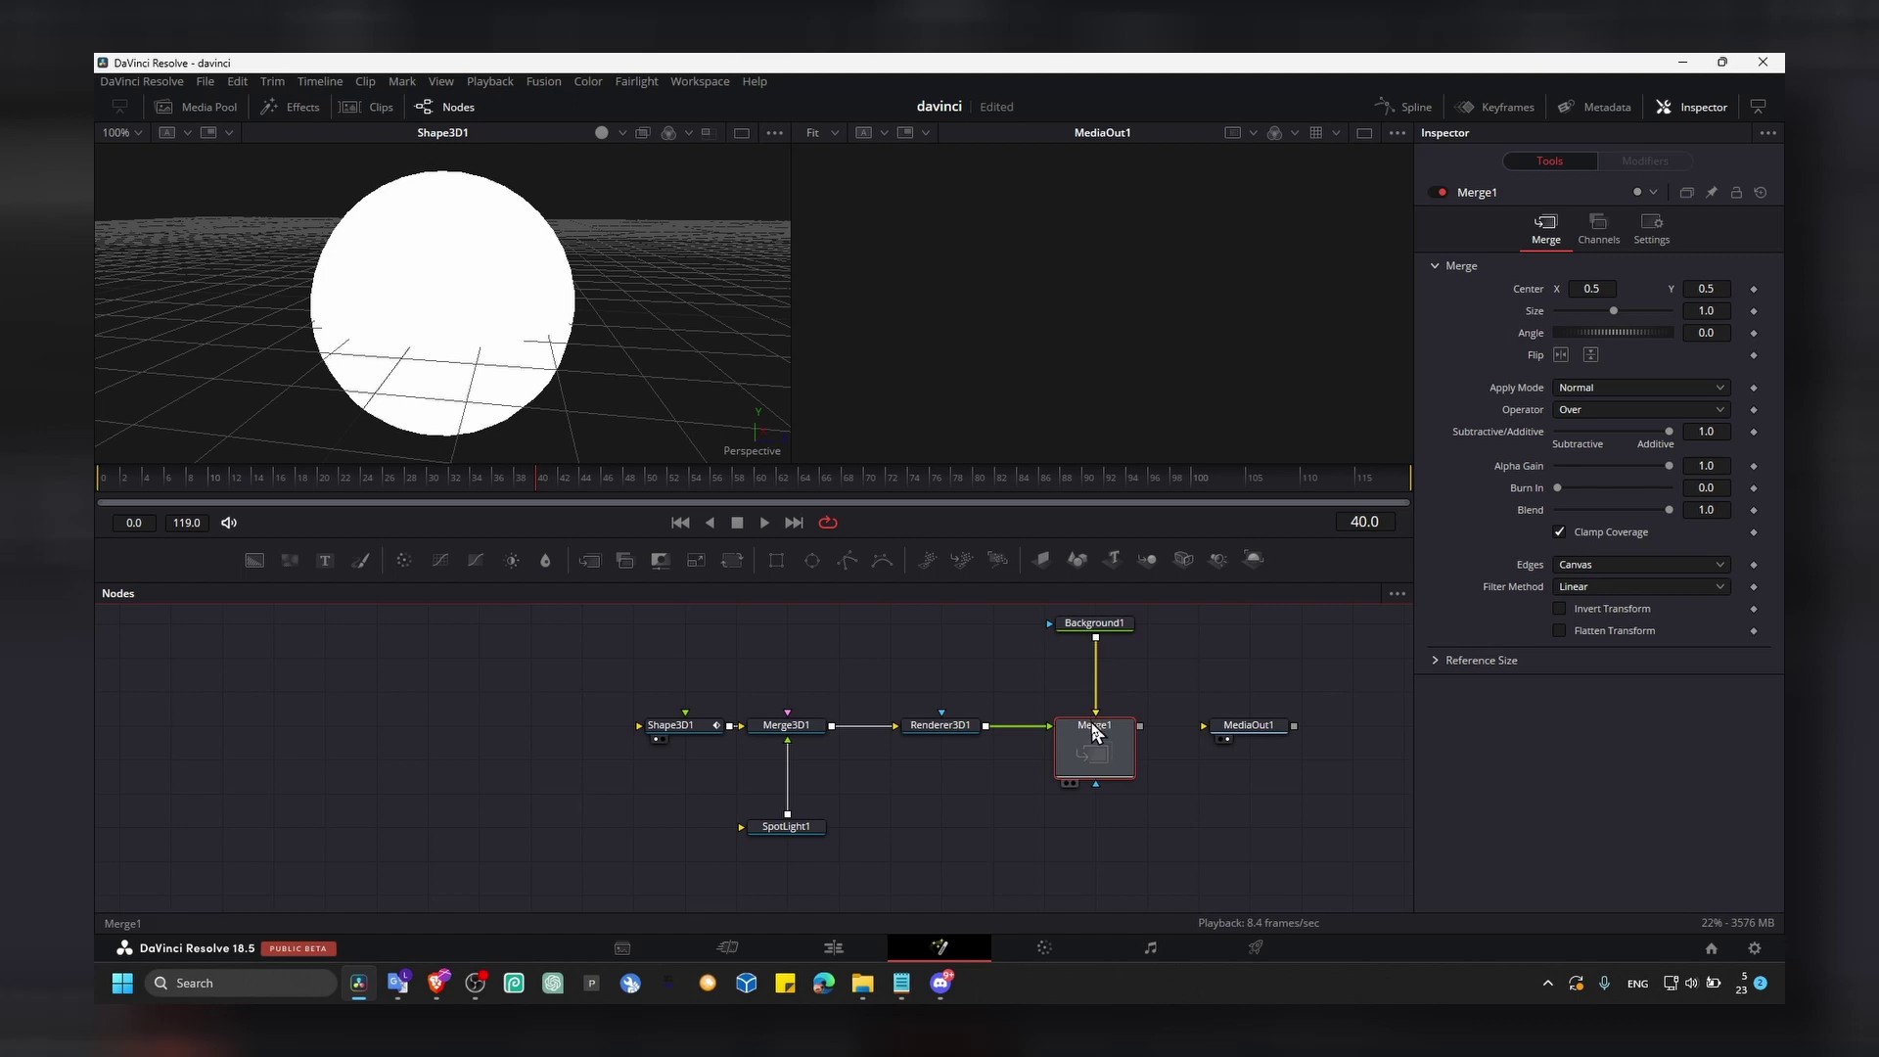
key(2)
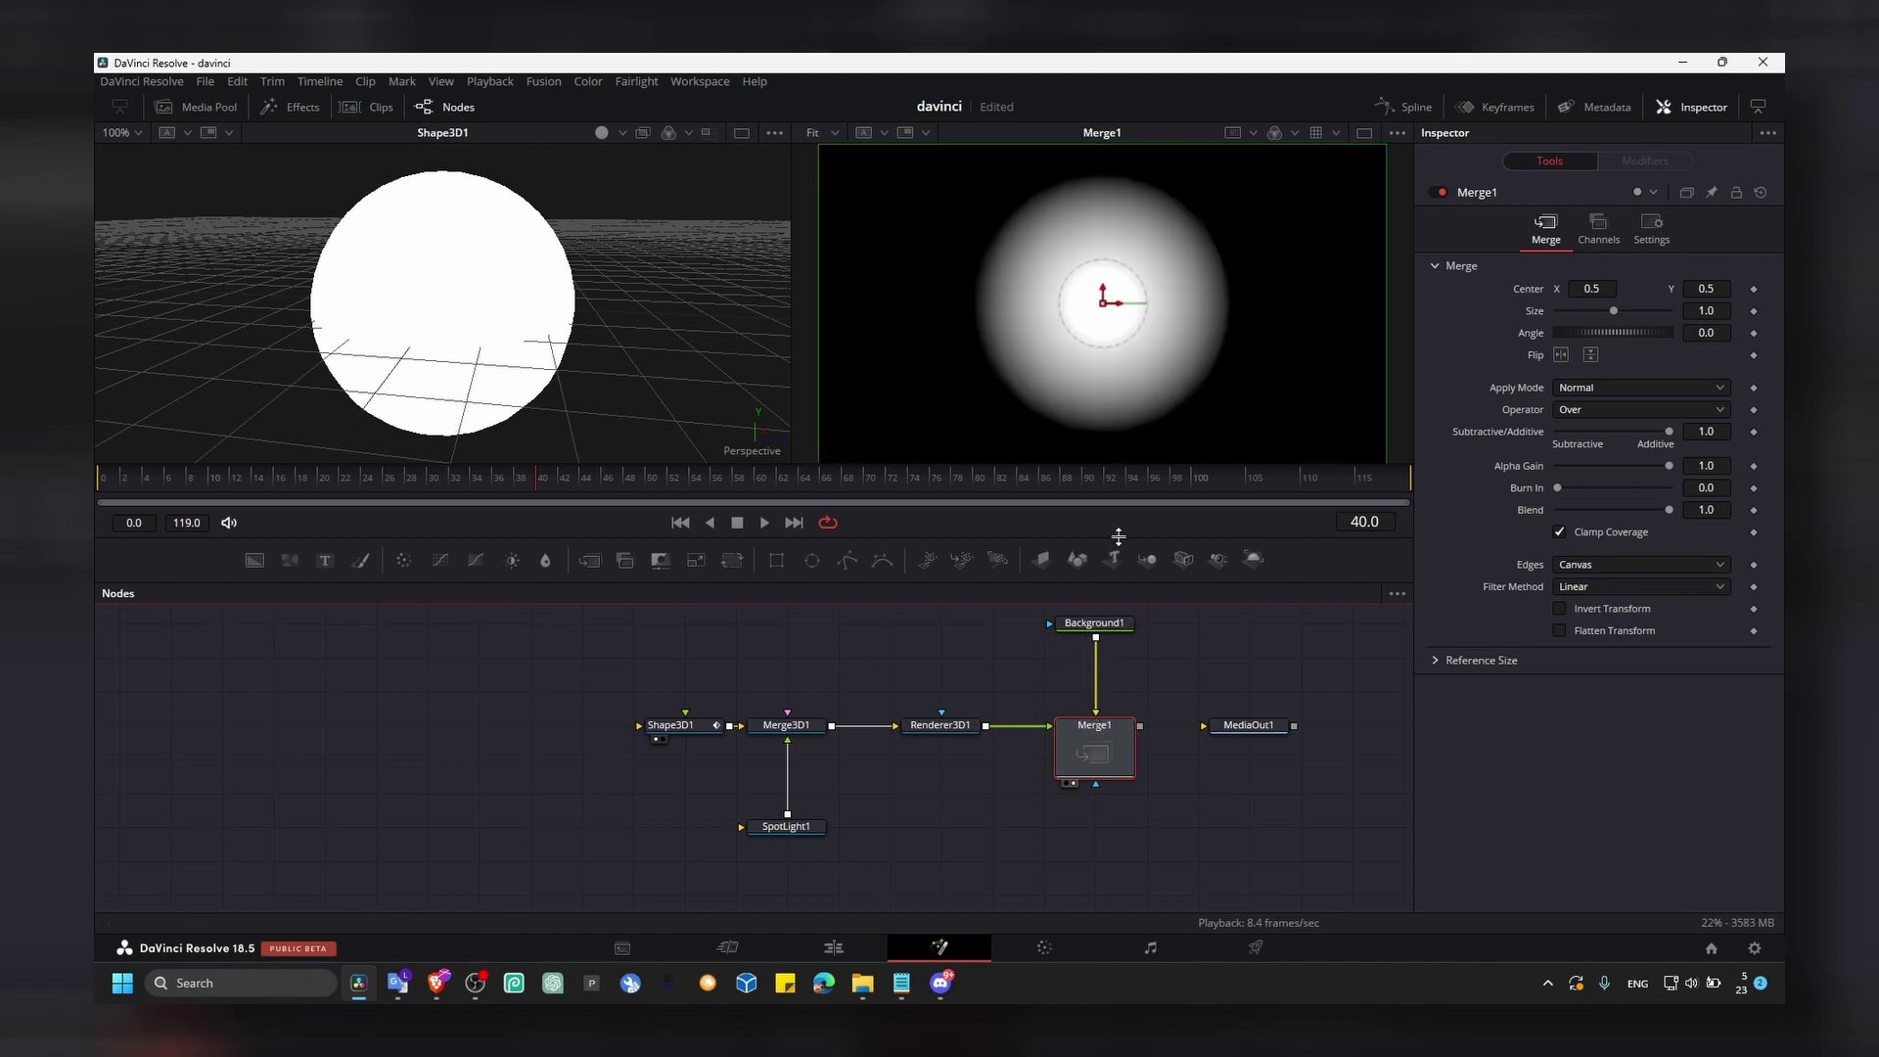
Set Background1's colour to dark grey, with red, green and blue at 0.356862
click(1094, 623)
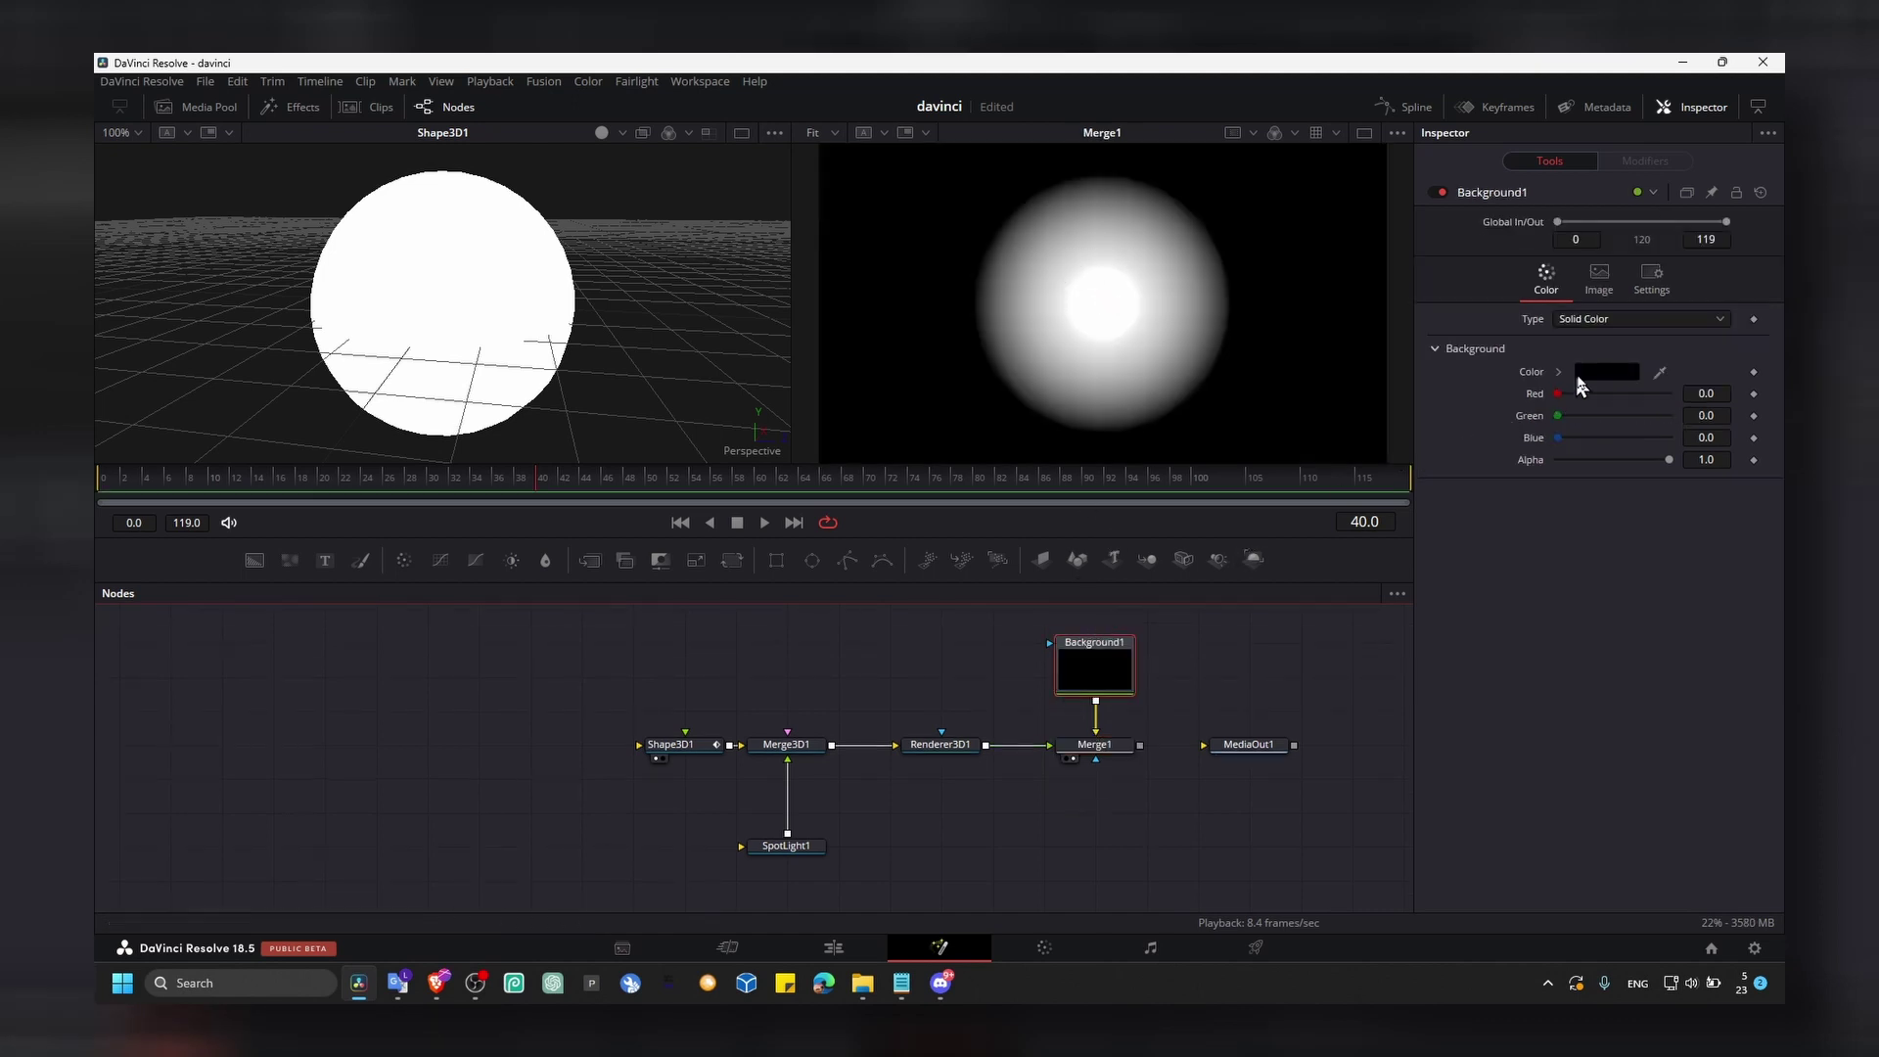
click(1578, 375)
click(757, 488)
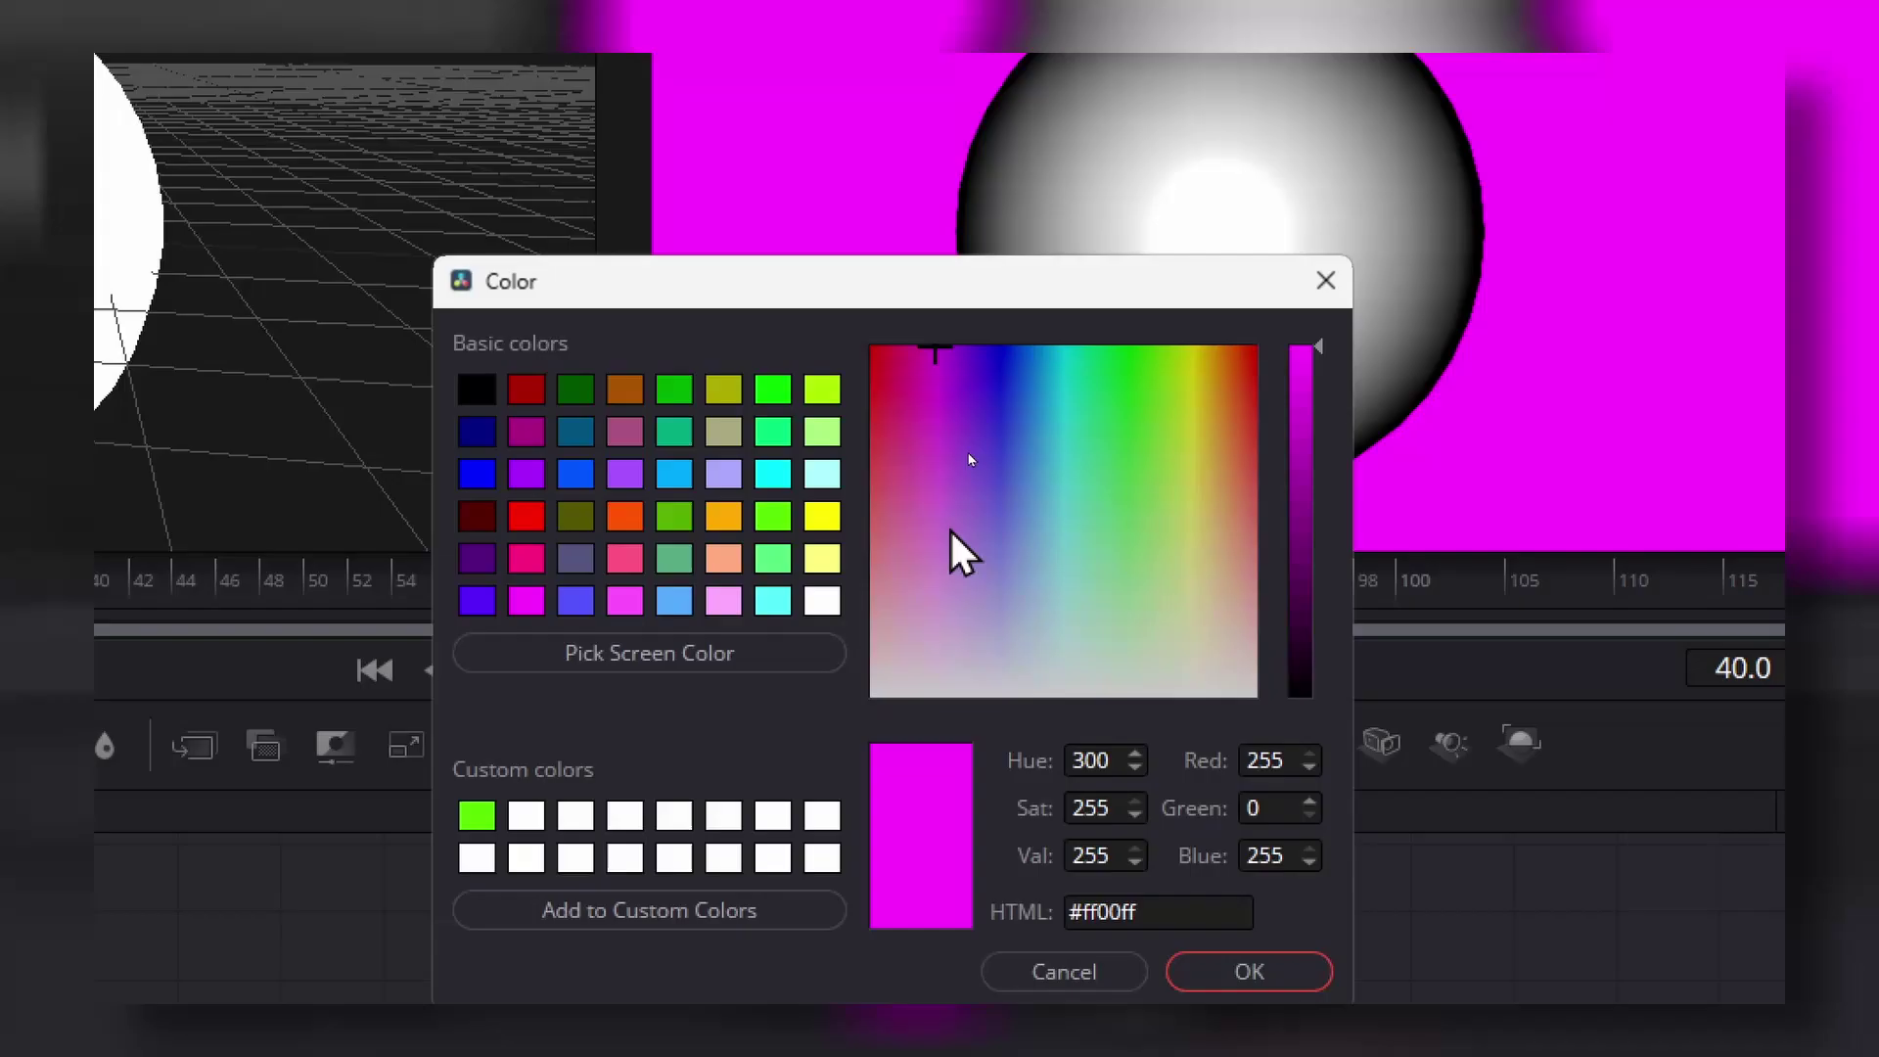
click(805, 403)
click(780, 382)
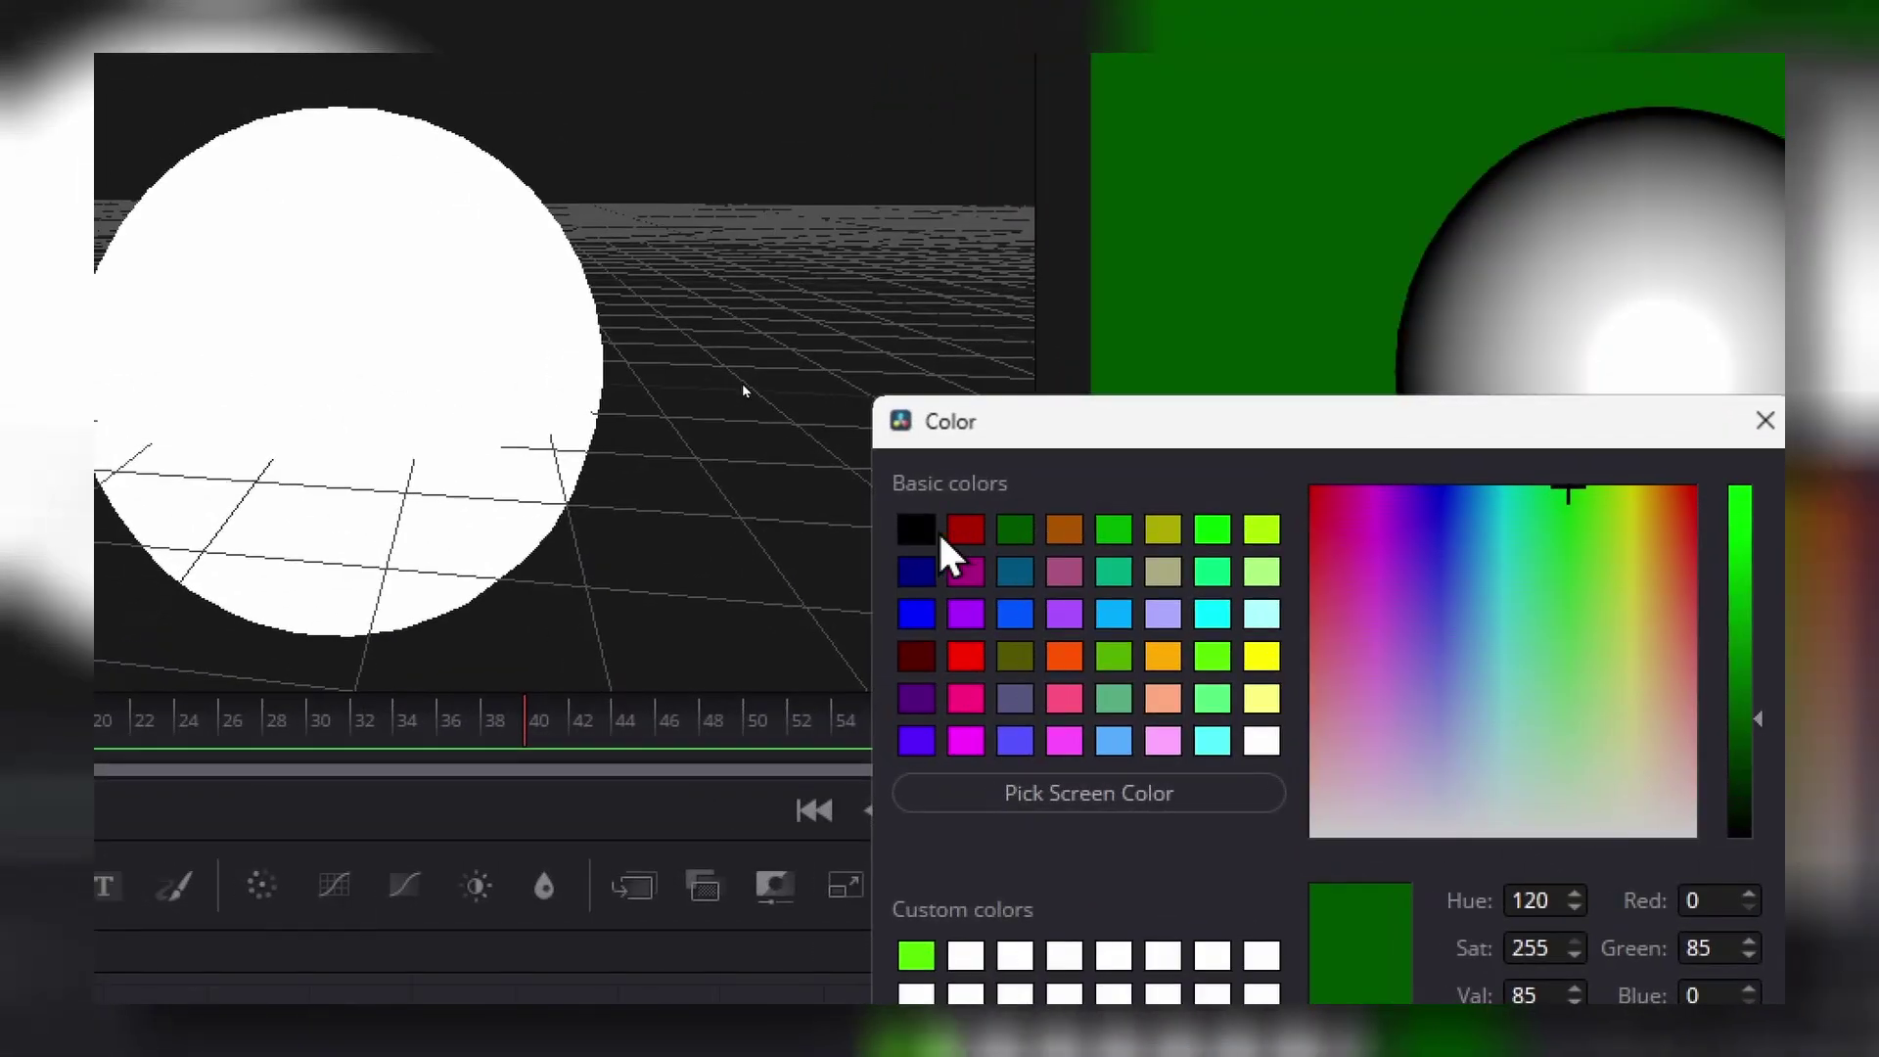
click(936, 534)
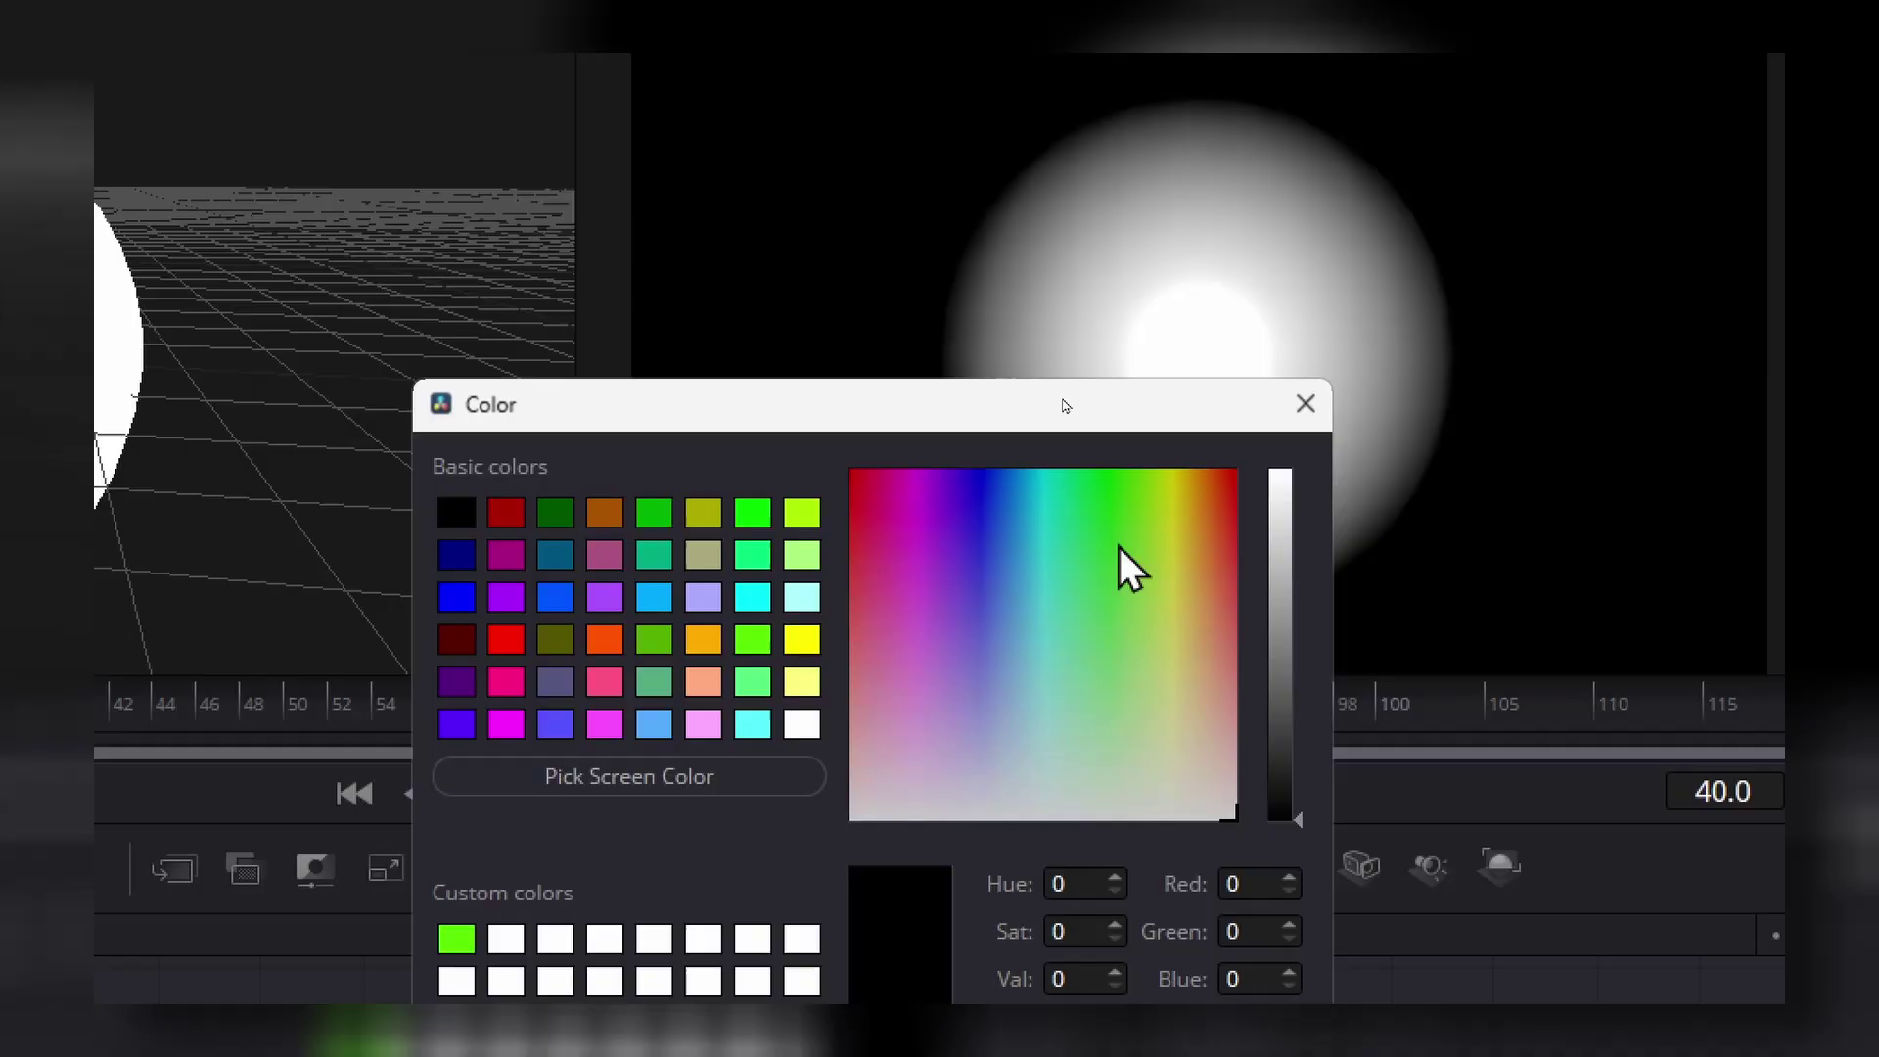
drag(1739, 602, 1739, 664)
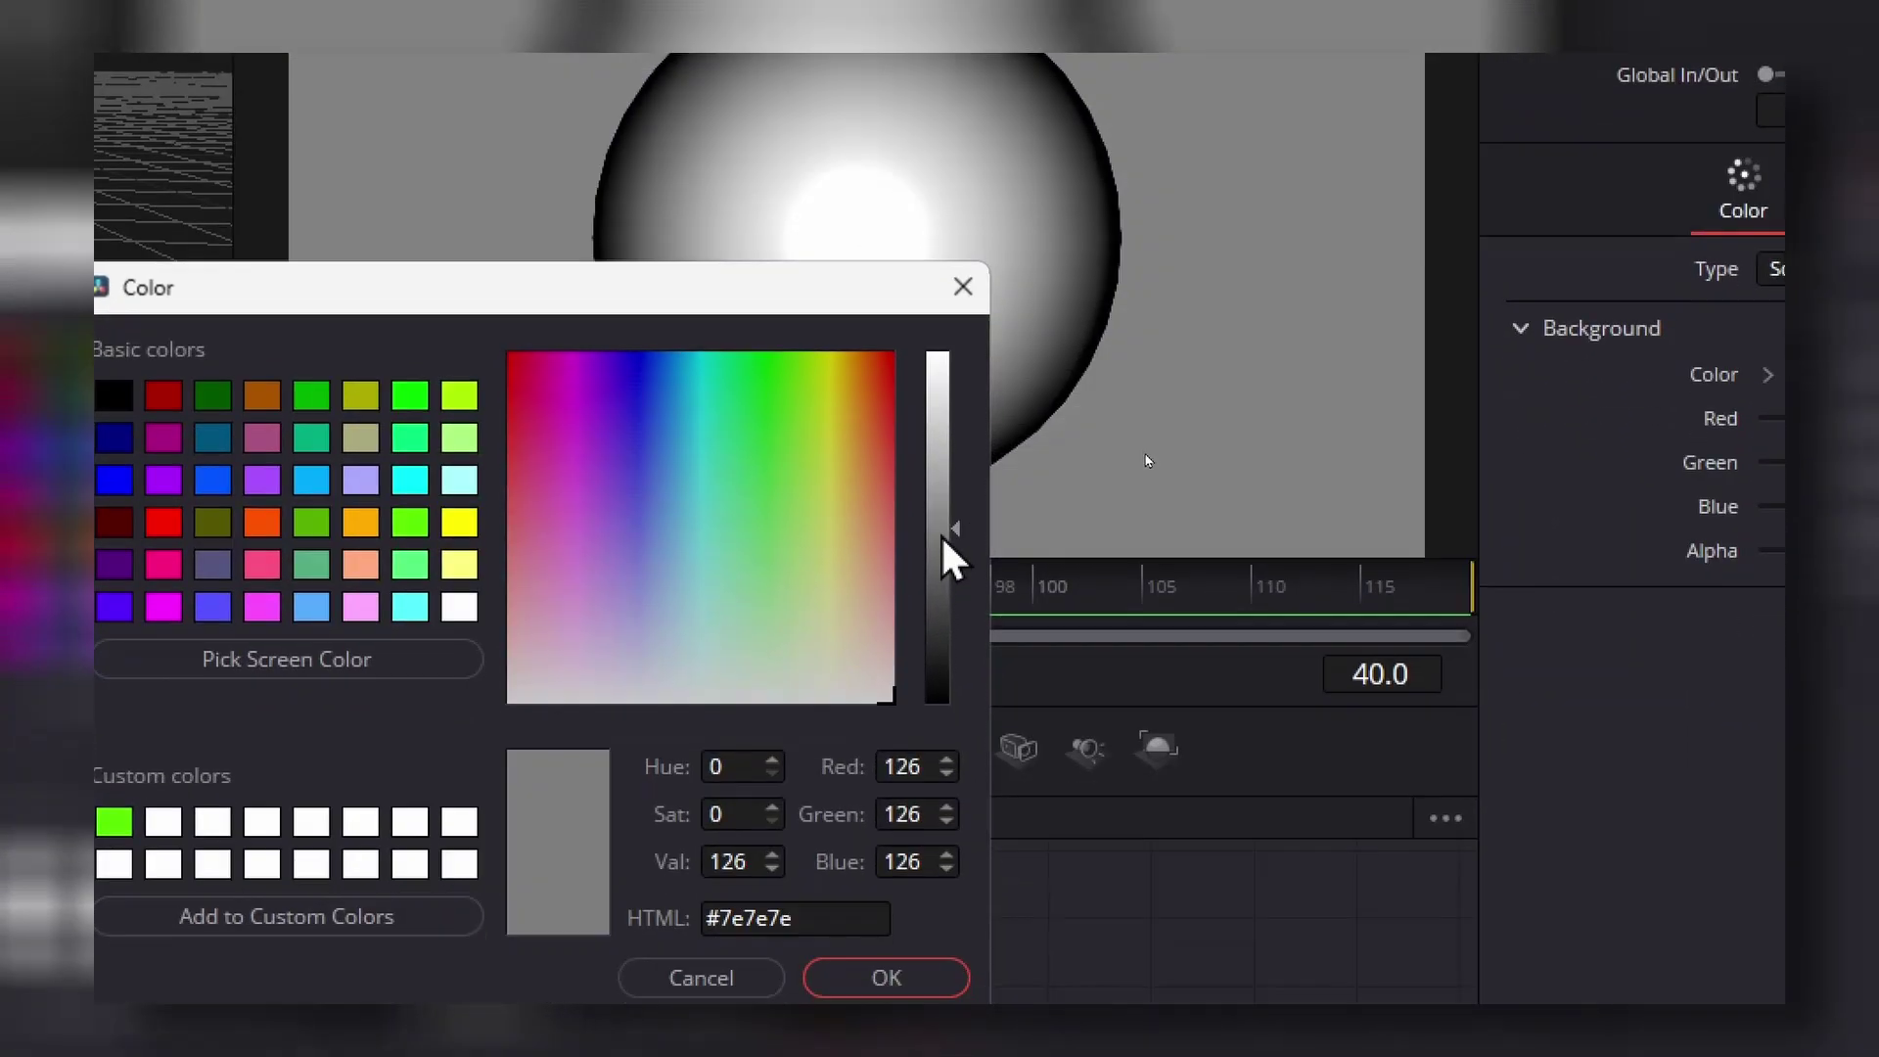
drag(942, 534, 941, 583)
click(885, 977)
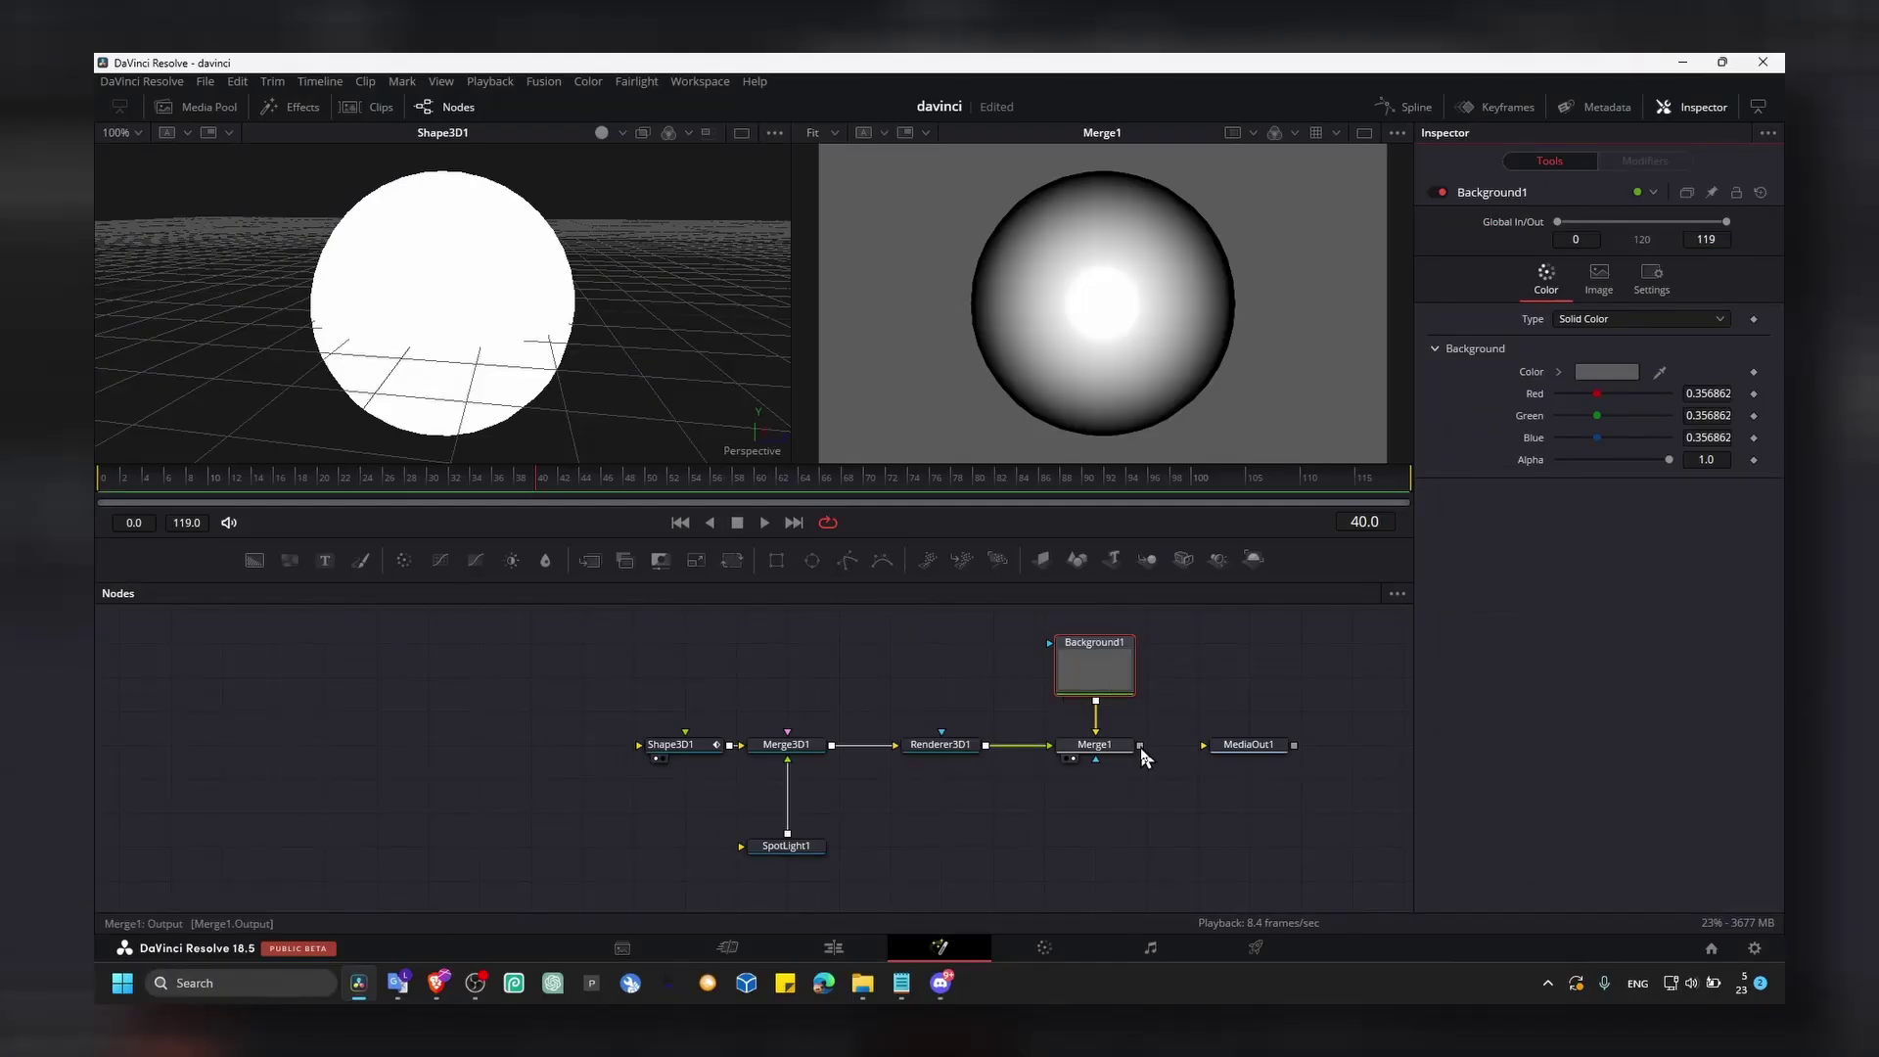
Connect Merge1's output to MediaOut1 and space both nodes farther from Renderer3D1 to make room for another node
drag(1140, 745, 1267, 747)
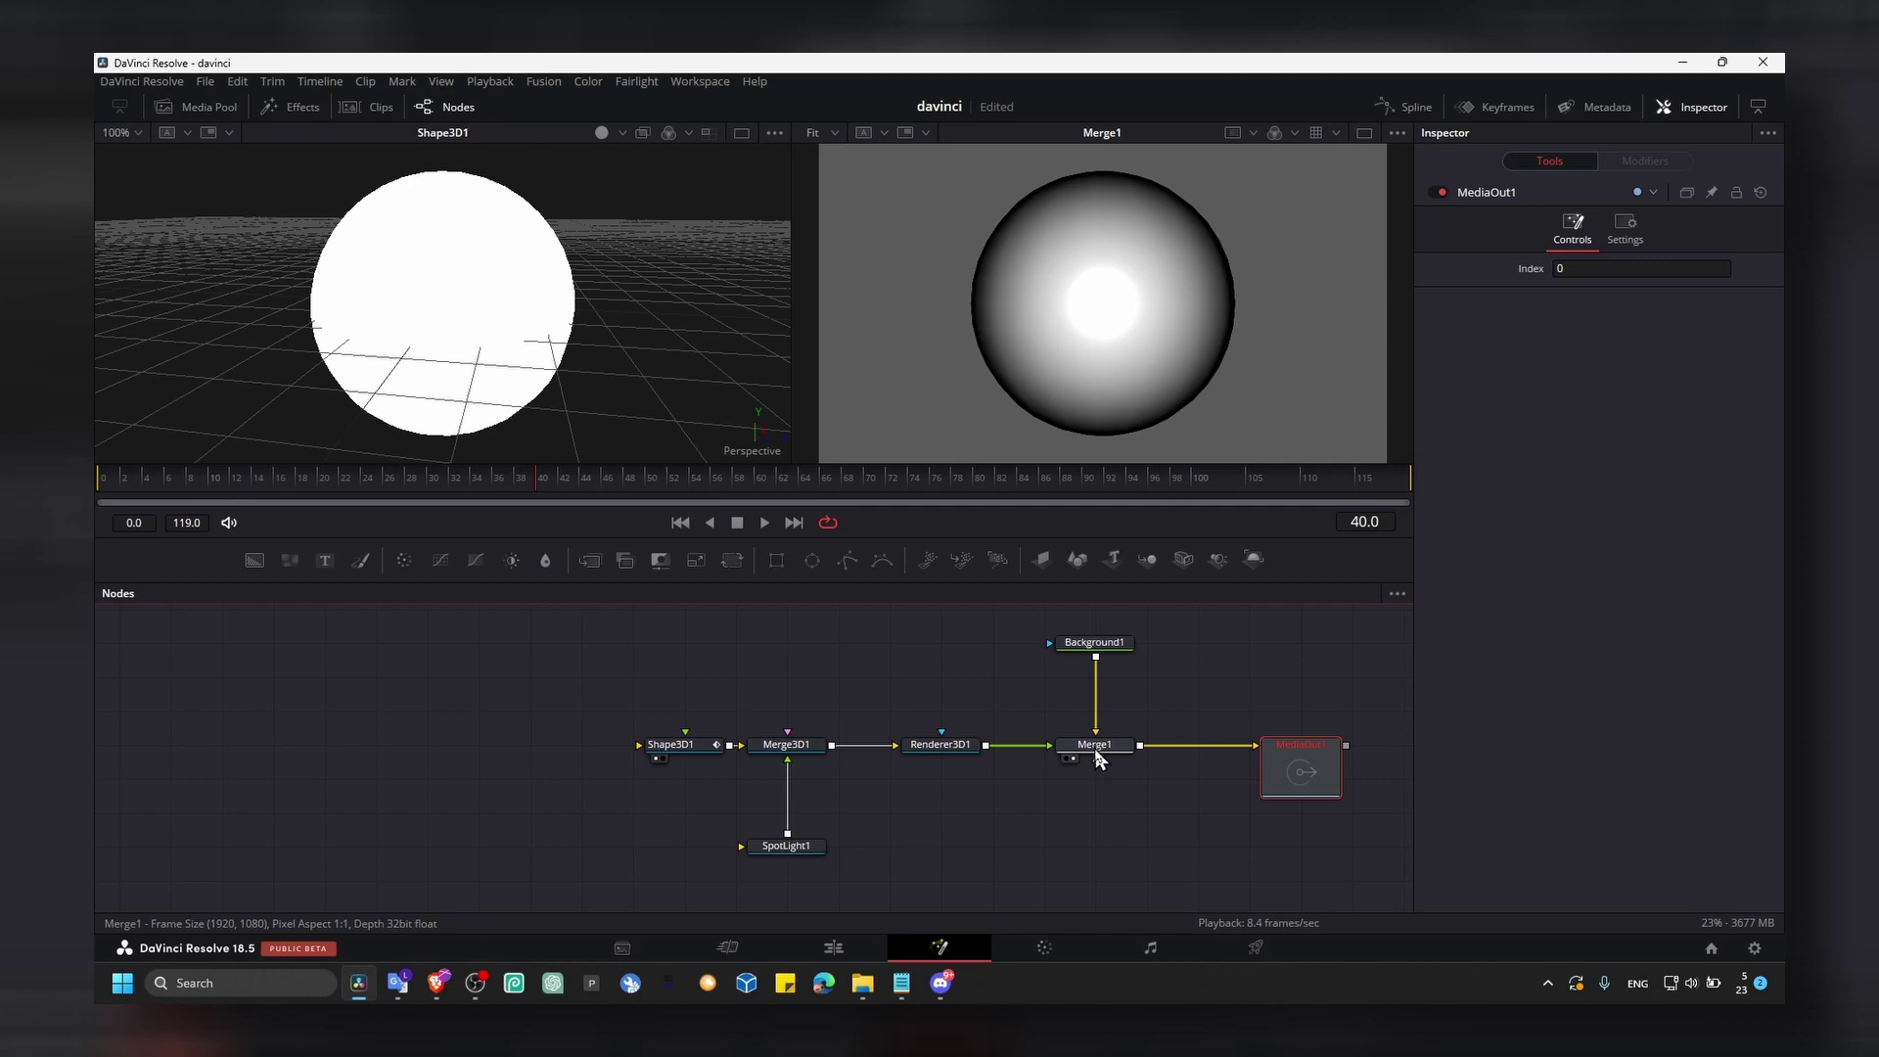
mouse_move(1098, 757)
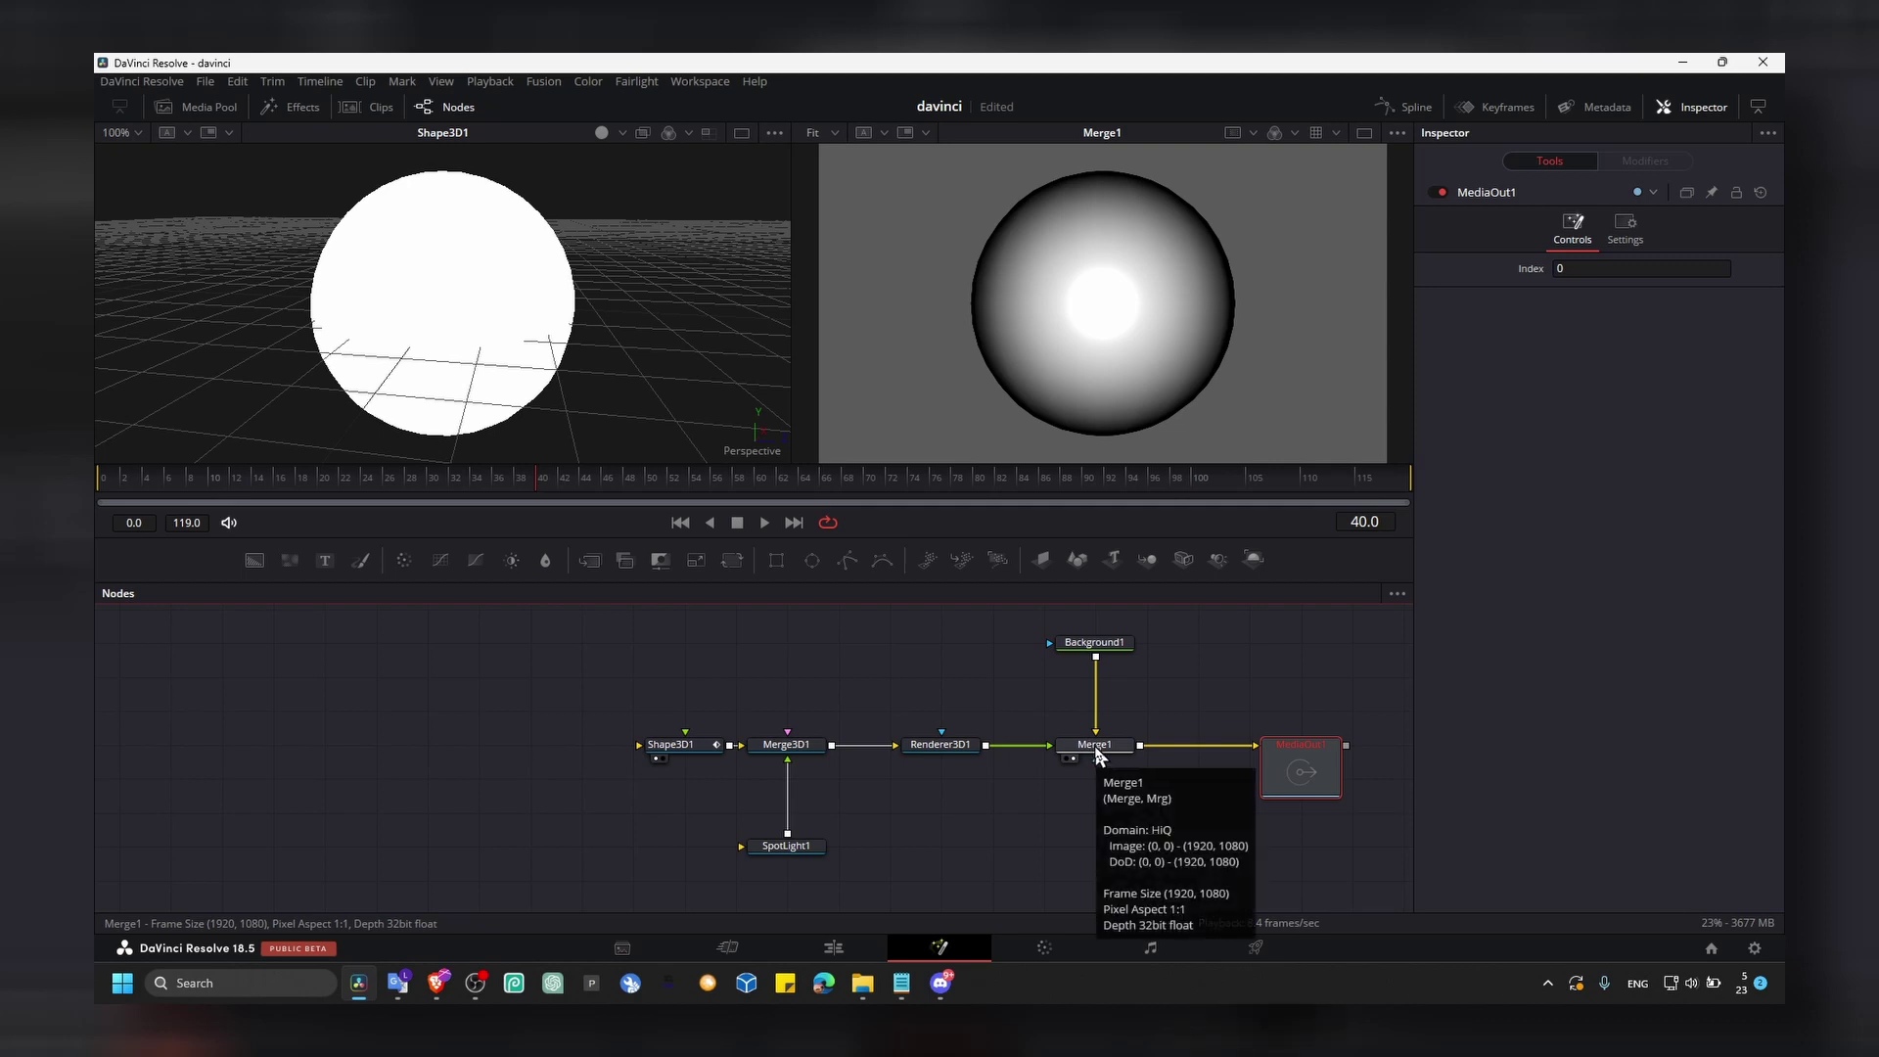
drag(1093, 754, 1147, 753)
Insert a Drop Shadow node between Renderer3D1 and Merge1
click(954, 749)
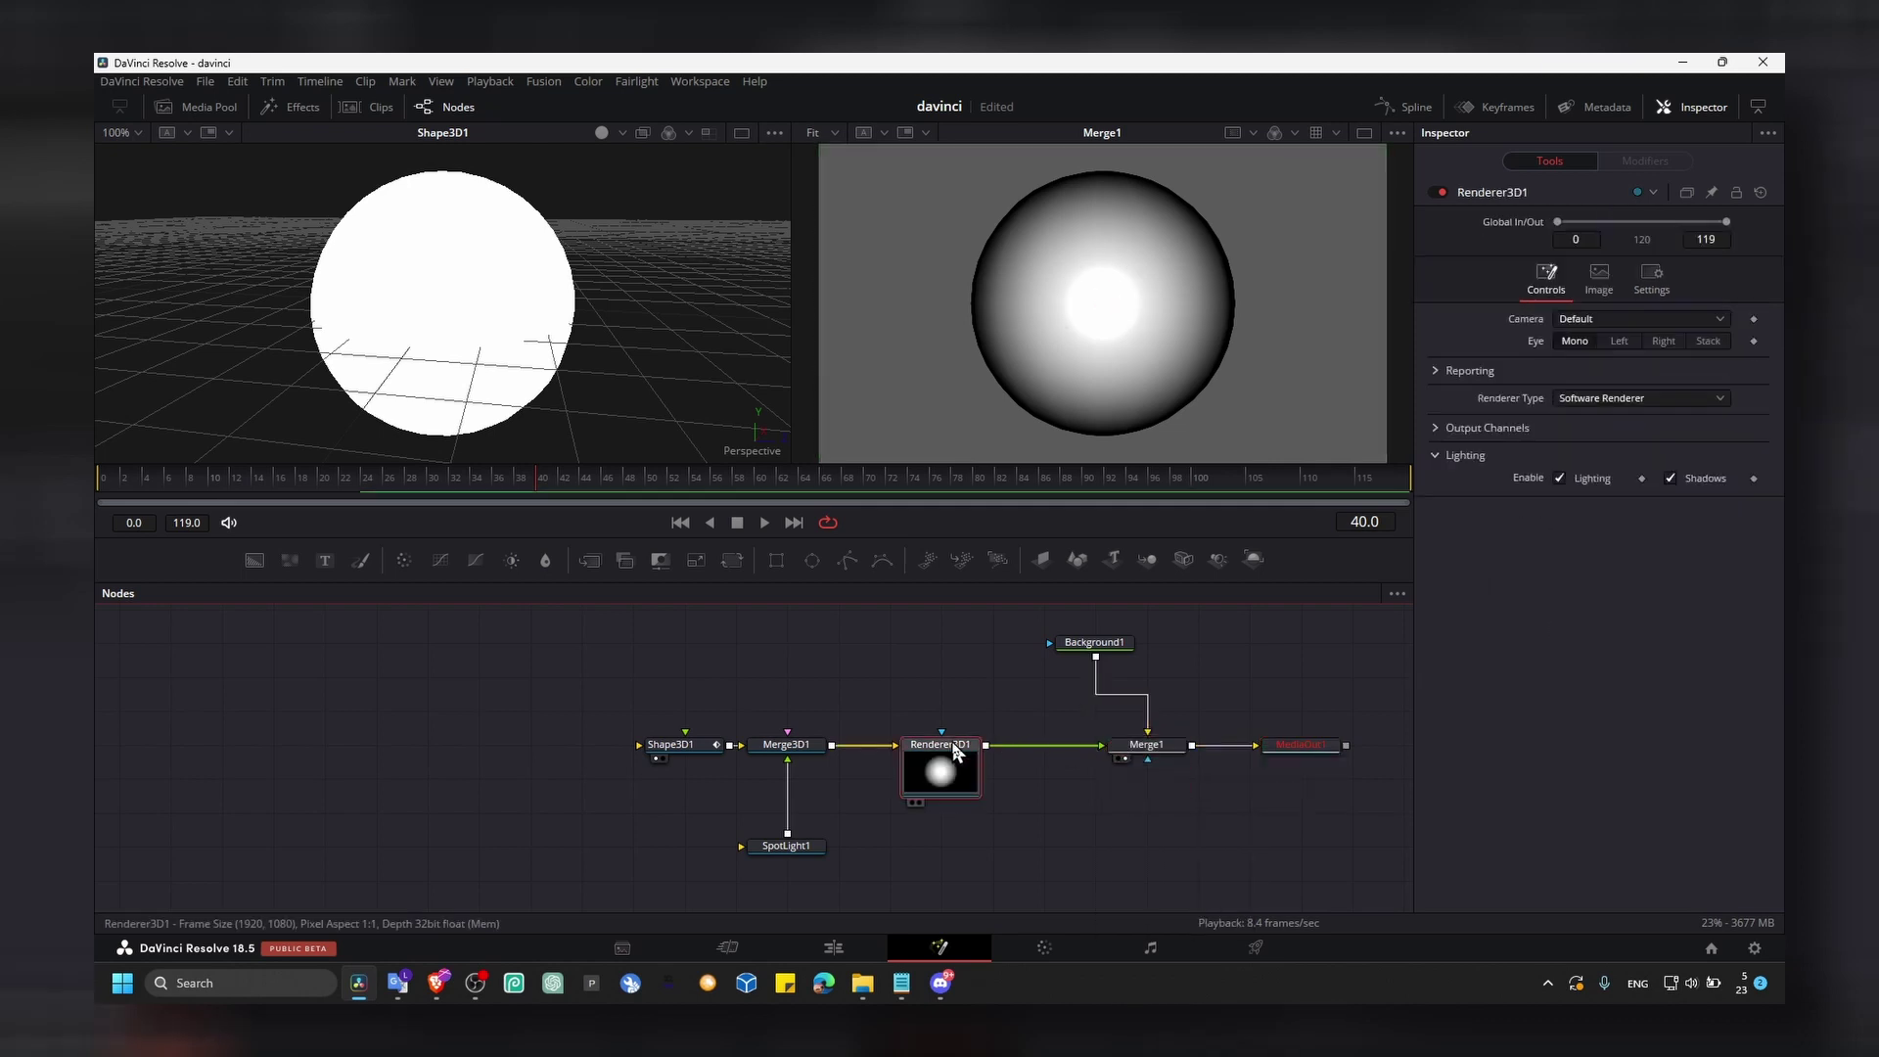
mouse_move(954, 751)
key(shift+space)
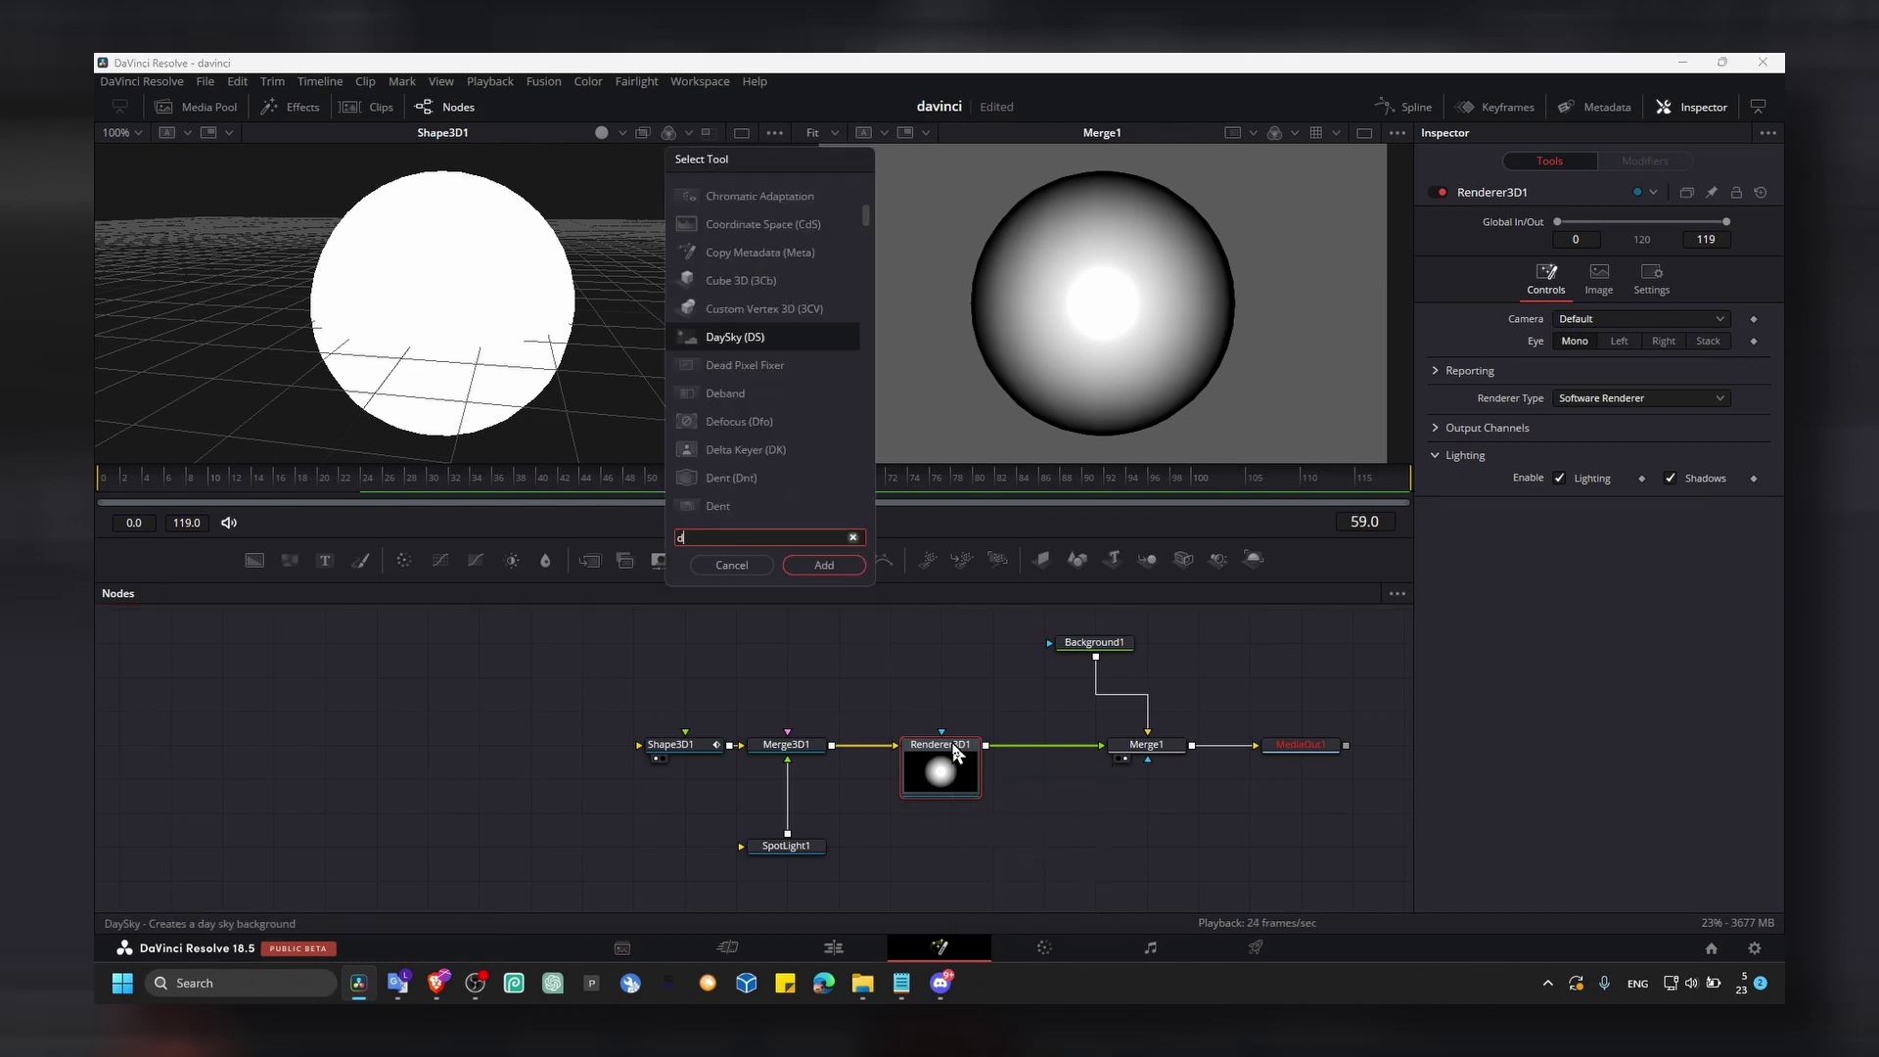
text(drop)
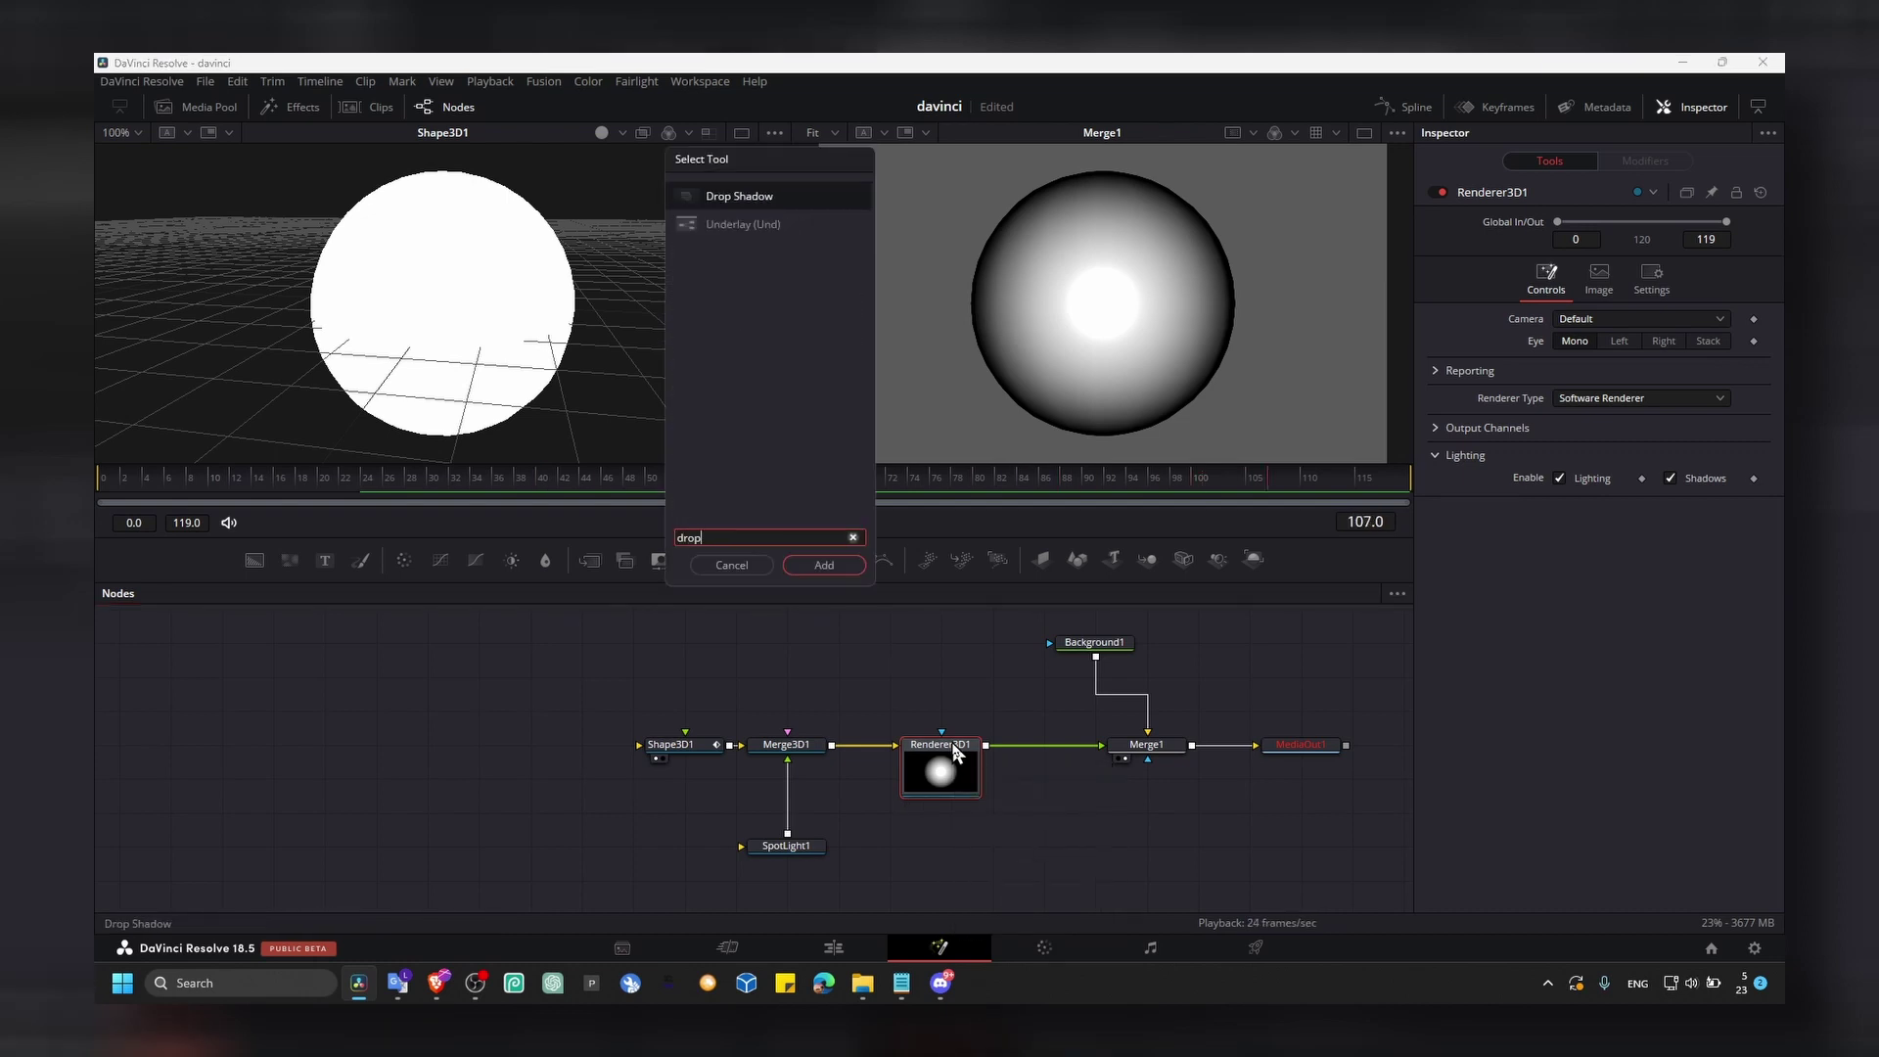
key(Return)
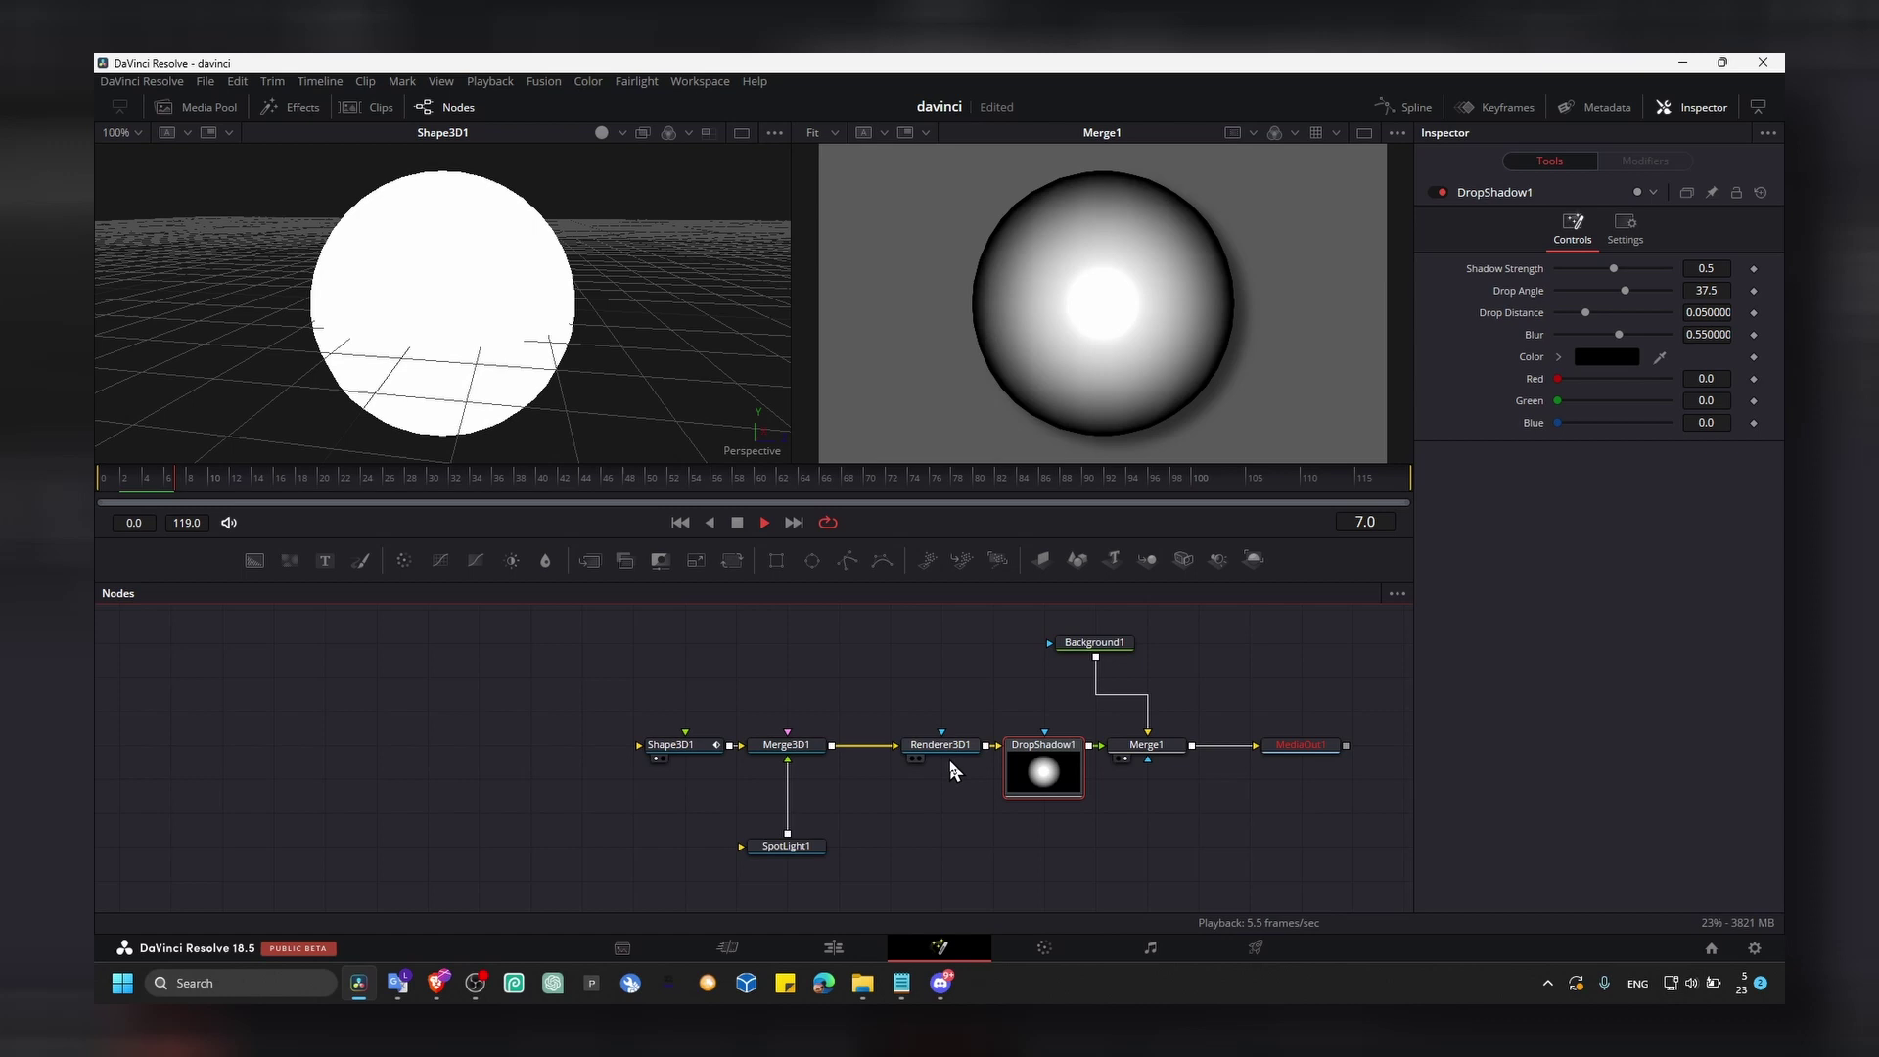
Set the drop shadow's strength to 0.583, drop angle to 3.0 and drop distance to 0.2, and play the composition from the start
click(945, 754)
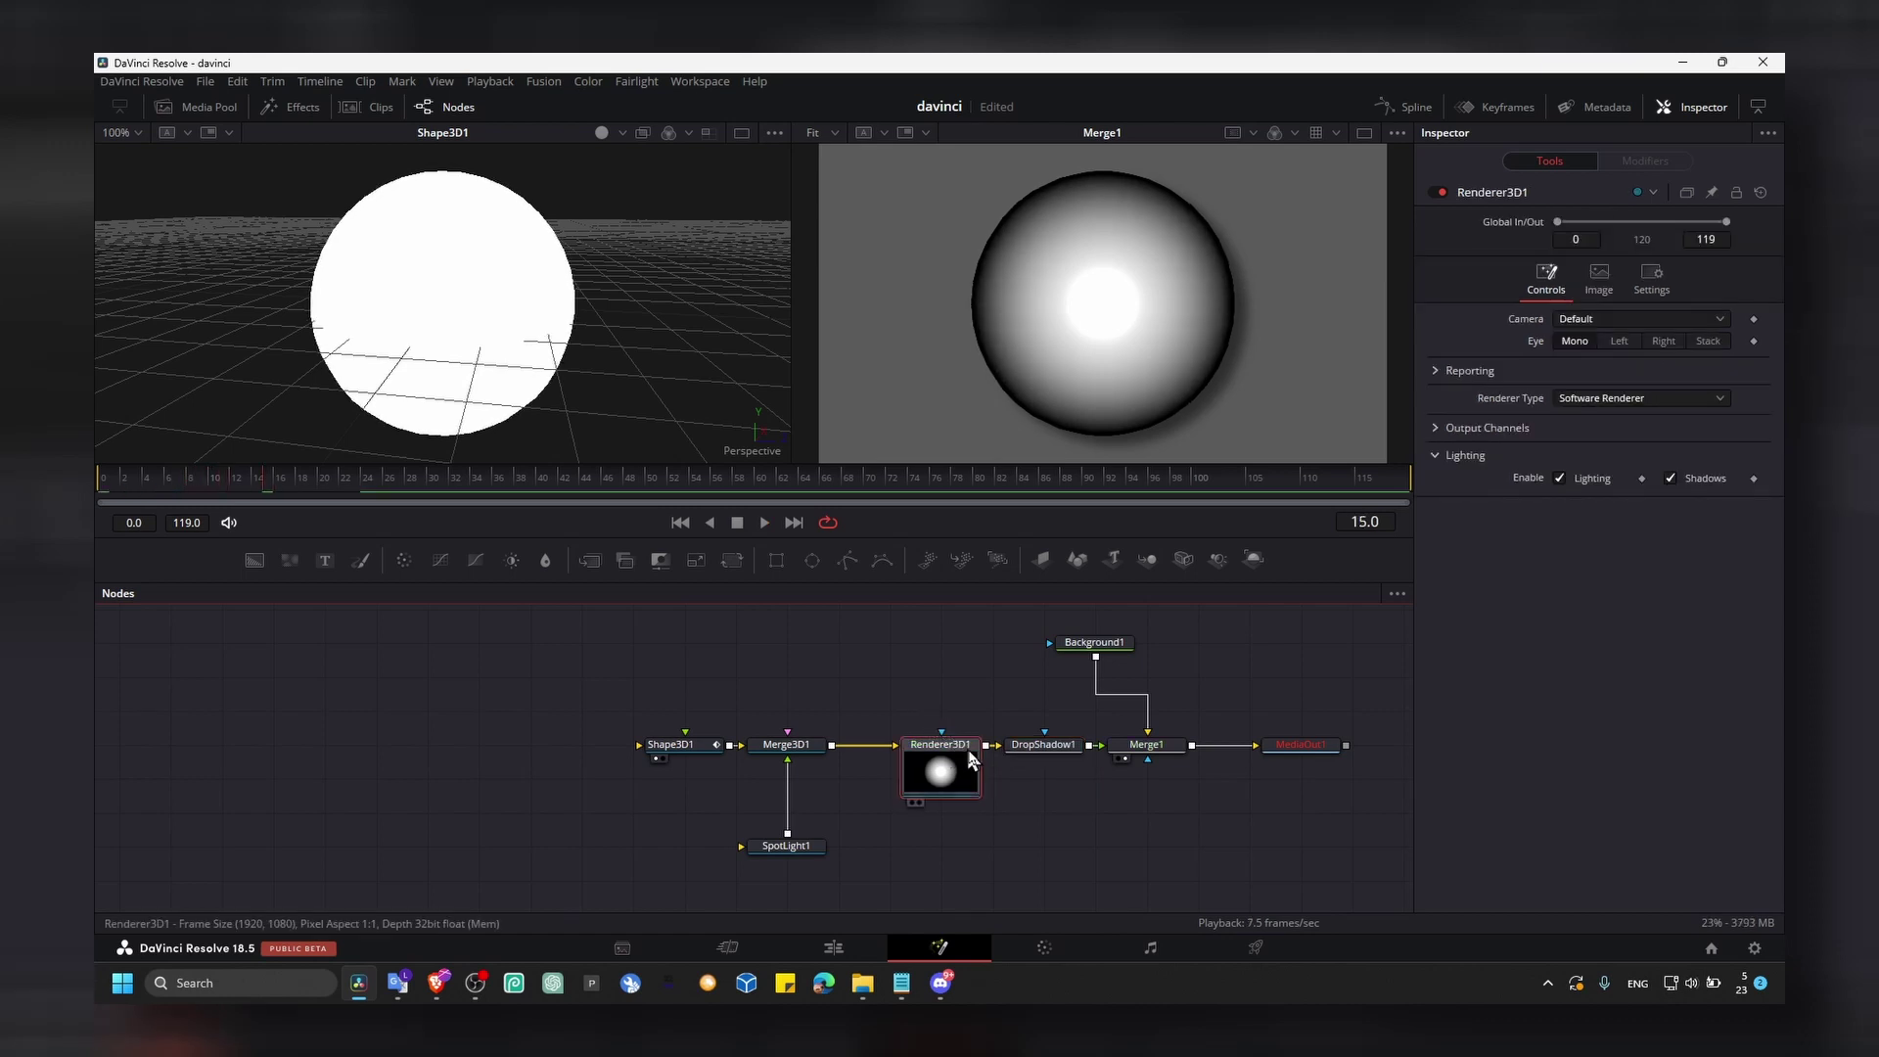
click(1025, 752)
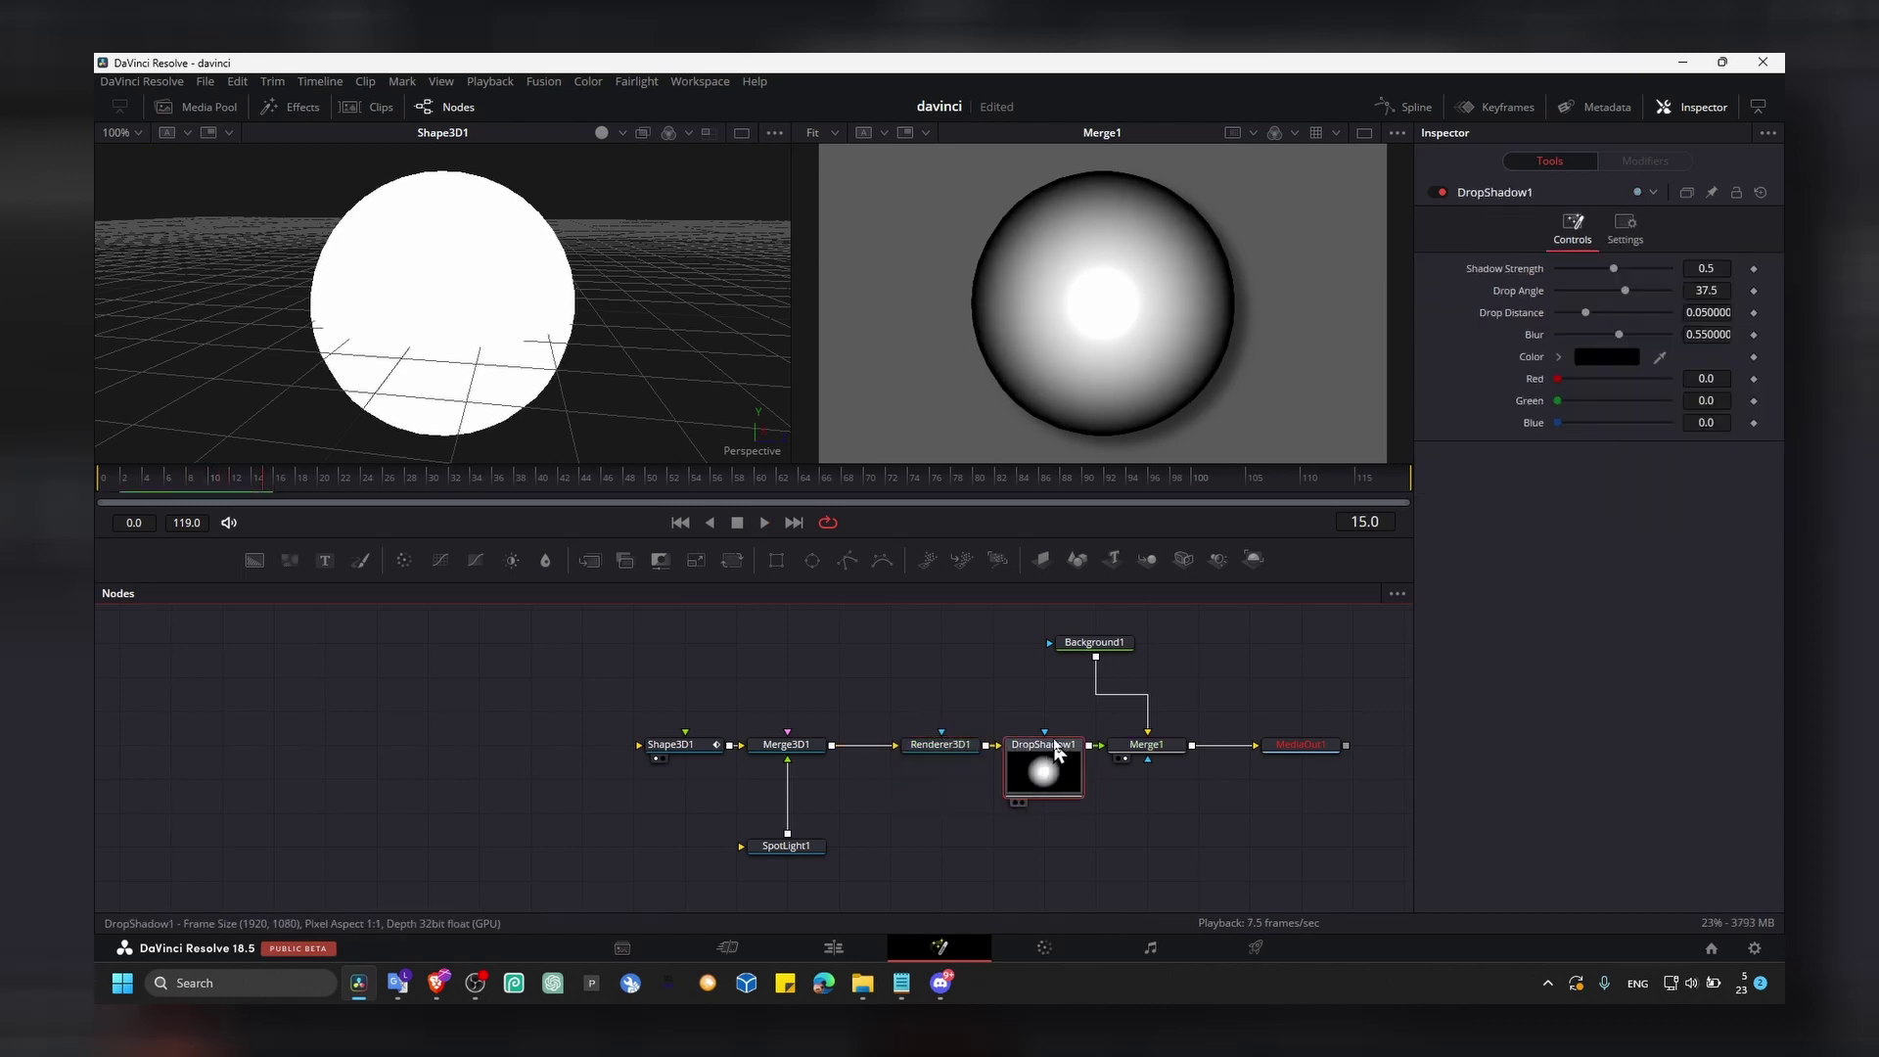
drag(1613, 269, 1667, 323)
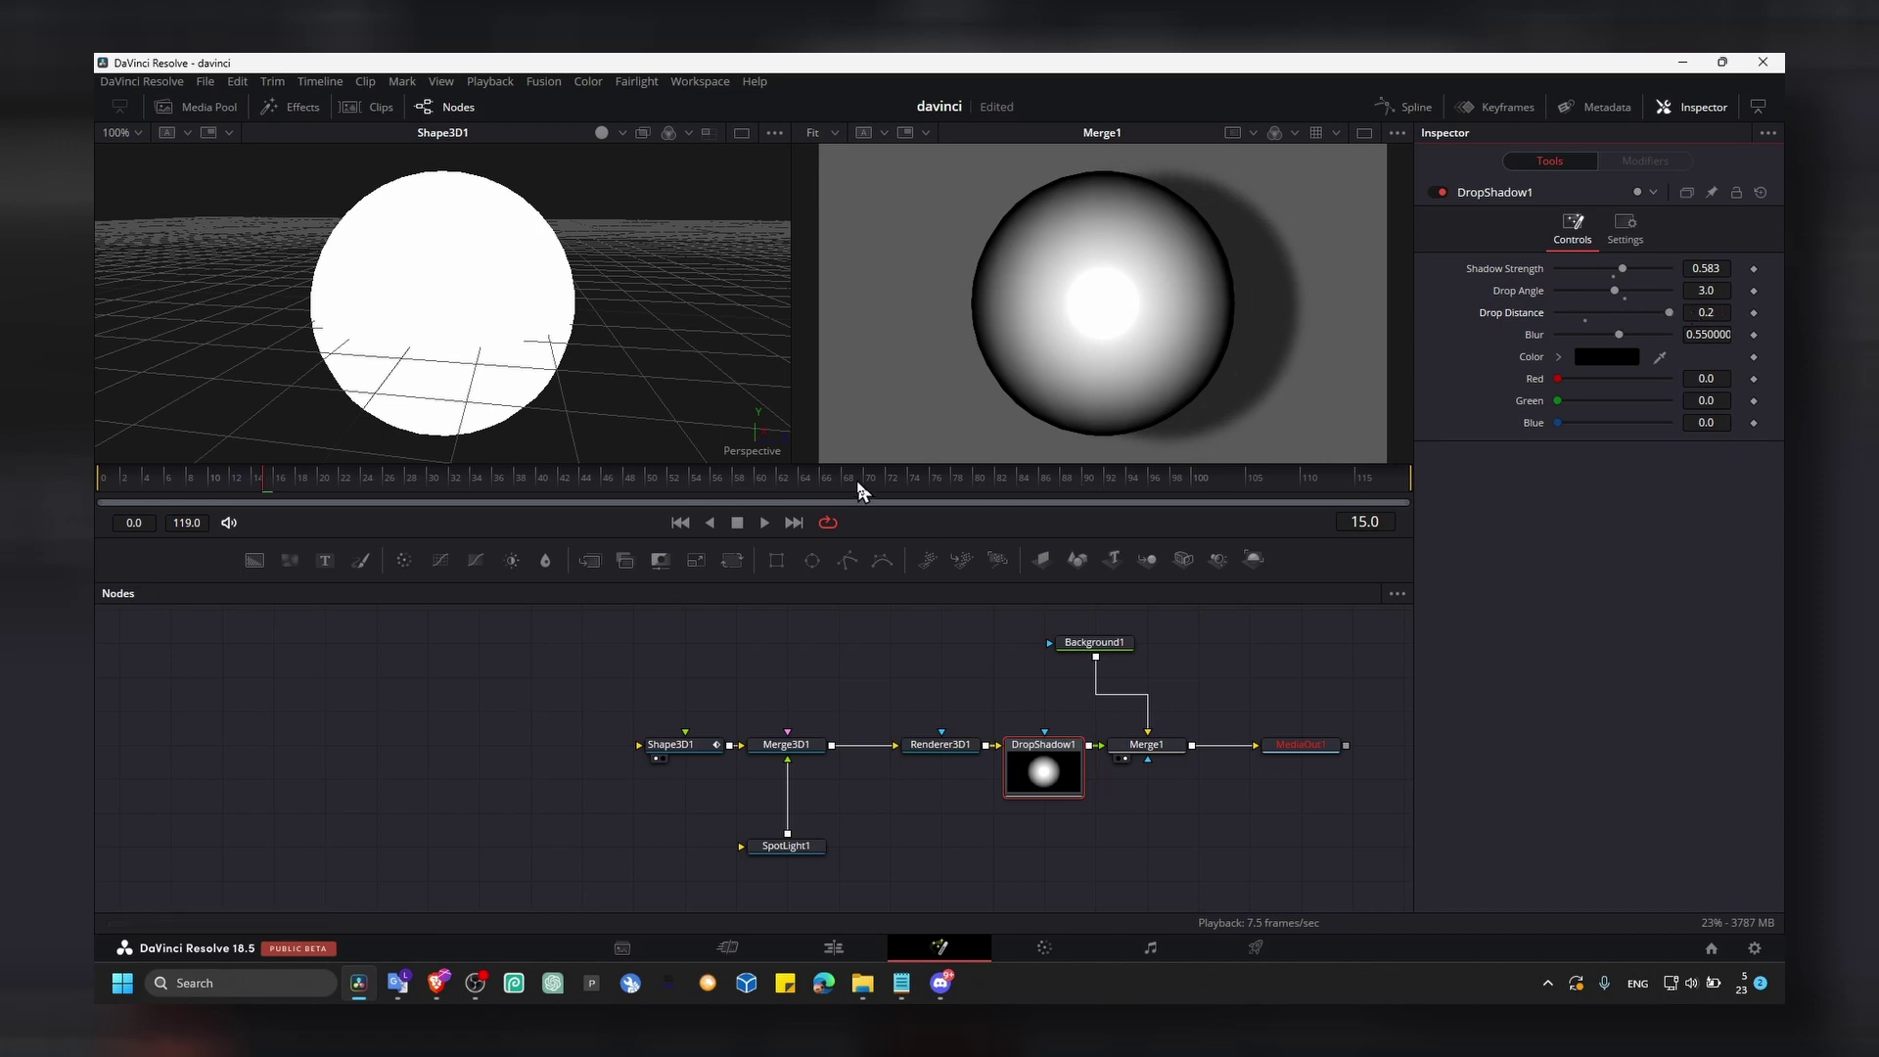
click(96, 494)
key(space)
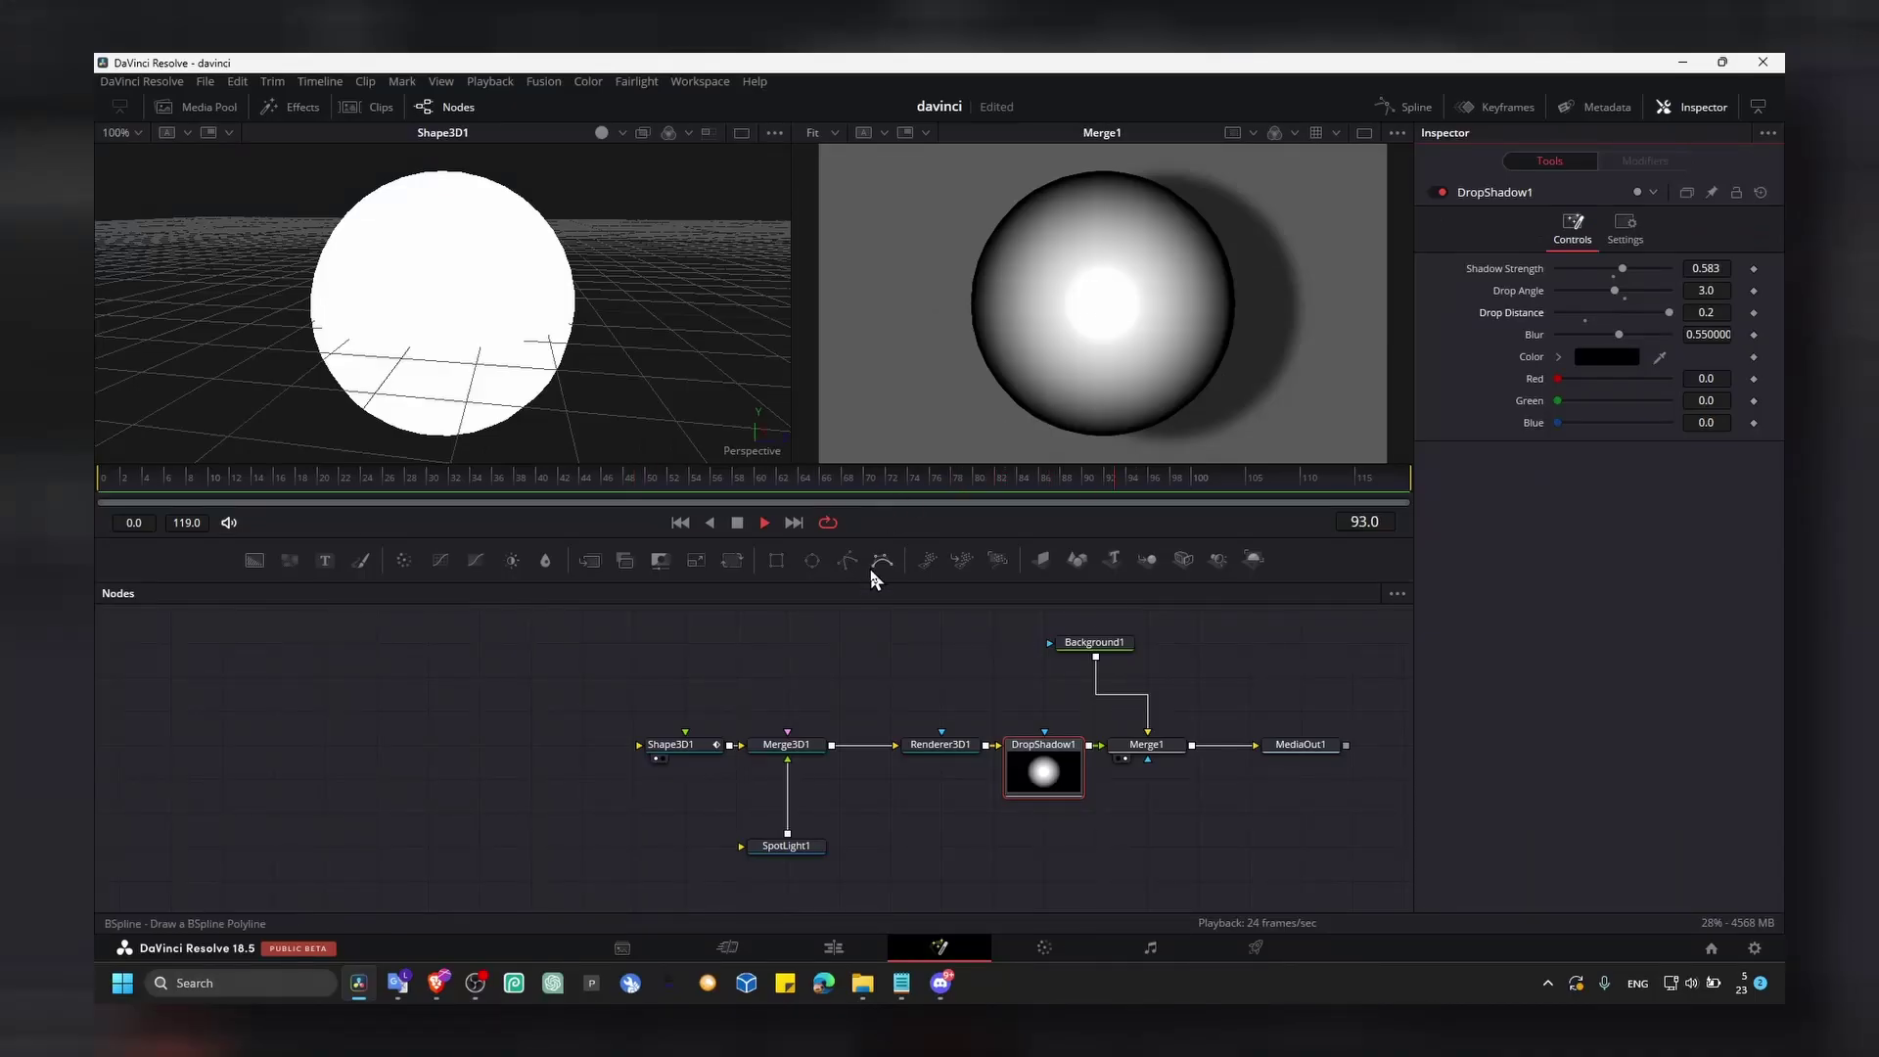
Move SpotLight1 in the 3D view to the front-right of the sphere, at about X 0.4 and Z 1.31
click(785, 846)
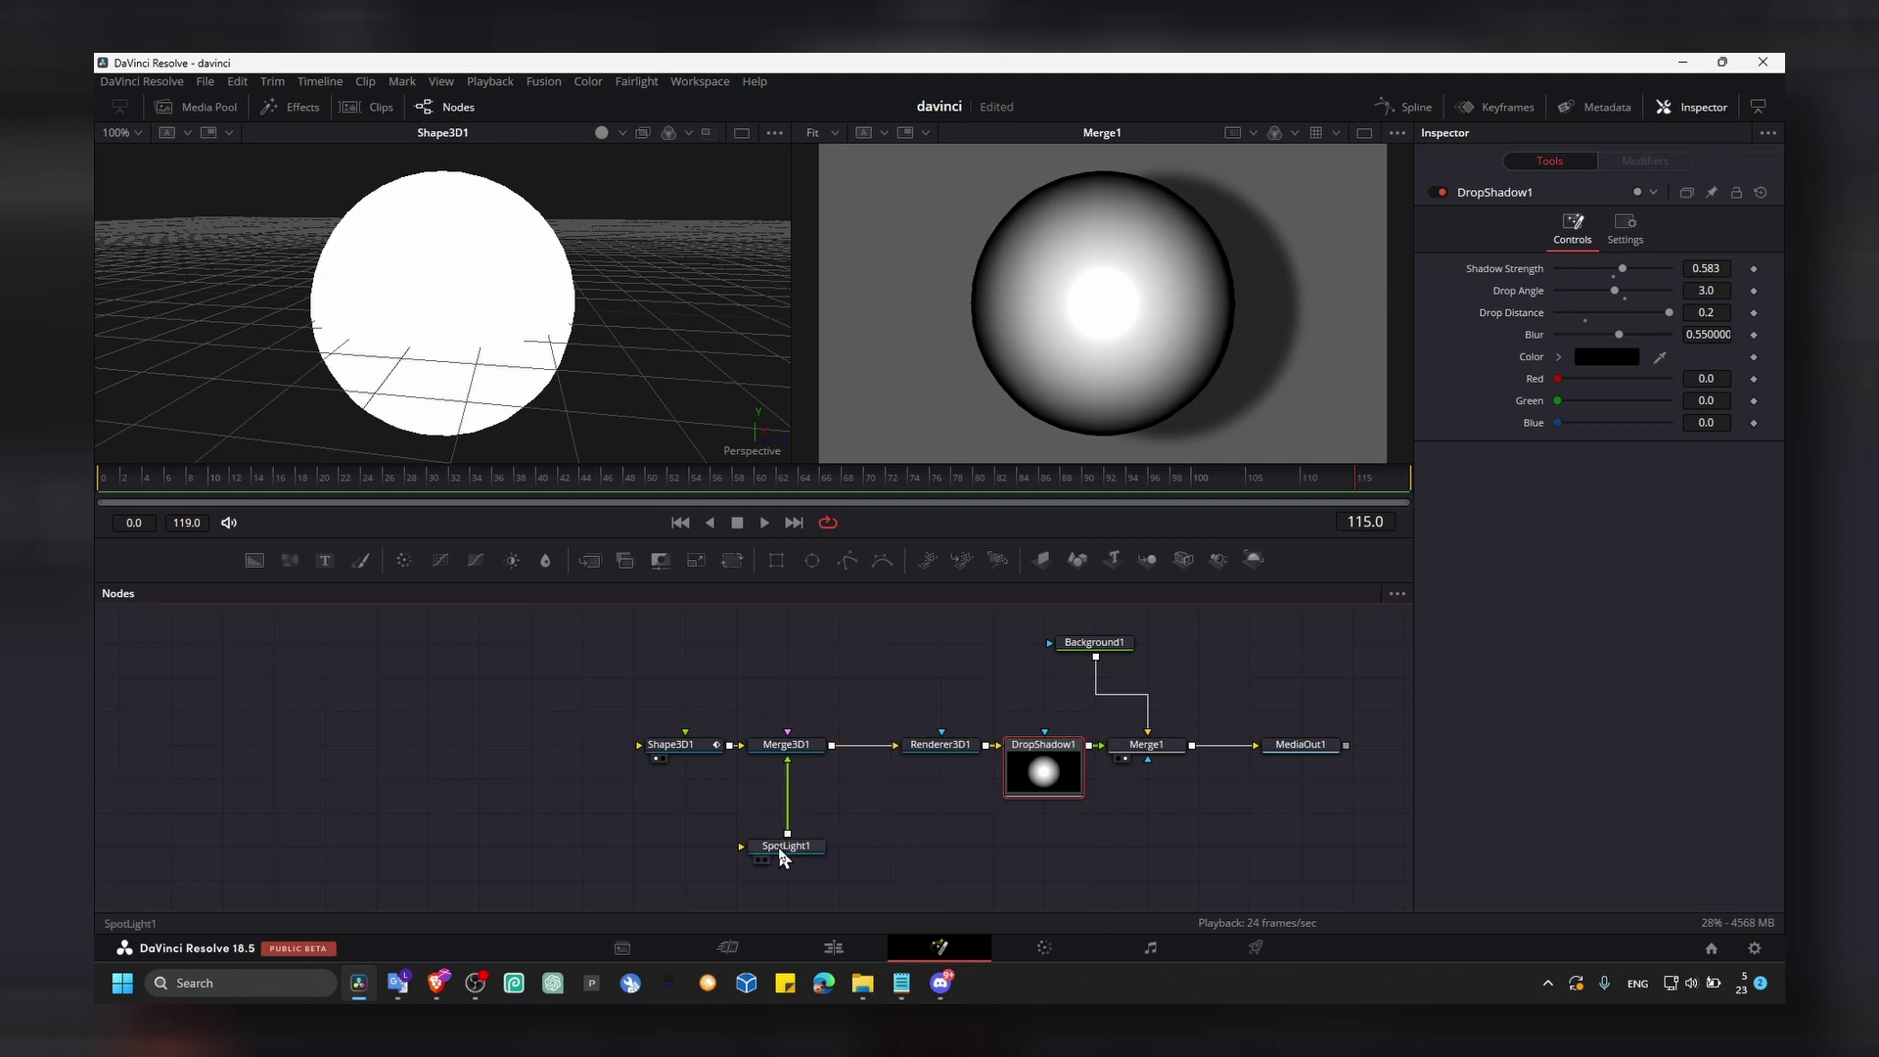
drag(716, 390, 637, 393)
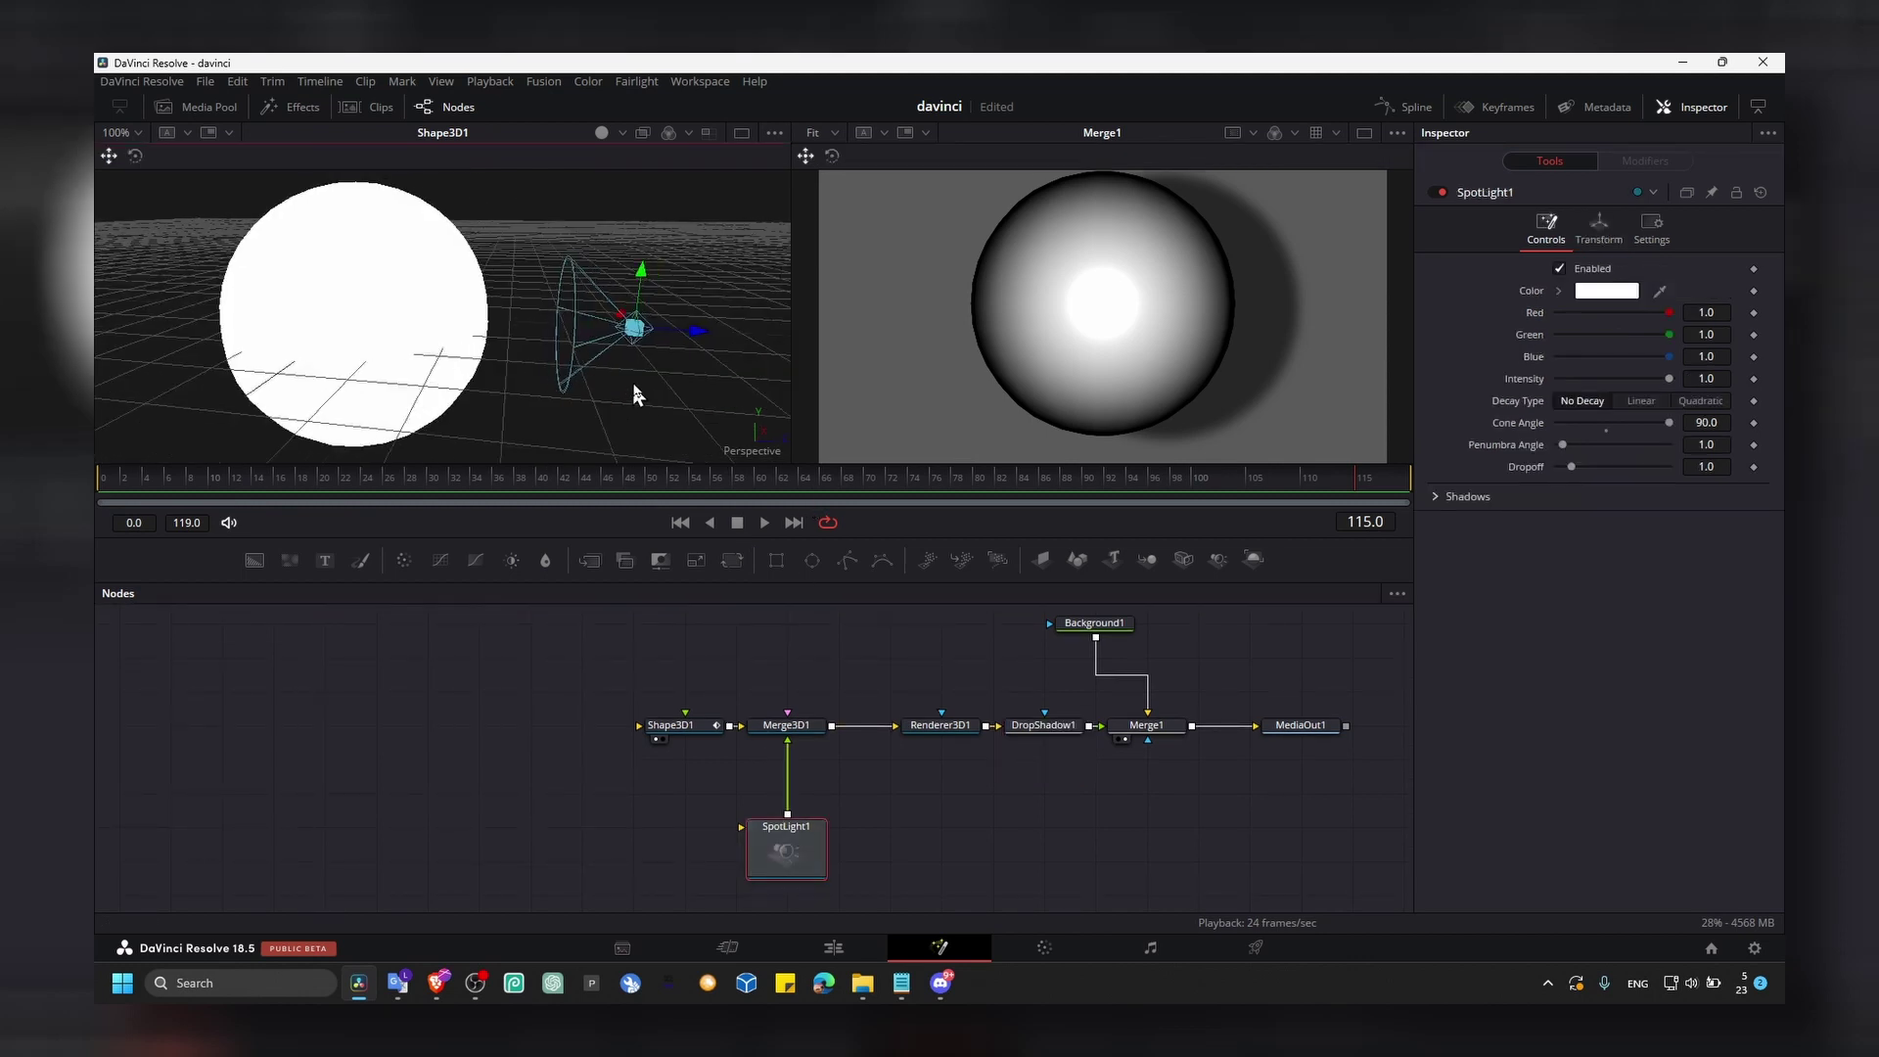
drag(636, 325, 522, 340)
scroll(521, 340, down, 2)
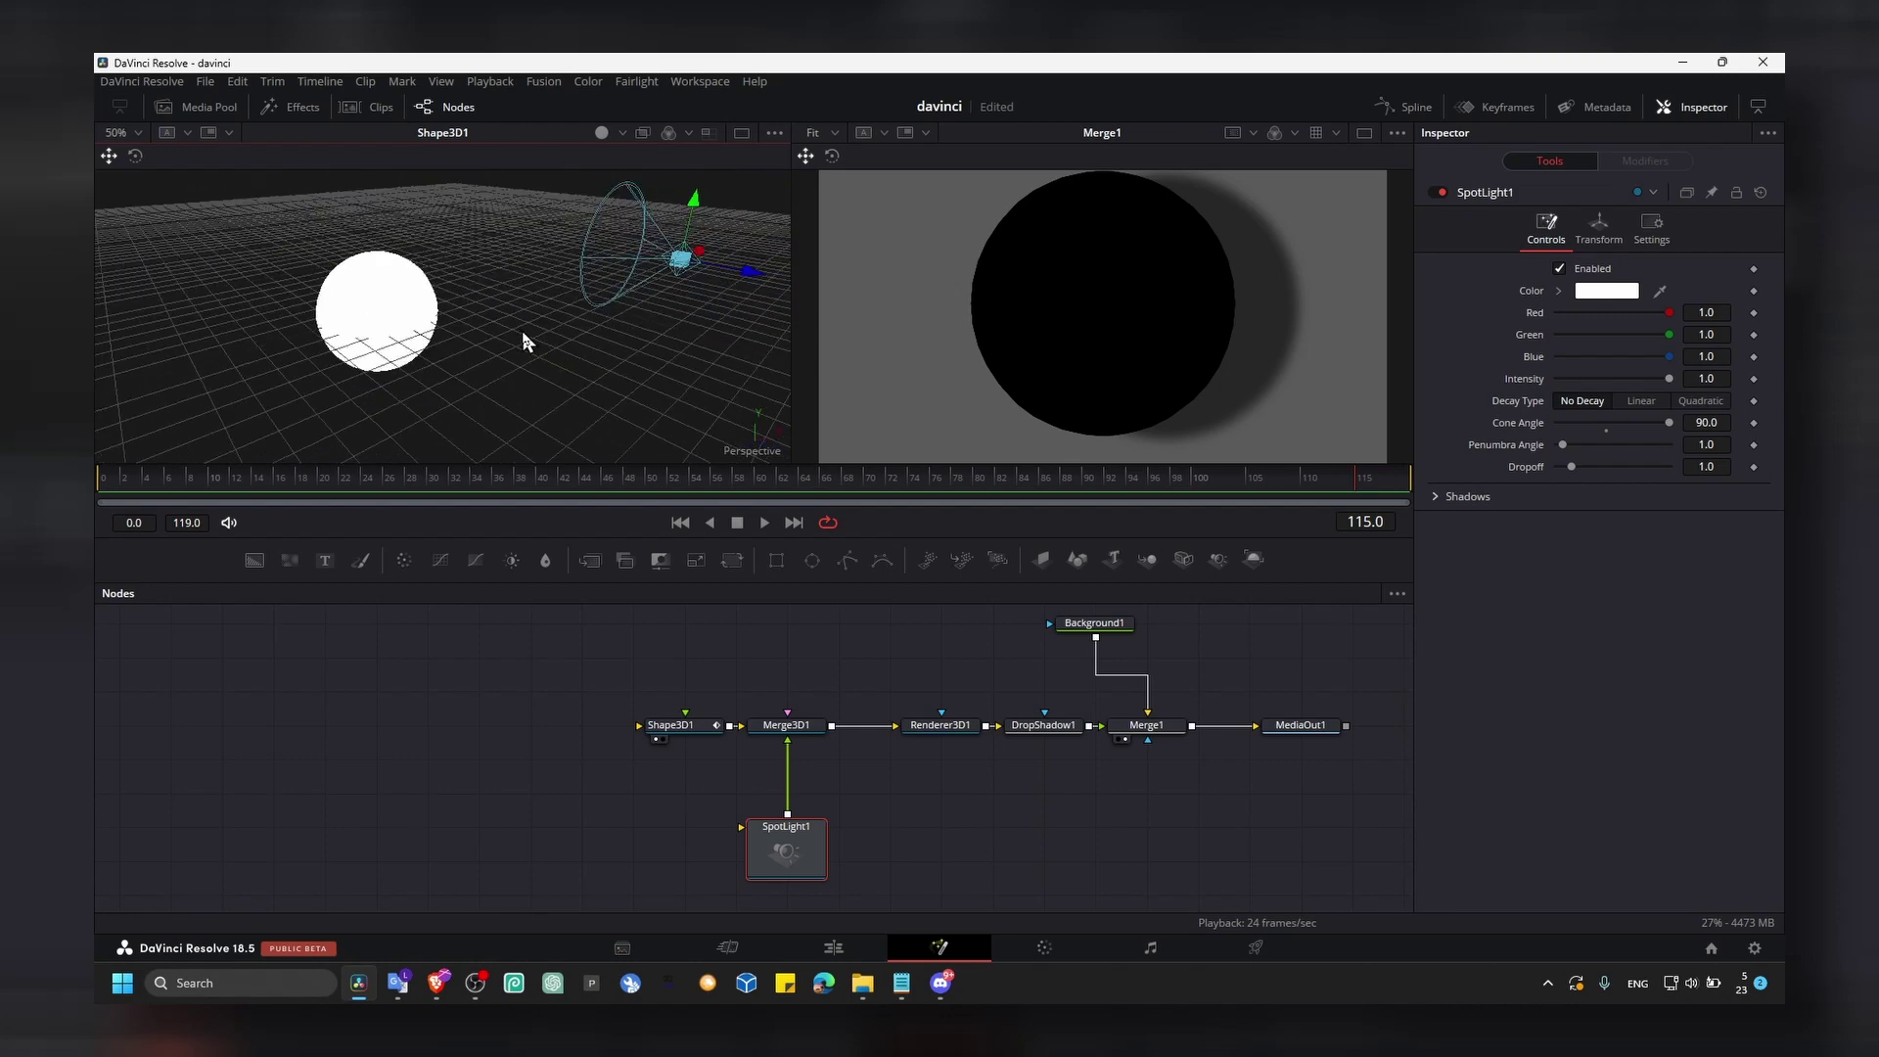
mouse_move(694, 275)
mouse_down()
mouse_move(494, 314)
mouse_move(511, 323)
mouse_up()
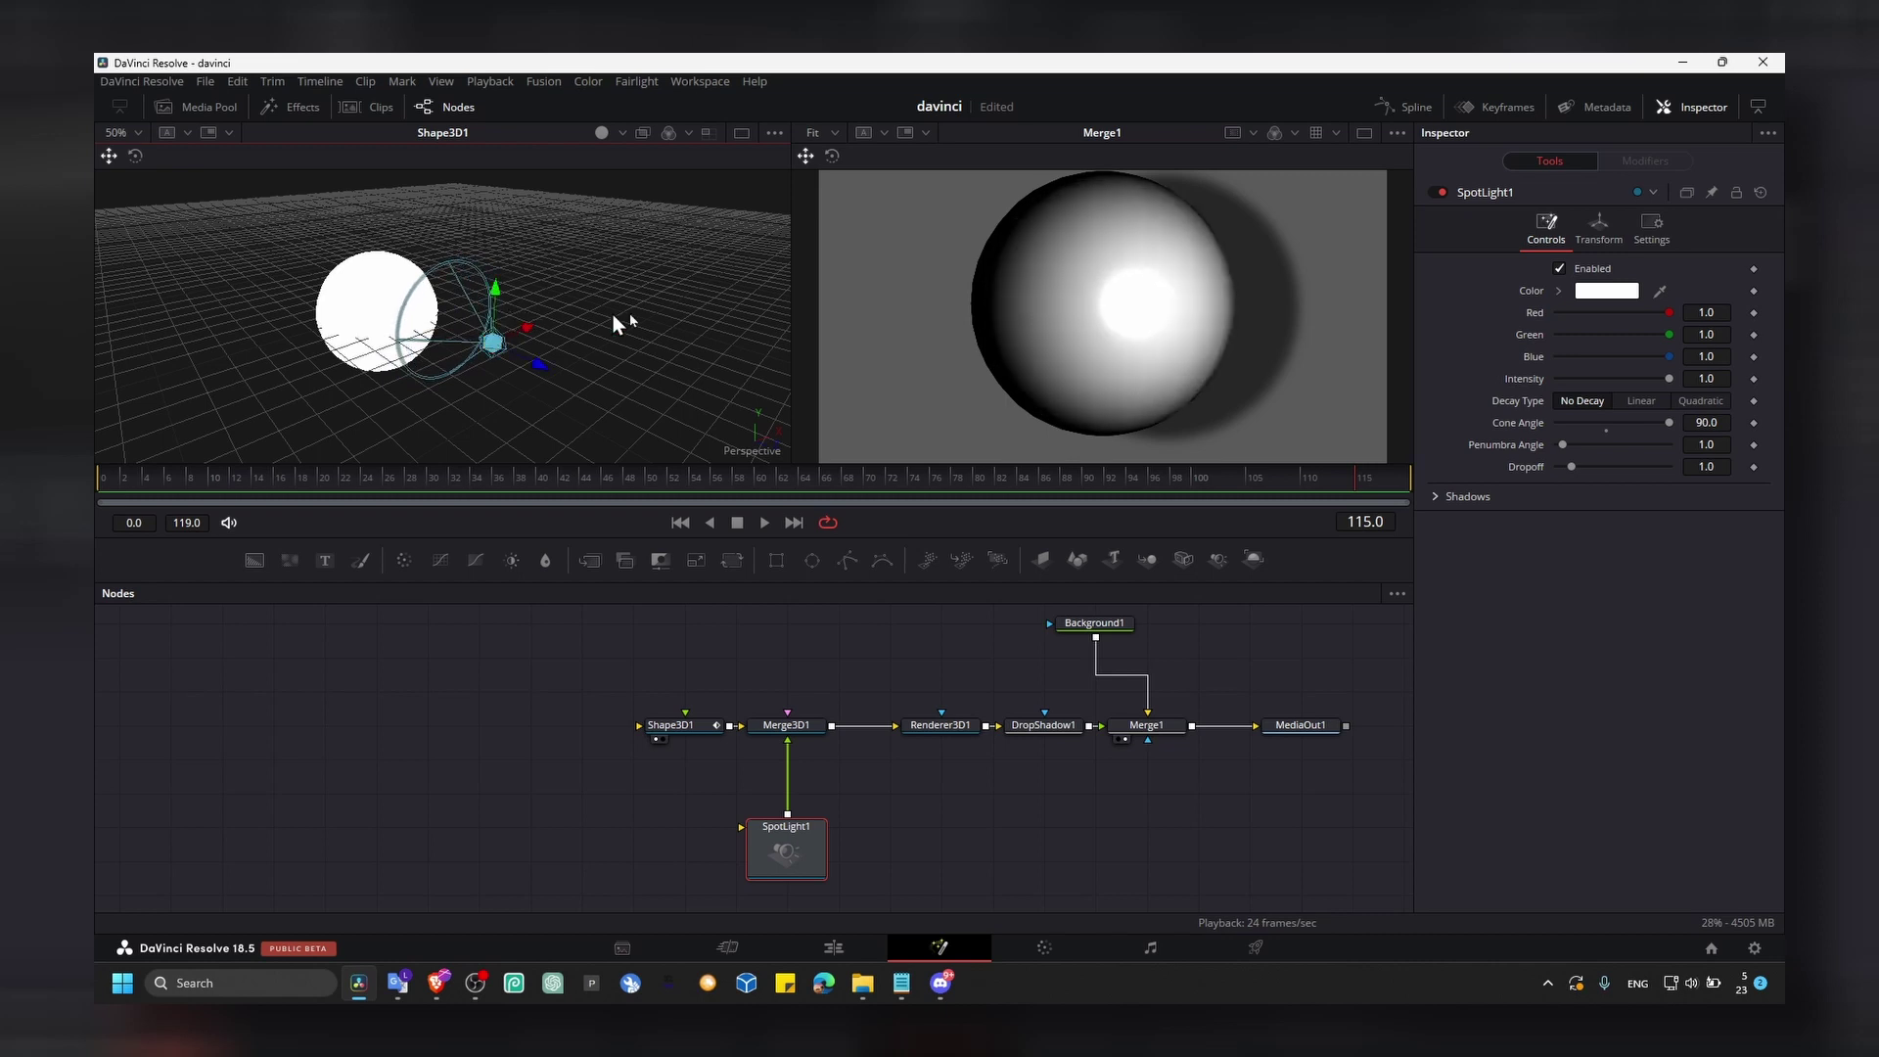
Try the Linear and Quadratic decay types on SpotLight1 and return it to No Decay
click(1641, 401)
click(1700, 401)
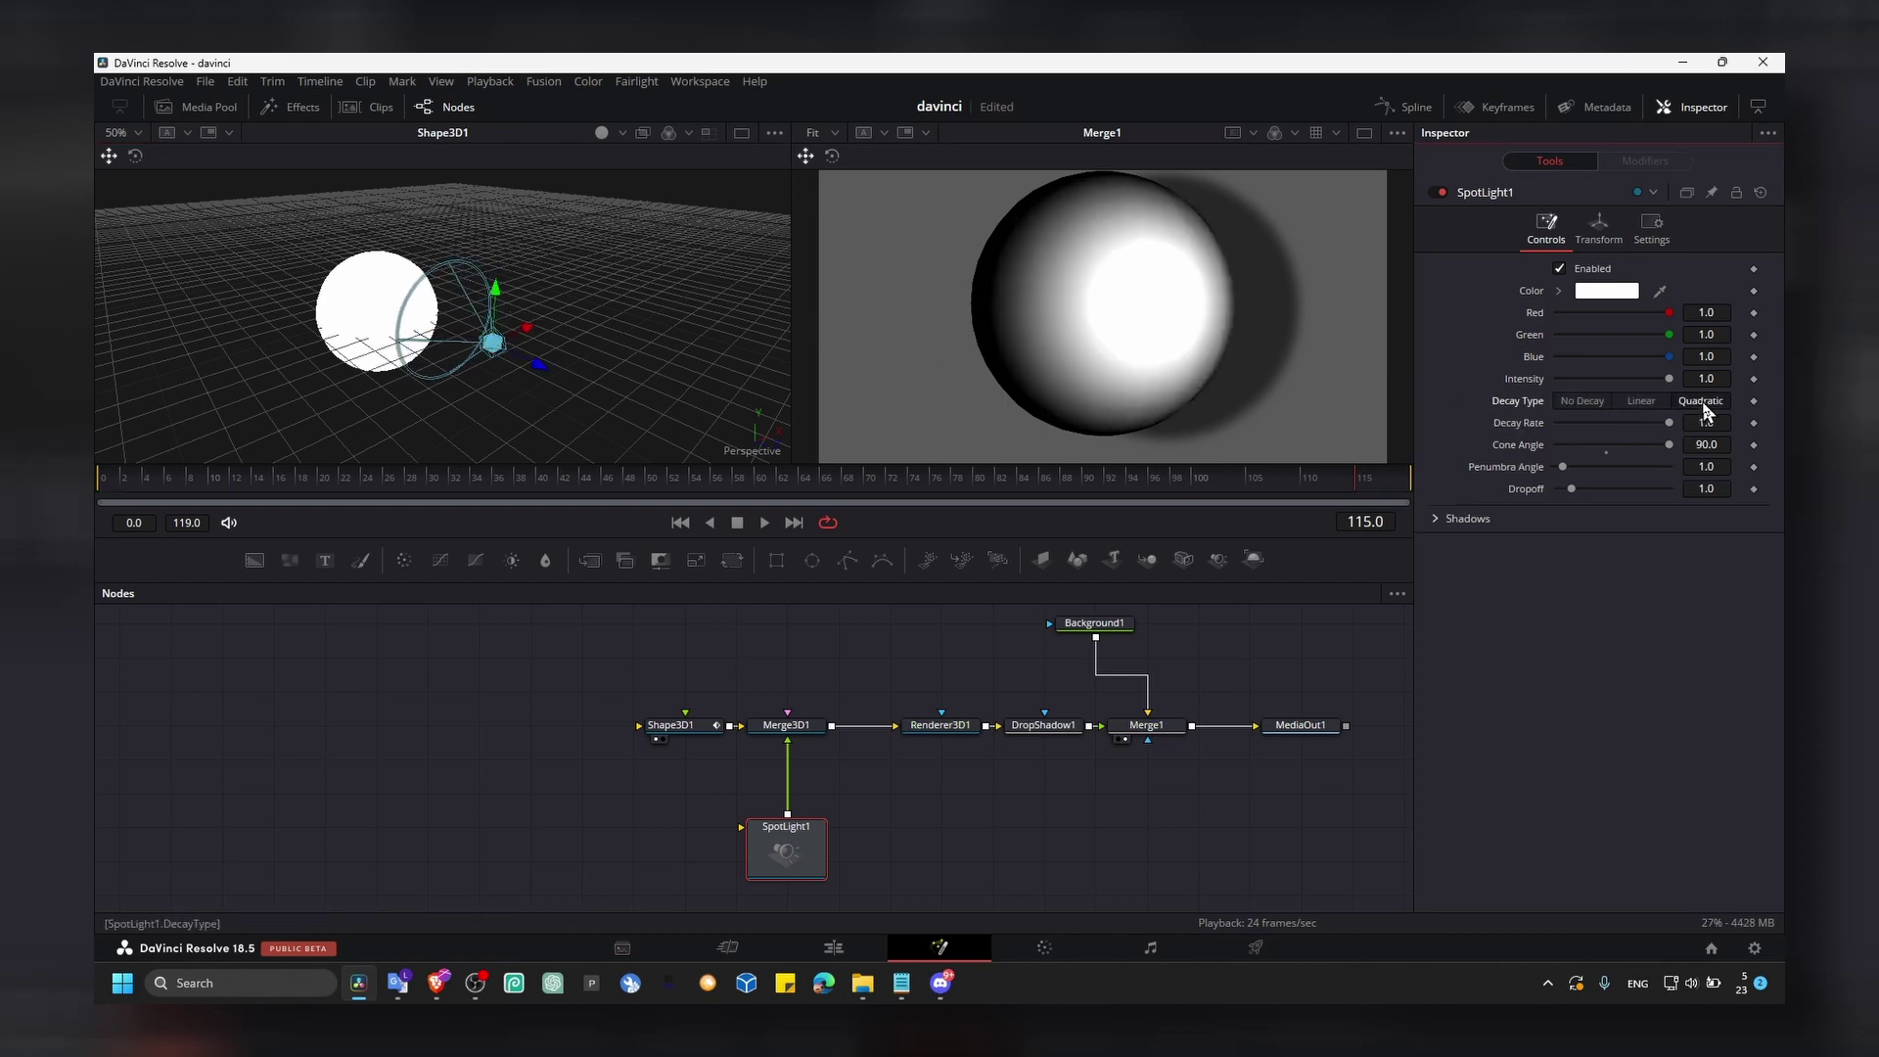
click(1582, 401)
Set SpotLight1's Y translation to 0.145 and its Z translation to 2.47
click(1598, 227)
drag(1624, 310, 1632, 320)
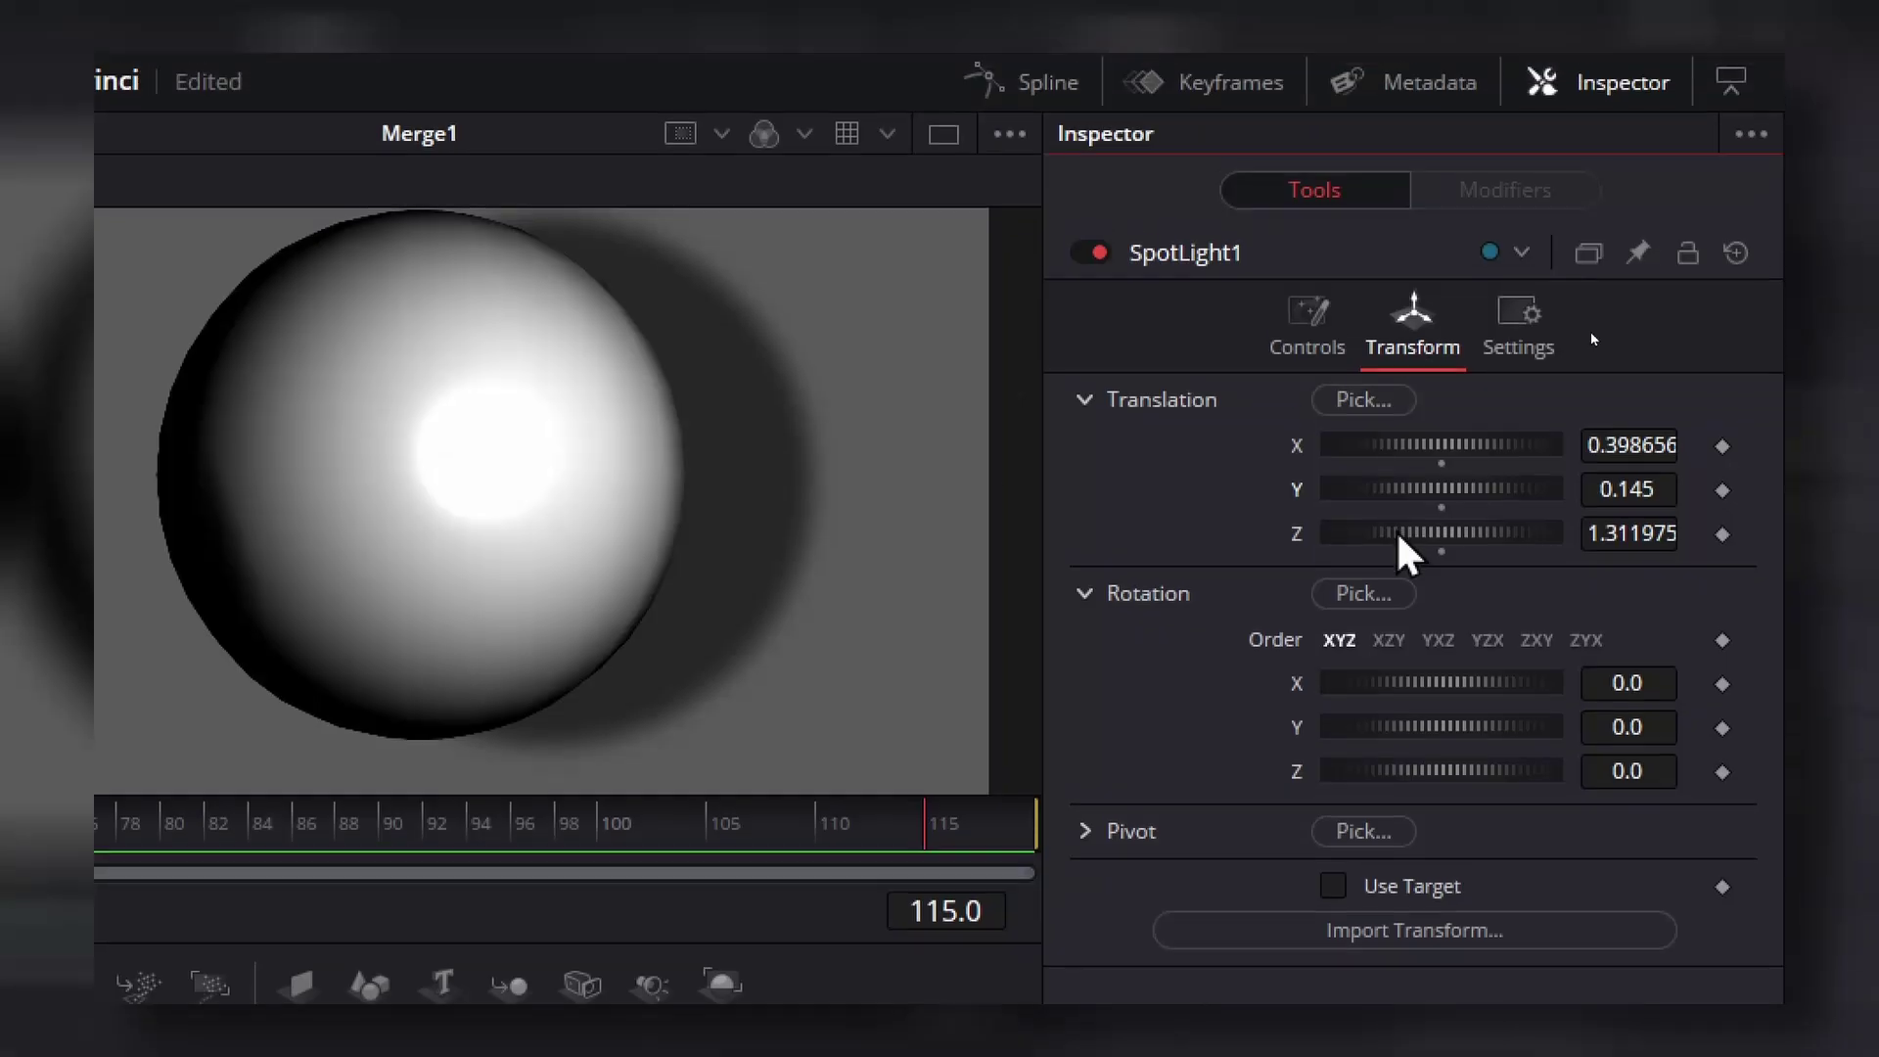
mouse_move(1422, 528)
mouse_down()
mouse_move(1468, 540)
mouse_move(1446, 544)
mouse_up()
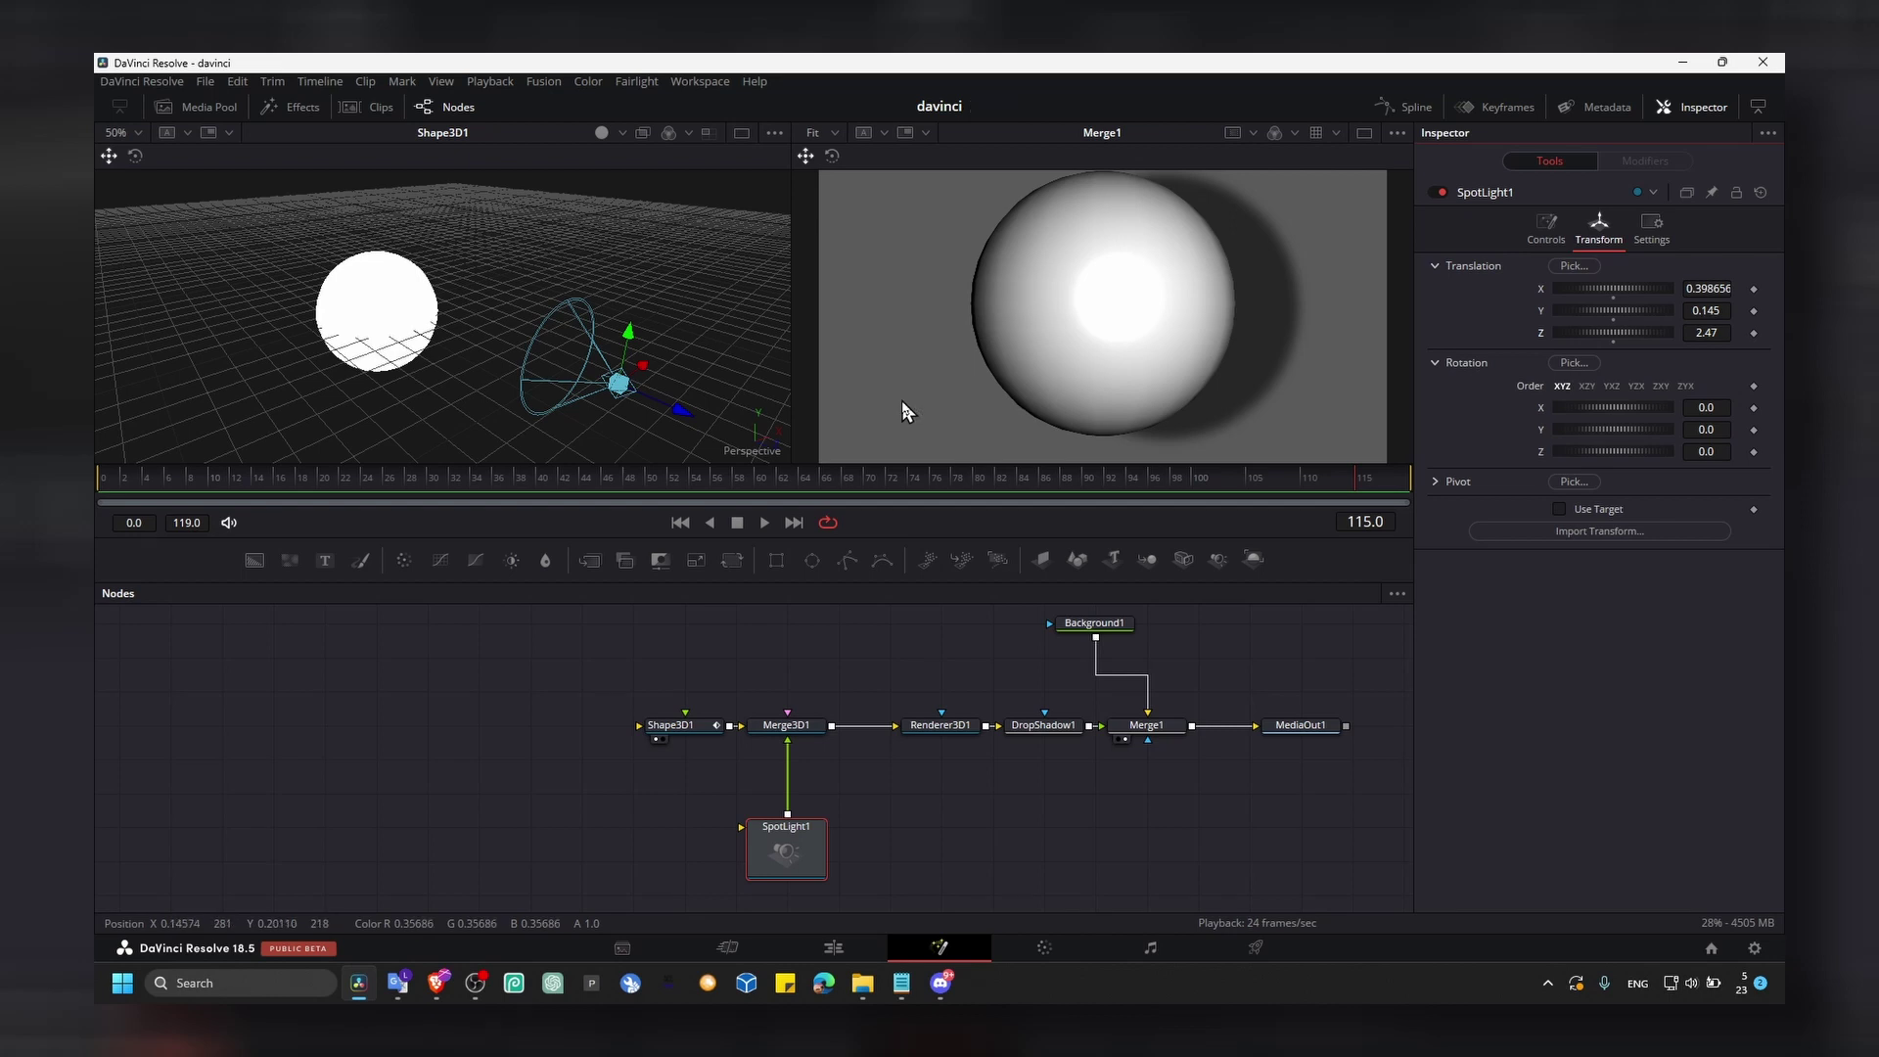
click(1160, 995)
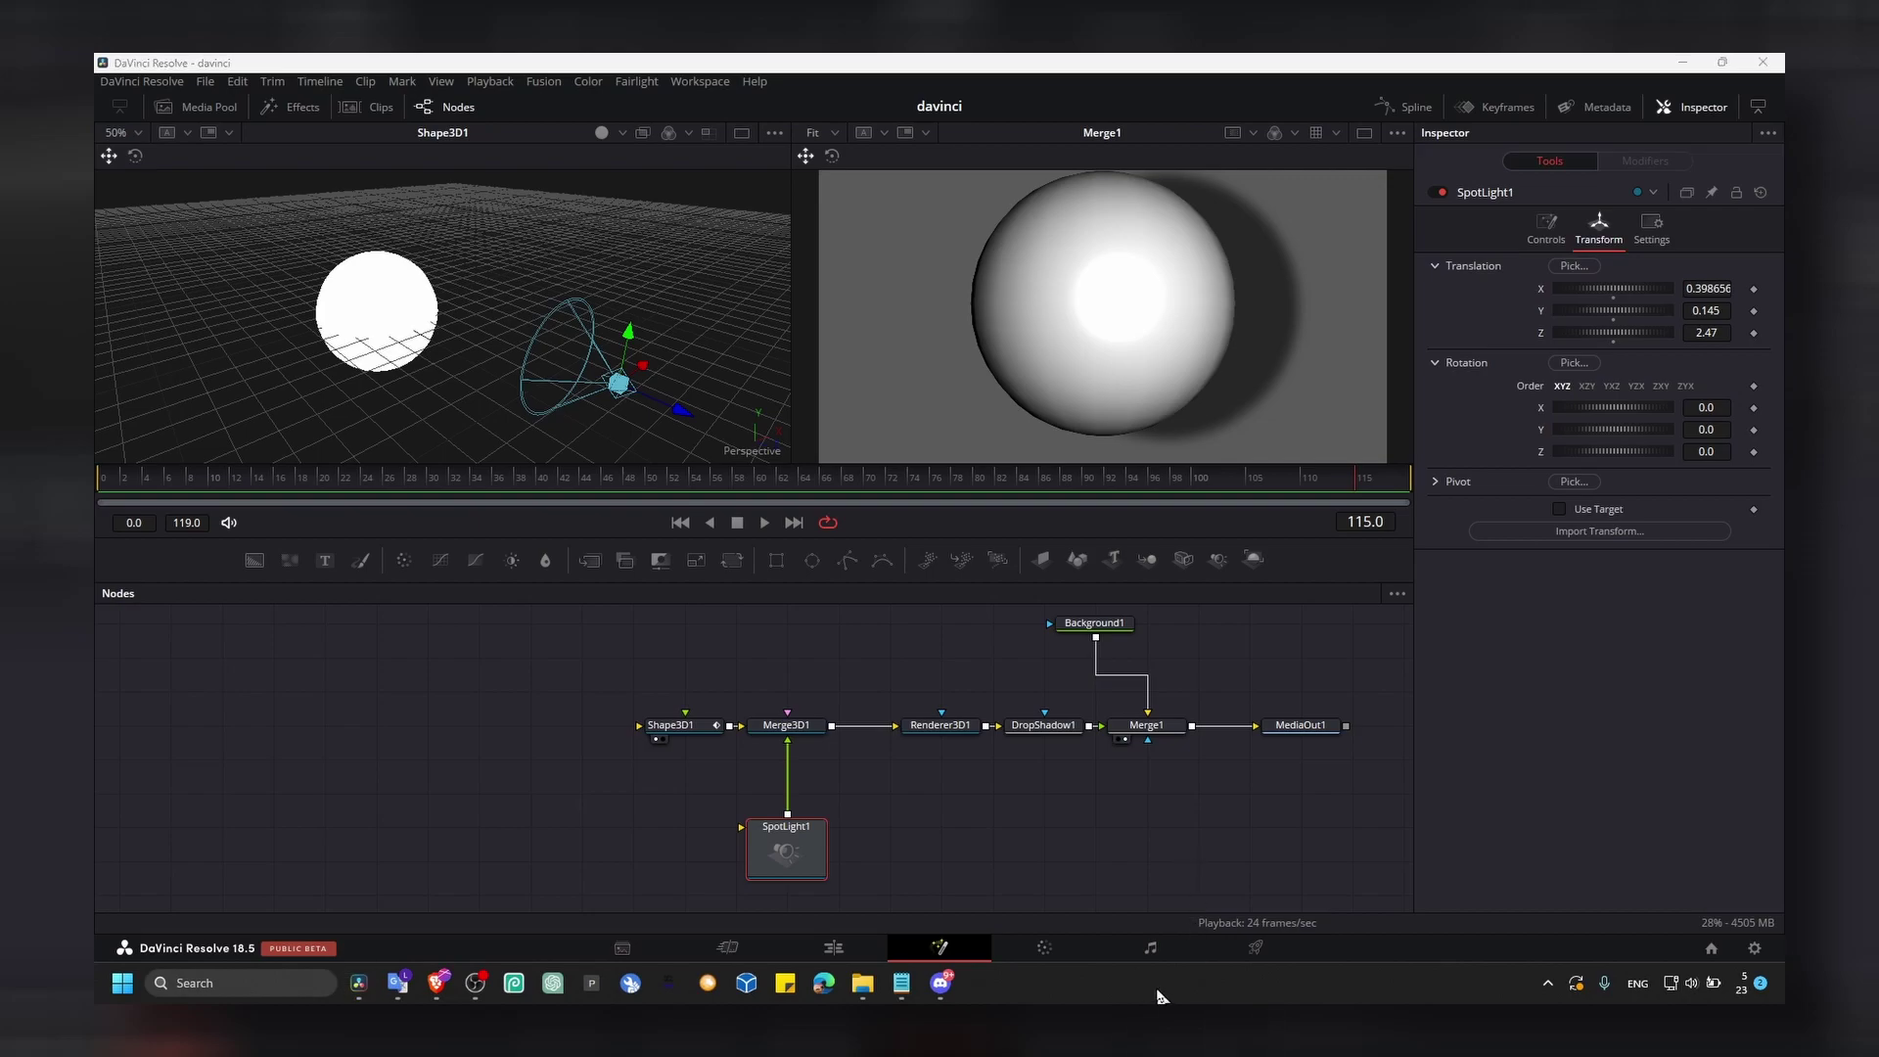